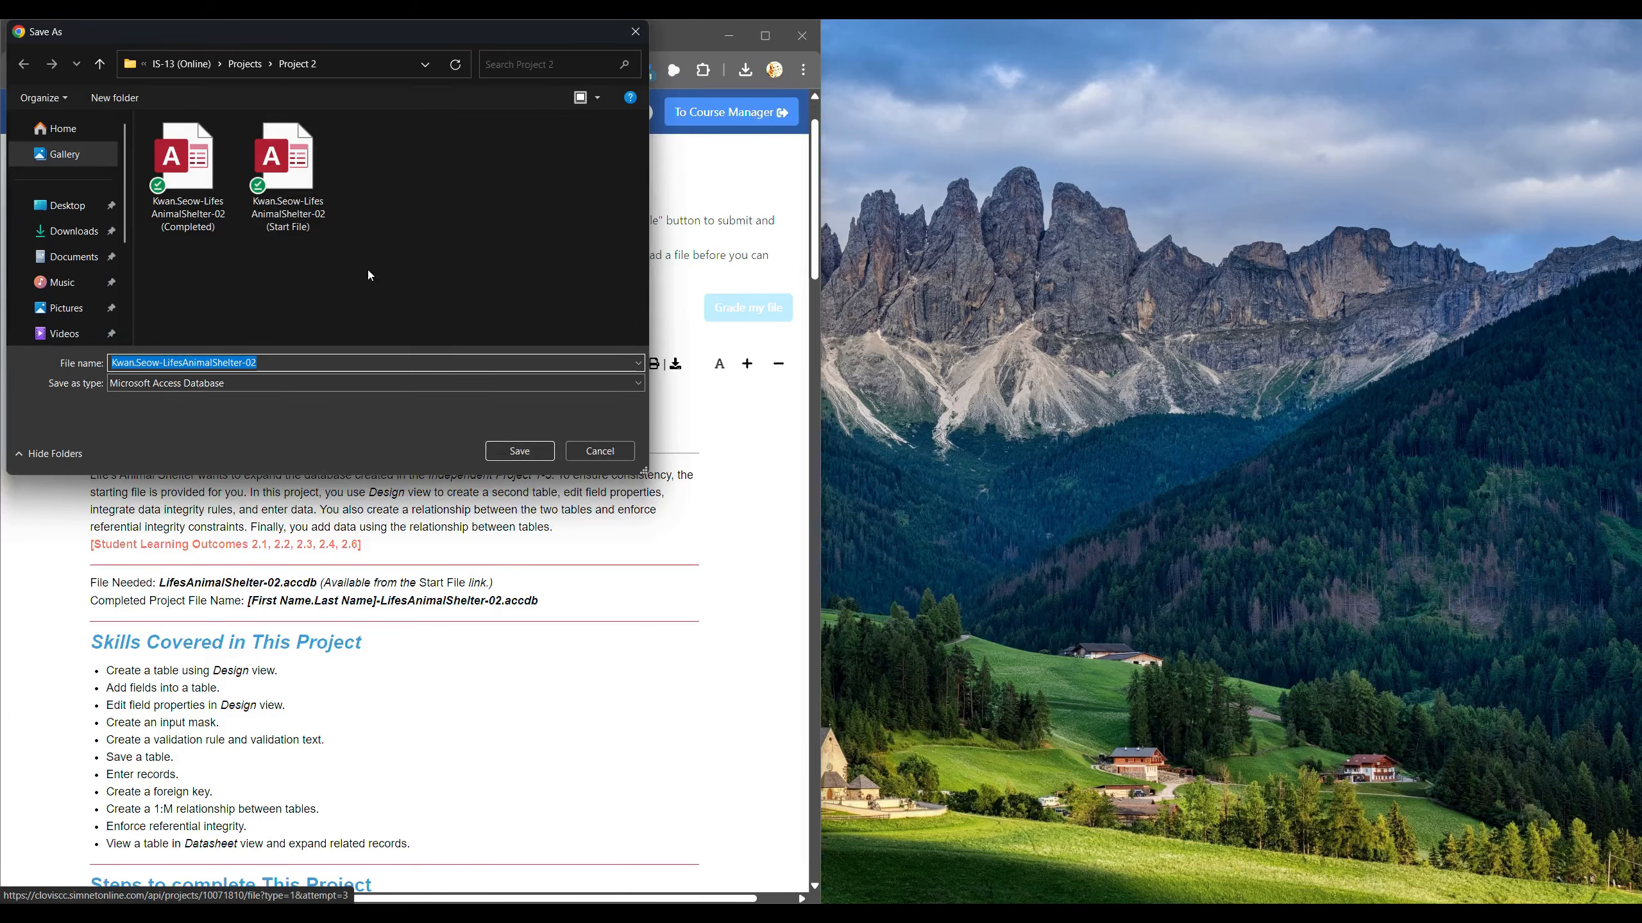
Cancel Save As and open the Project 2 folder with full file names visible.
click(610, 451)
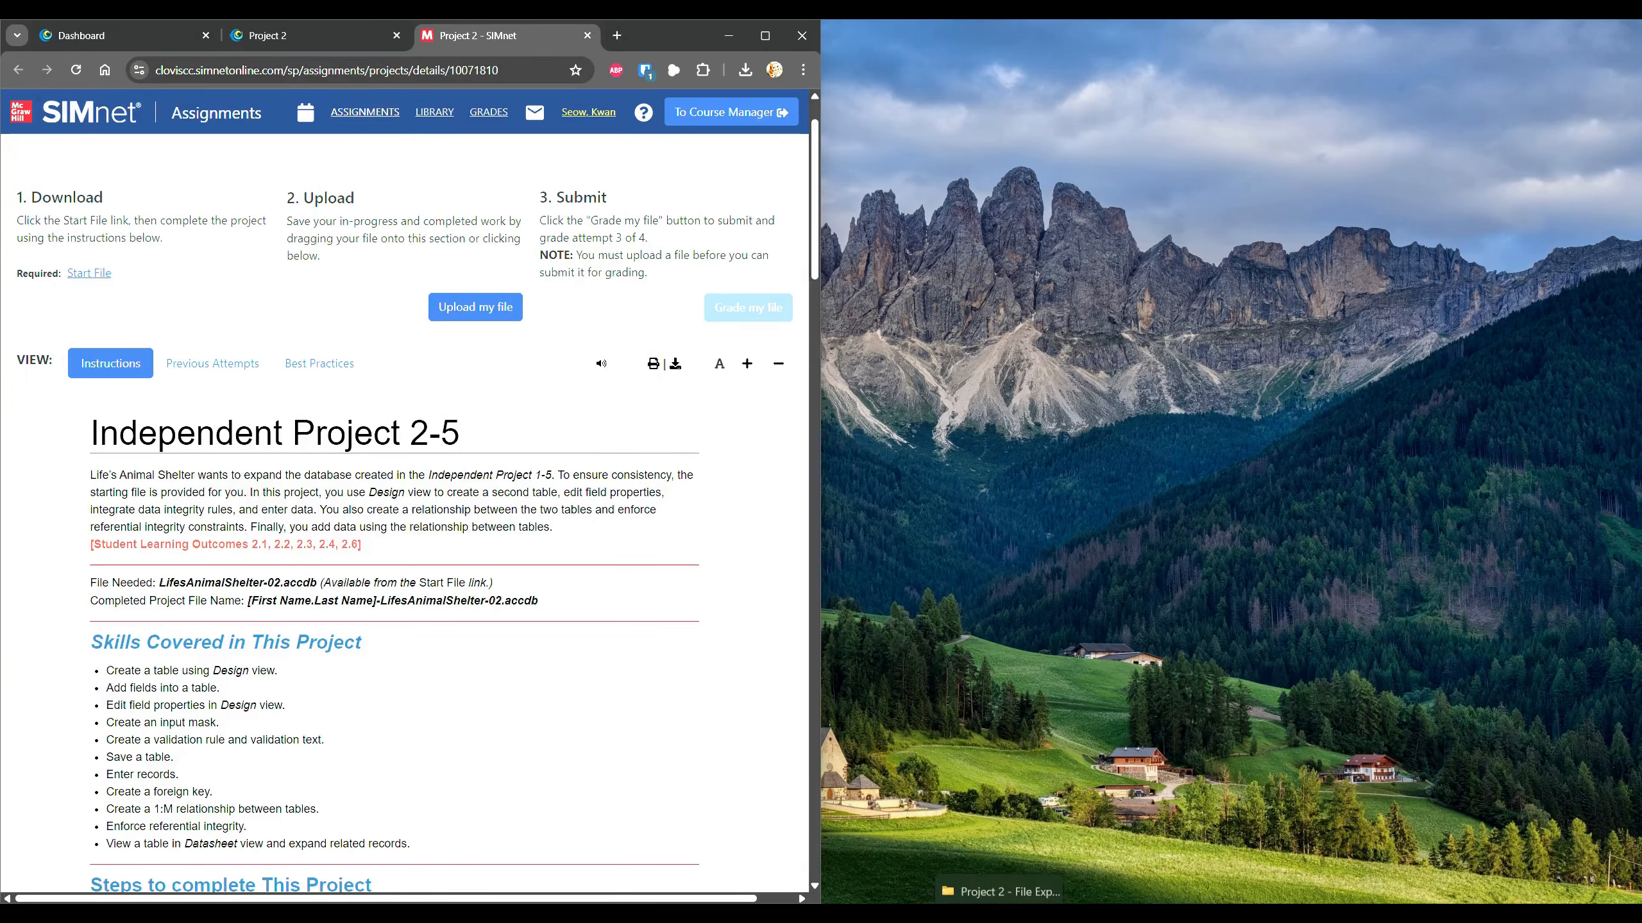
mouse_move(1006, 889)
click(999, 784)
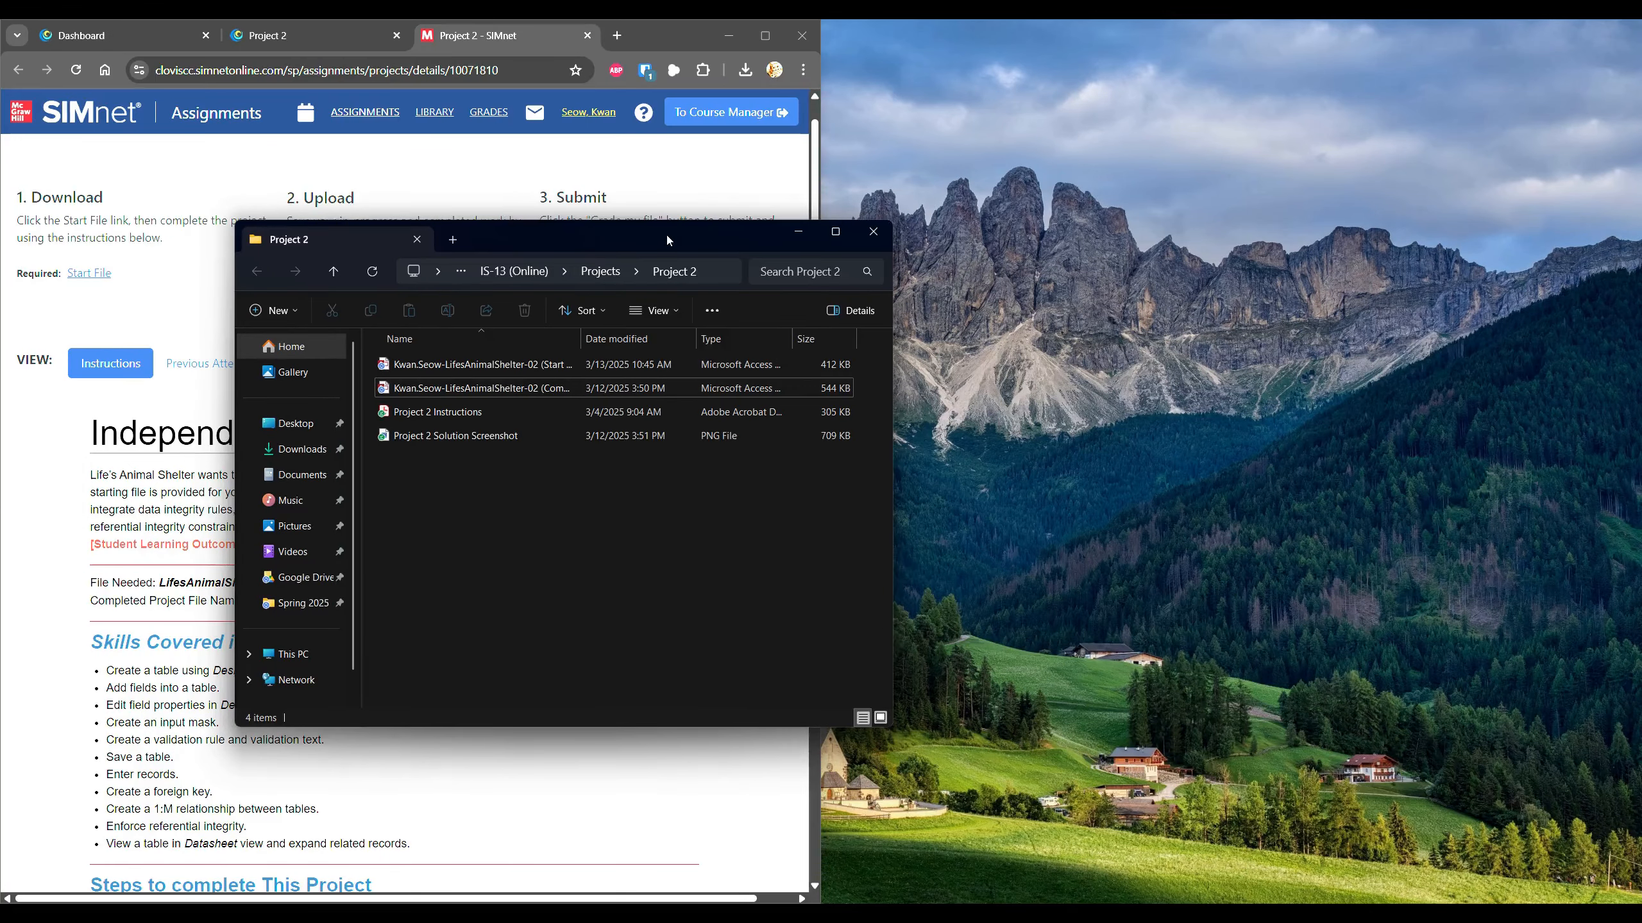
drag(666, 232, 1260, 201)
double_click(1169, 310)
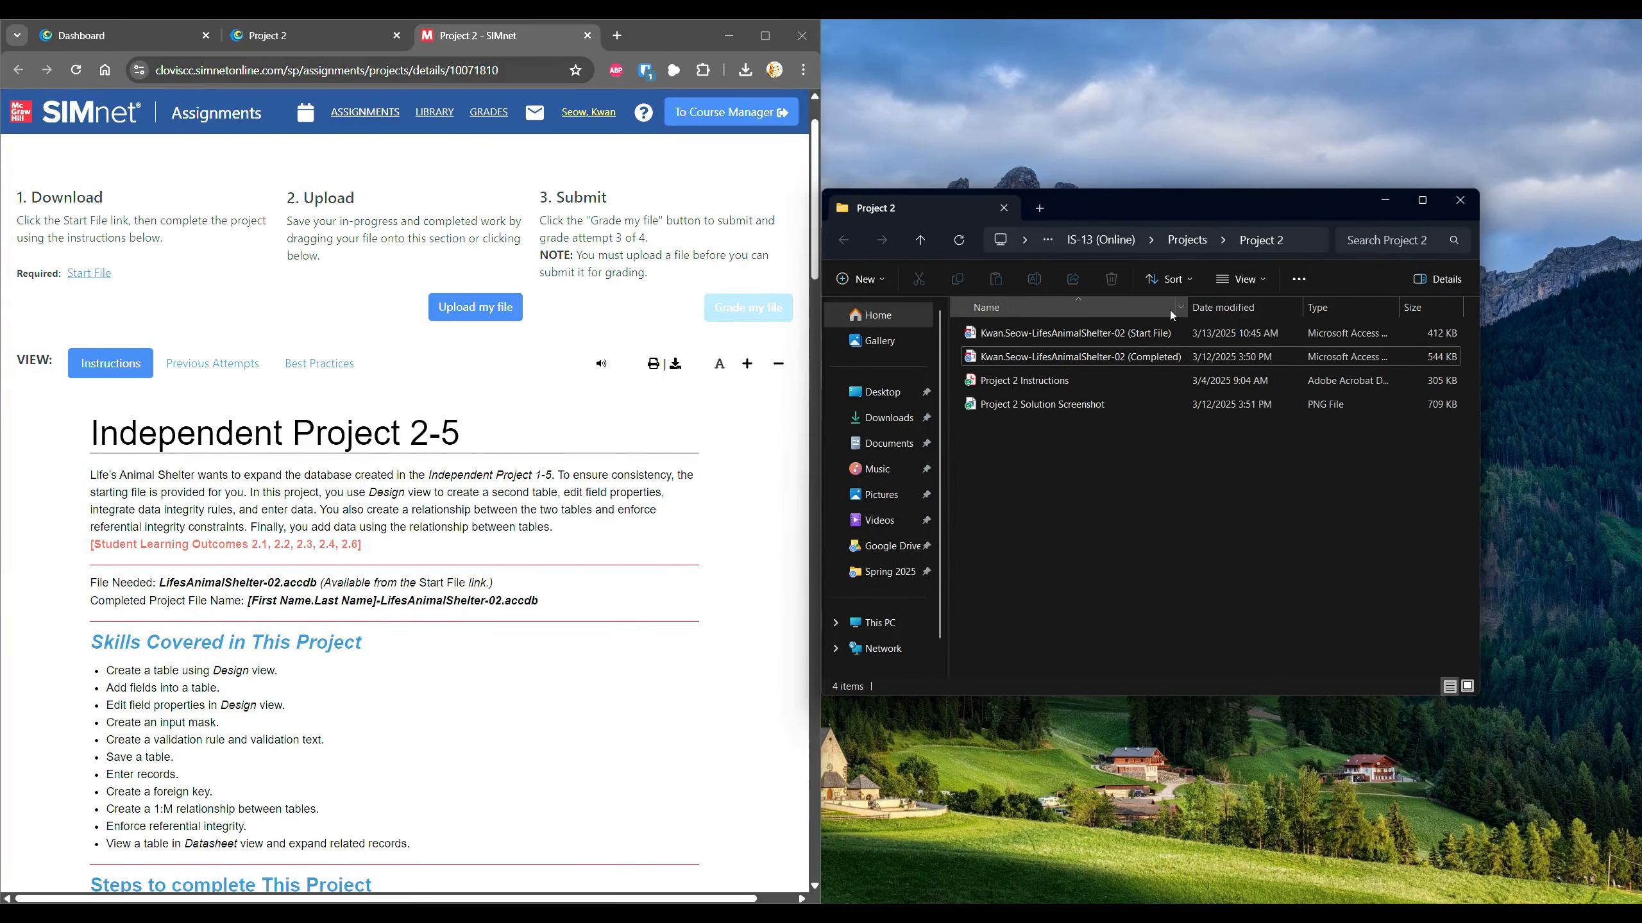
Unblock the animal shelter Start File through its Properties and apply the change.
click(1062, 333)
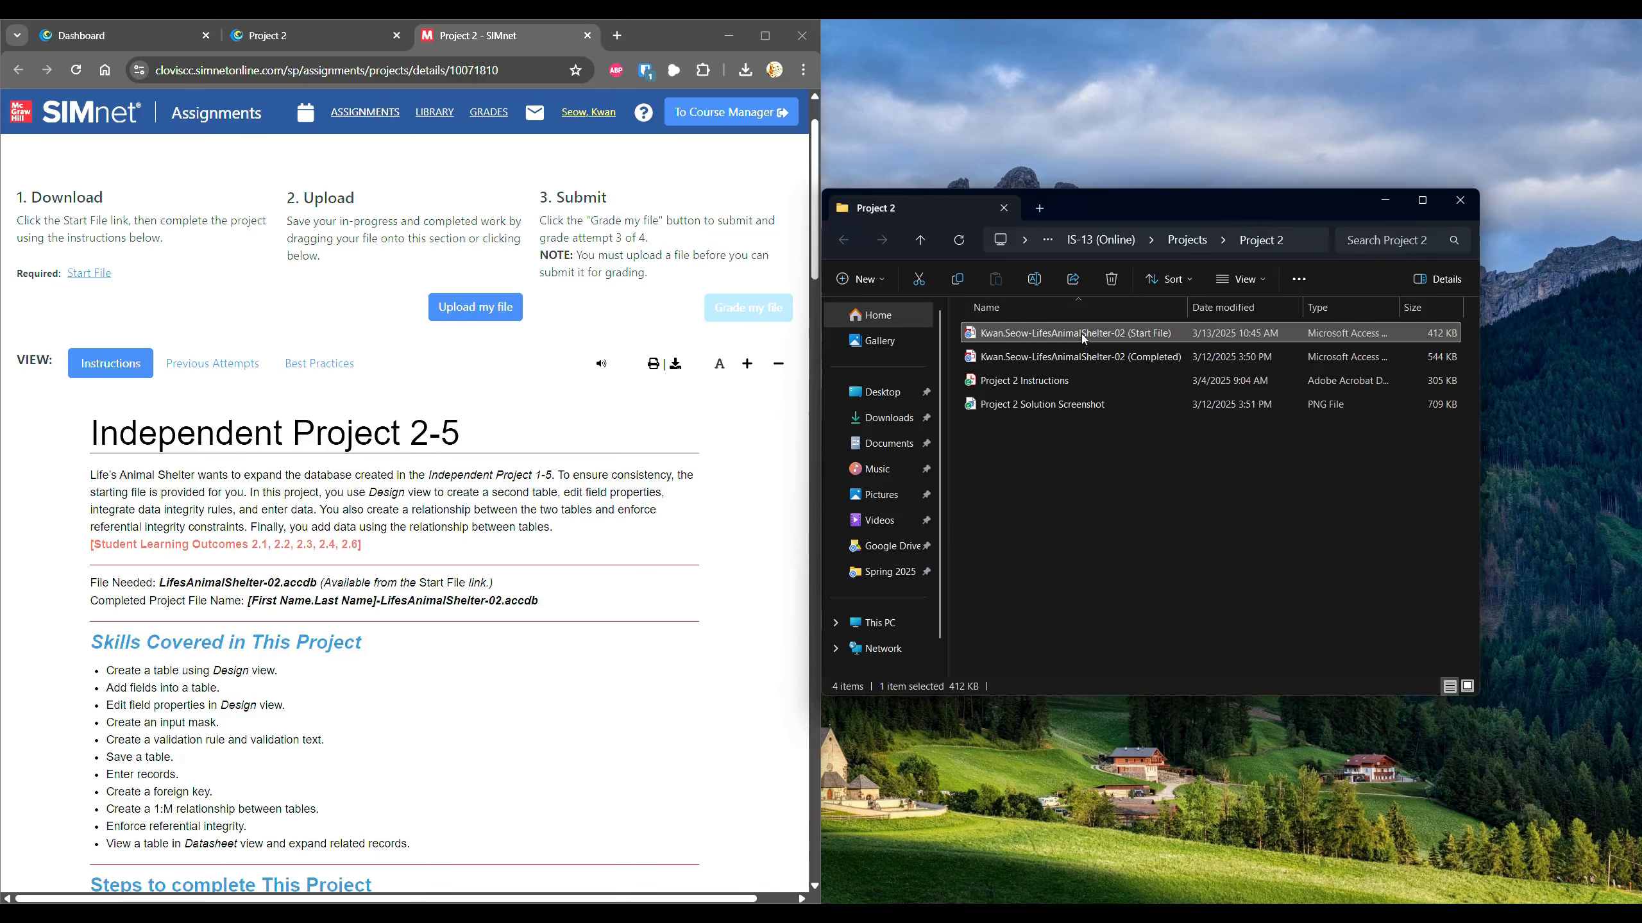
right_click(1094, 341)
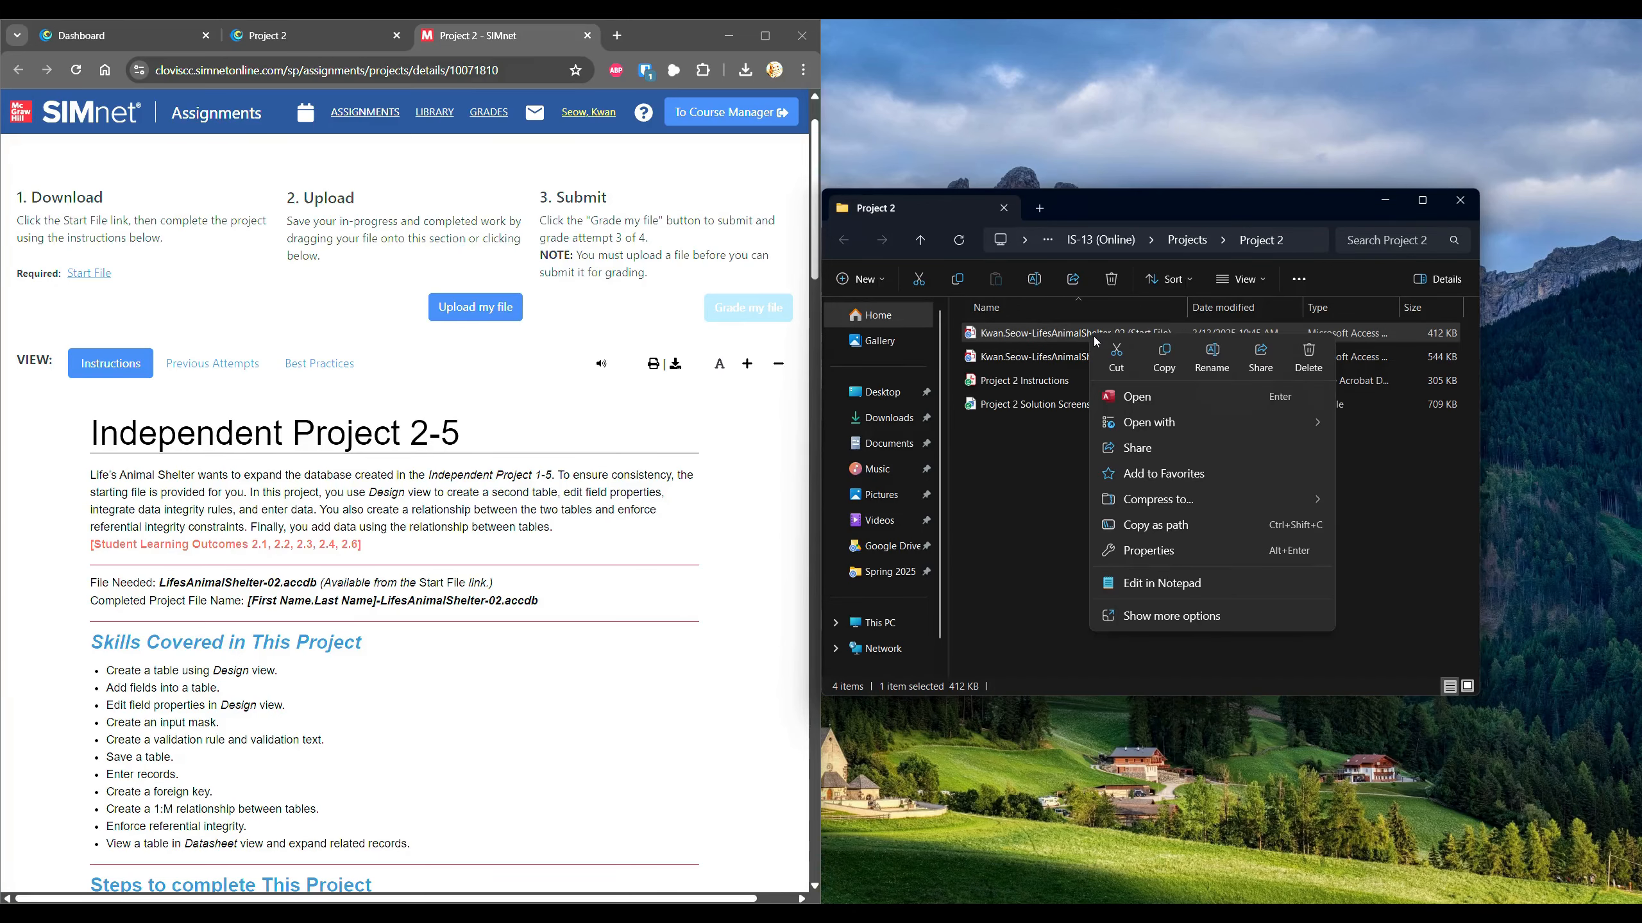
click(1153, 550)
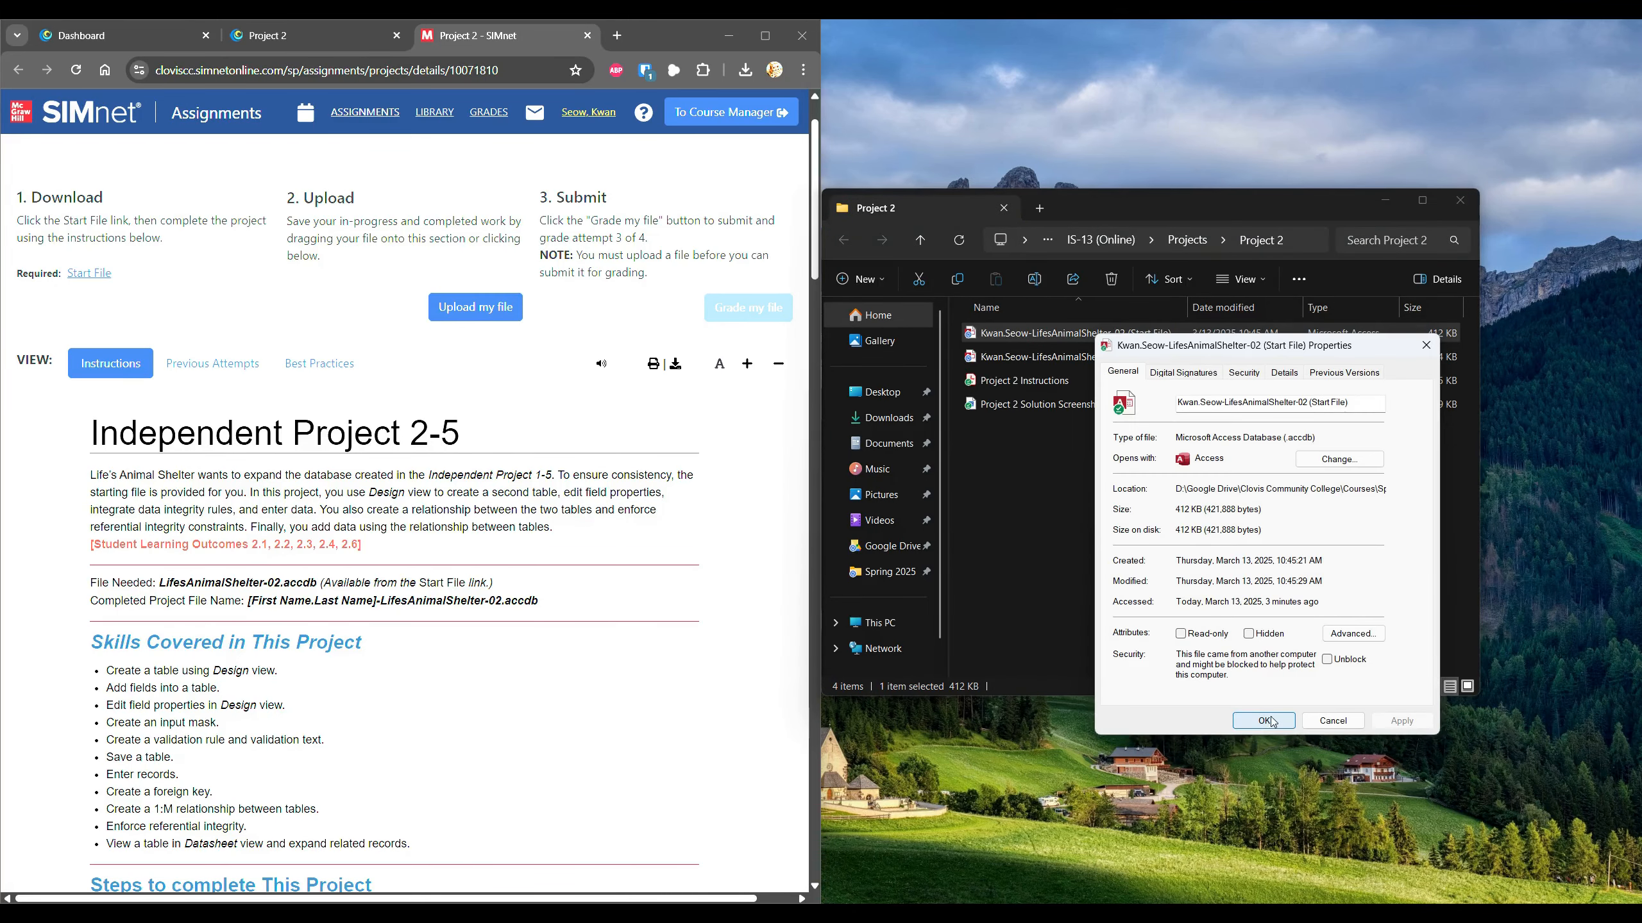
click(1330, 661)
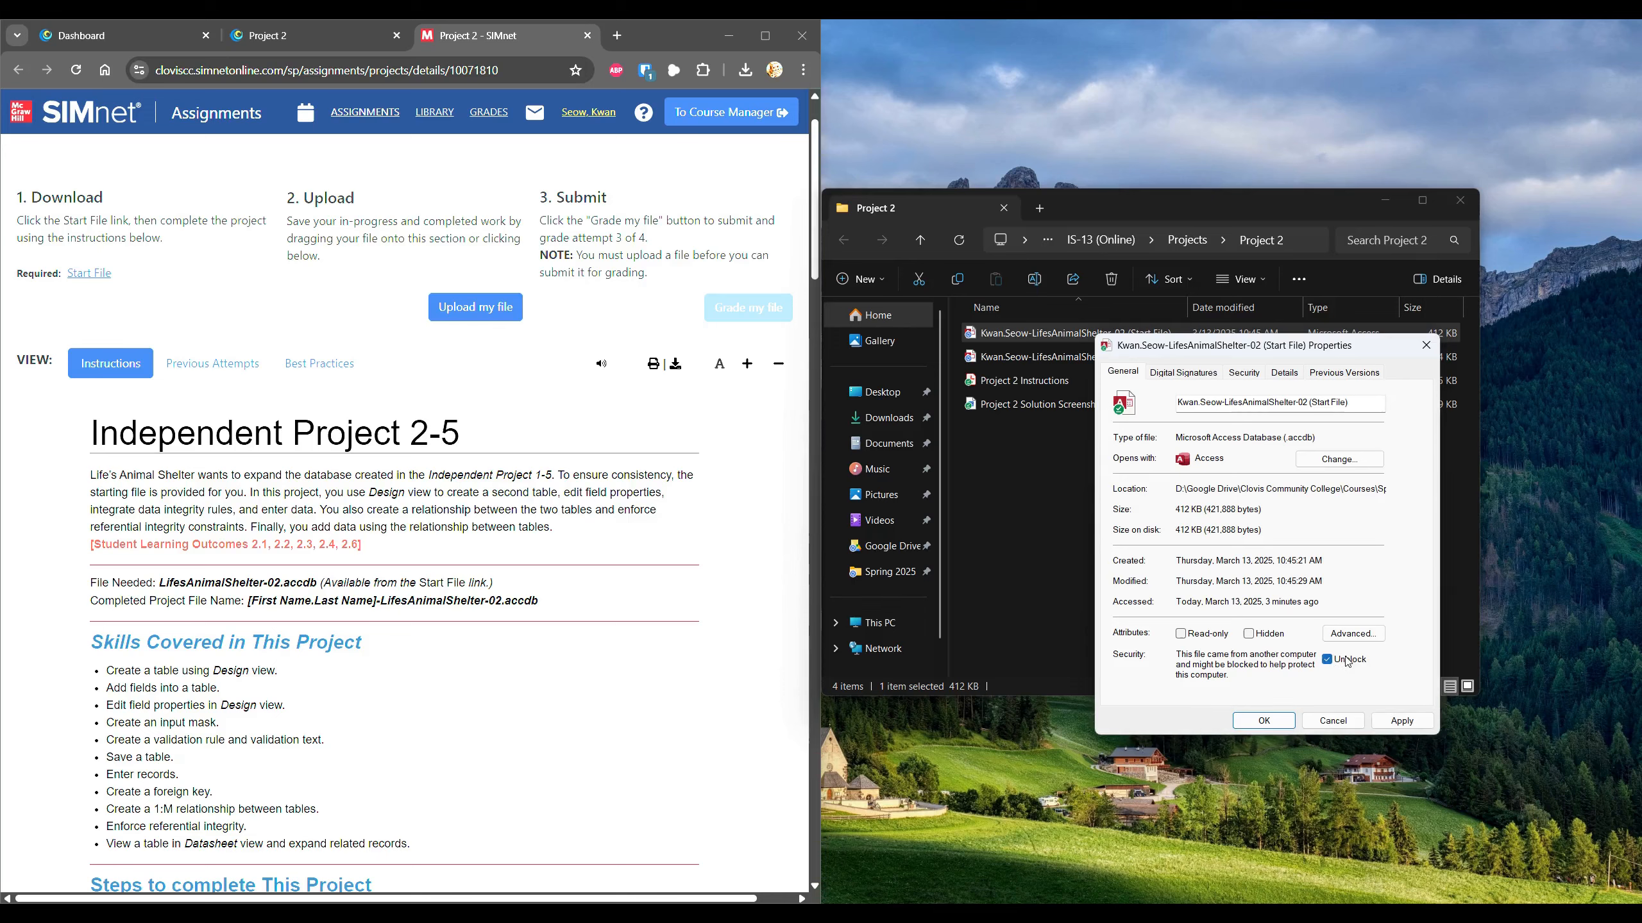
click(1401, 719)
click(1285, 721)
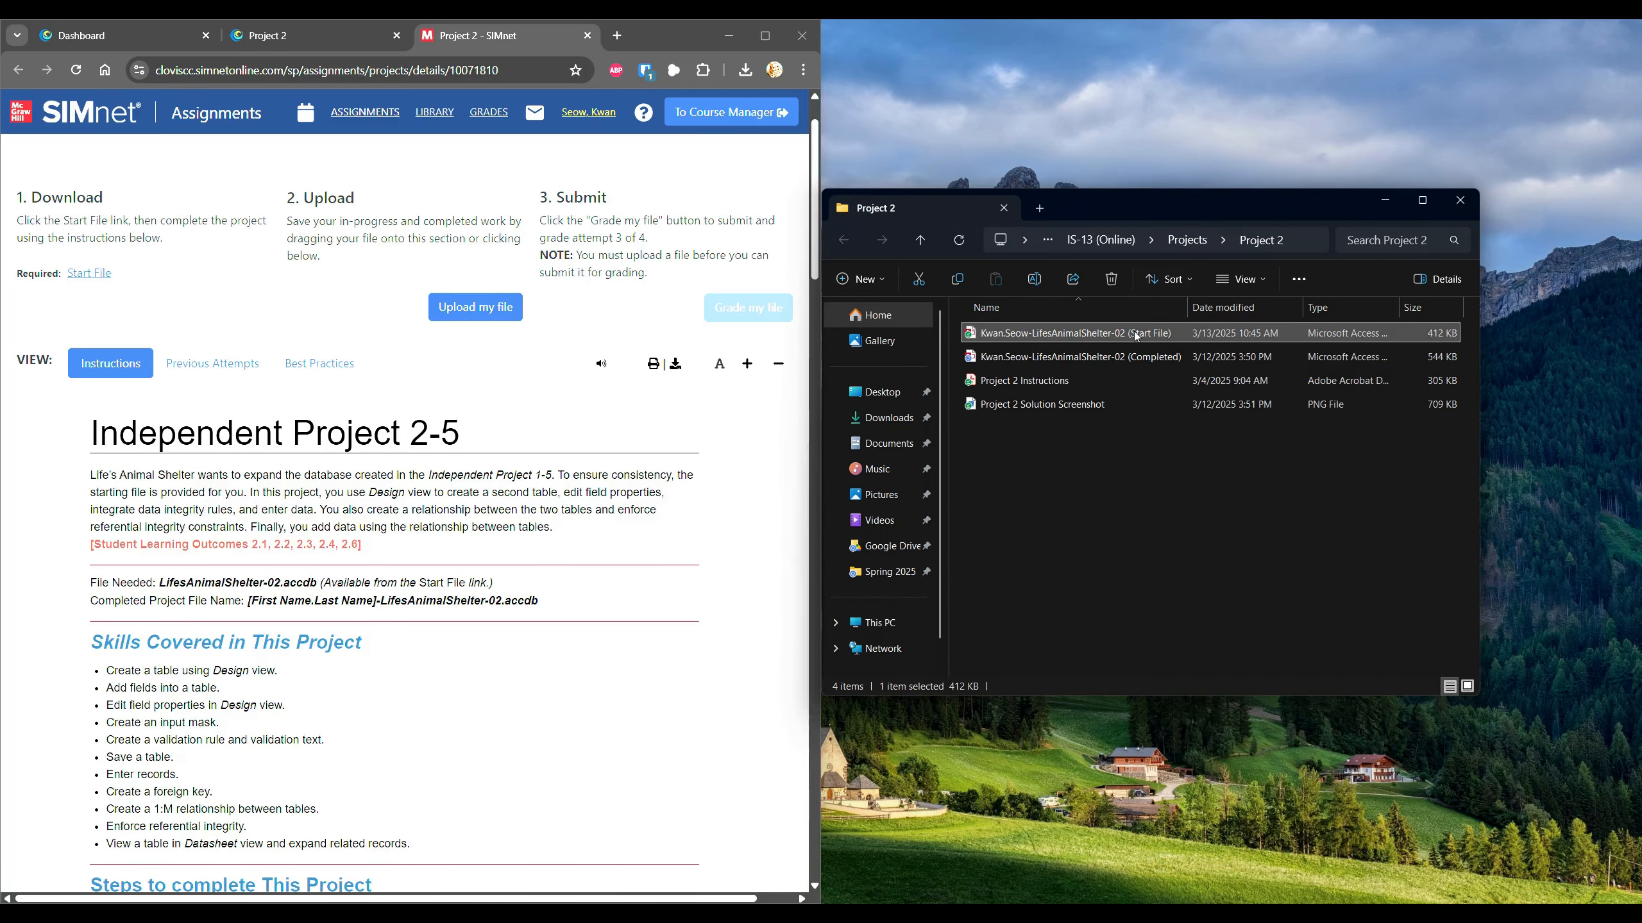
Tick SIMnet steps 1 and 2, then open the Start File database in Access.
scroll(152, 478, down, 5)
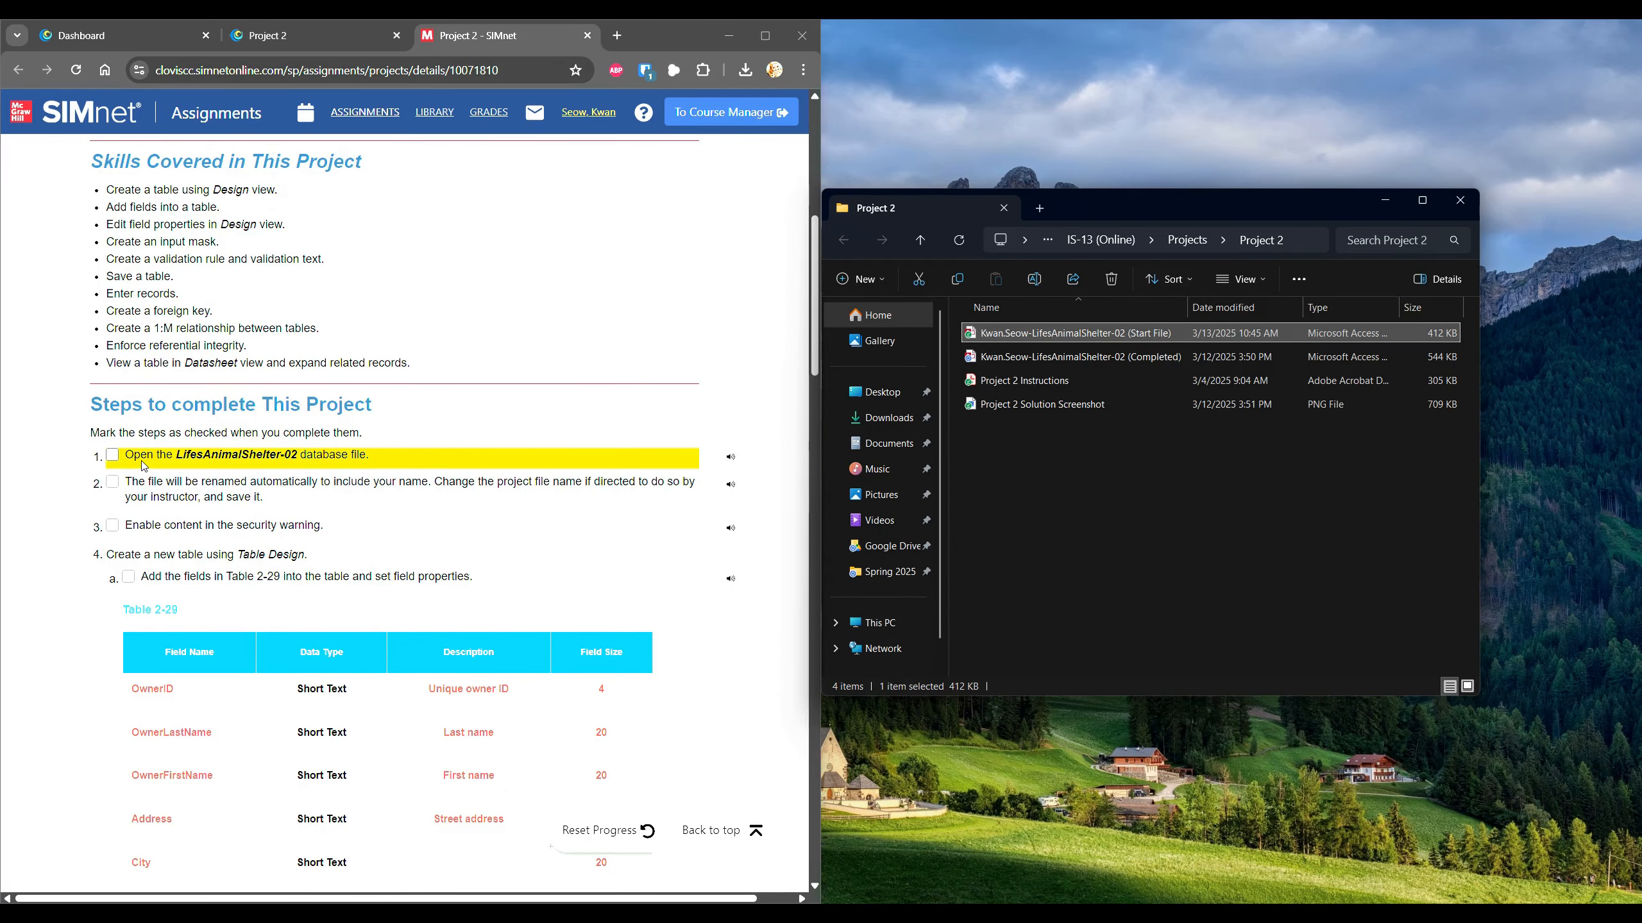
click(120, 460)
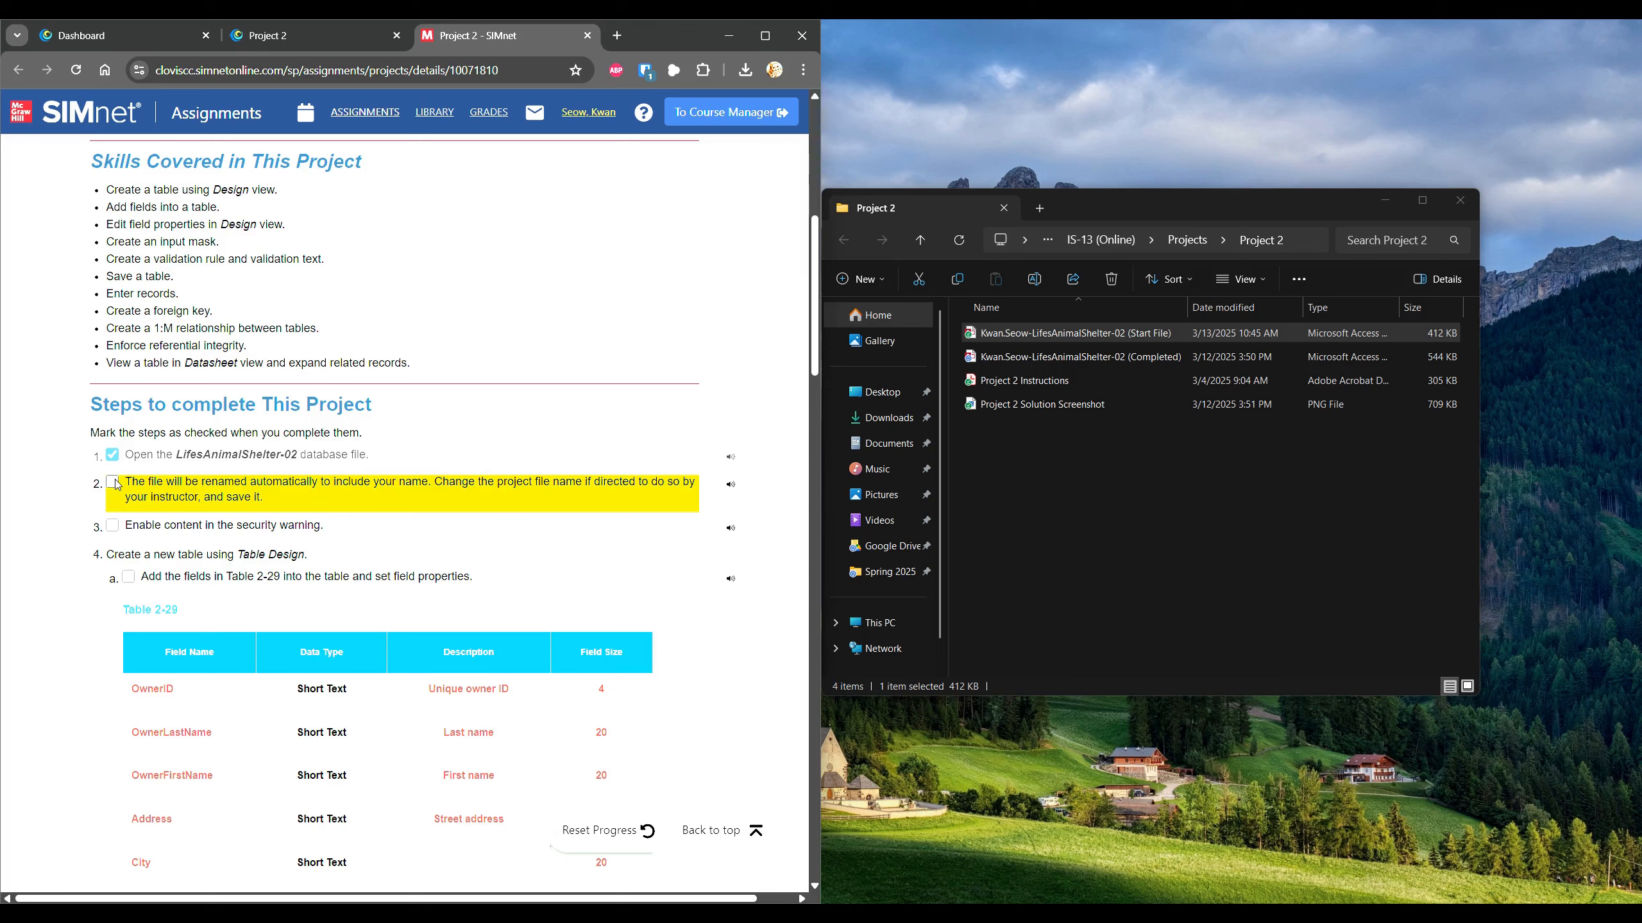
click(113, 482)
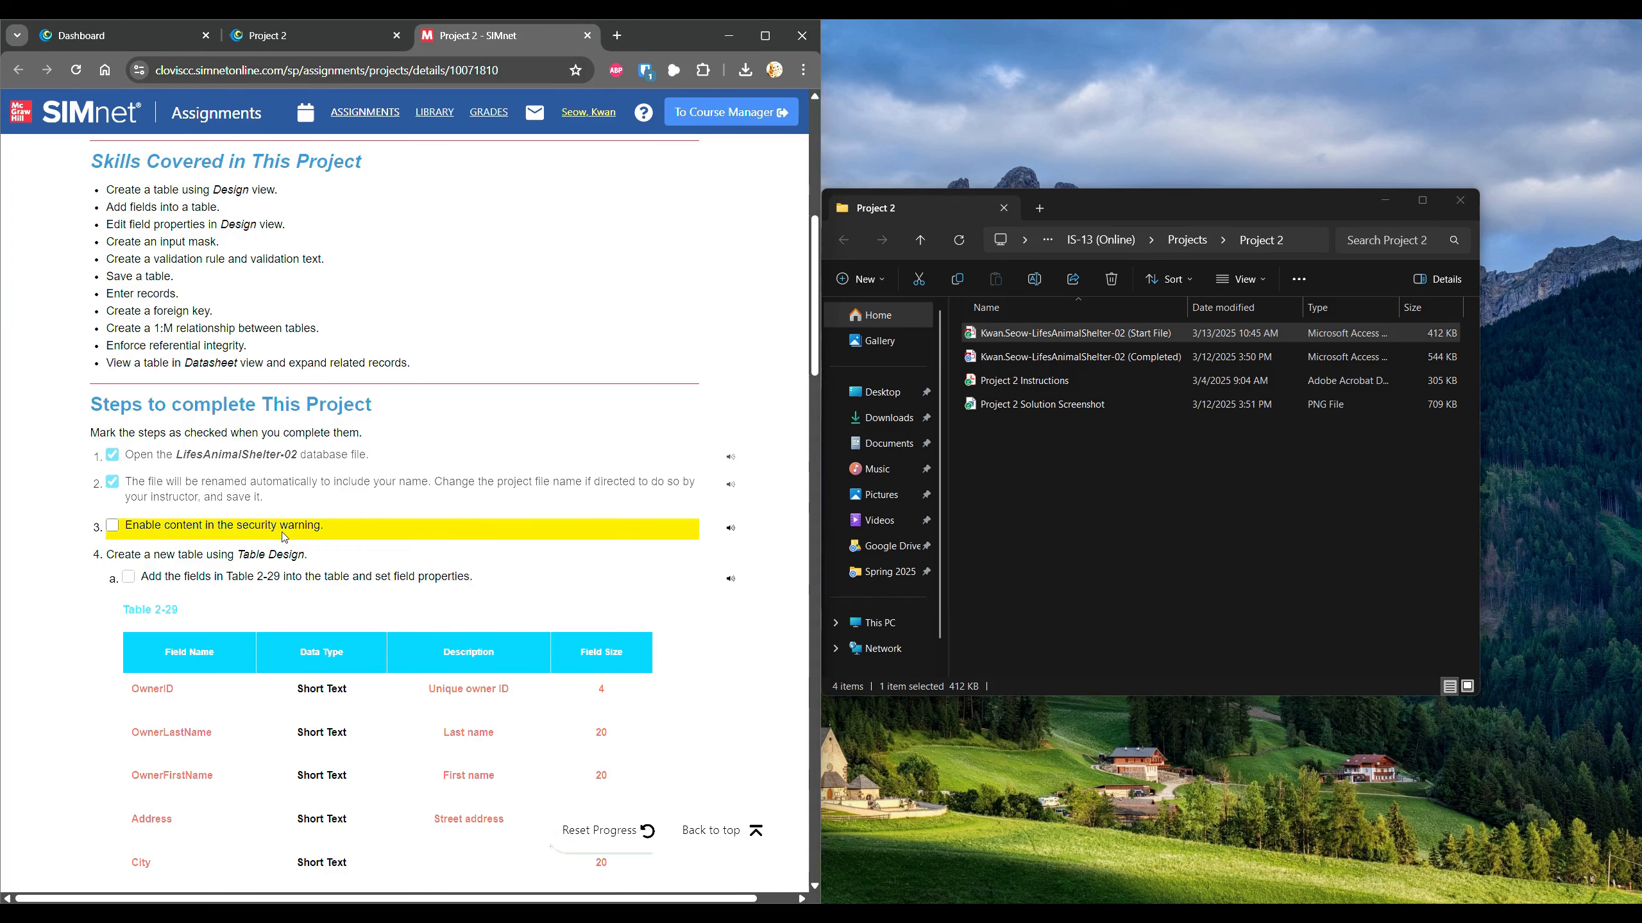
click(1060, 335)
double_click(1061, 335)
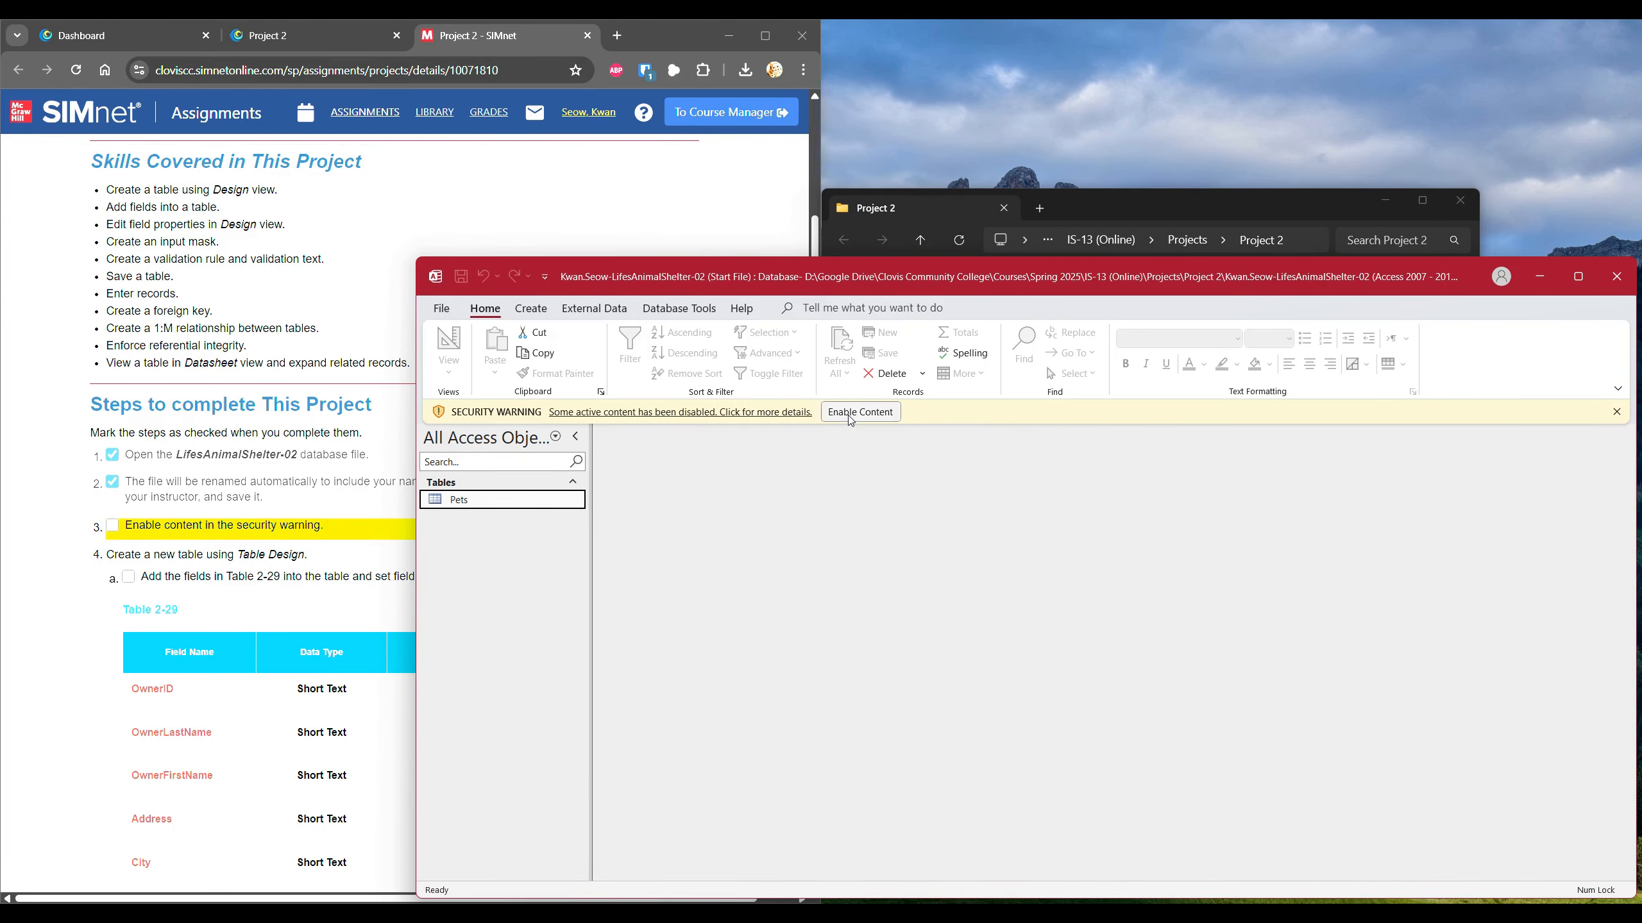
Enable the database's blocked content, tick SIMnet step 3, and show the Create commands.
click(850, 413)
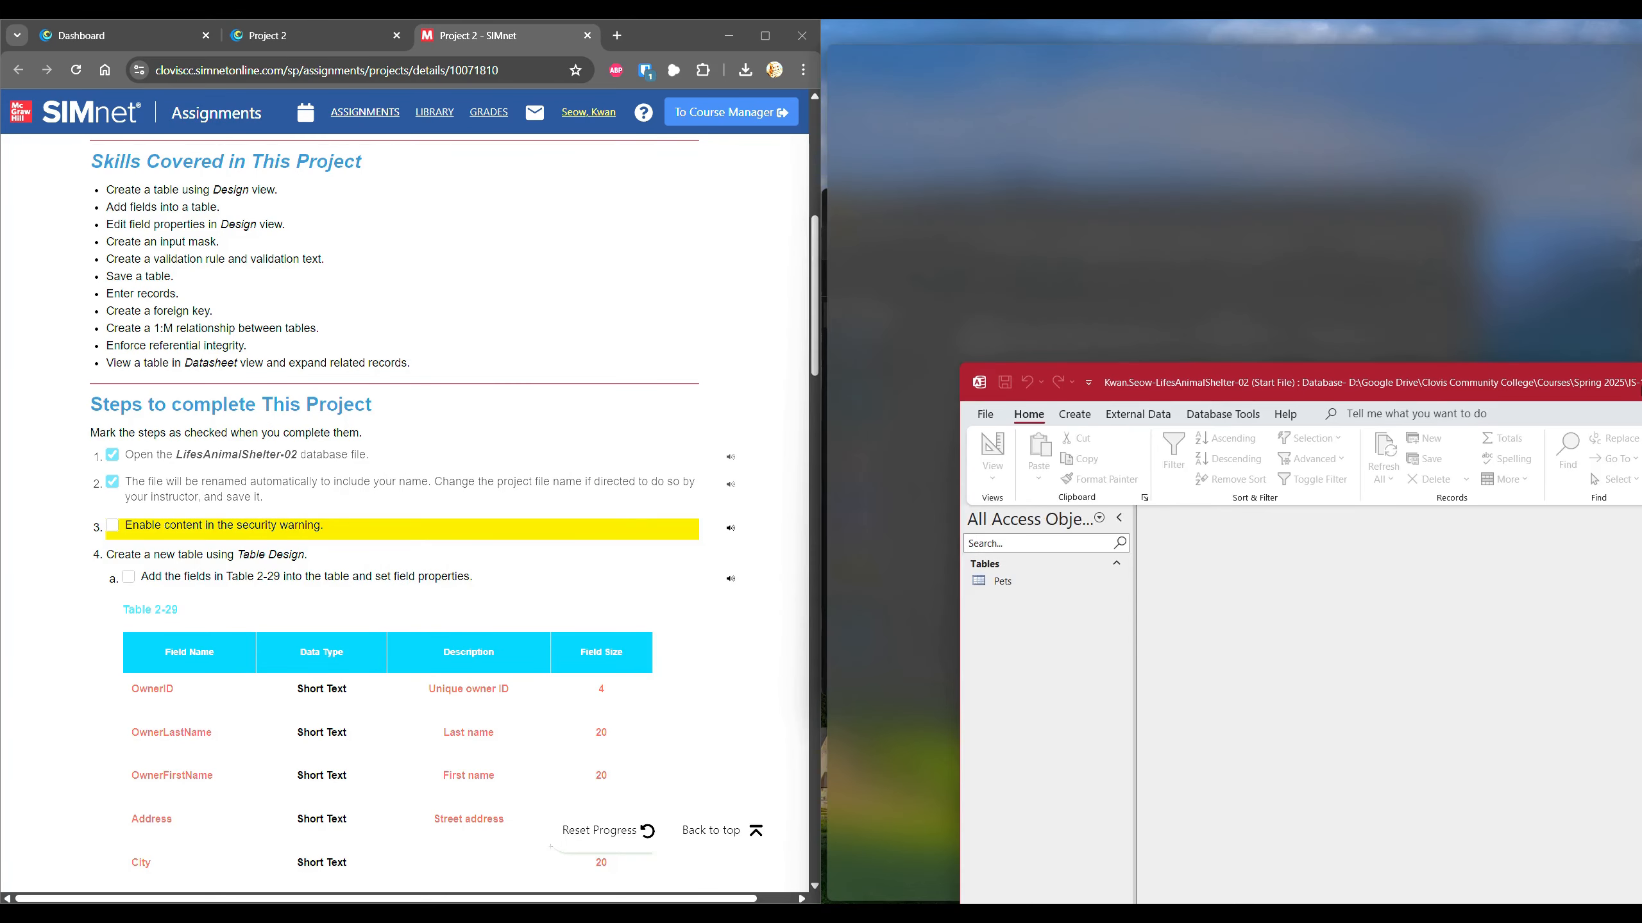
click(112, 525)
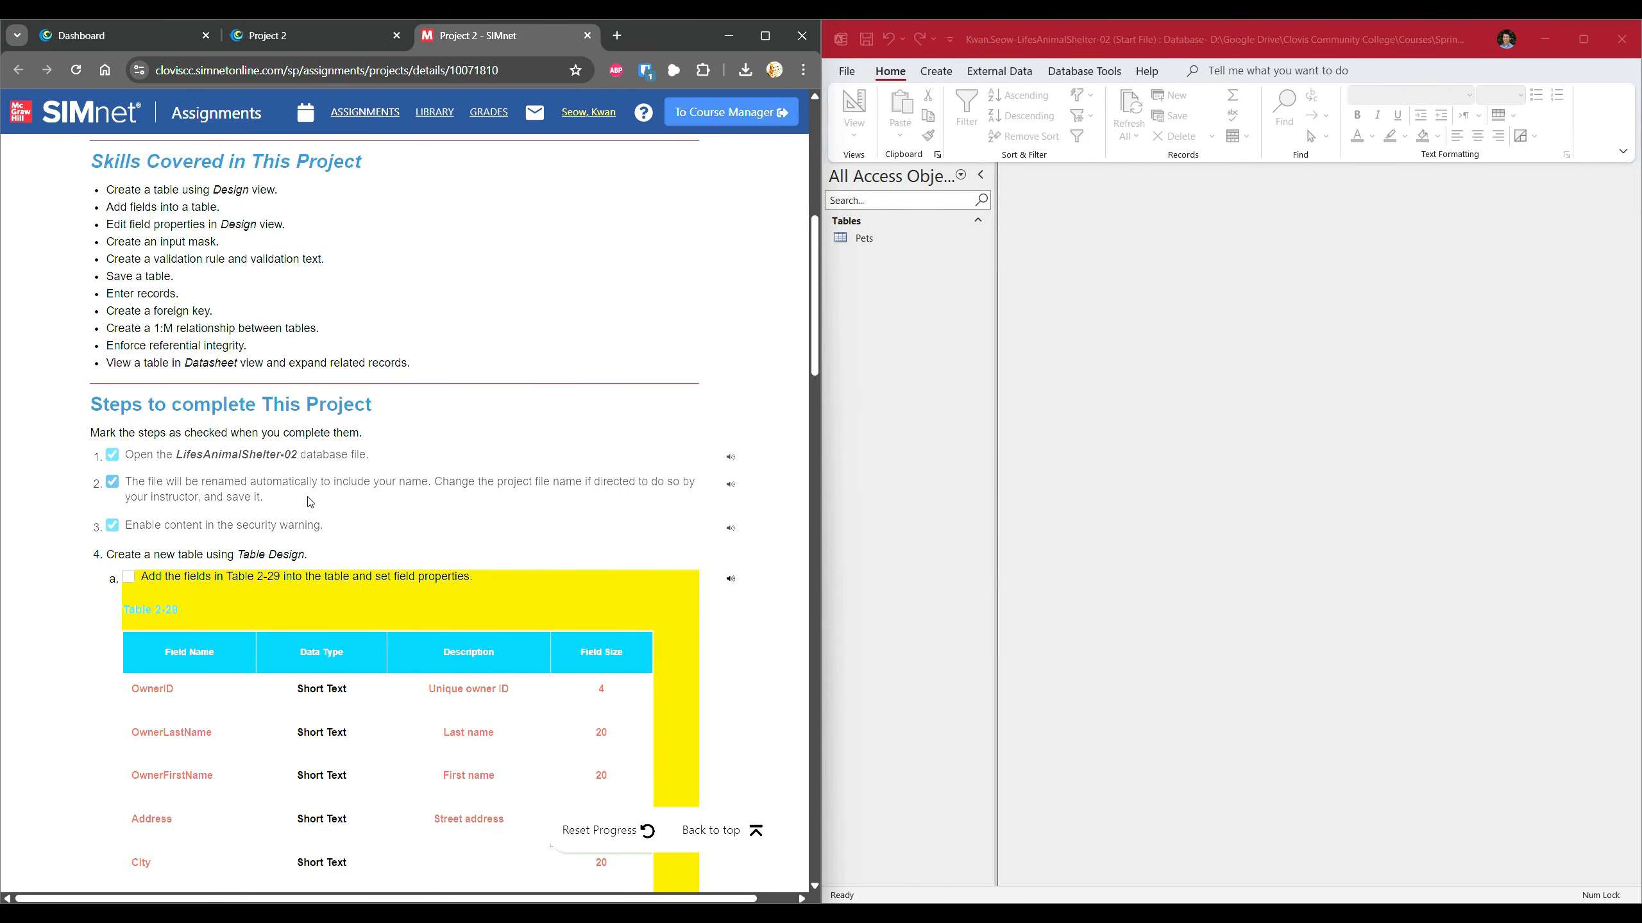
scroll(310, 503, down, 2)
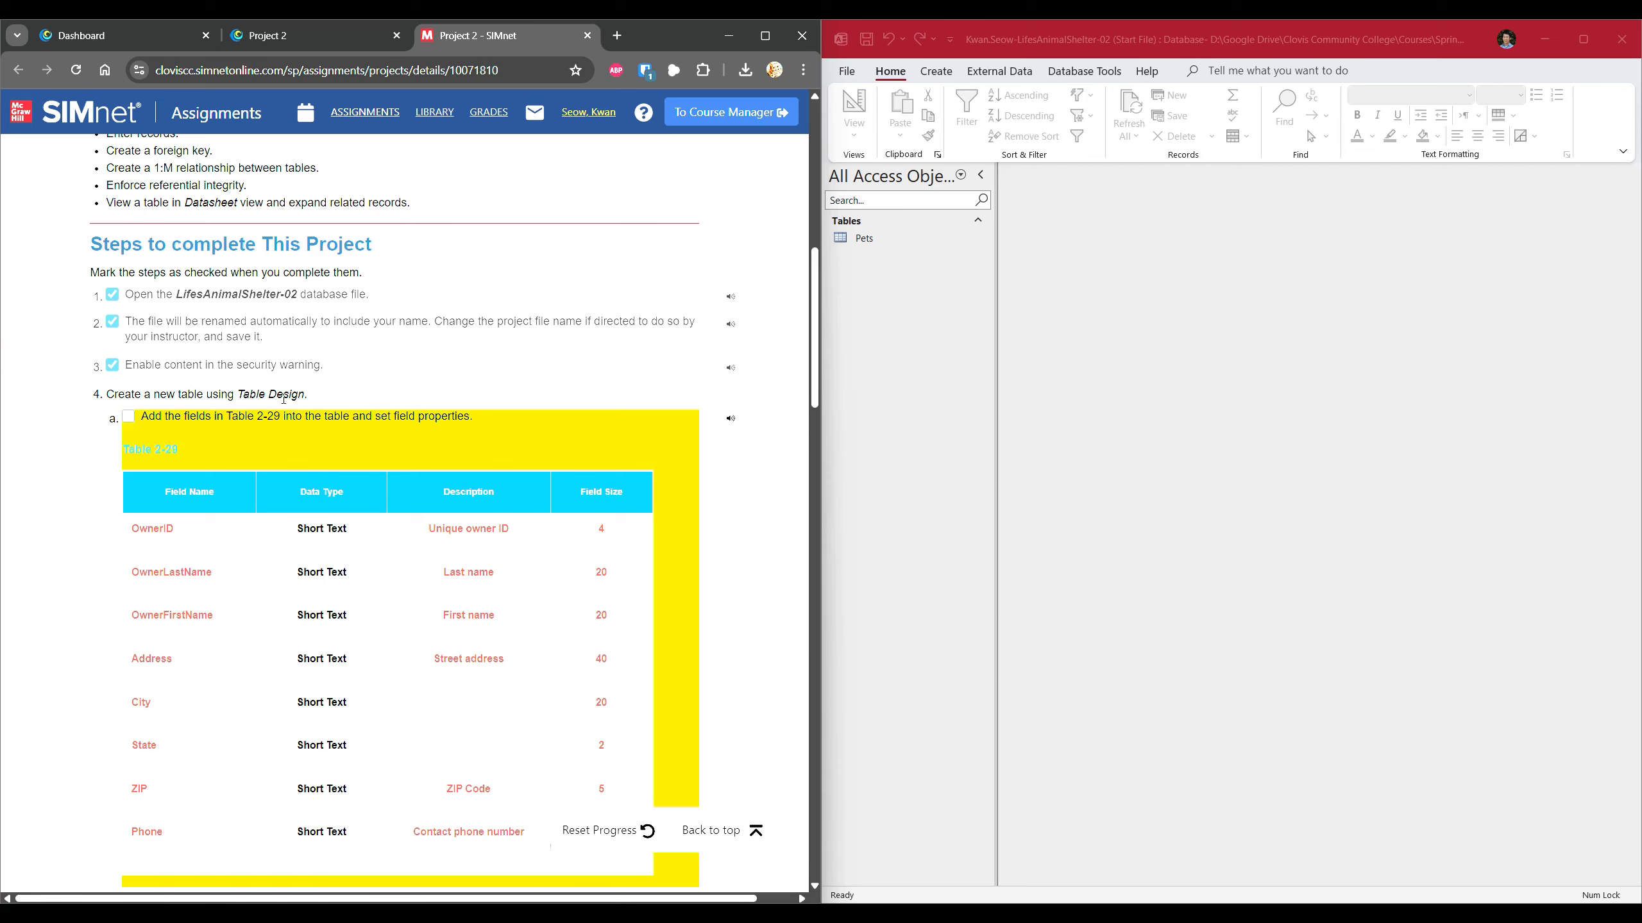
scroll(284, 399, down, 2)
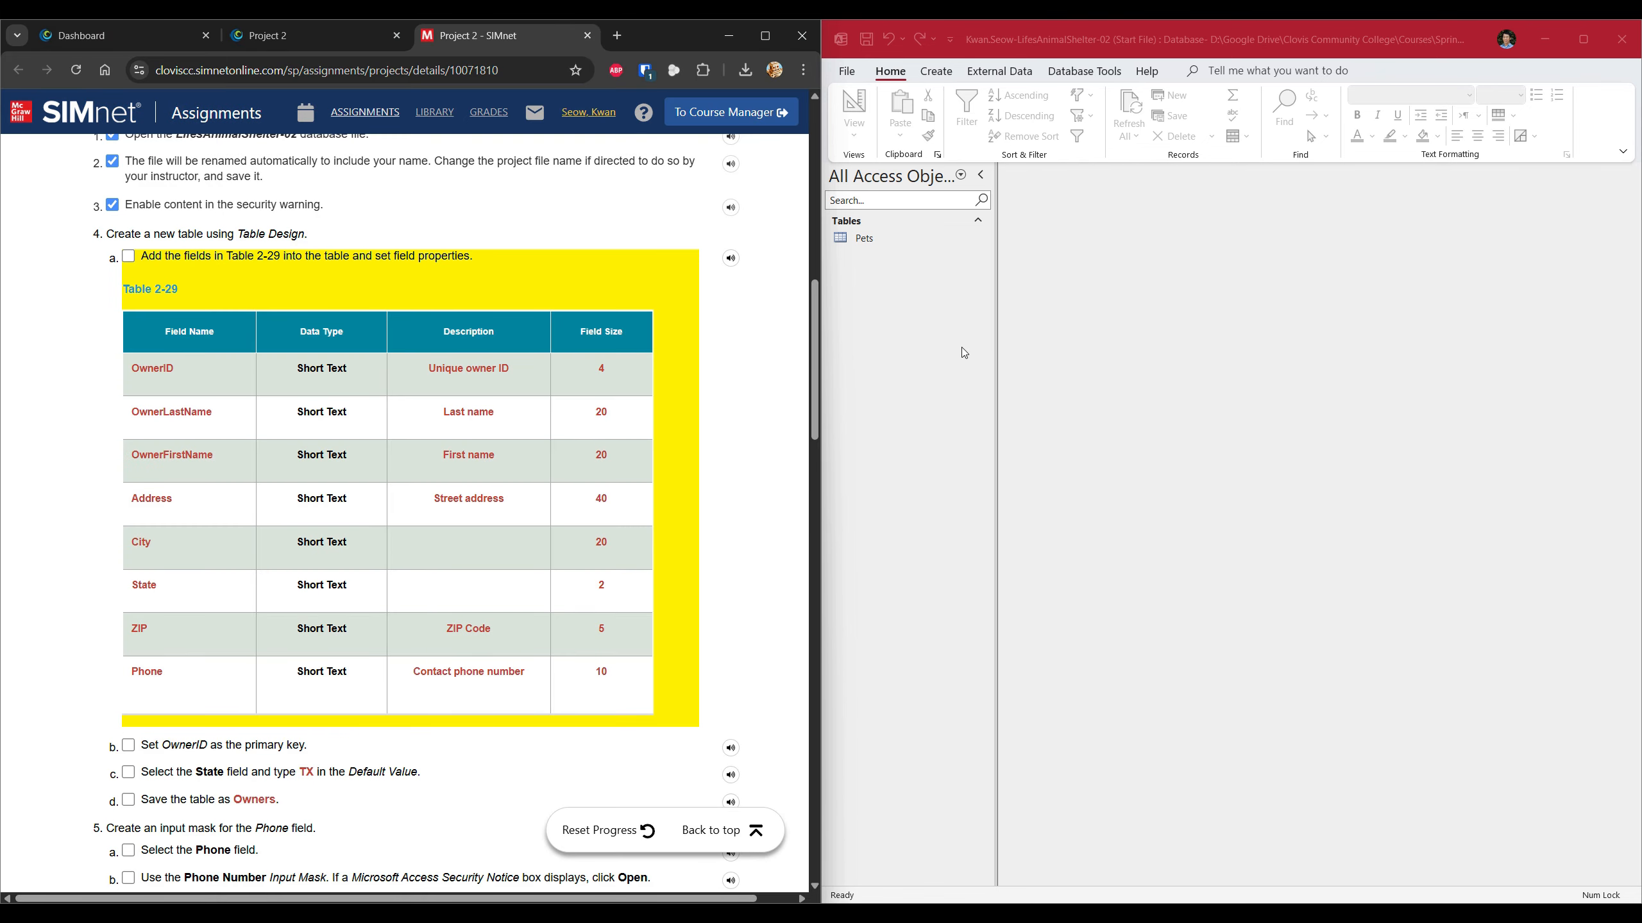
click(937, 71)
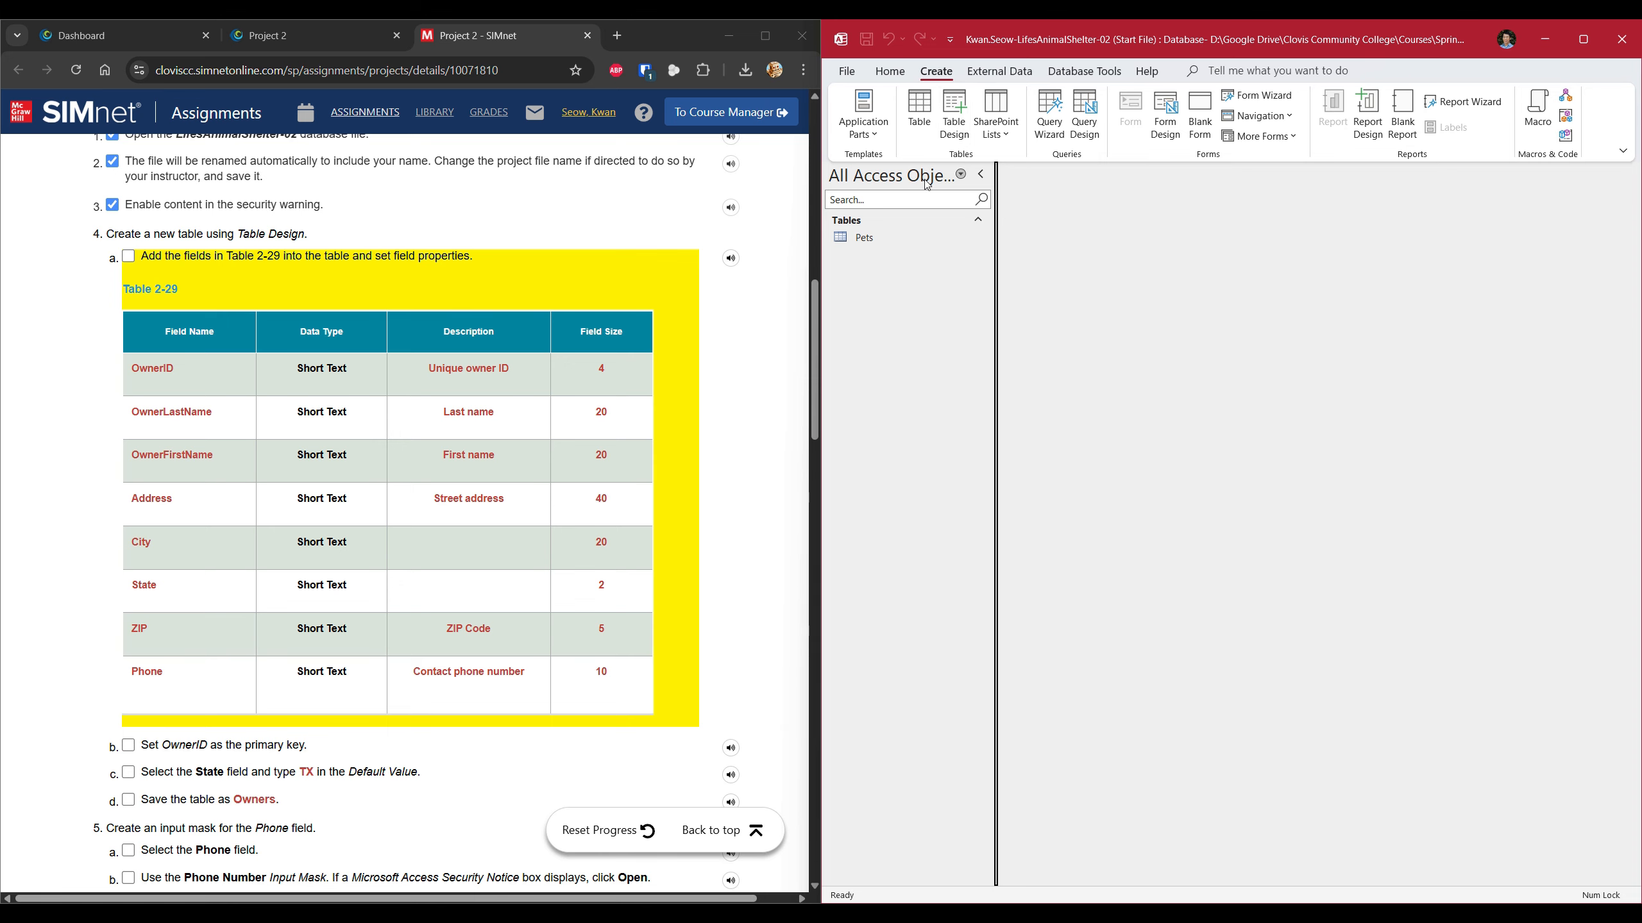
Start a Table Design with OwnerID as Short Text, size 4, described 'Unique owner ID'.
click(967, 142)
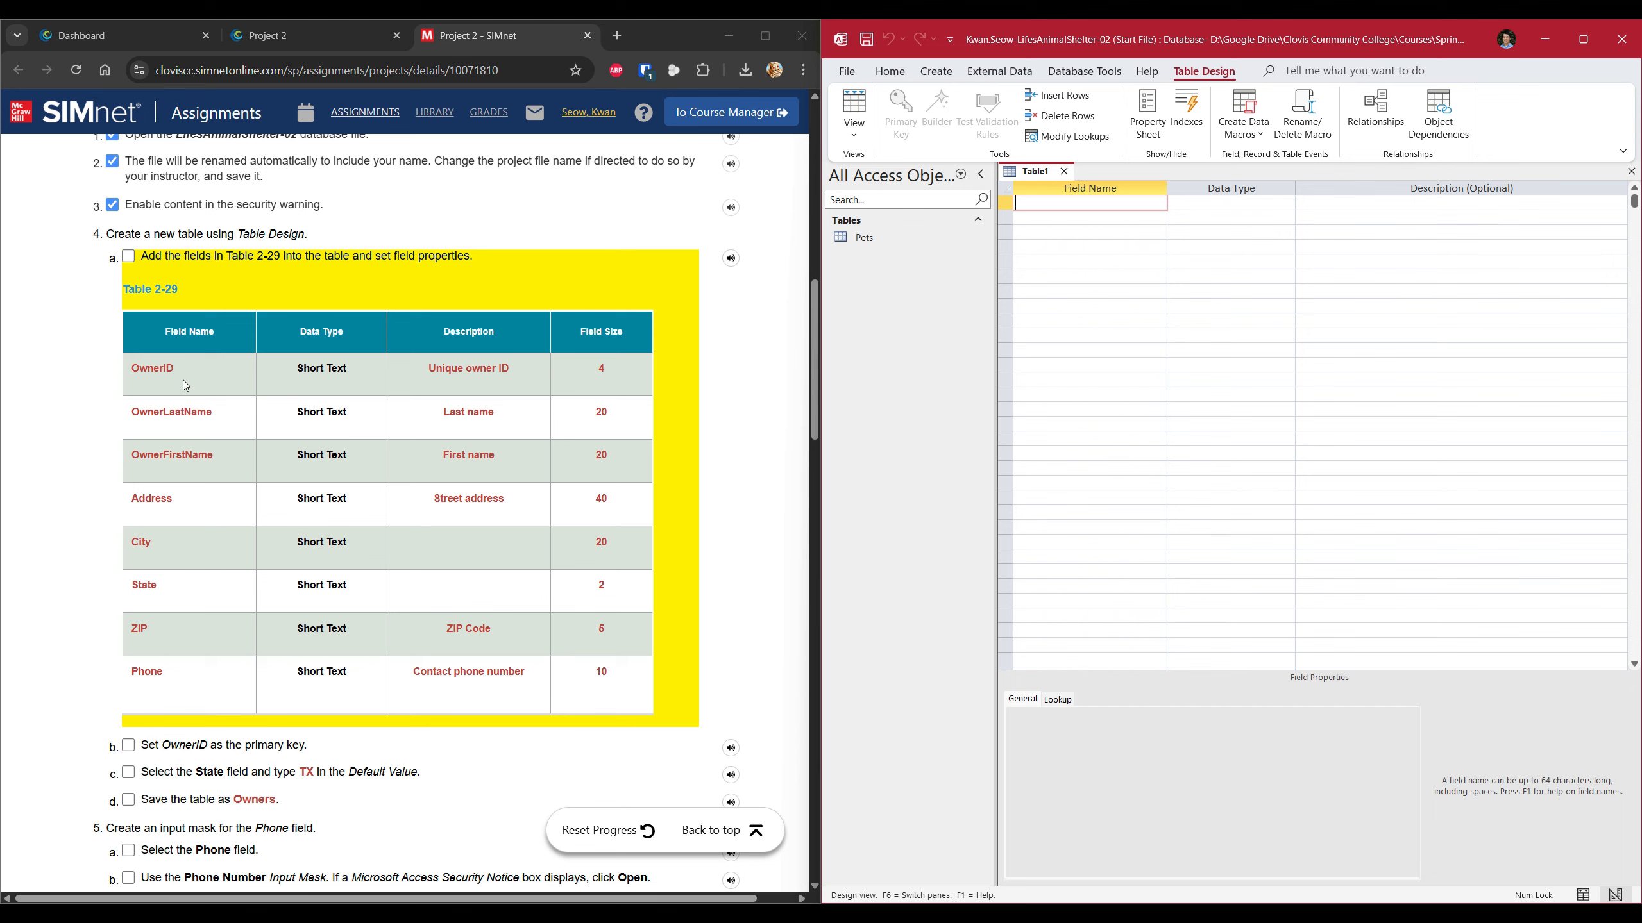
text(OwnerID)
click(1226, 206)
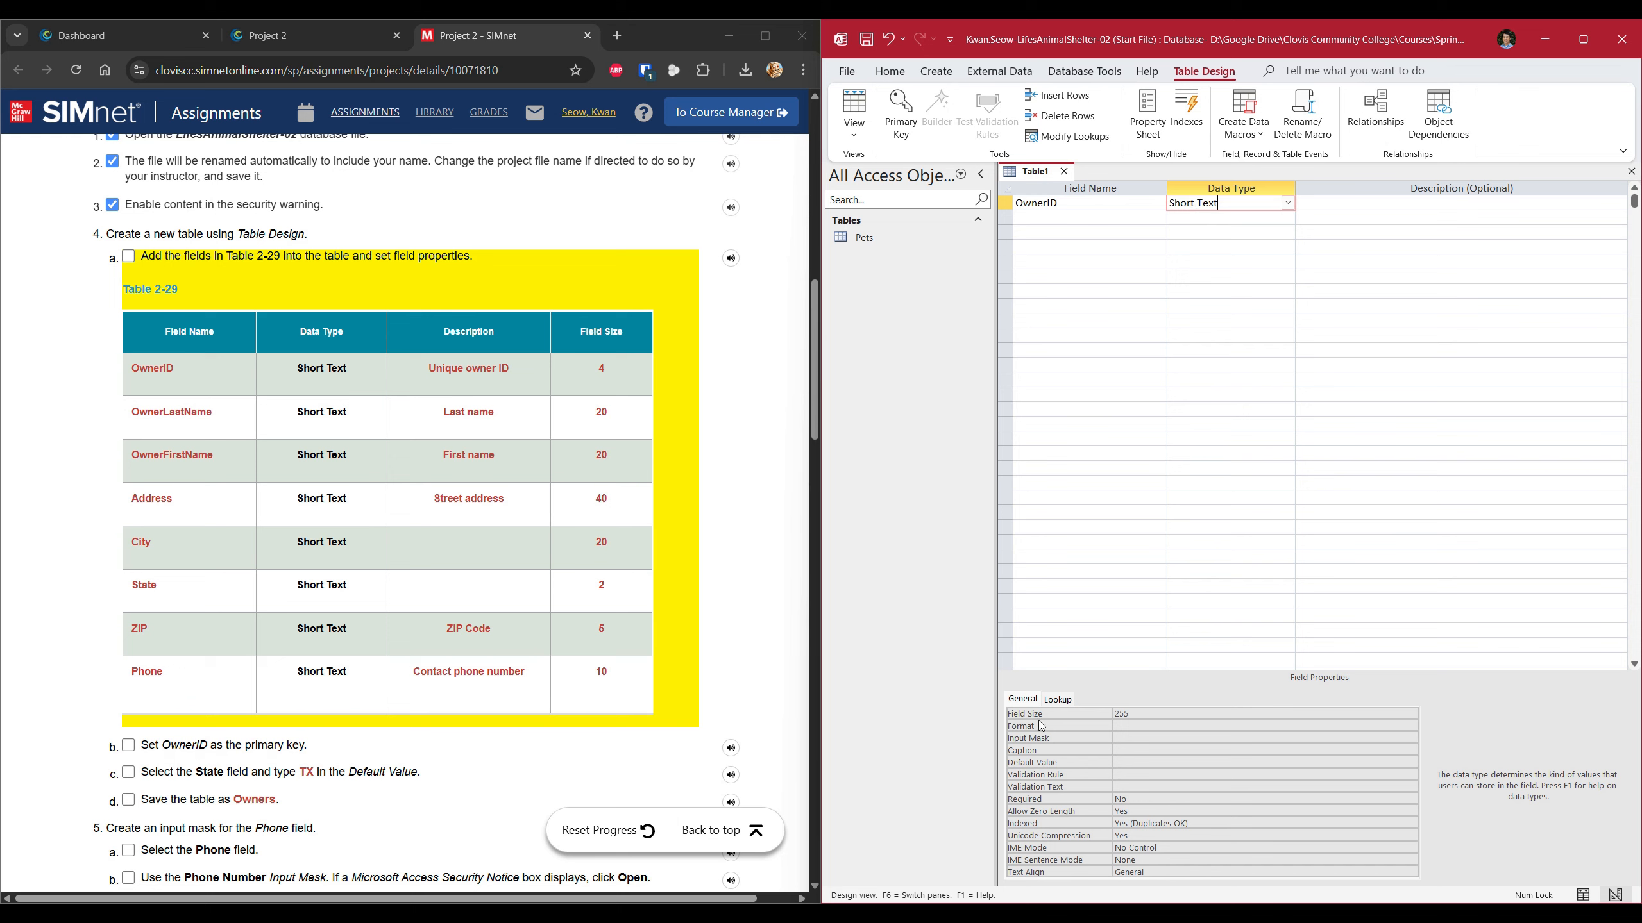
click(1146, 713)
click(1089, 713)
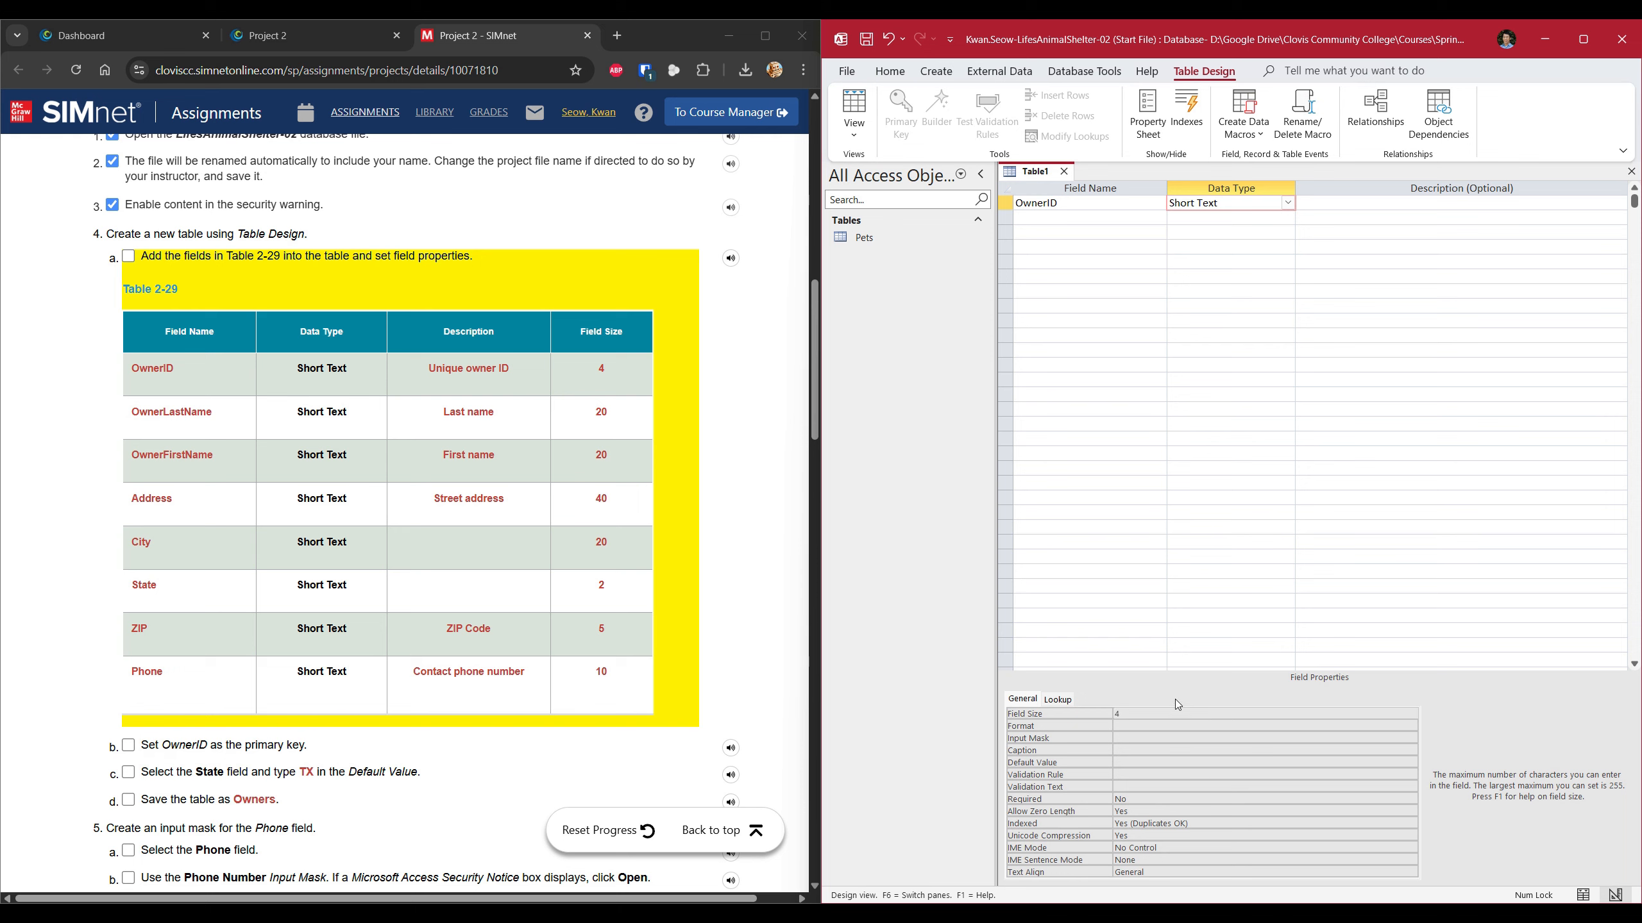
click(1380, 203)
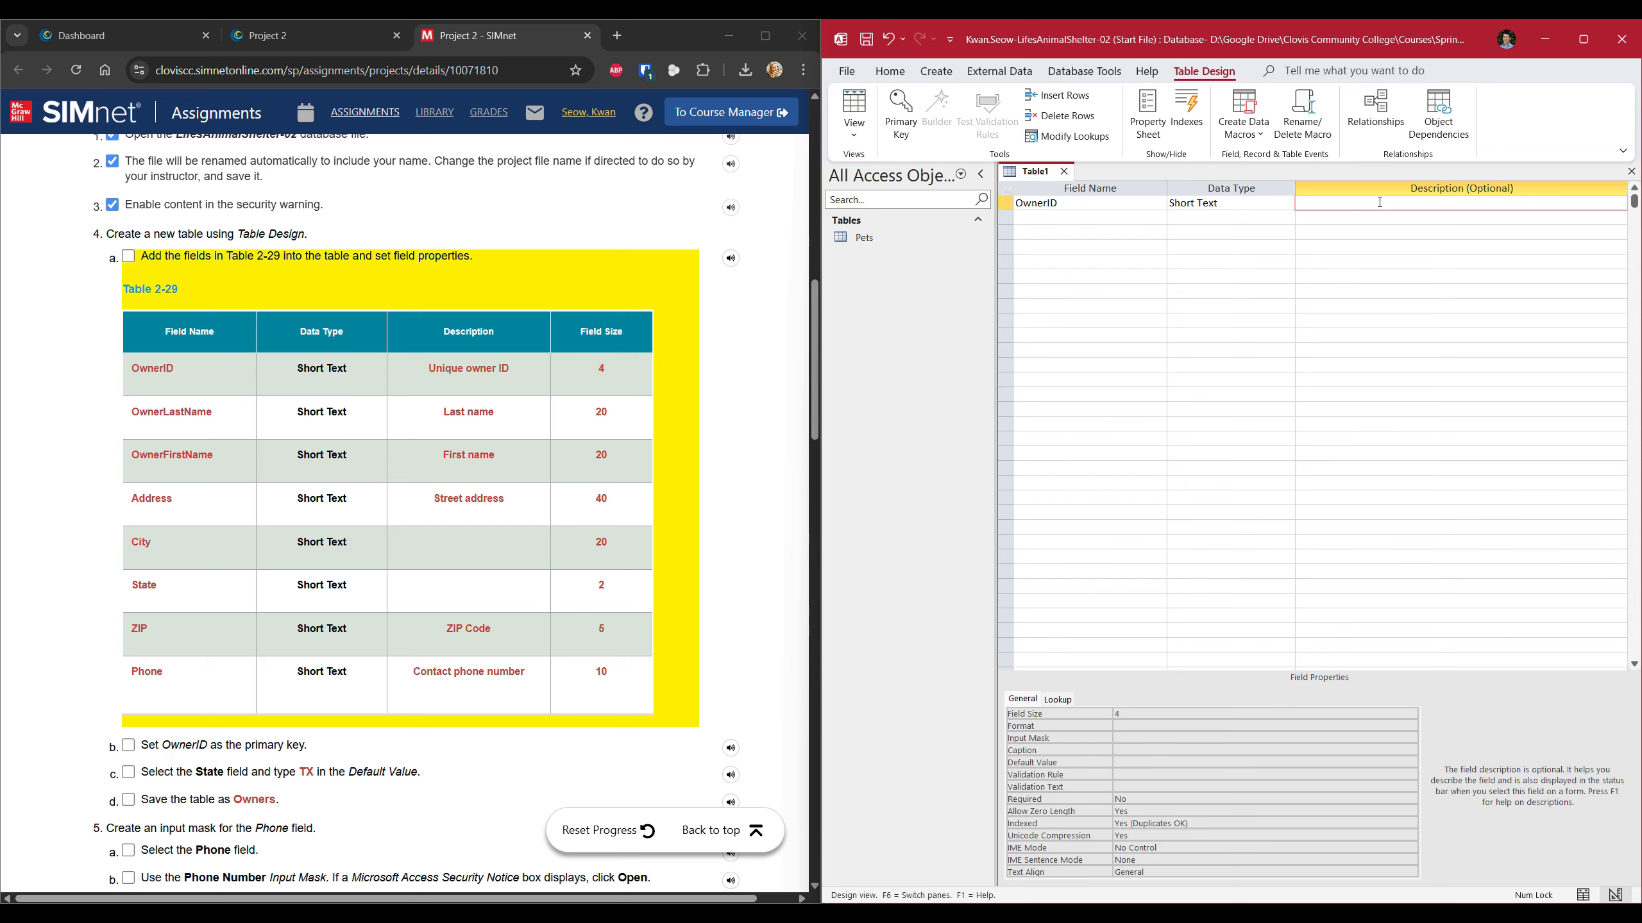
text(Unique owner ID)
click(1045, 221)
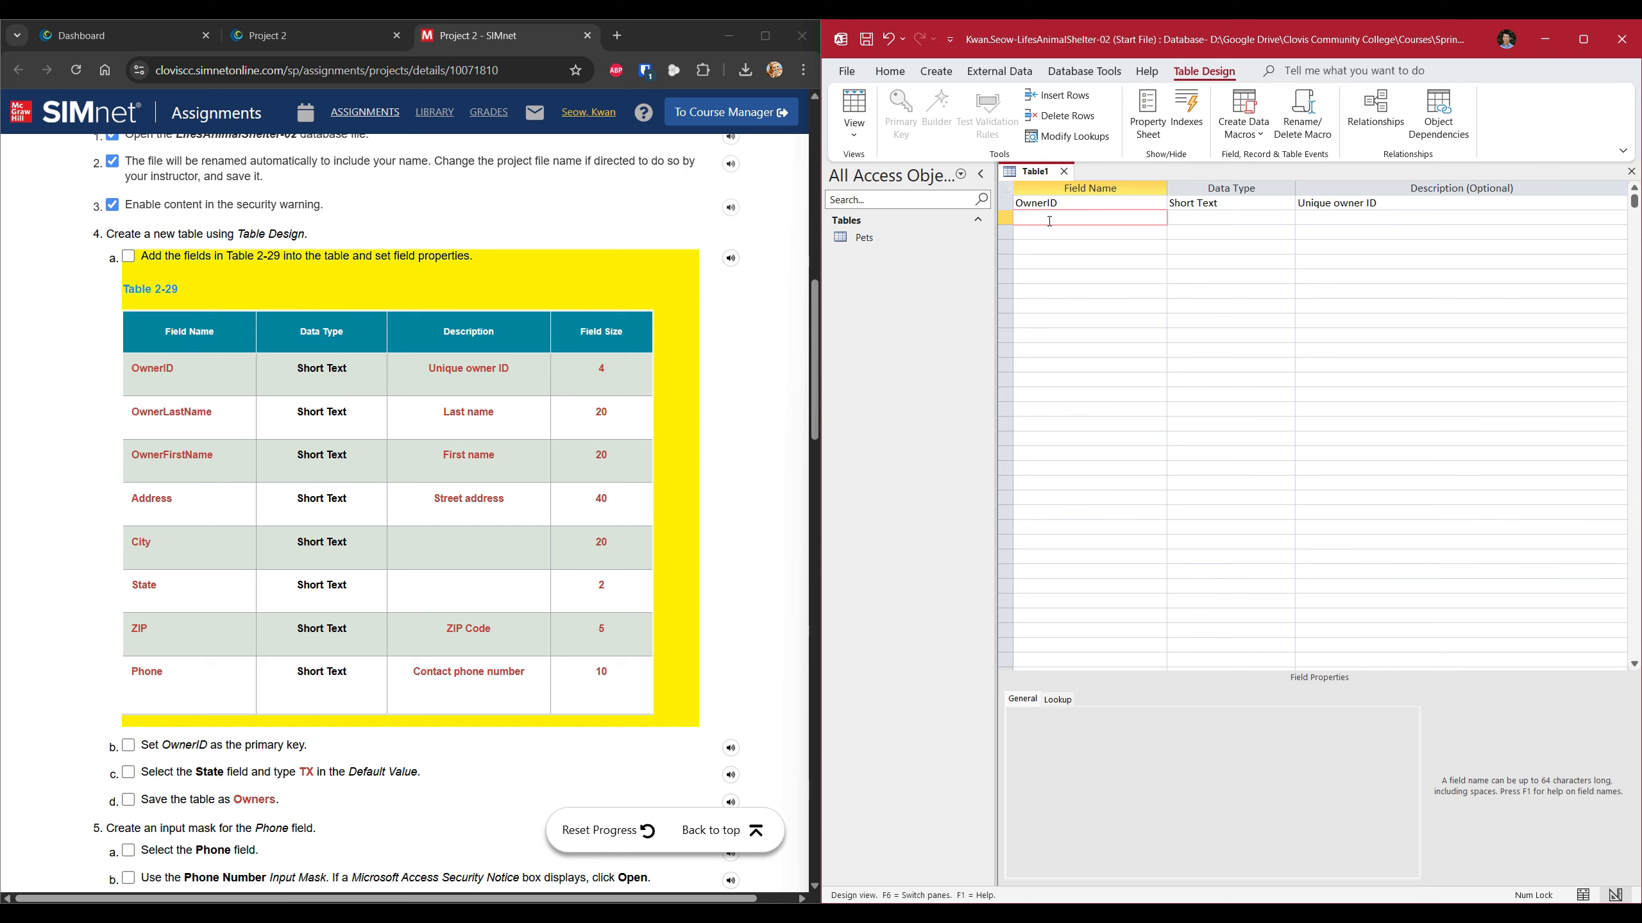
Add OwnerLastName as a Short Text field of size 20 described 'Last name'.
text(OwnerLastName)
key(Tab)
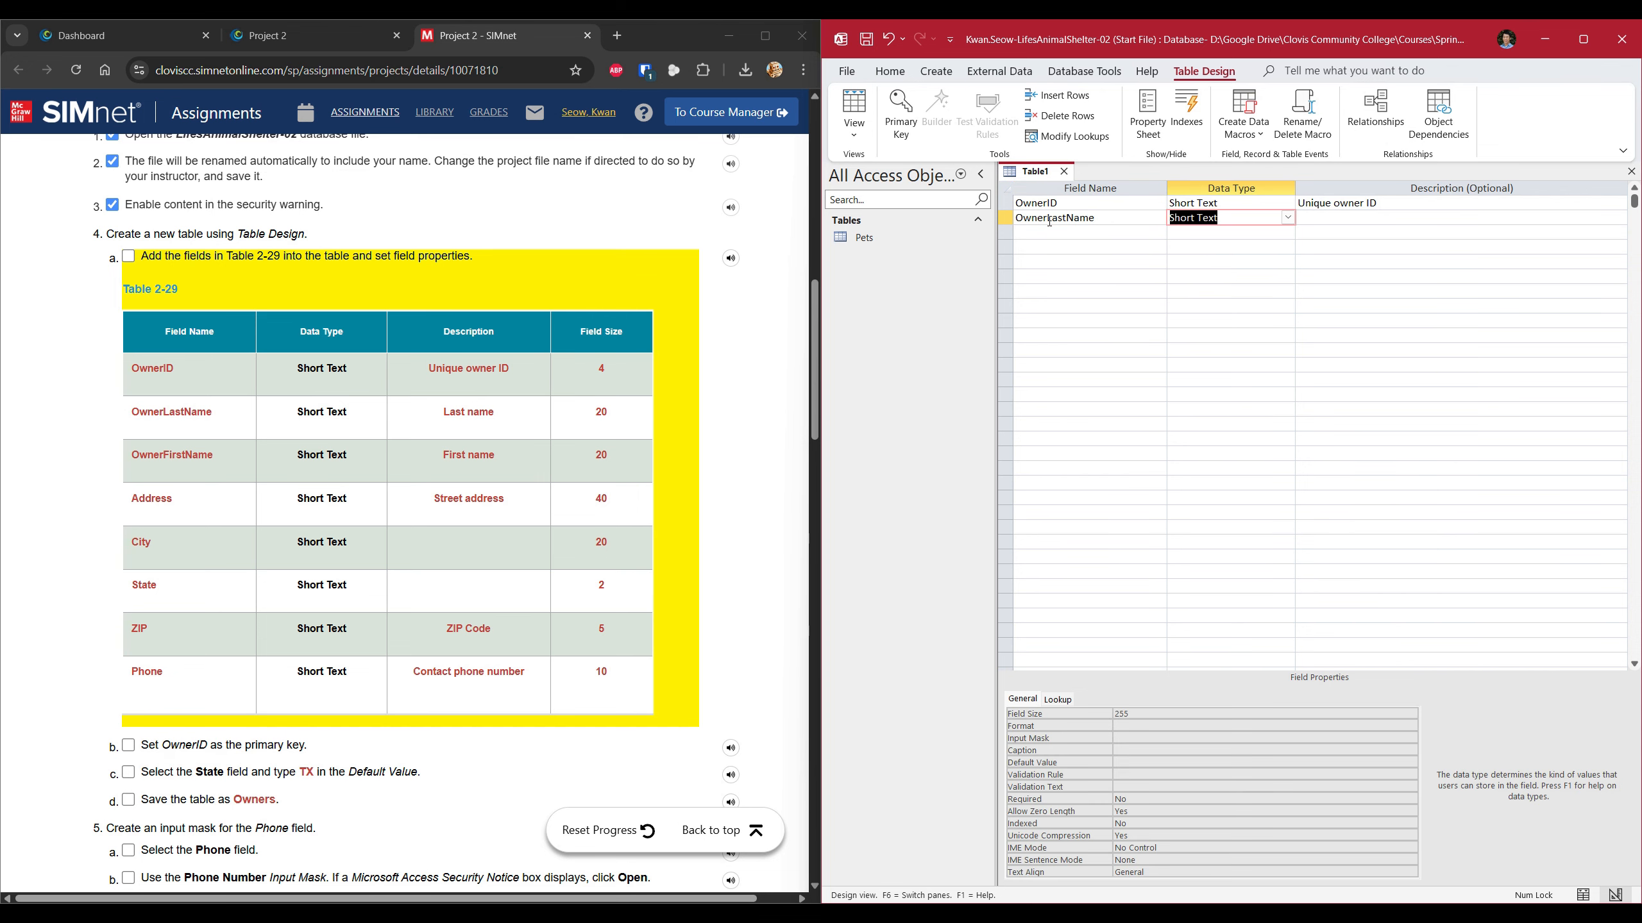
key(Tab)
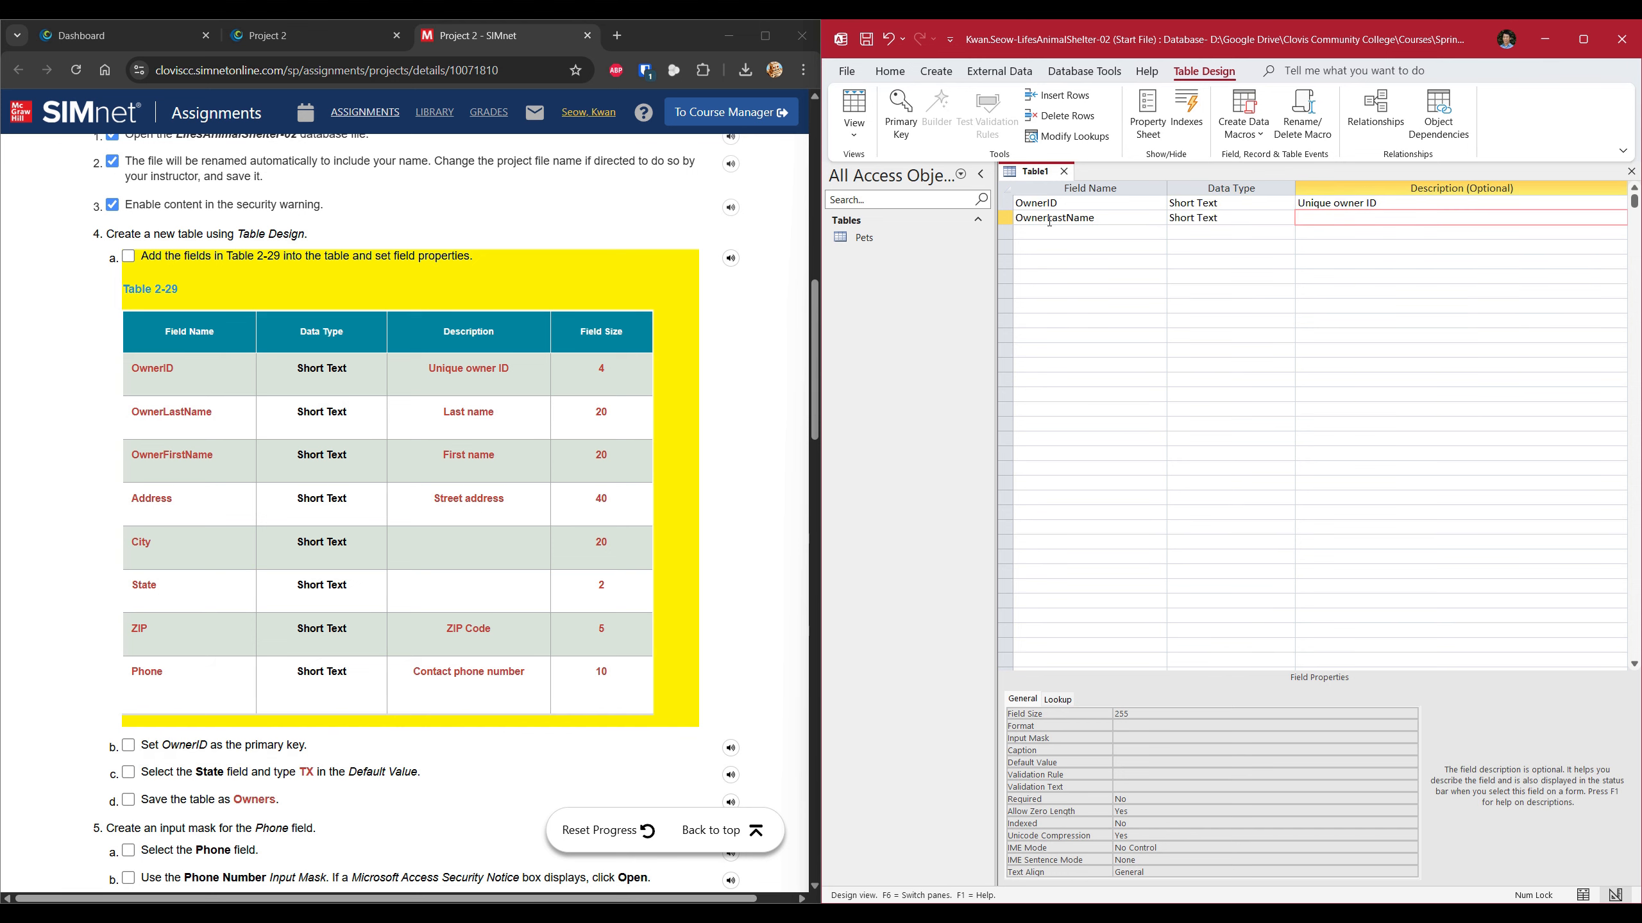
text(Lat)
text(t )
text(name)
click(1148, 715)
click(1102, 715)
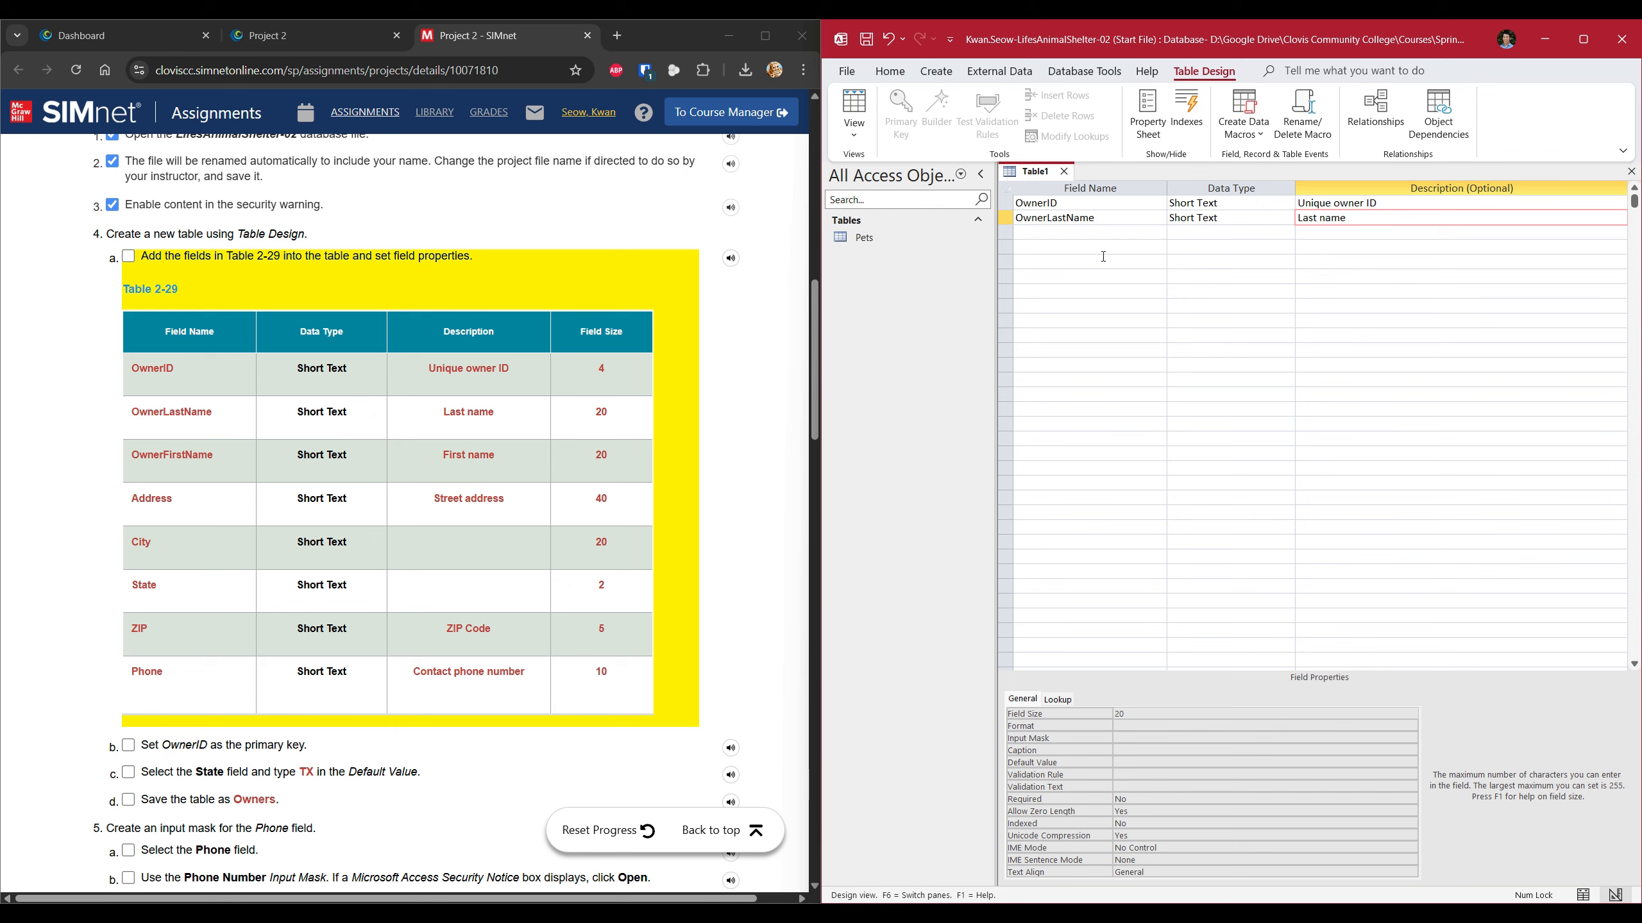
Add OwnerFirstName as a Short Text field of size 20 described 'First name'.
click(1100, 234)
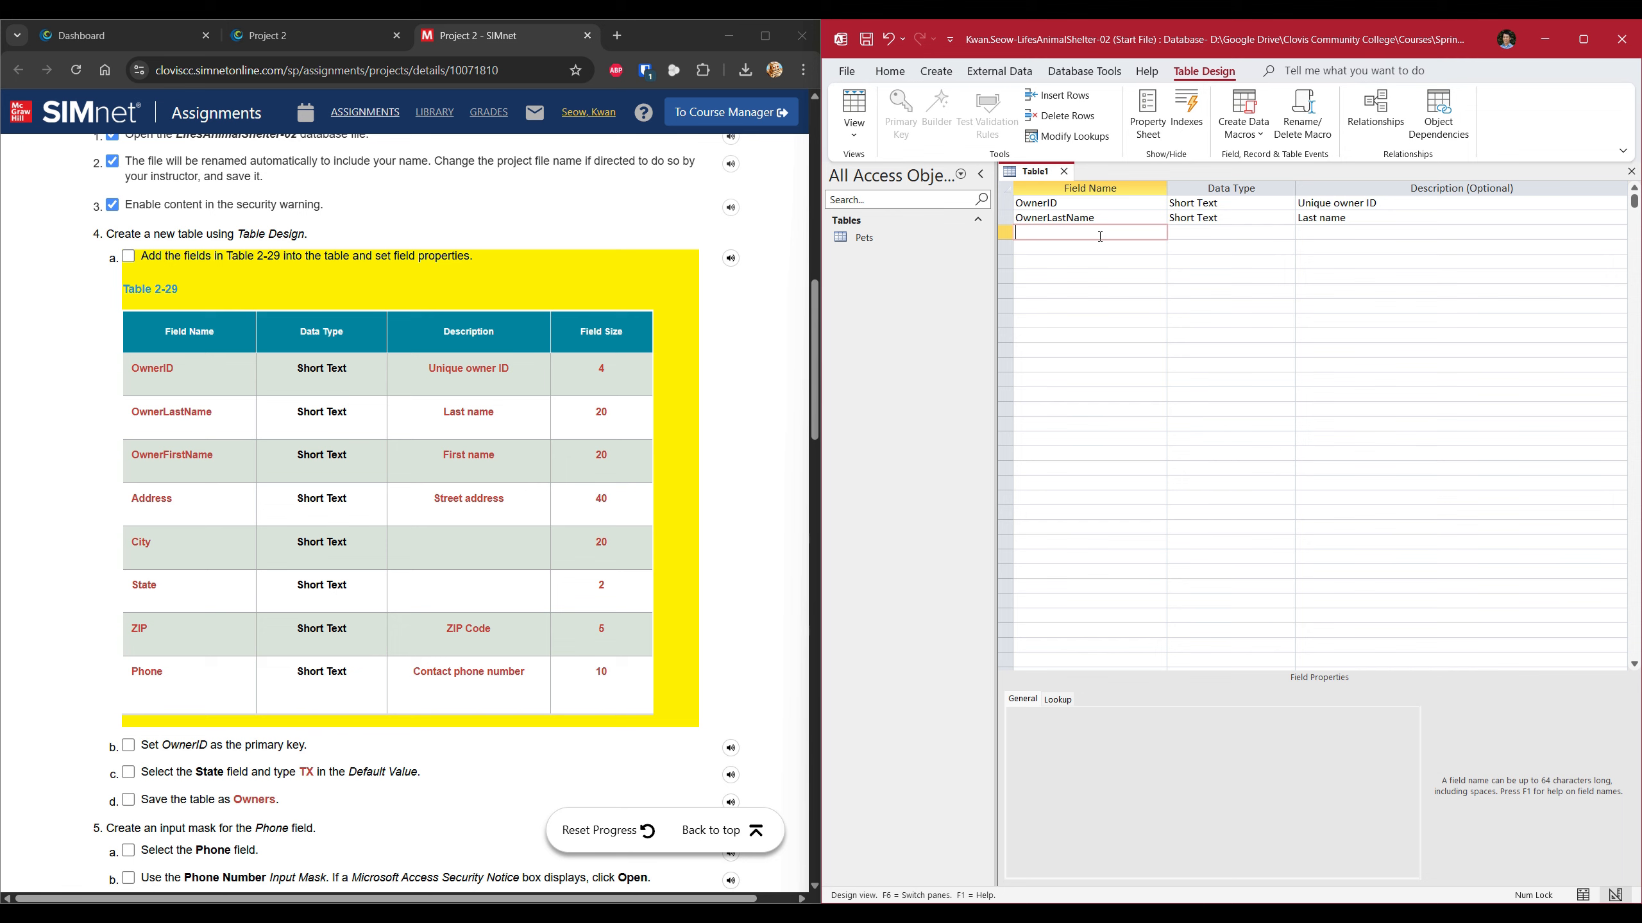
text(OwnerFirstName)
key(Tab)
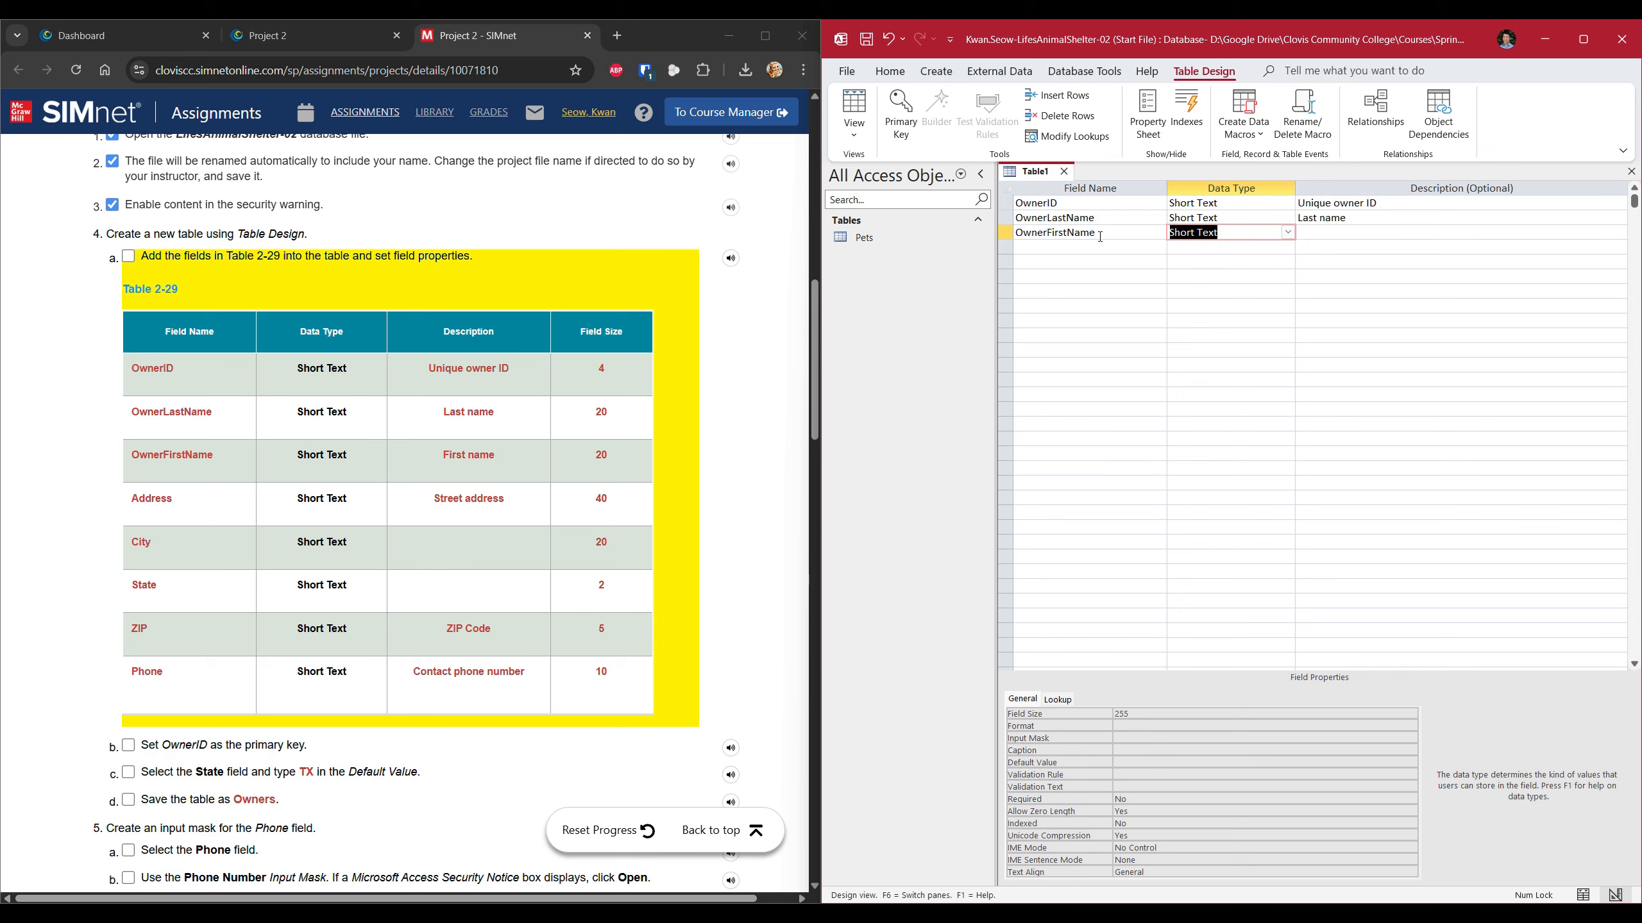
key(Tab)
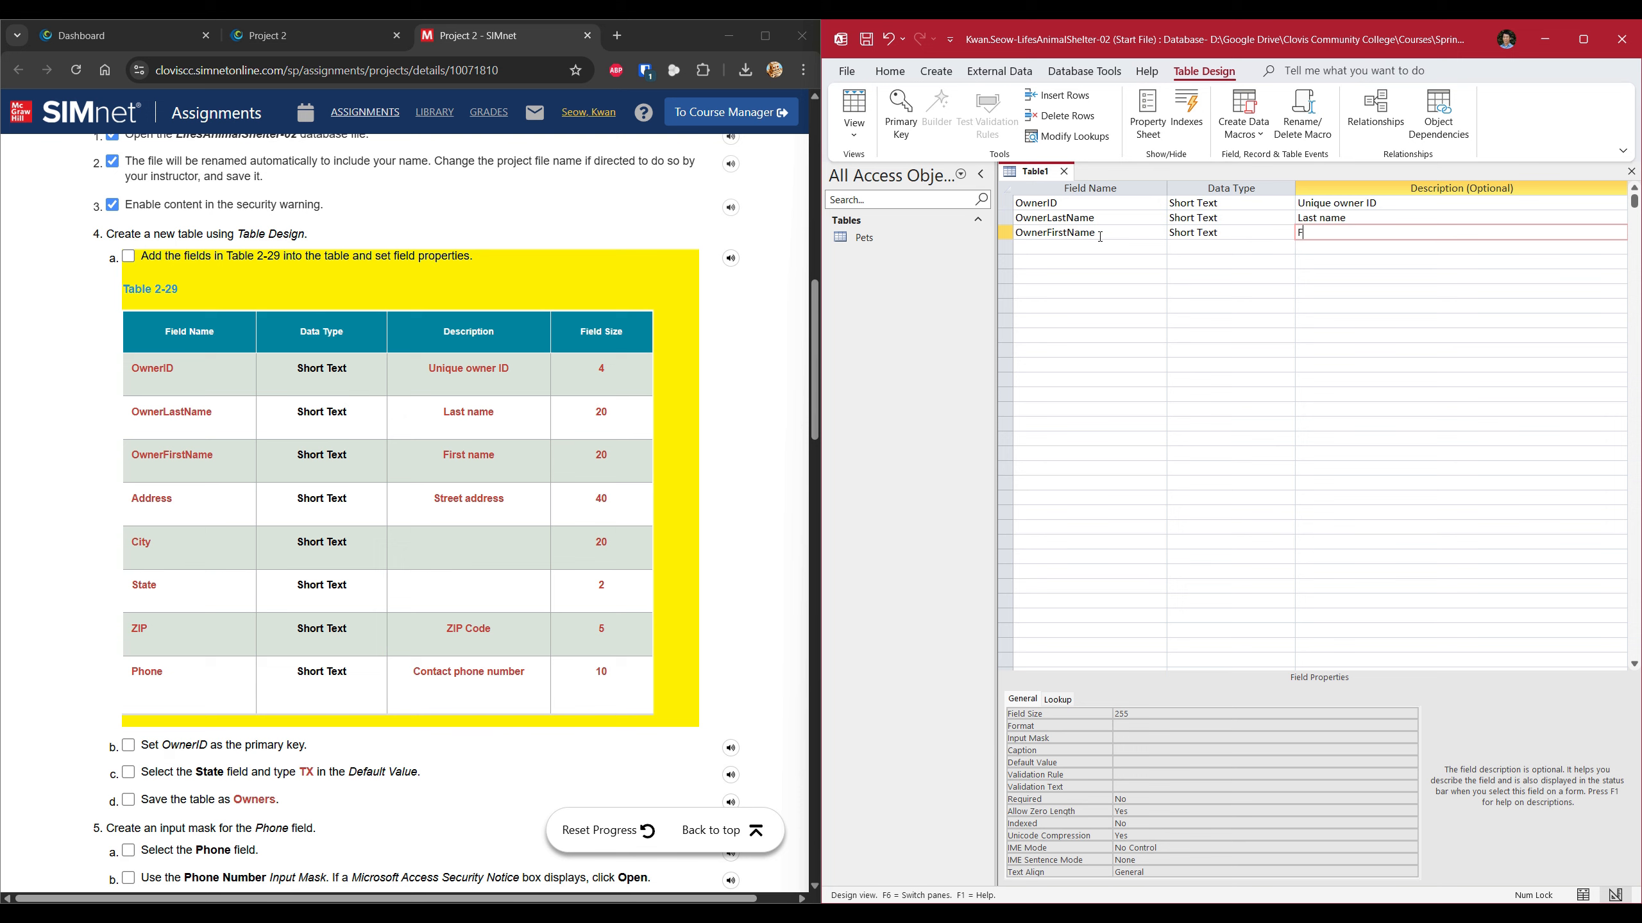
text(First name)
click(1144, 714)
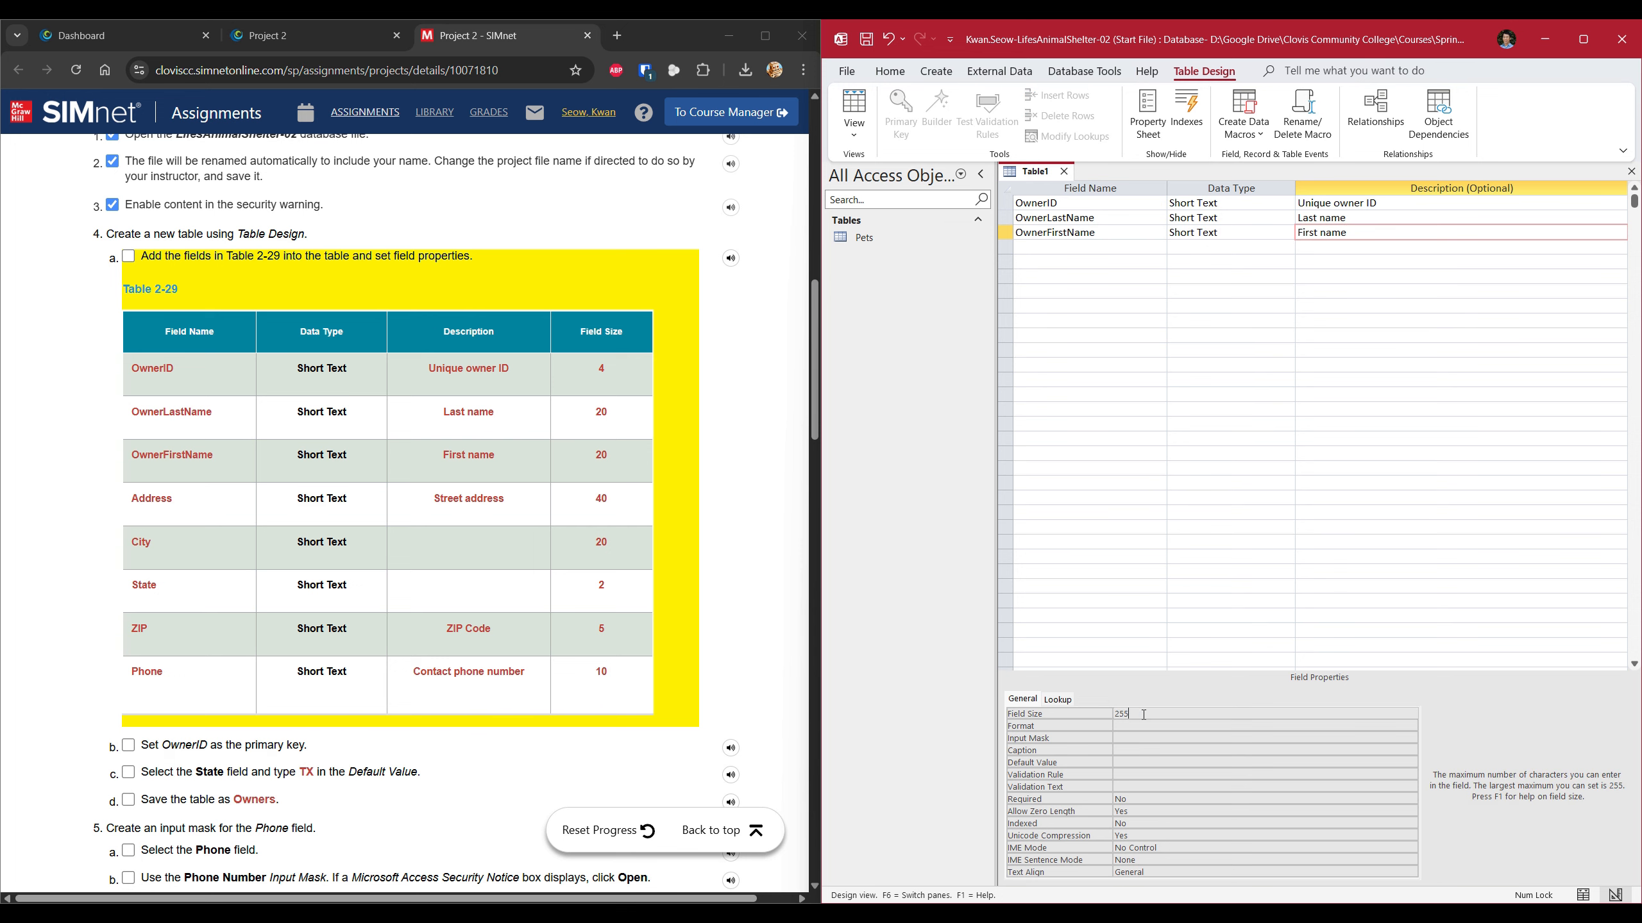
key(BackSpace)
key(BackSpace)
key(BackSpace)
text(20)
click(1085, 249)
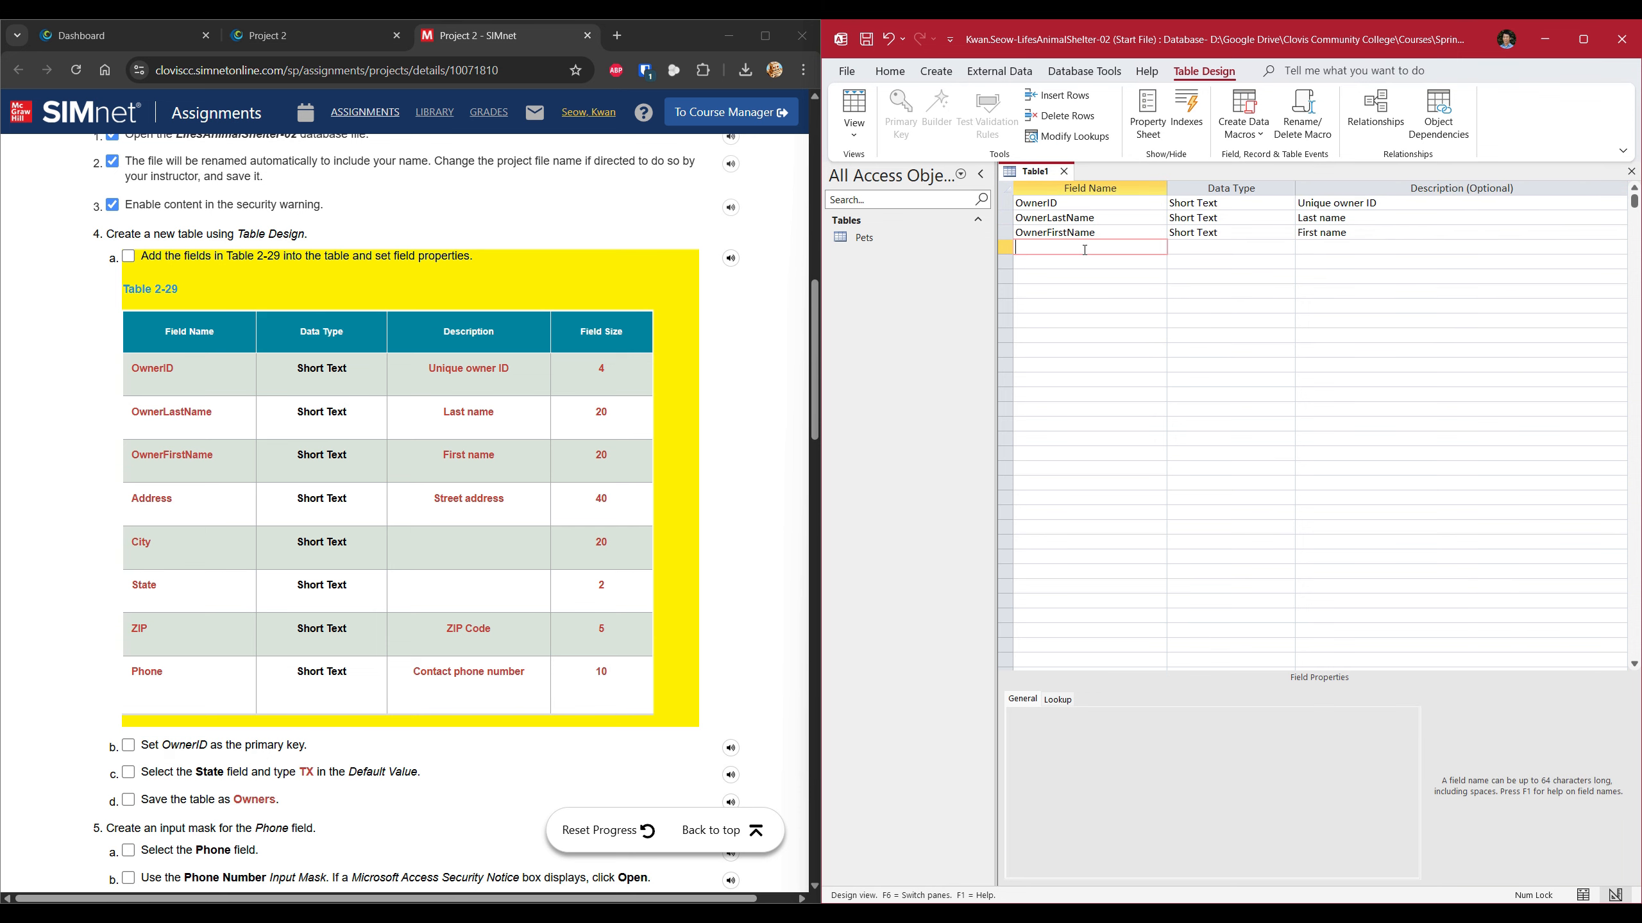
Add an Address field described 'Street address' with field size 40.
text(Address)
key(Tab)
key(Tab)
text(S)
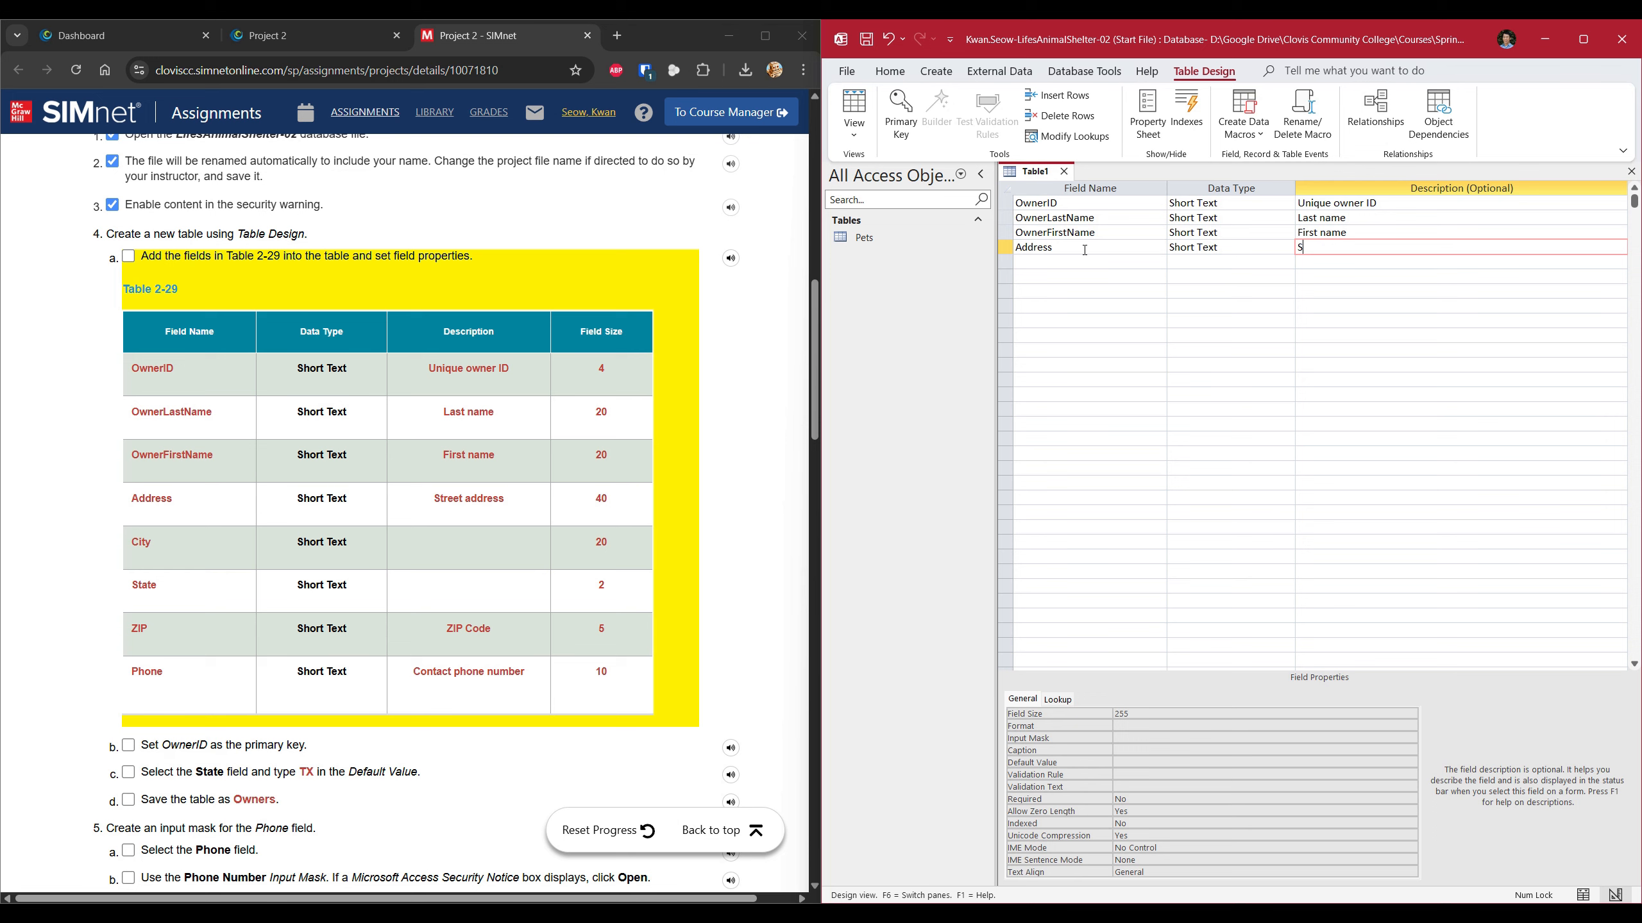
text(treet address)
click(1140, 717)
double_click(1121, 714)
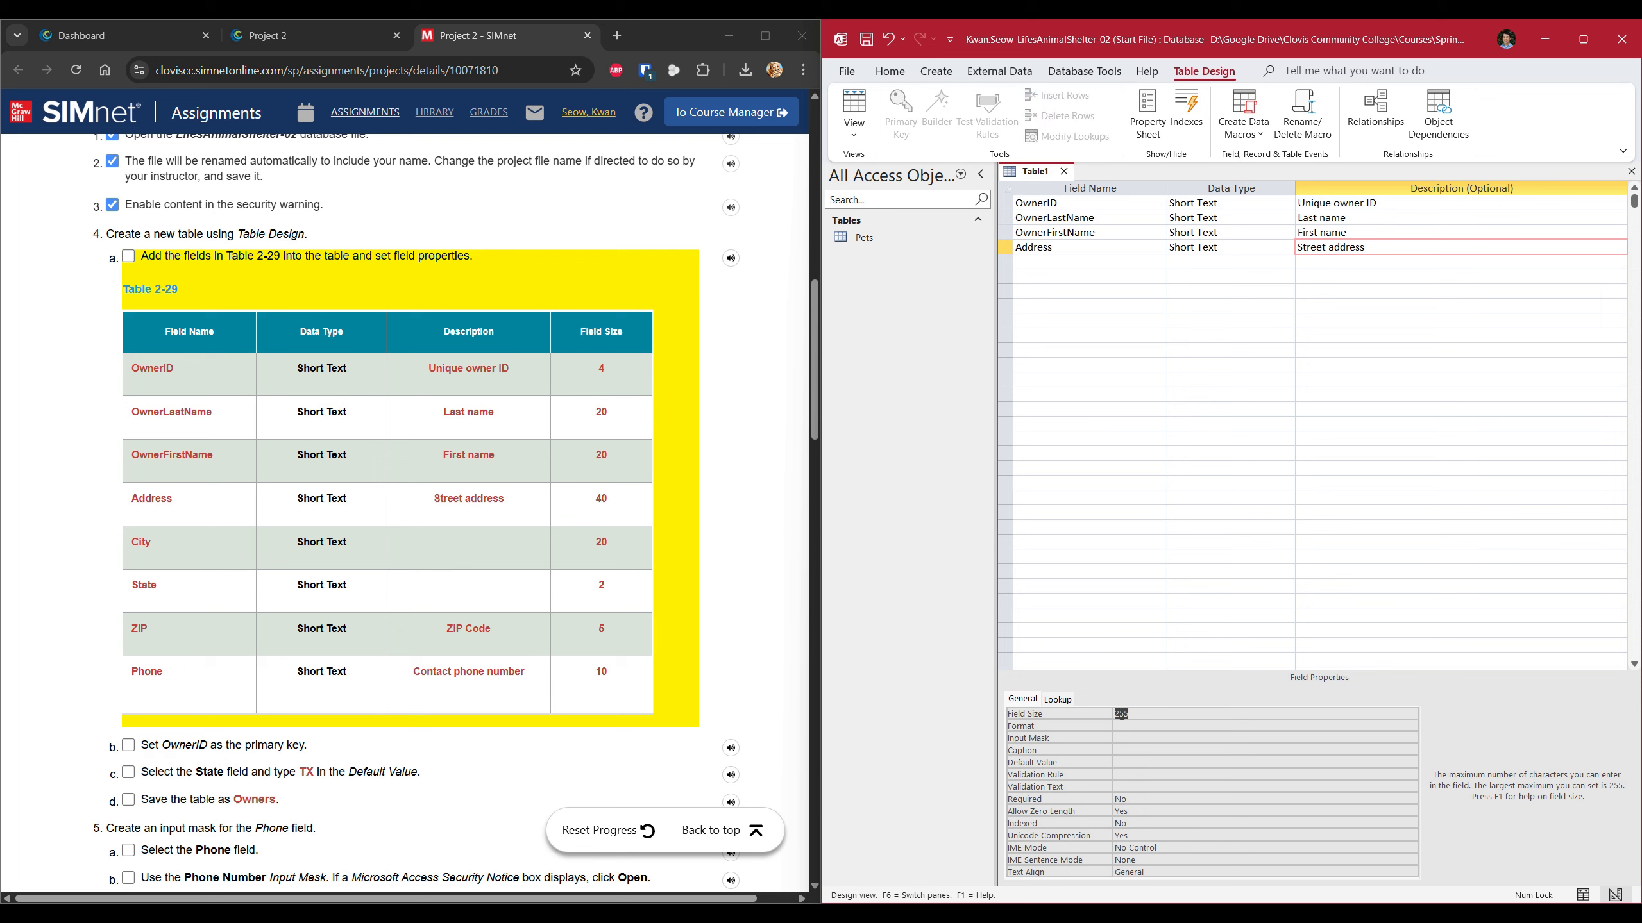
text(40)
click(1175, 714)
Add a City Short Text field with field size 20.
click(1065, 264)
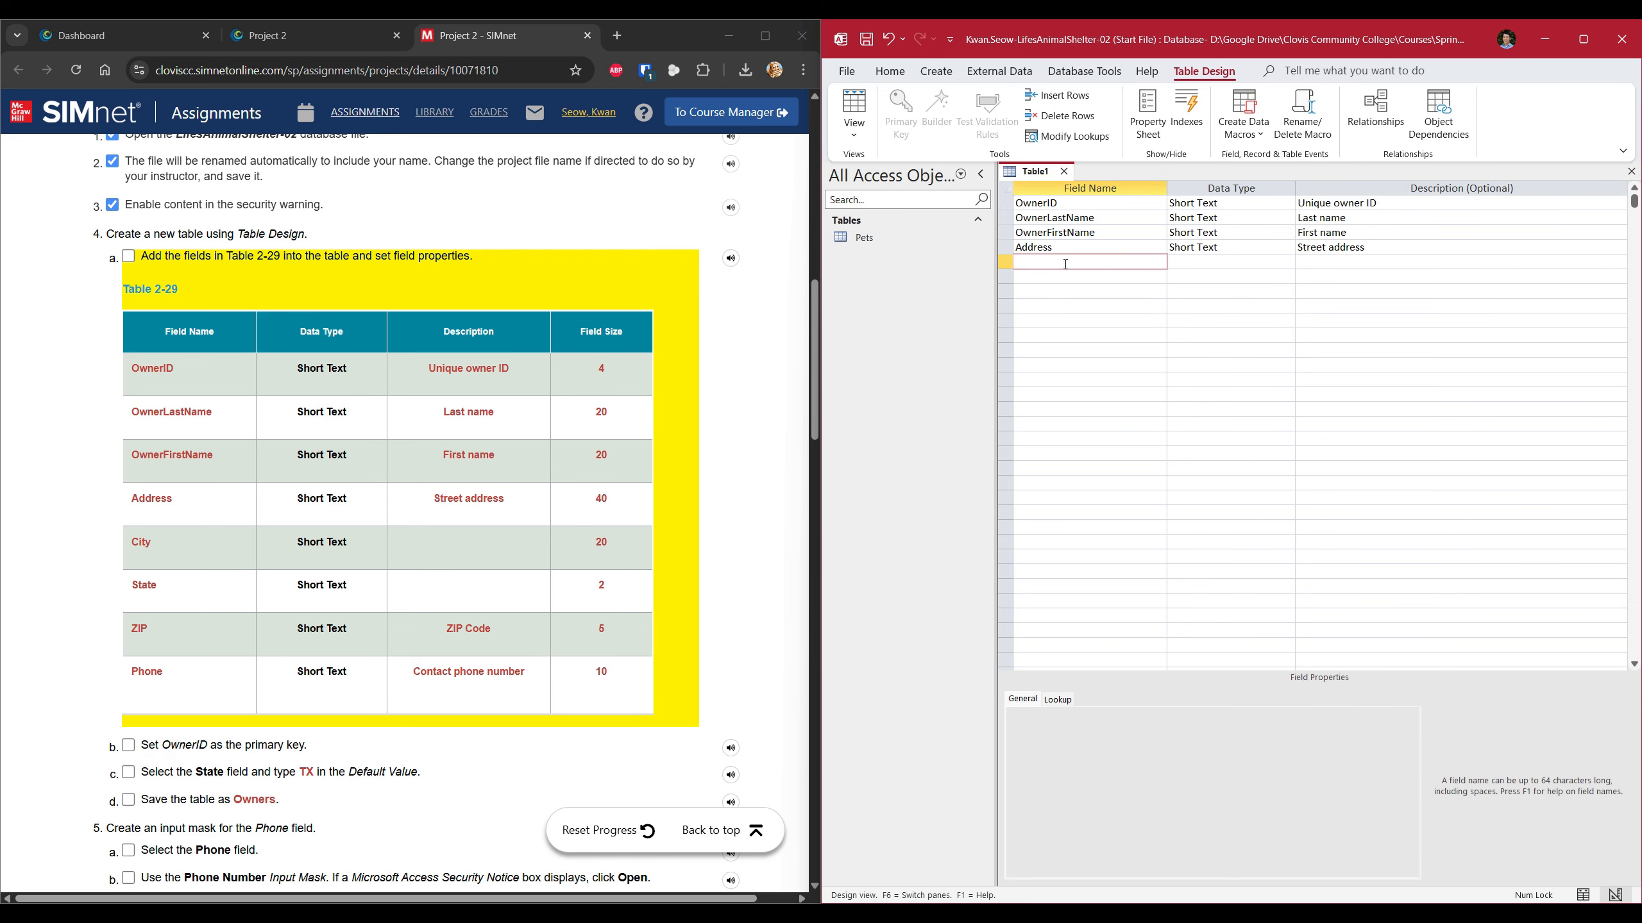
text(City)
key(Tab)
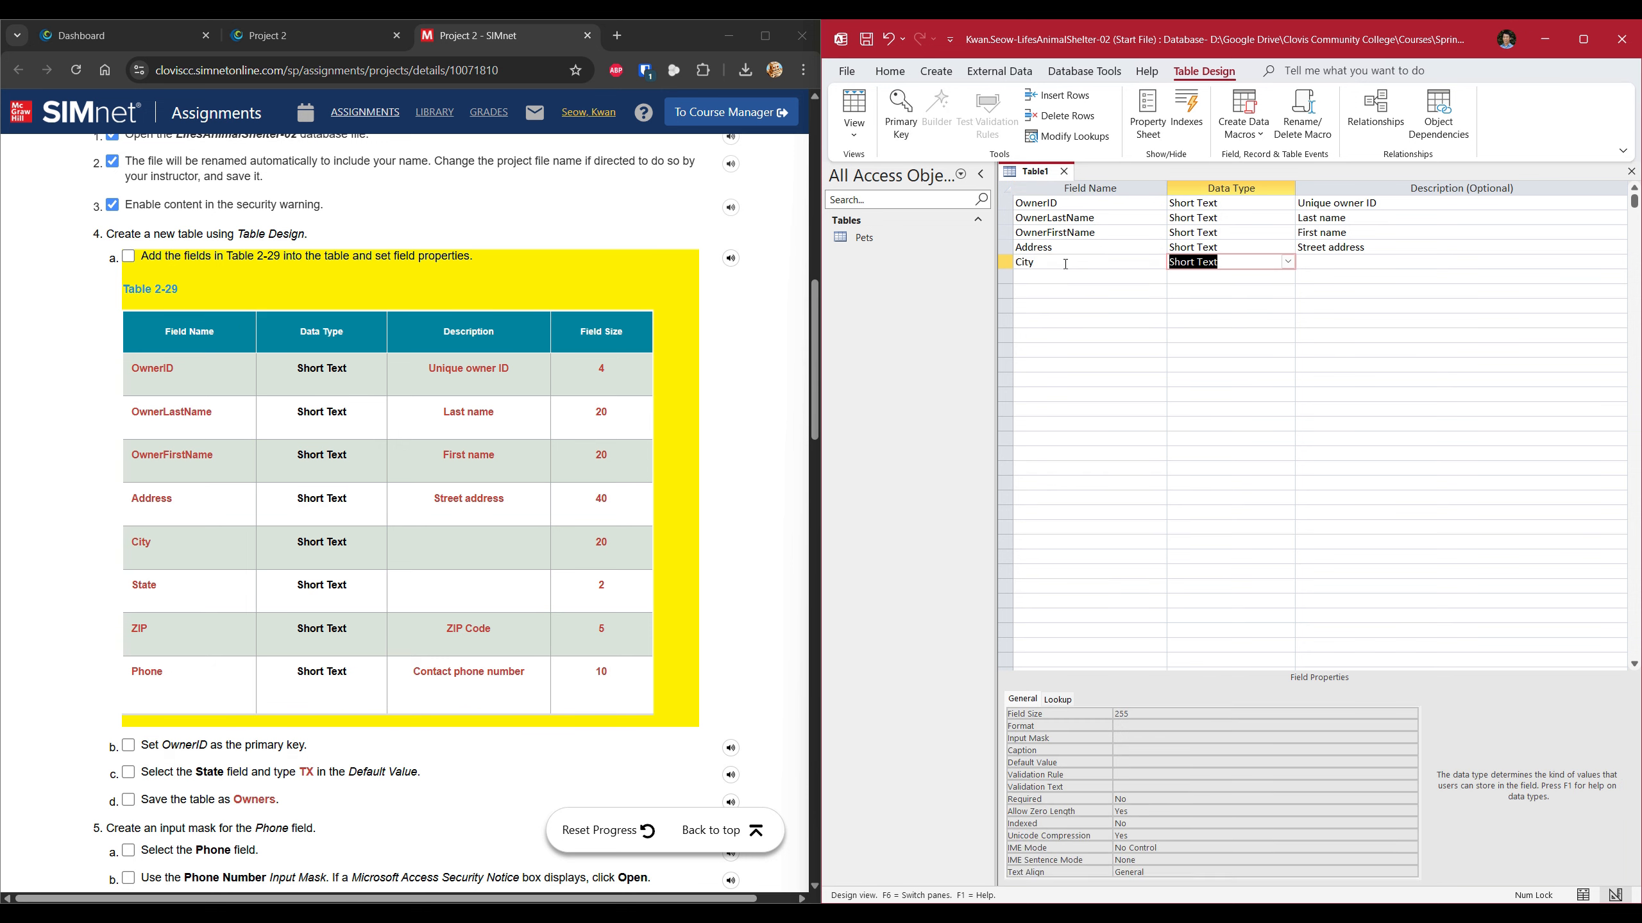
key(Tab)
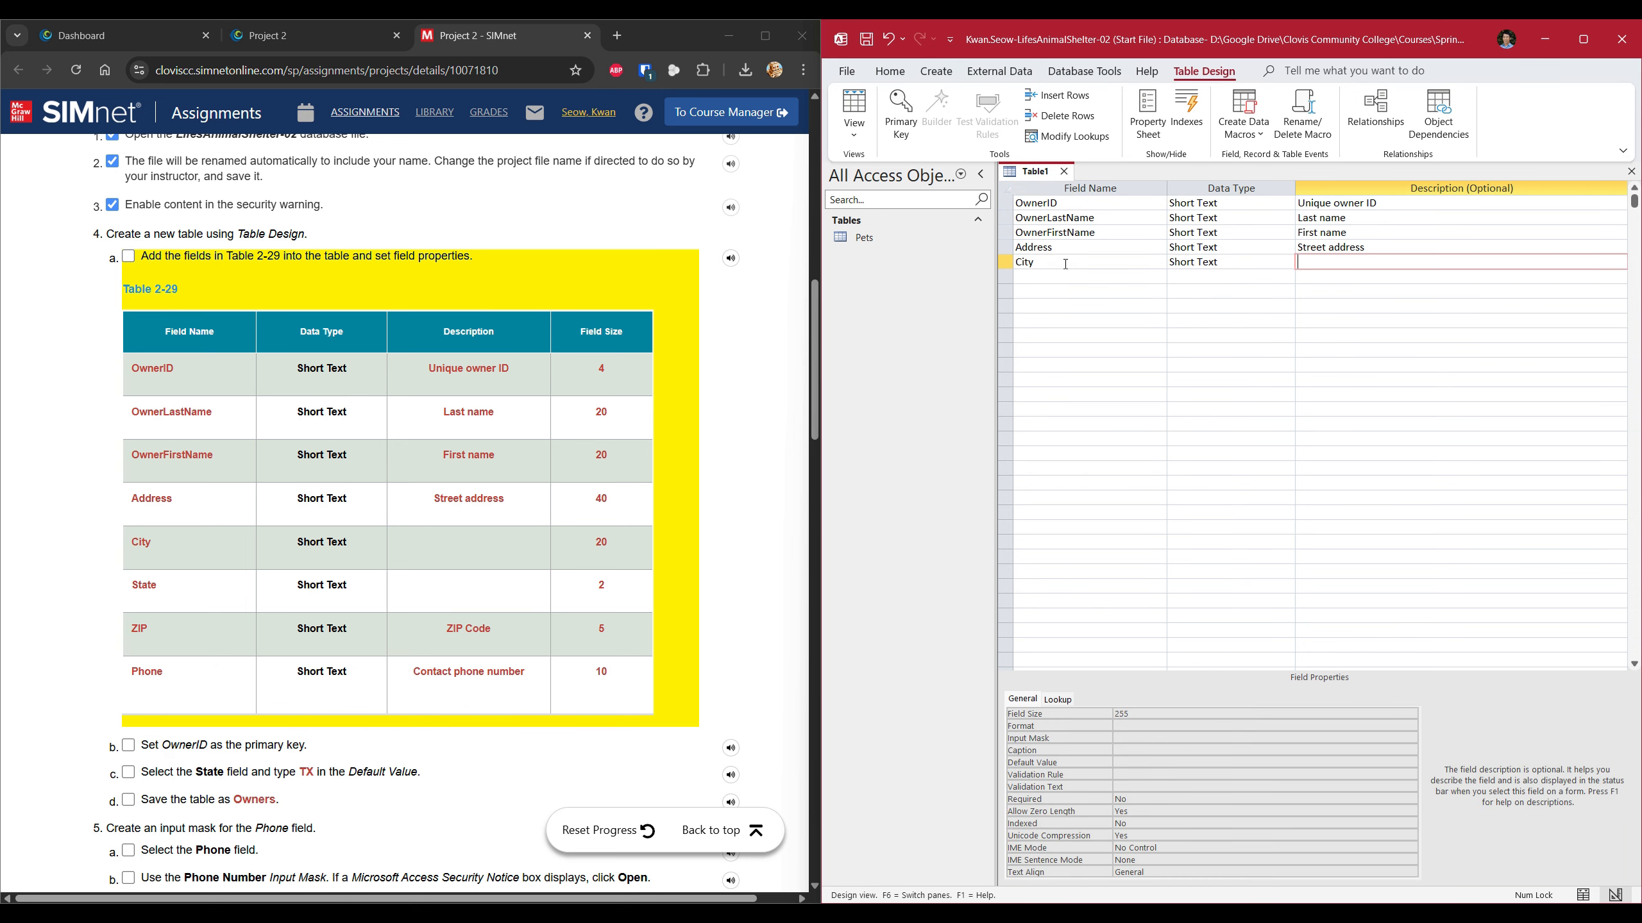
click(1120, 713)
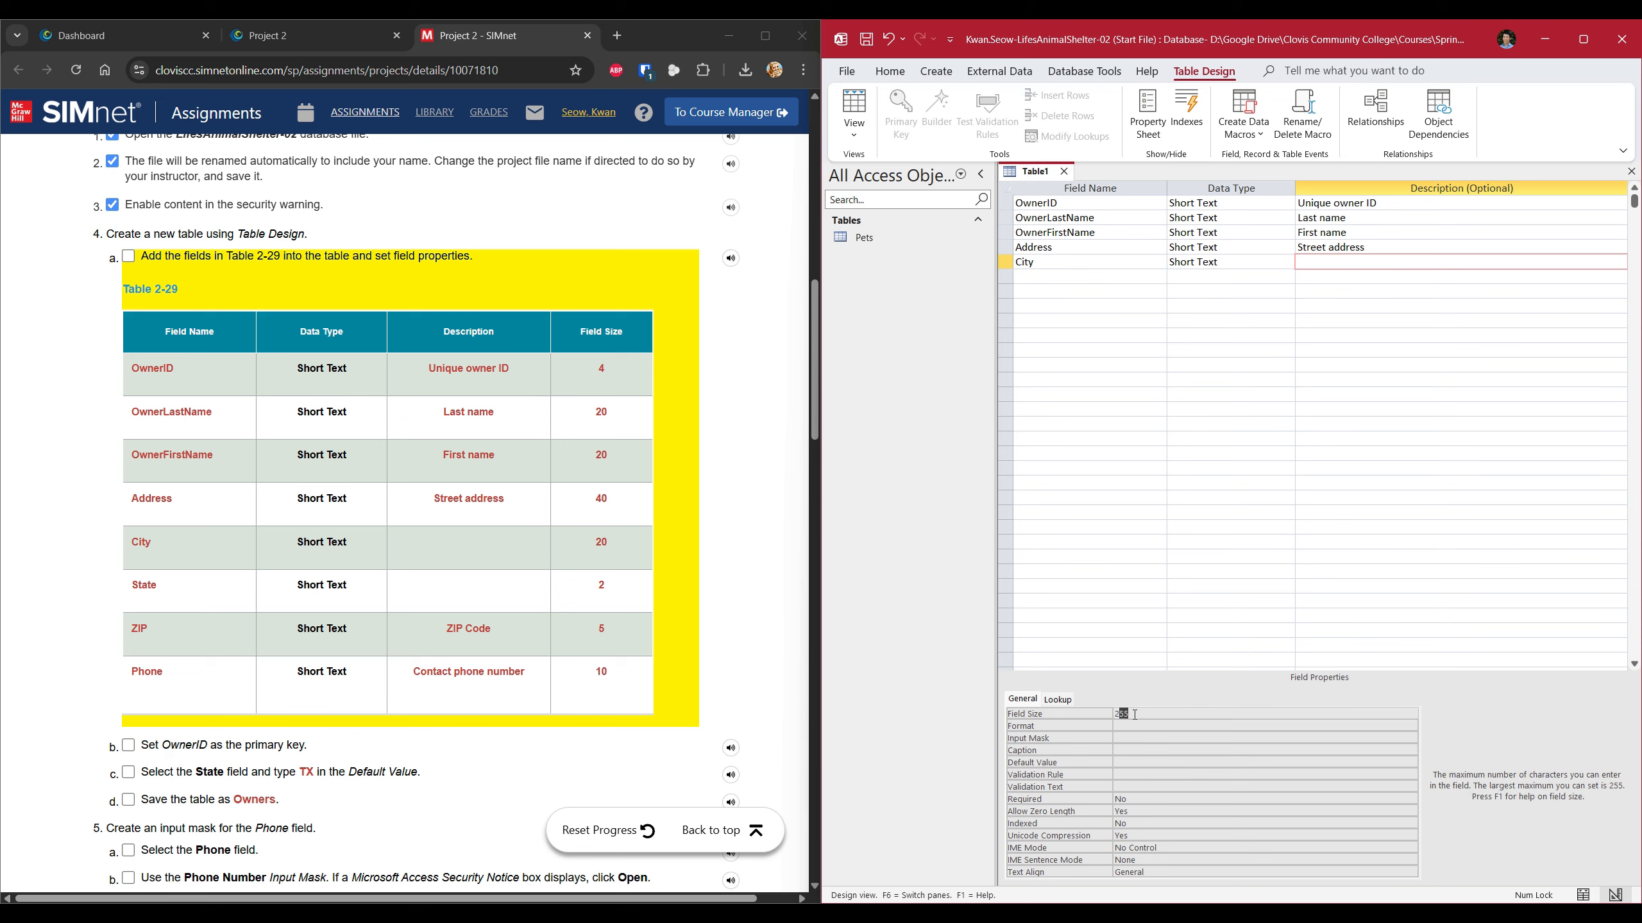
text(0)
Add a State Short Text field with field size 2.
click(1066, 282)
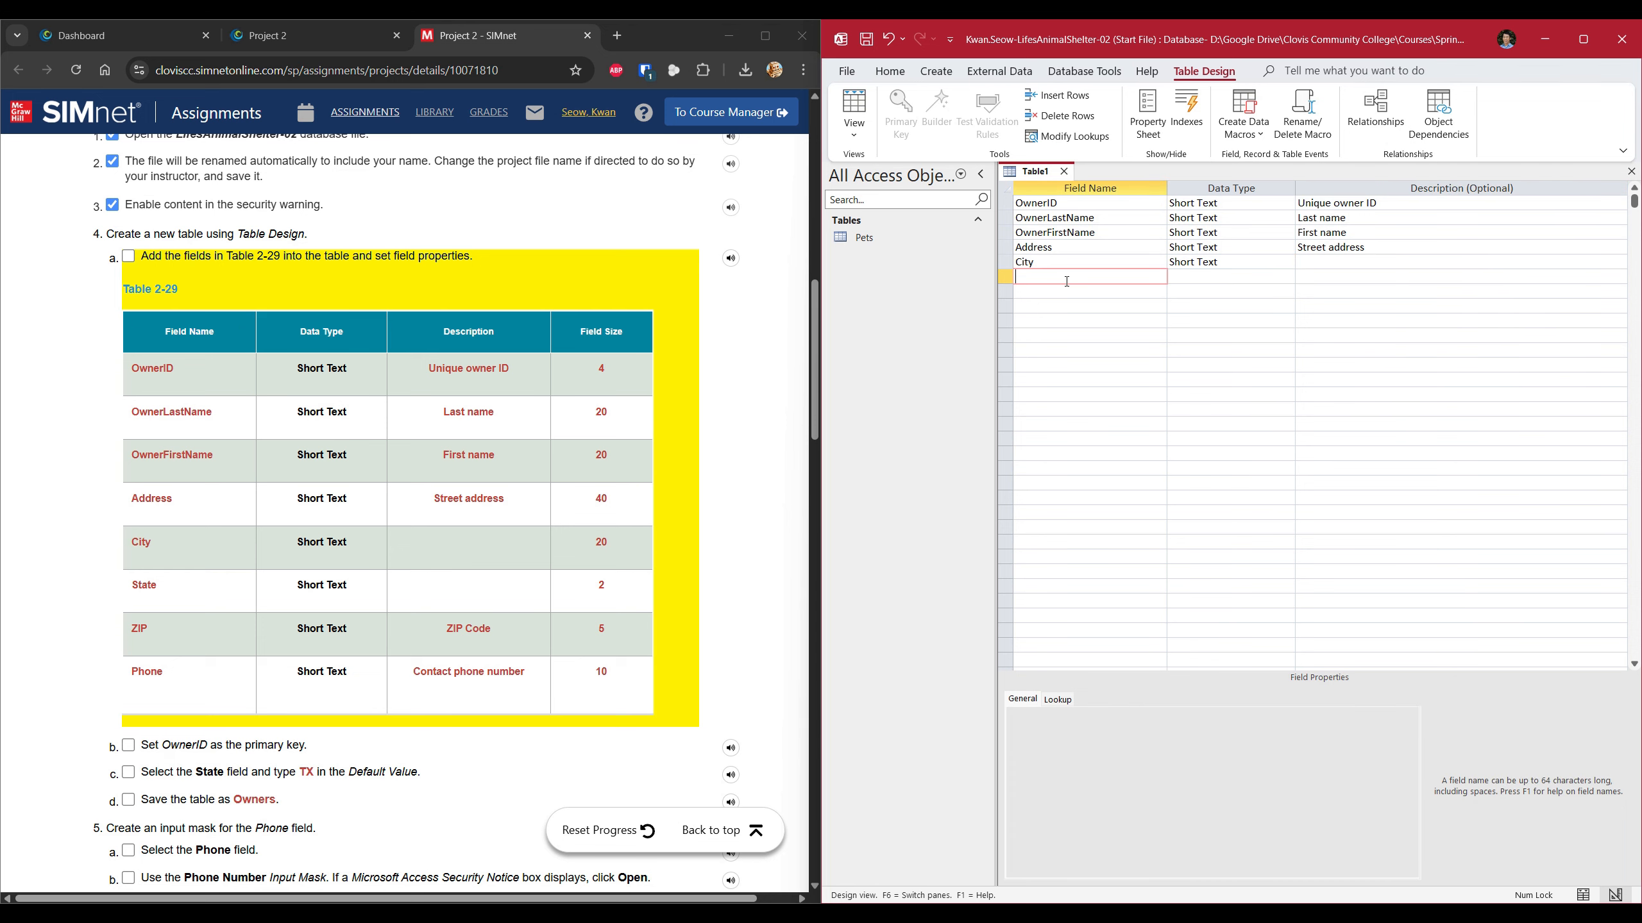
text(State)
key(Tab)
key(Tab)
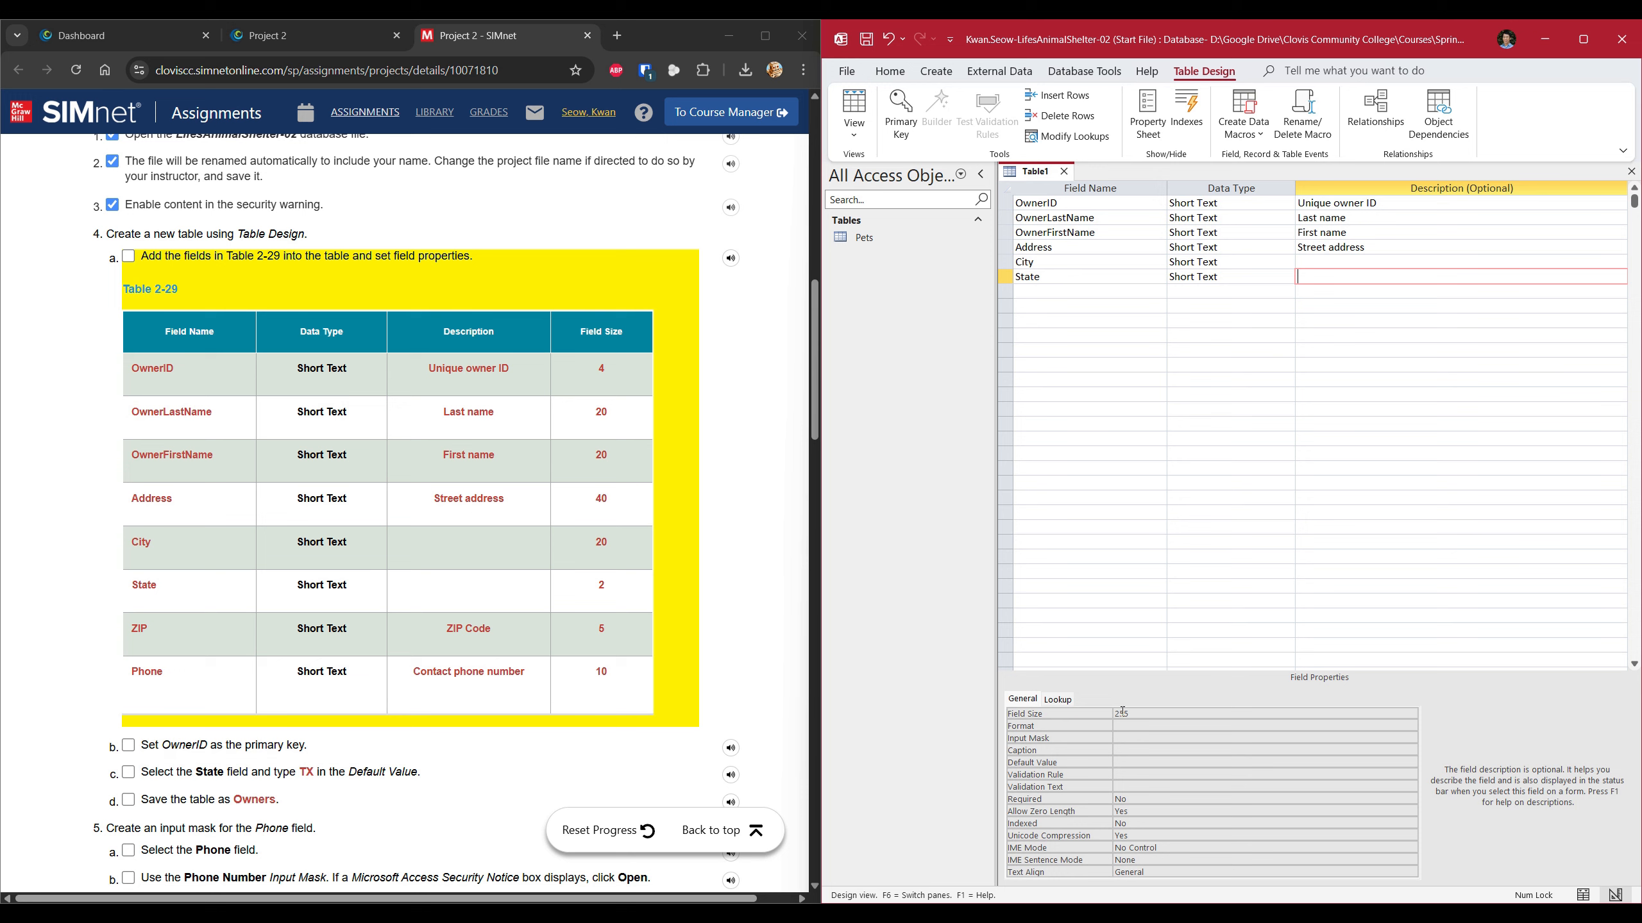
drag(1120, 712, 1137, 715)
key(BackSpace)
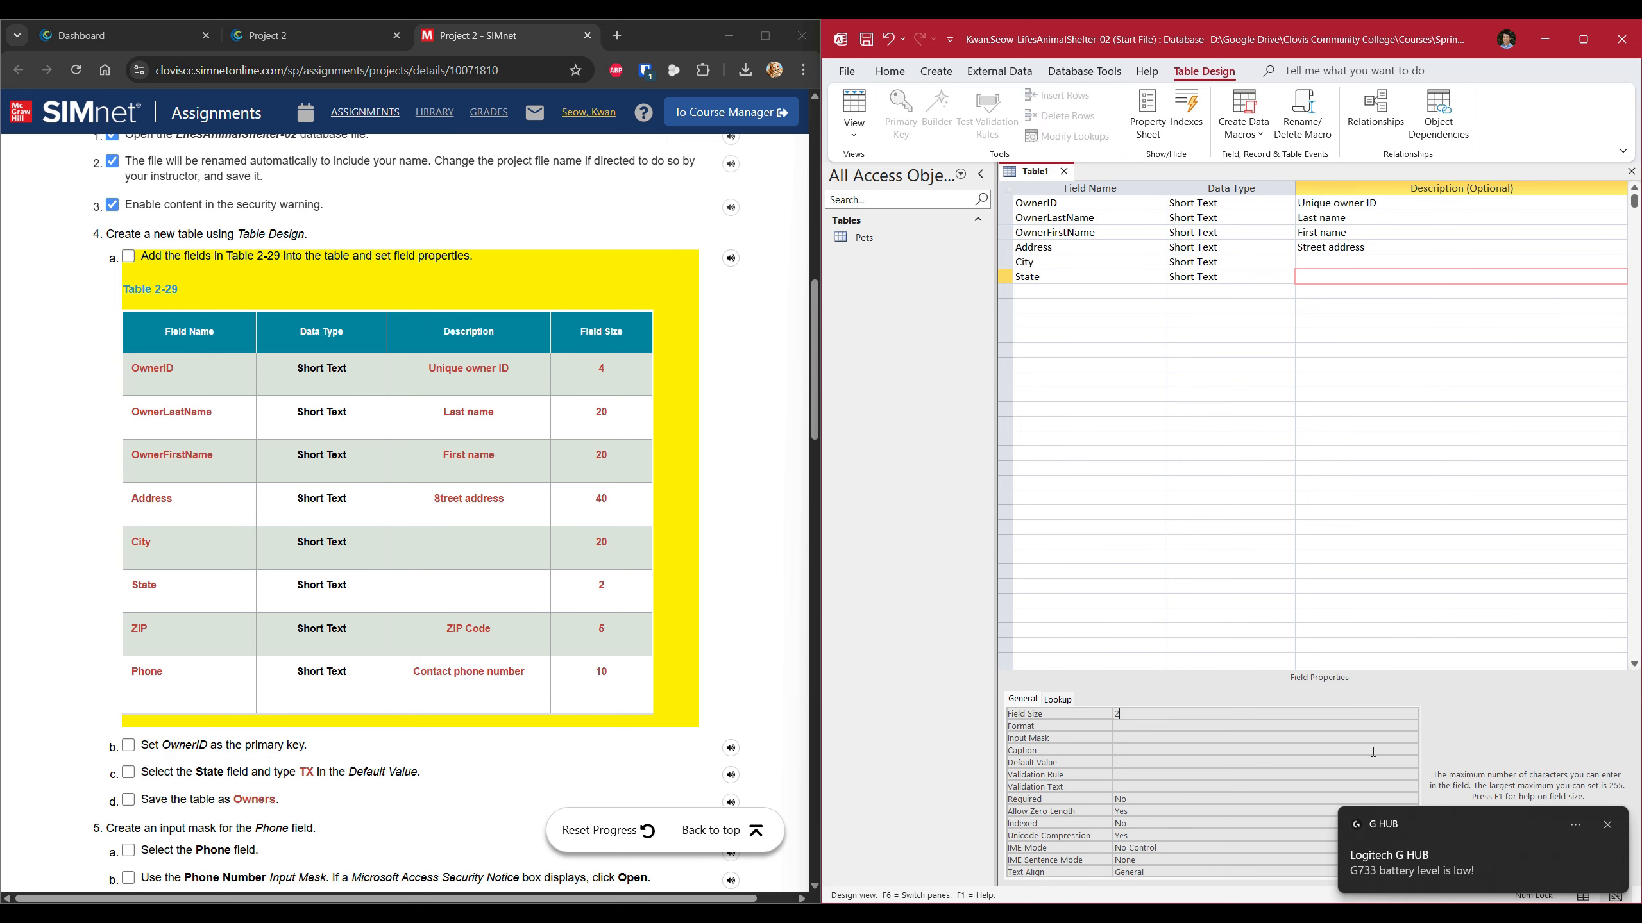
click(1609, 826)
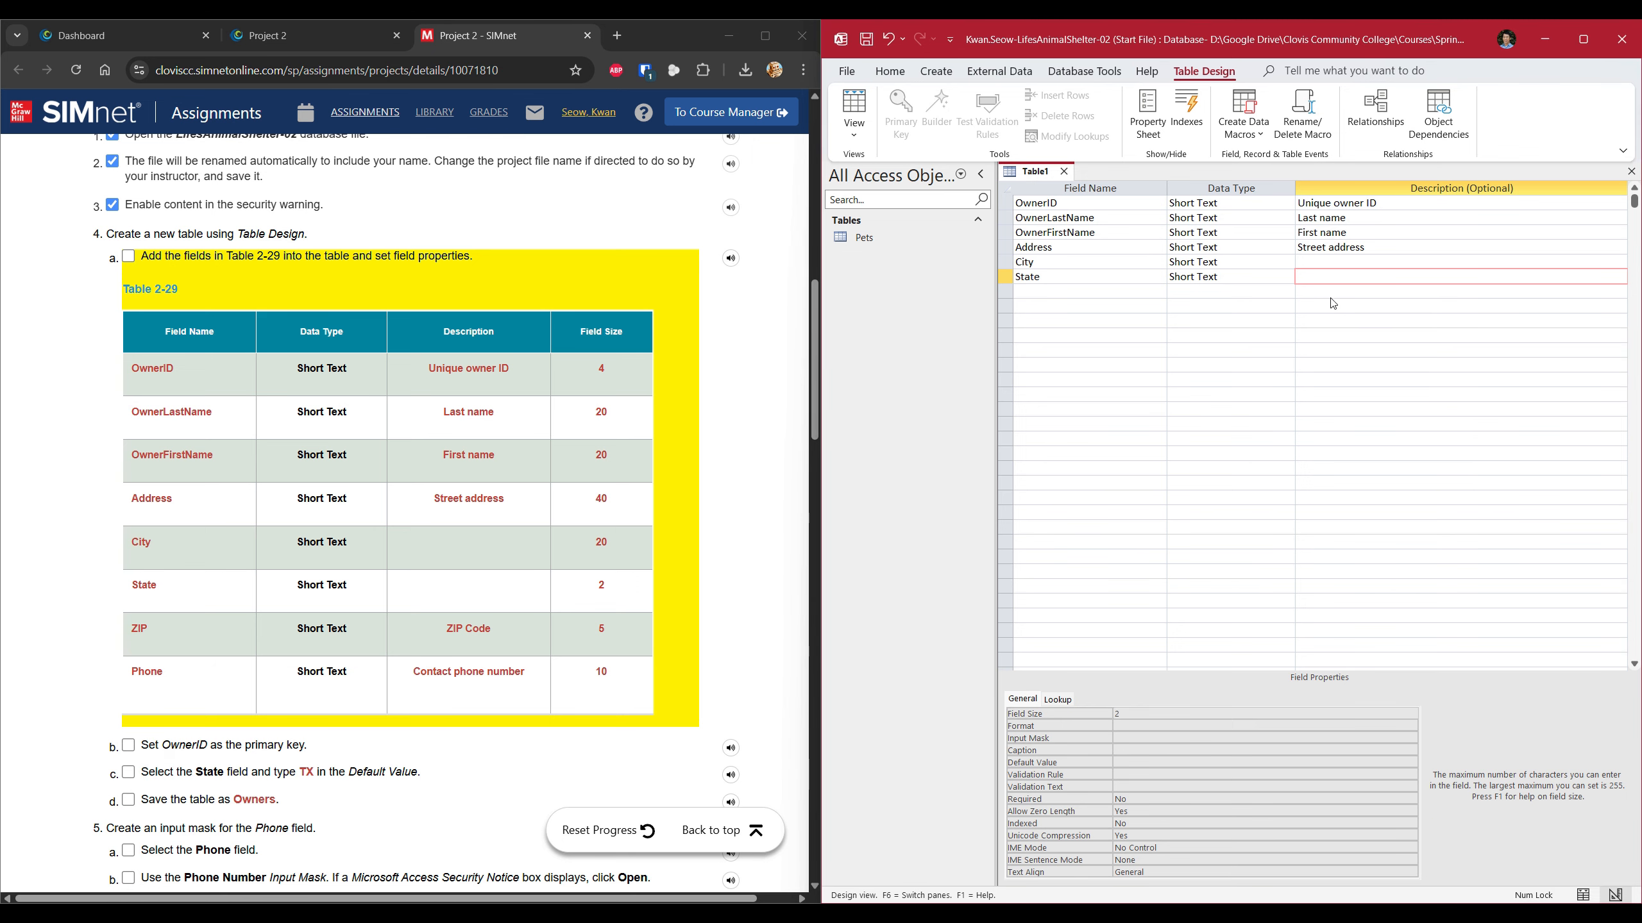
Add a ZIP field described 'ZIP Code' with field size 5.
click(1135, 292)
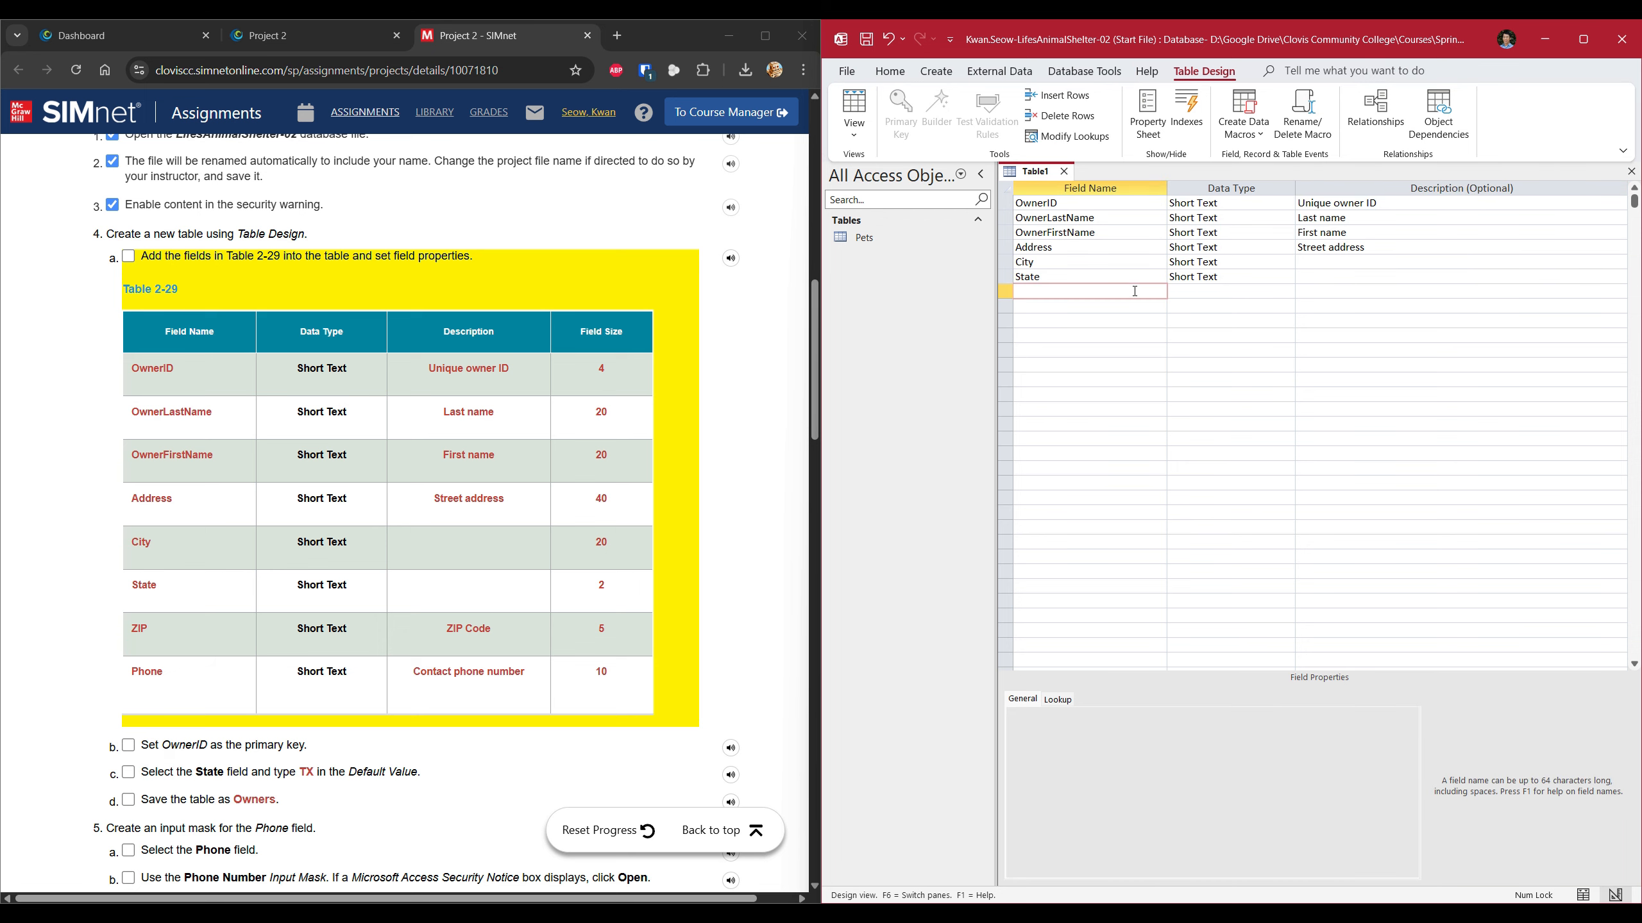
text(ZIP)
key(Tab)
key(Tab)
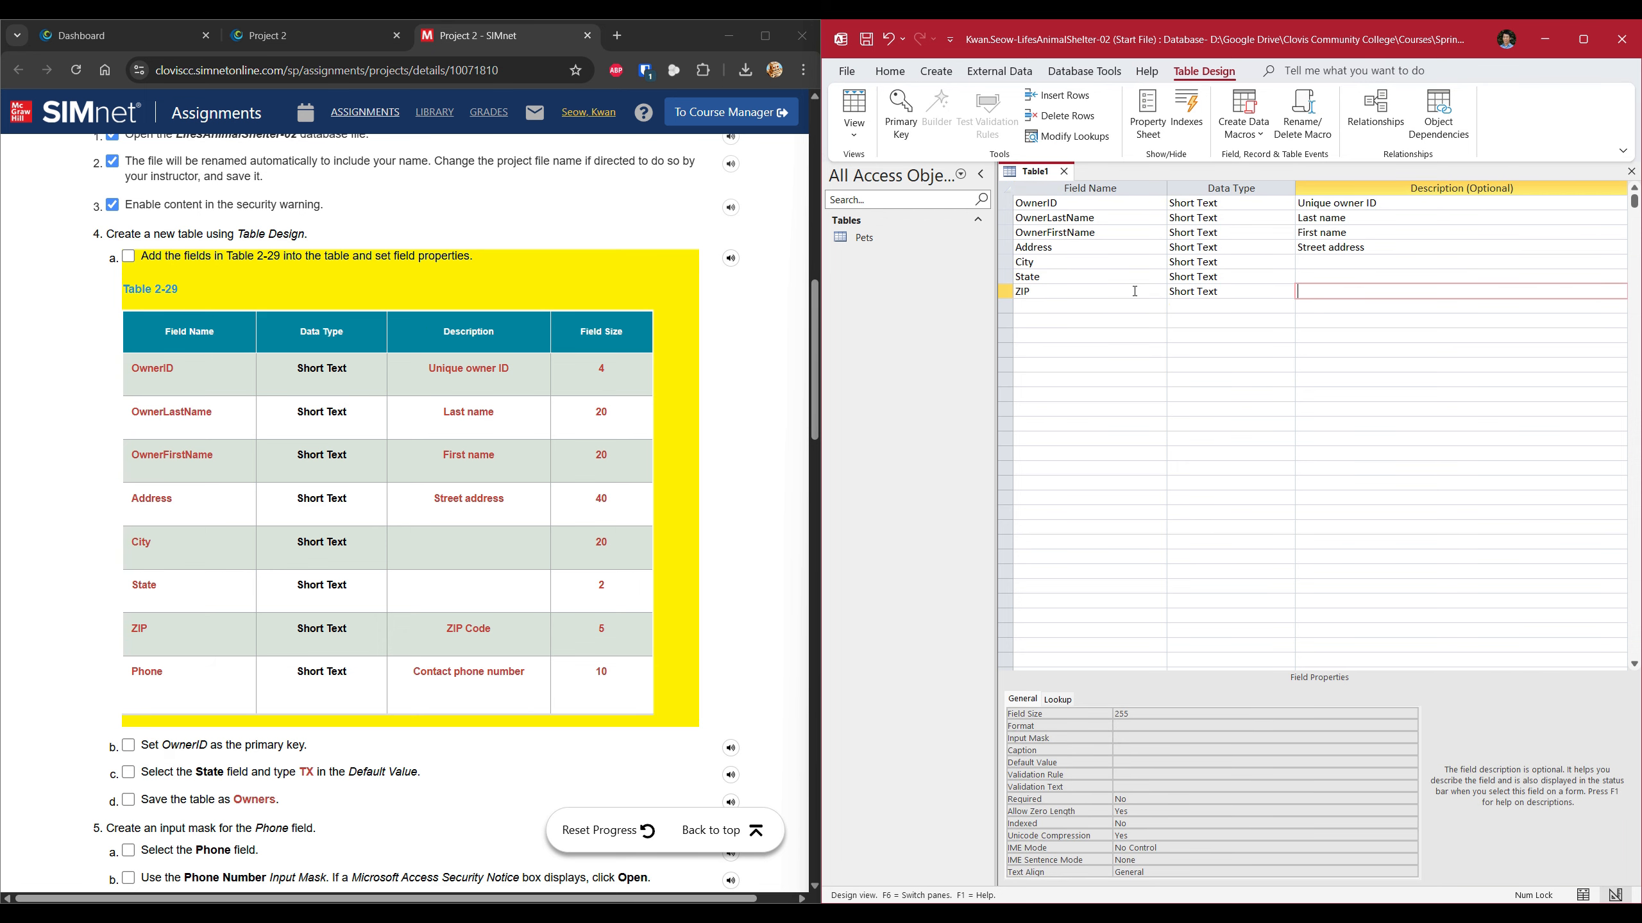
text(ZIP Code)
click(1136, 713)
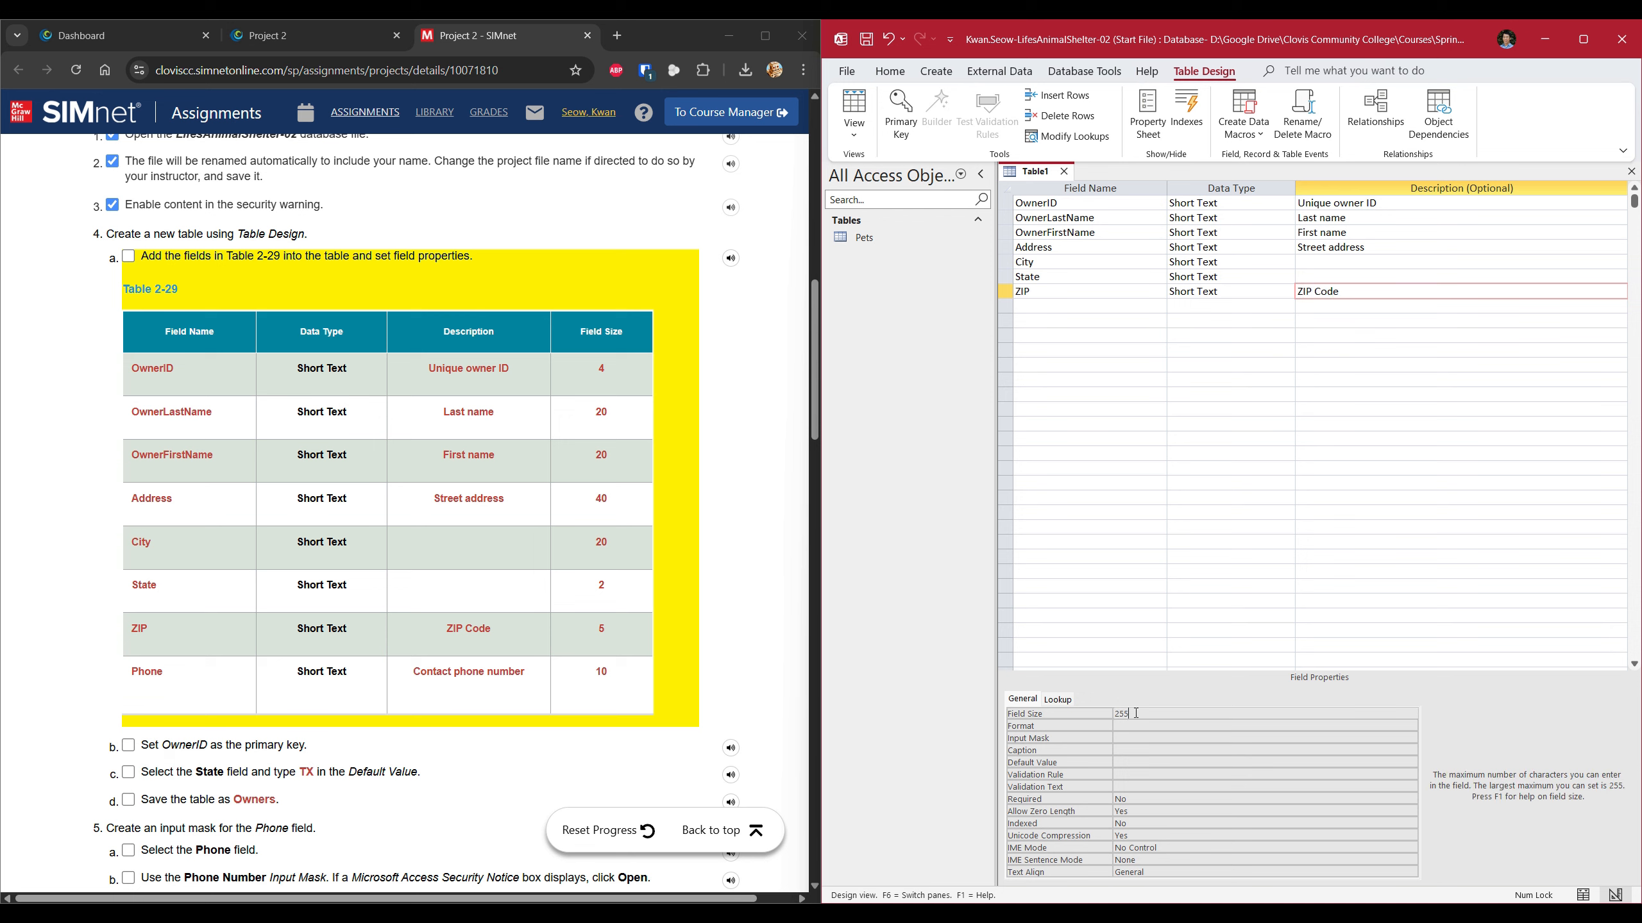
double_click(1138, 713)
text(5)
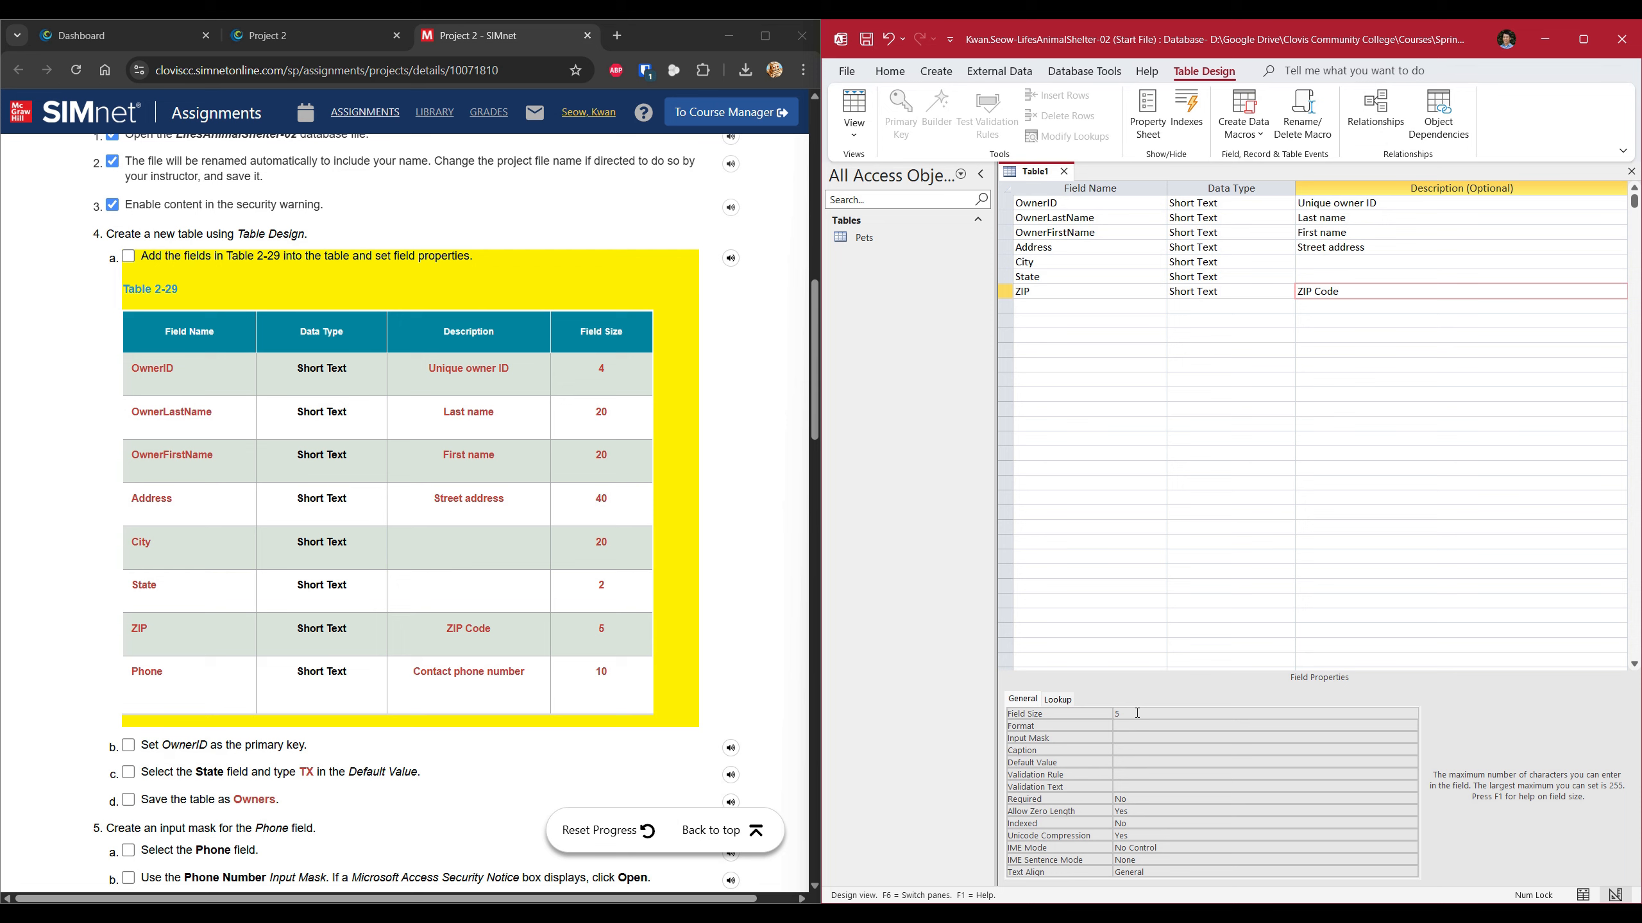
Add a Phone field described 'Contact phone number' with size 10, and tick SIMnet step 4a.
click(1112, 310)
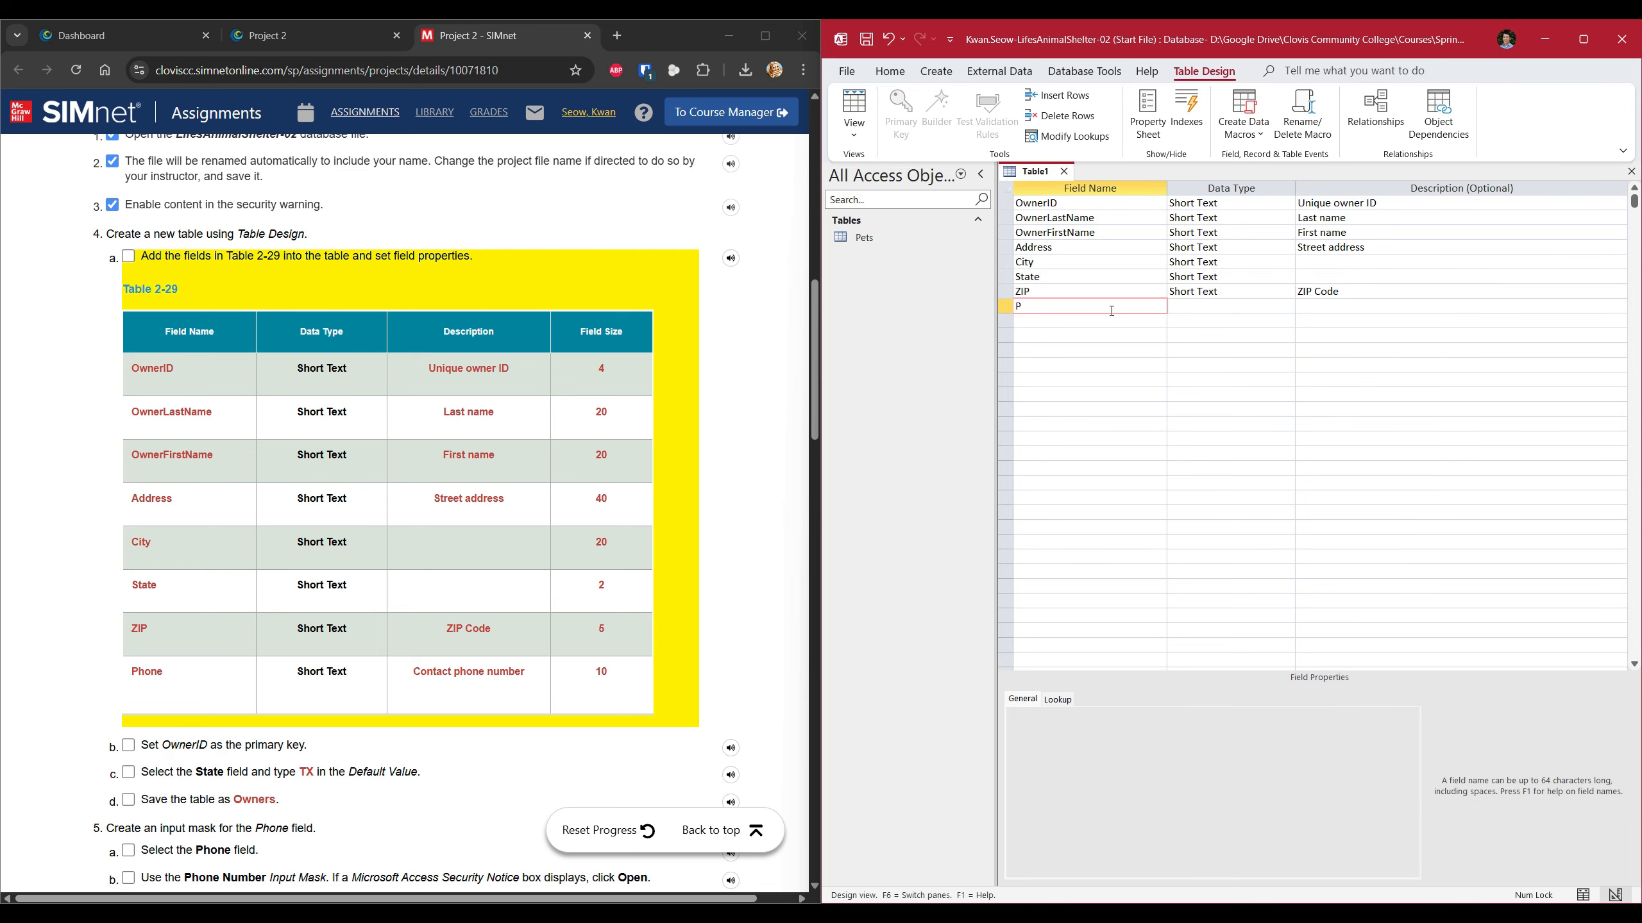
text(Phone)
key(Tab)
key(Tab)
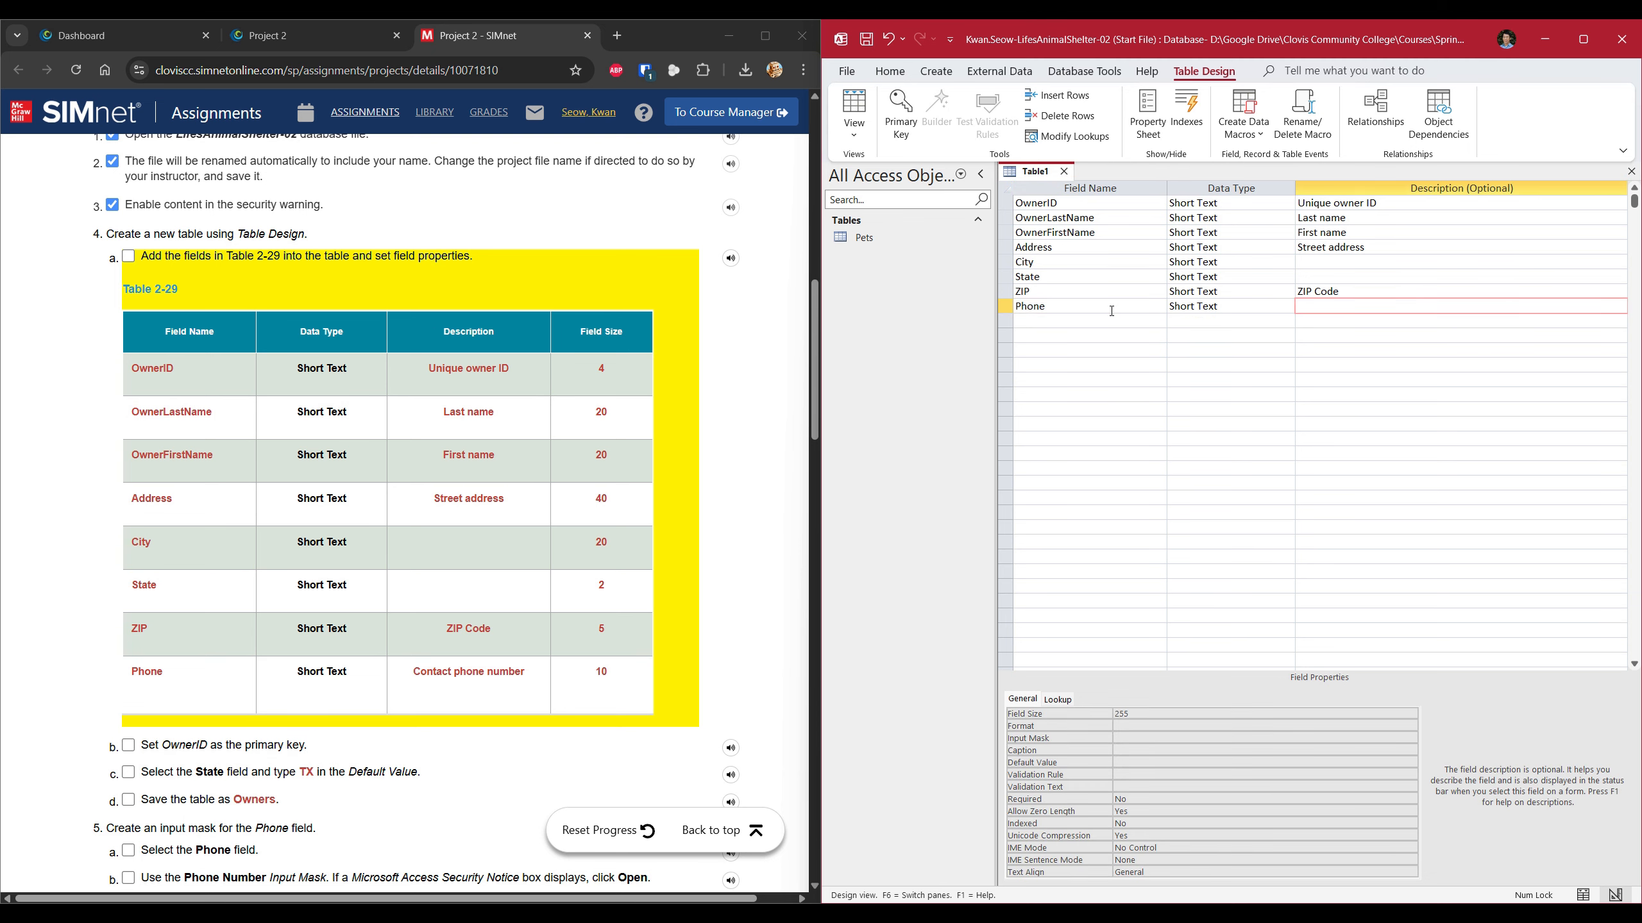
text(Contact phone number)
click(1148, 713)
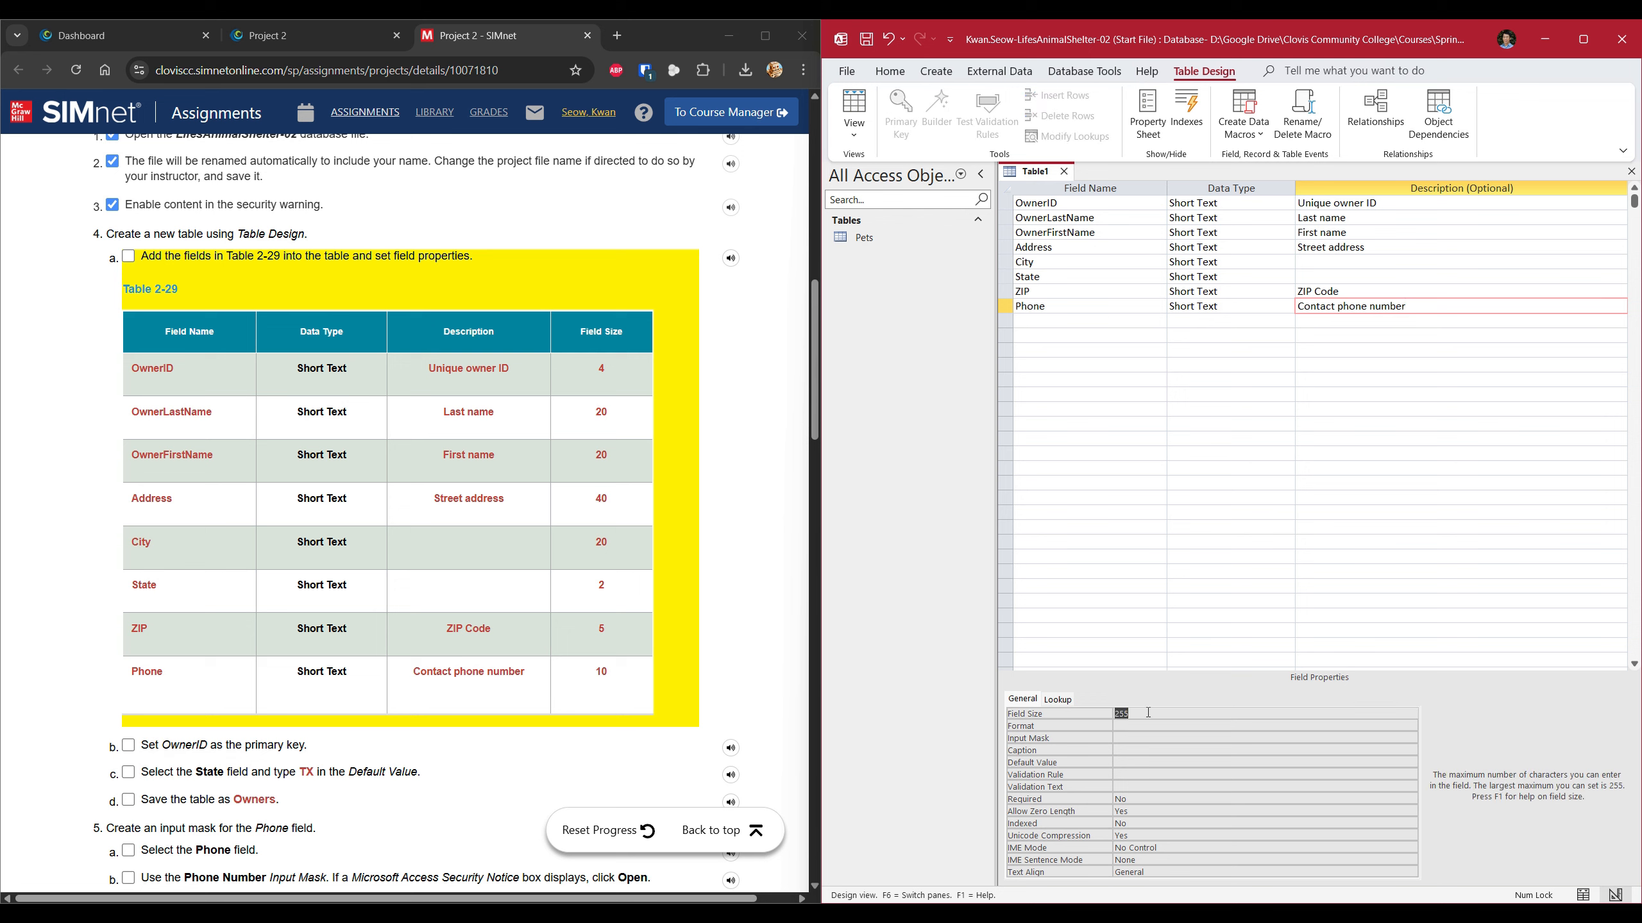
text(12)
key(BackSpace)
text(0)
click(1083, 320)
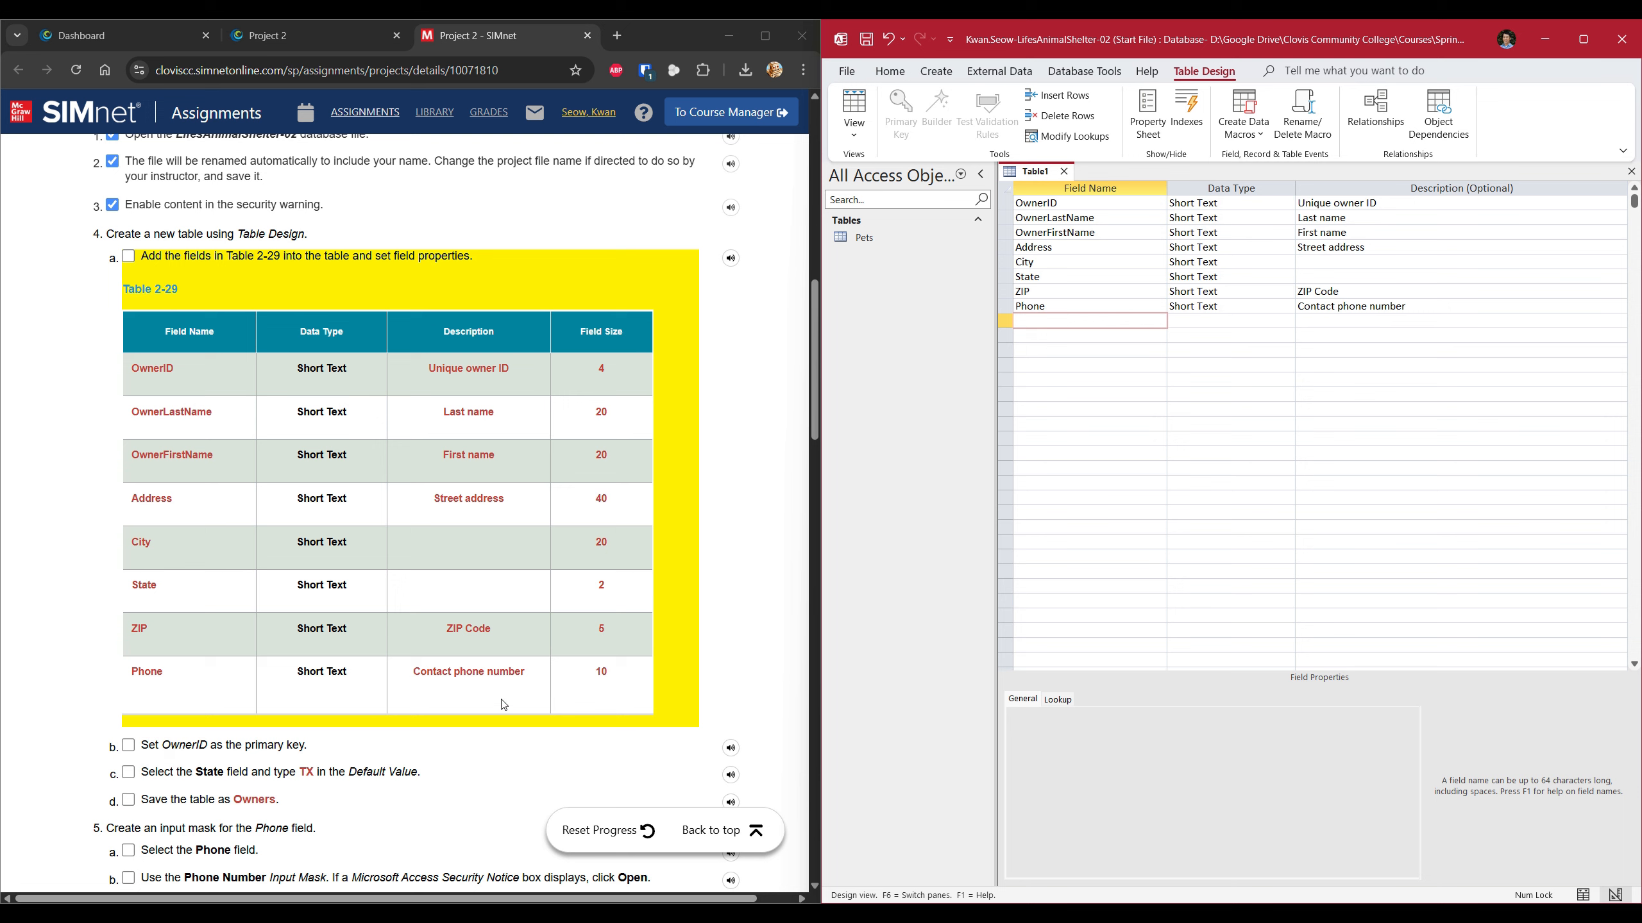
click(129, 256)
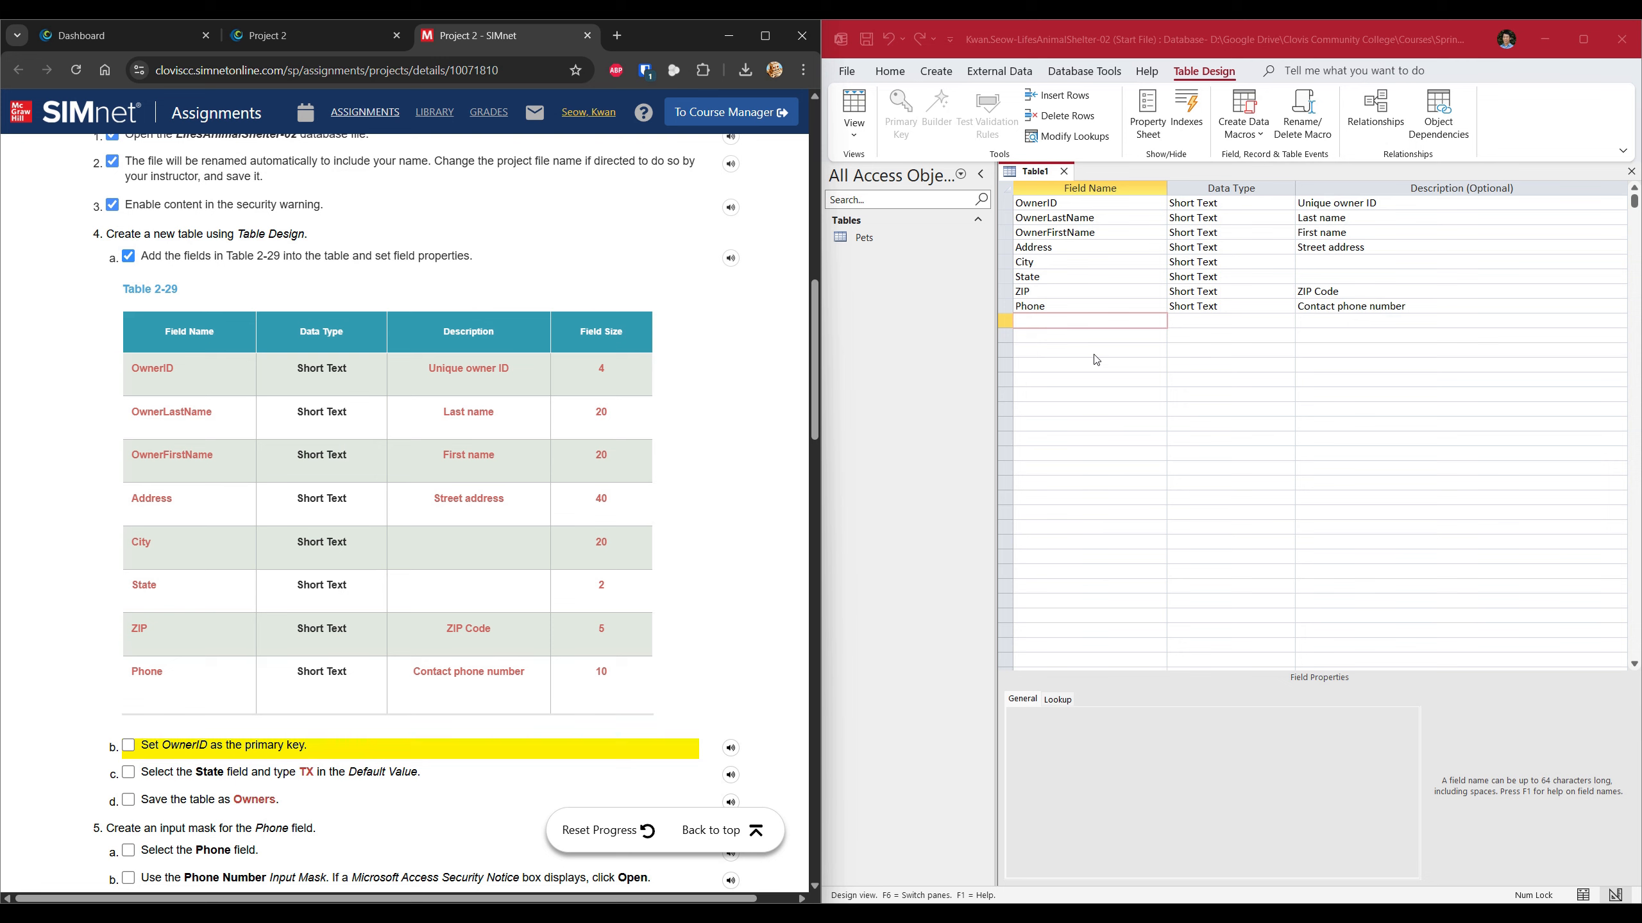
Set OwnerID as the primary key and tick SIMnet step 4b.
click(1074, 205)
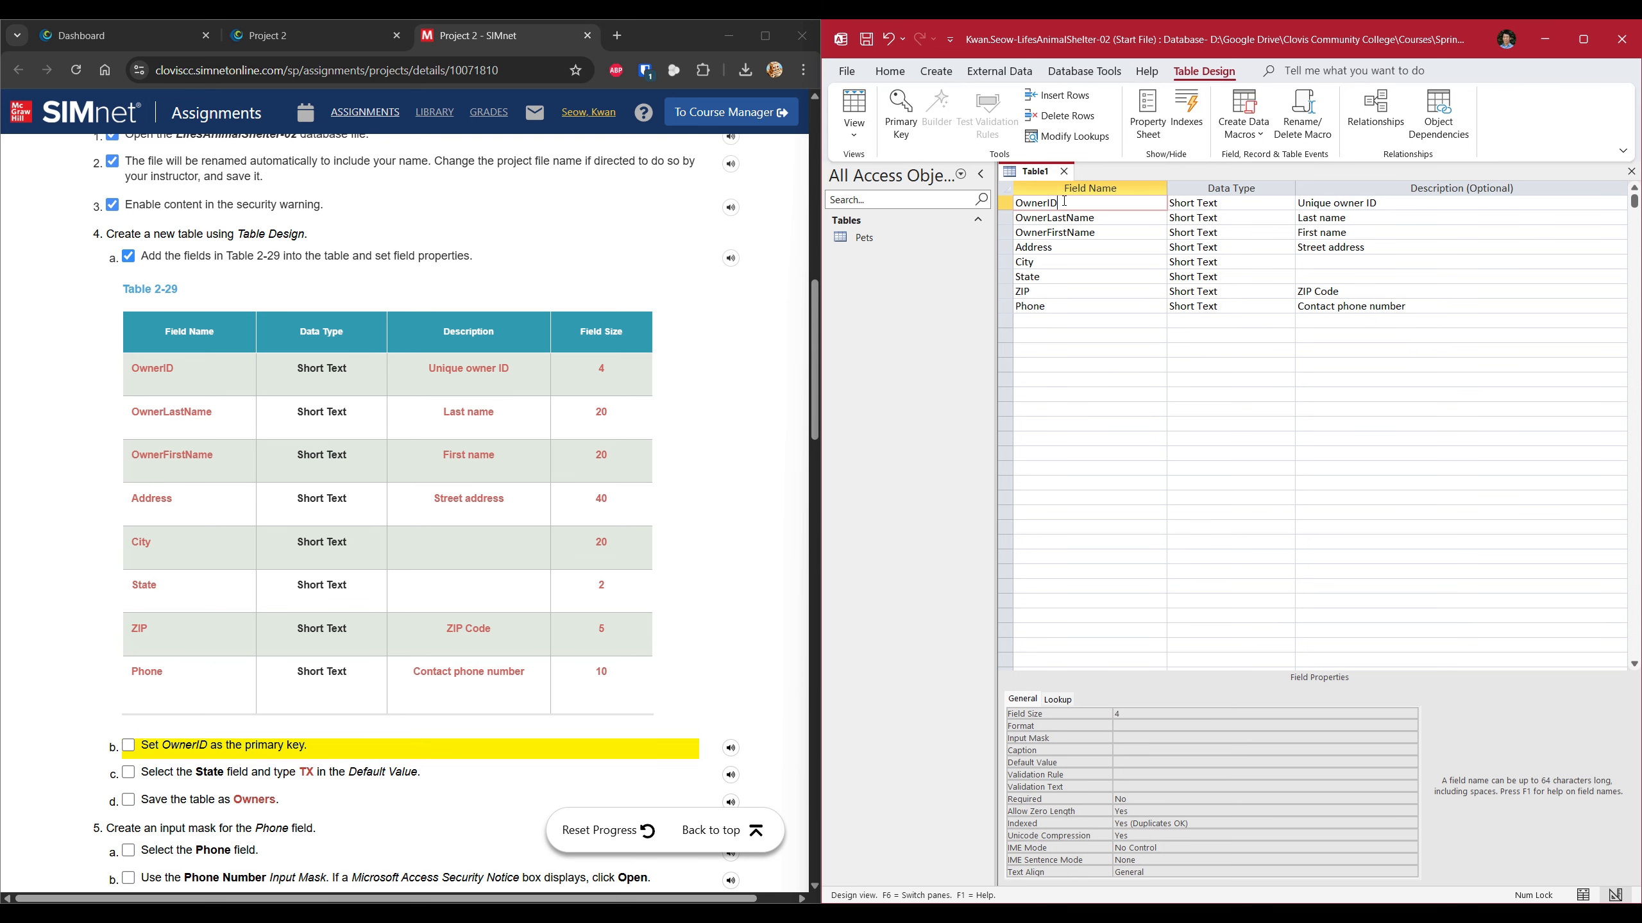
click(915, 115)
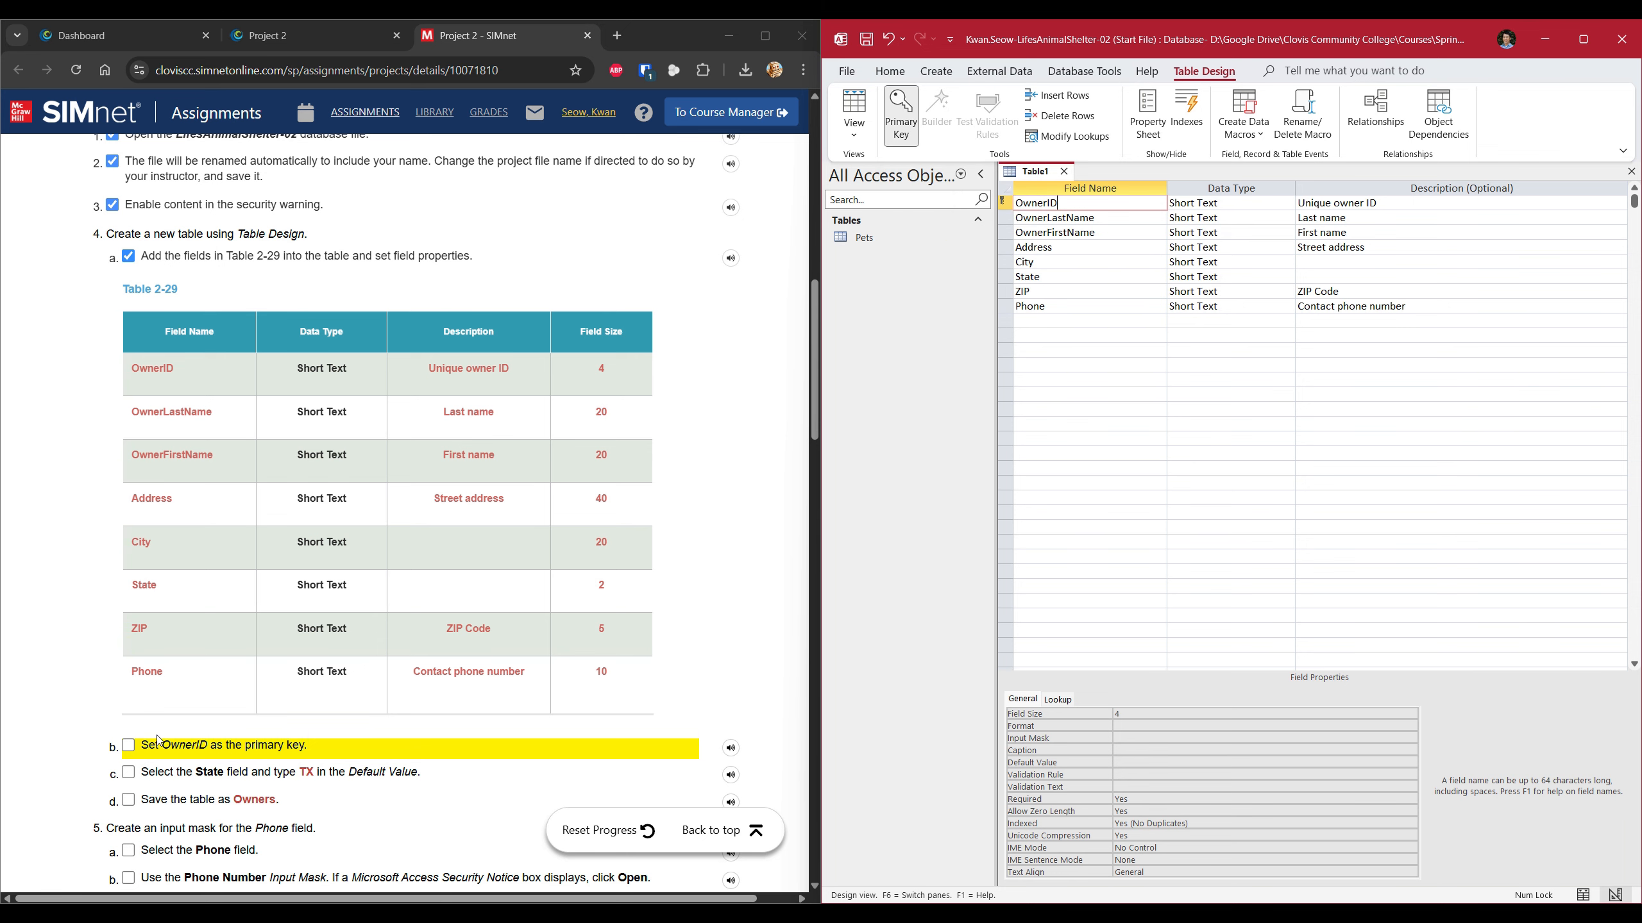
click(672, 457)
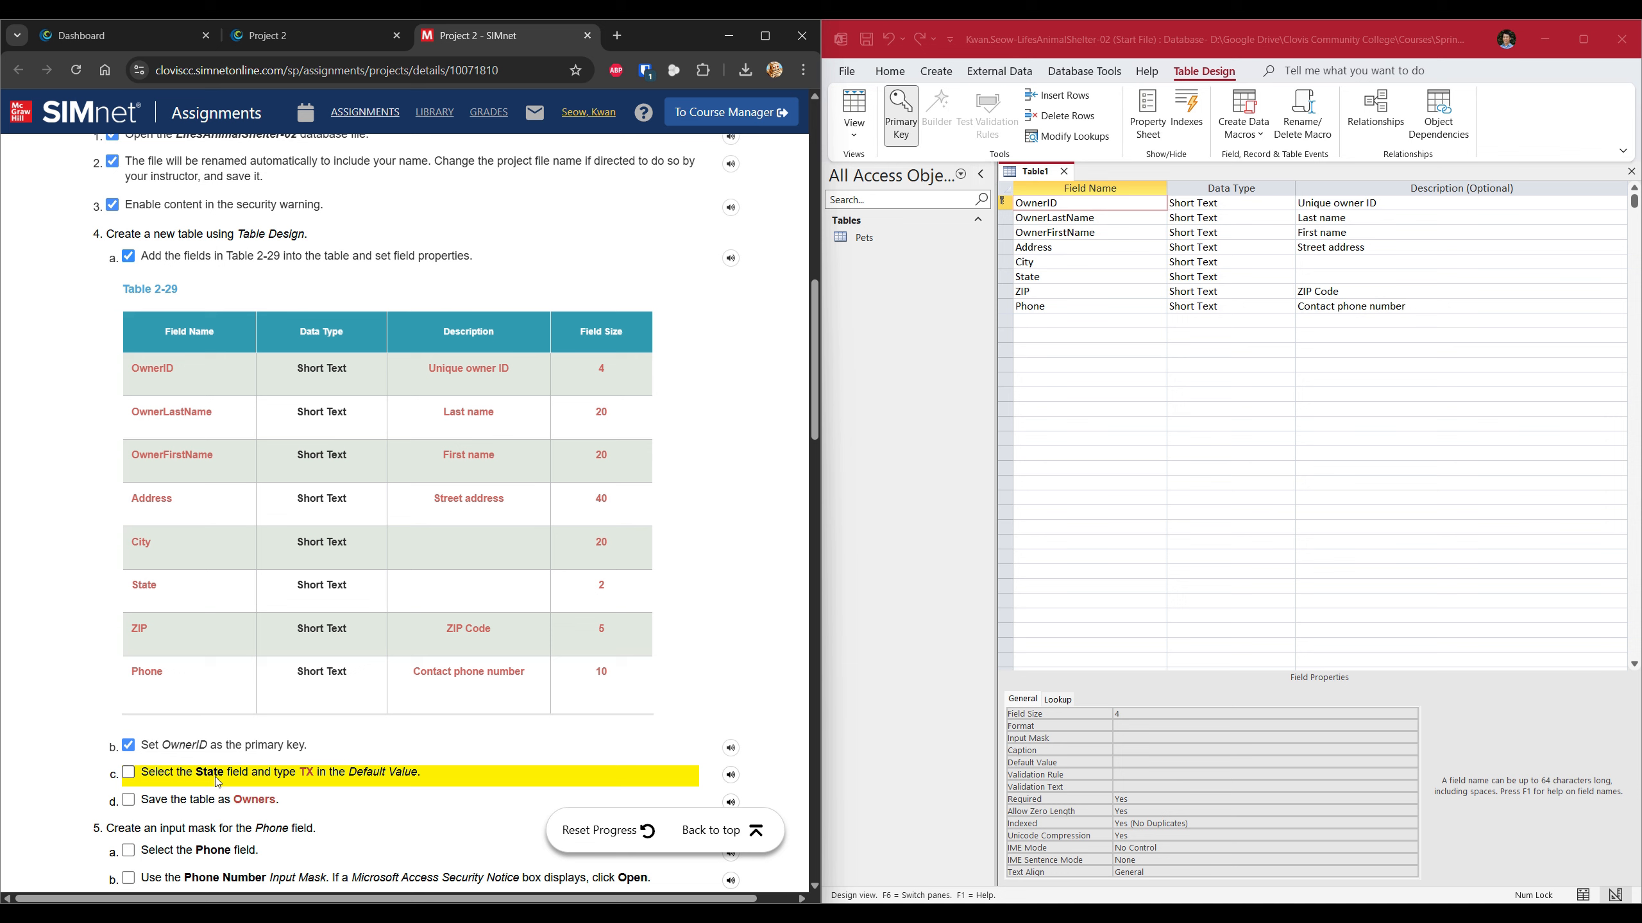
Give the State field a Default Value of TX, then open the File backstage.
click(1196, 277)
click(1110, 277)
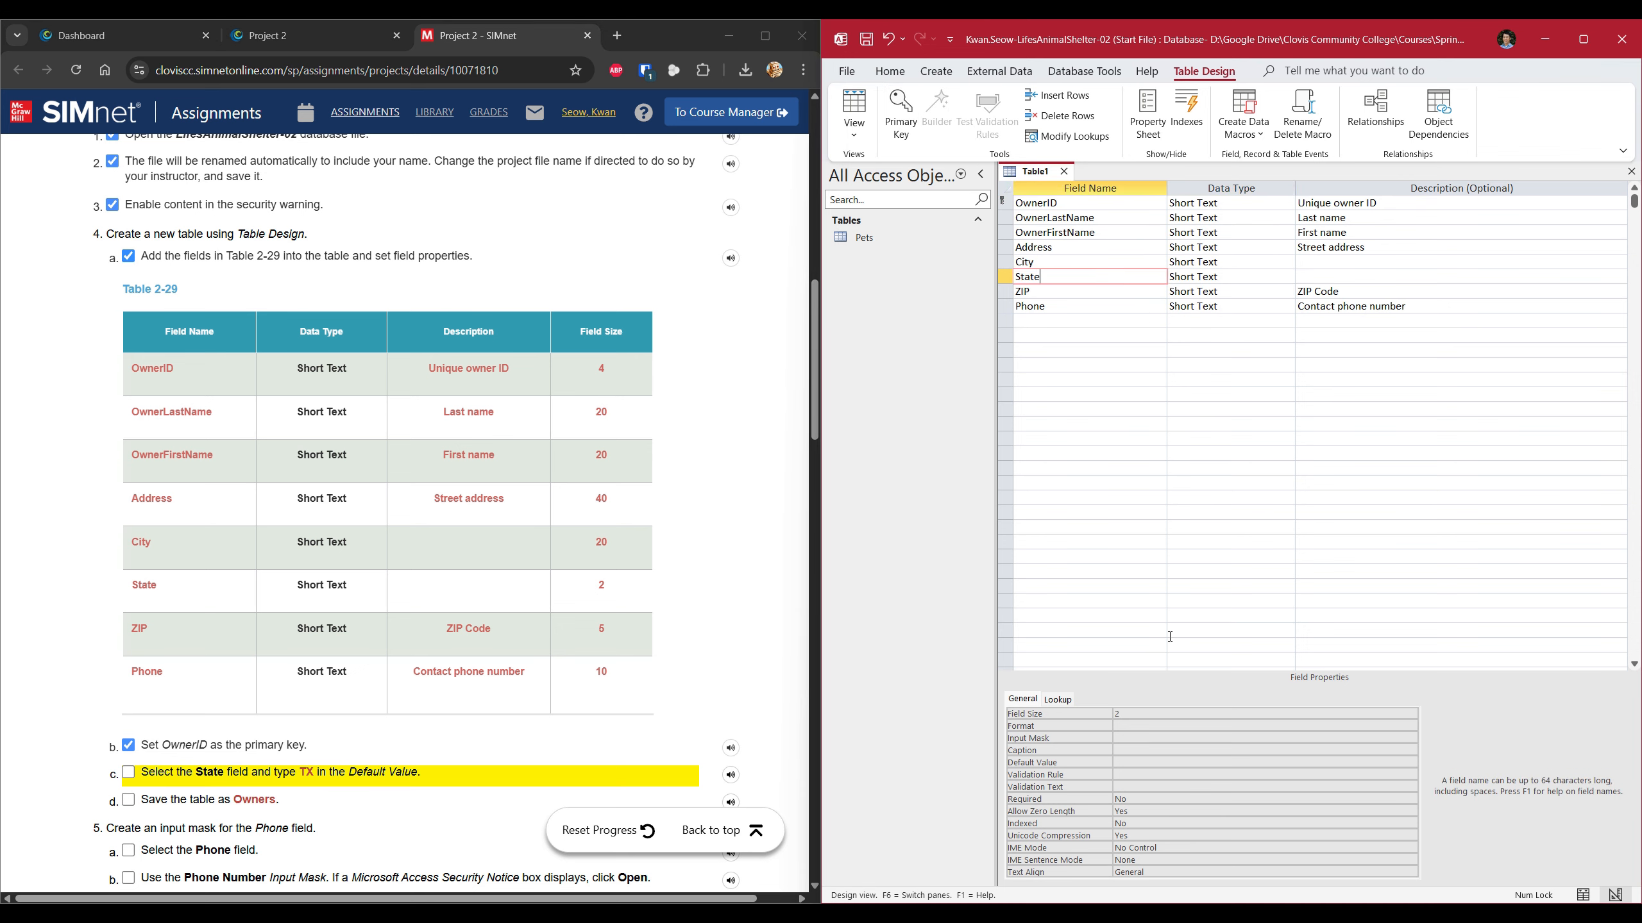
click(1141, 776)
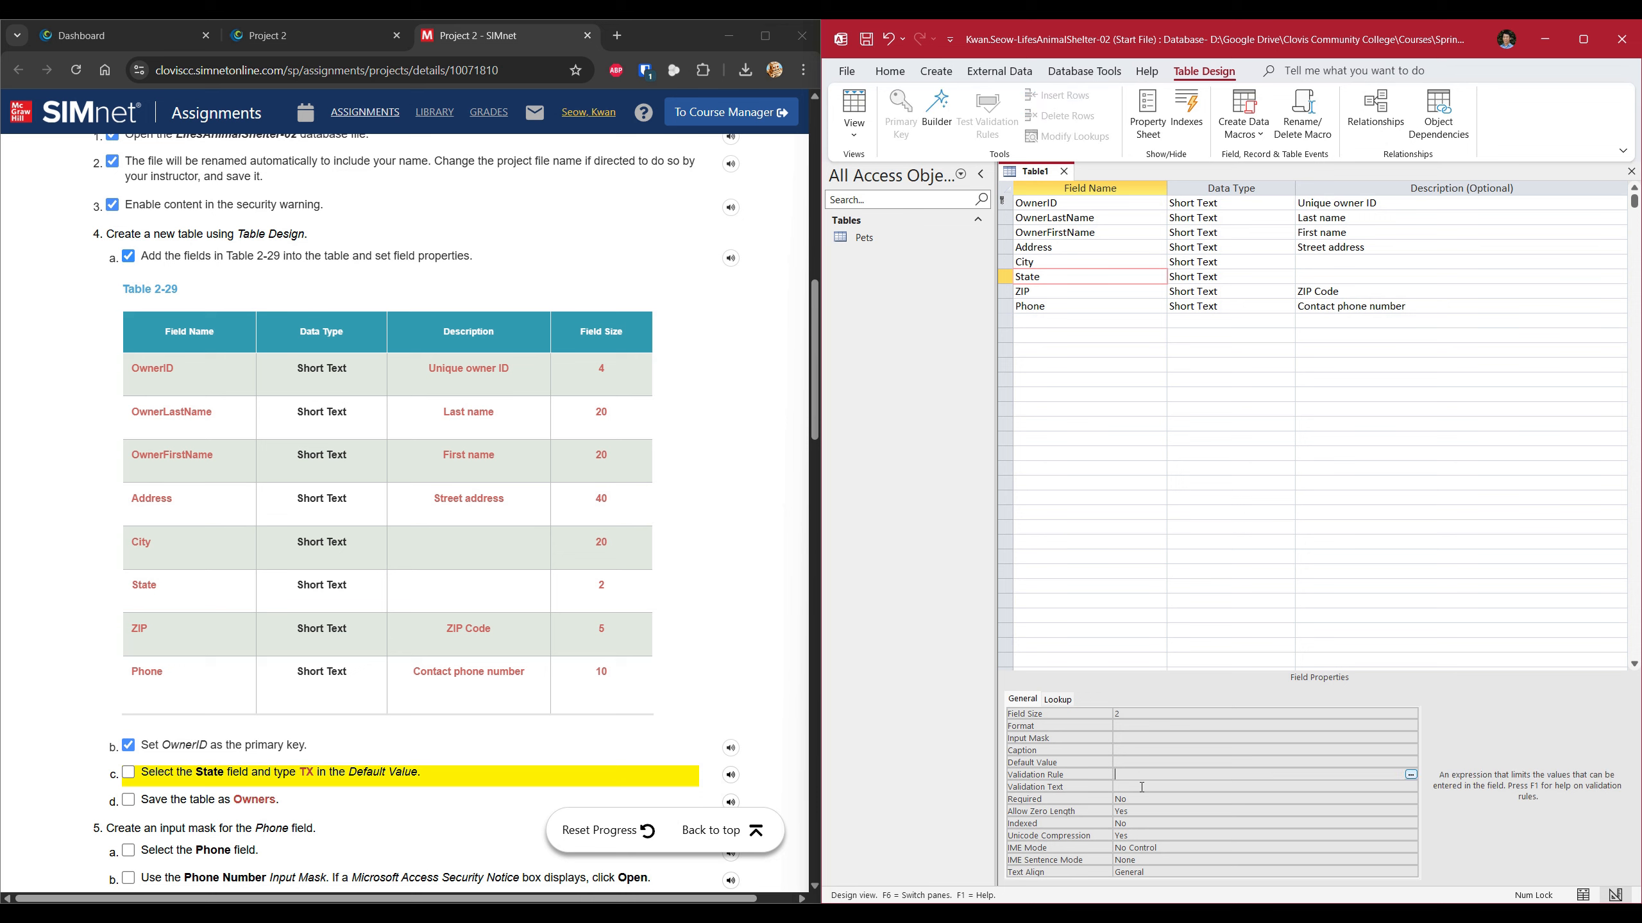
click(1144, 762)
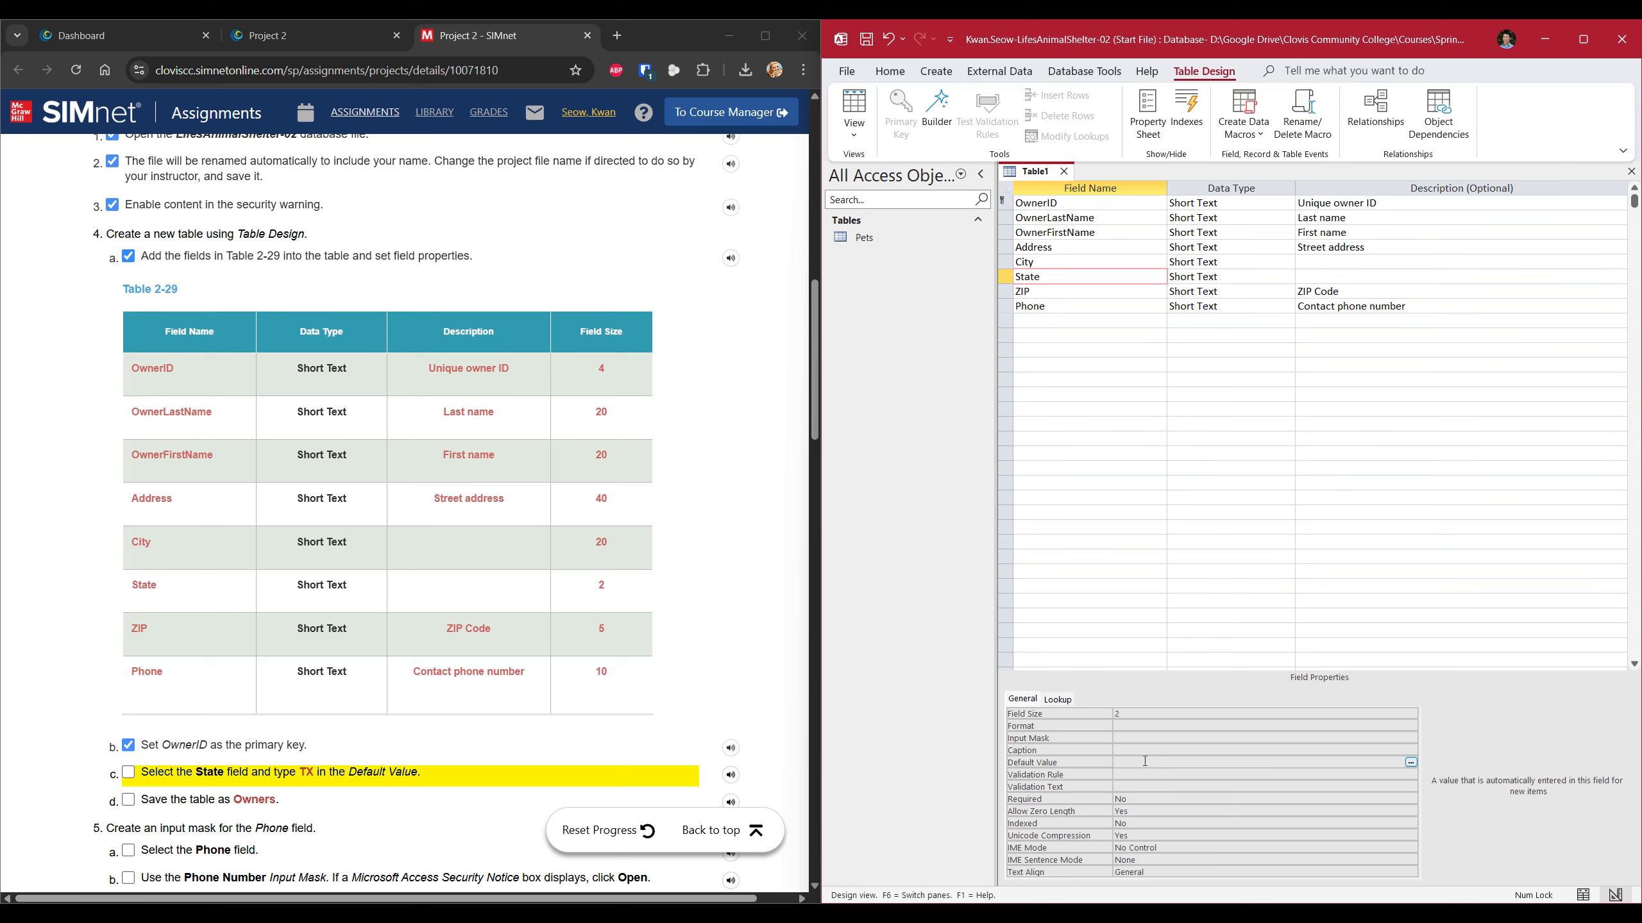
text(TX)
click(1097, 320)
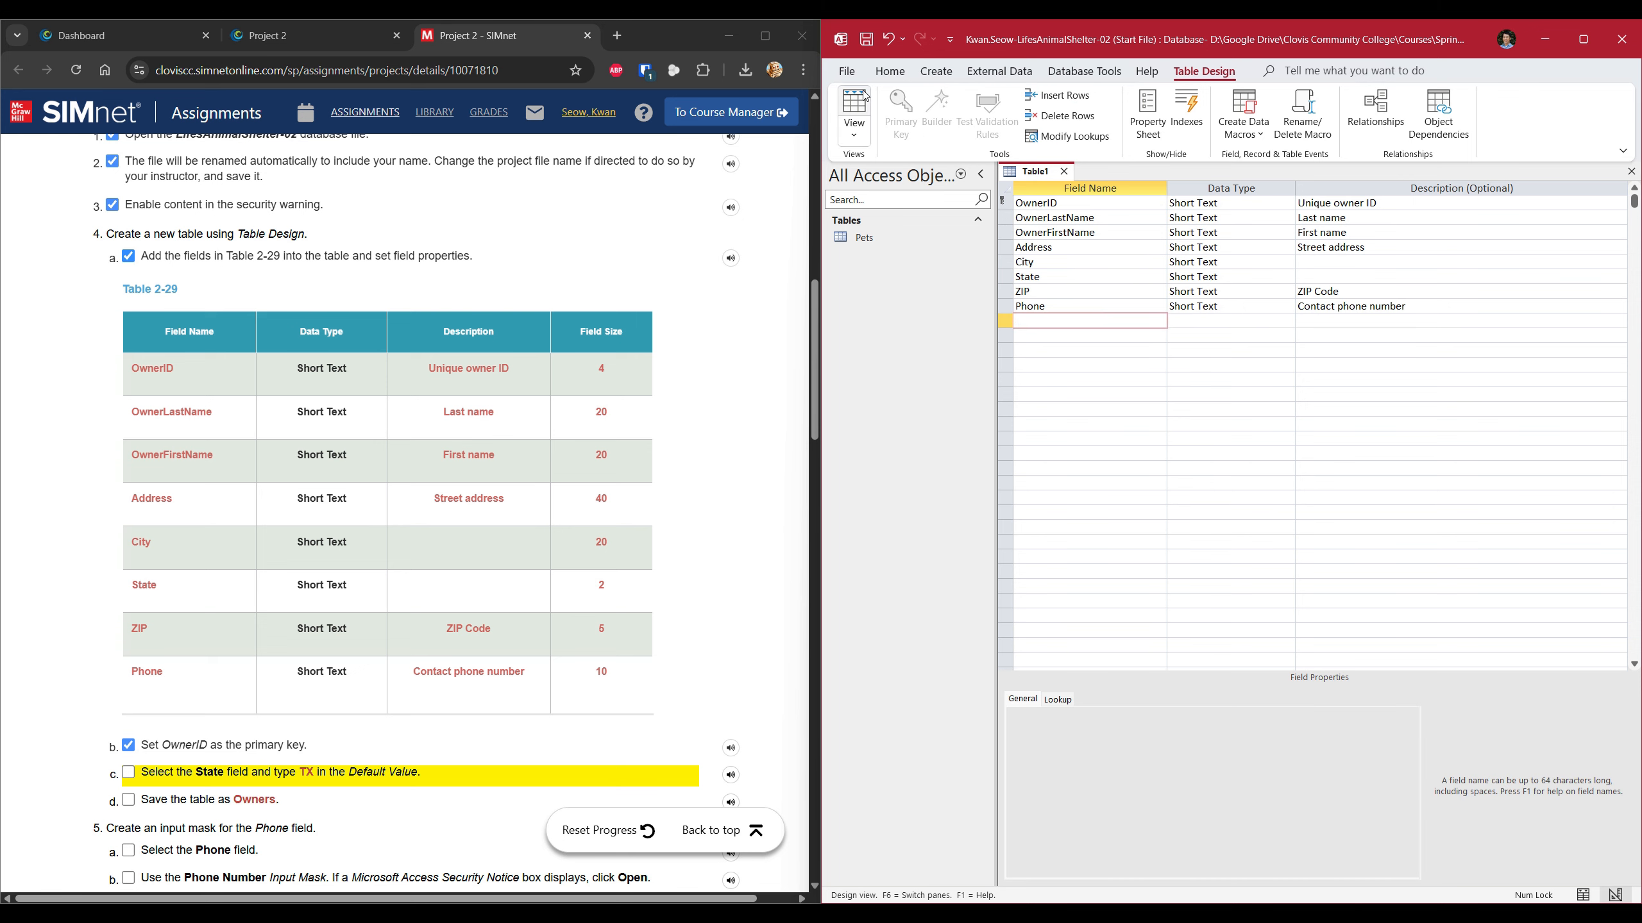
click(849, 75)
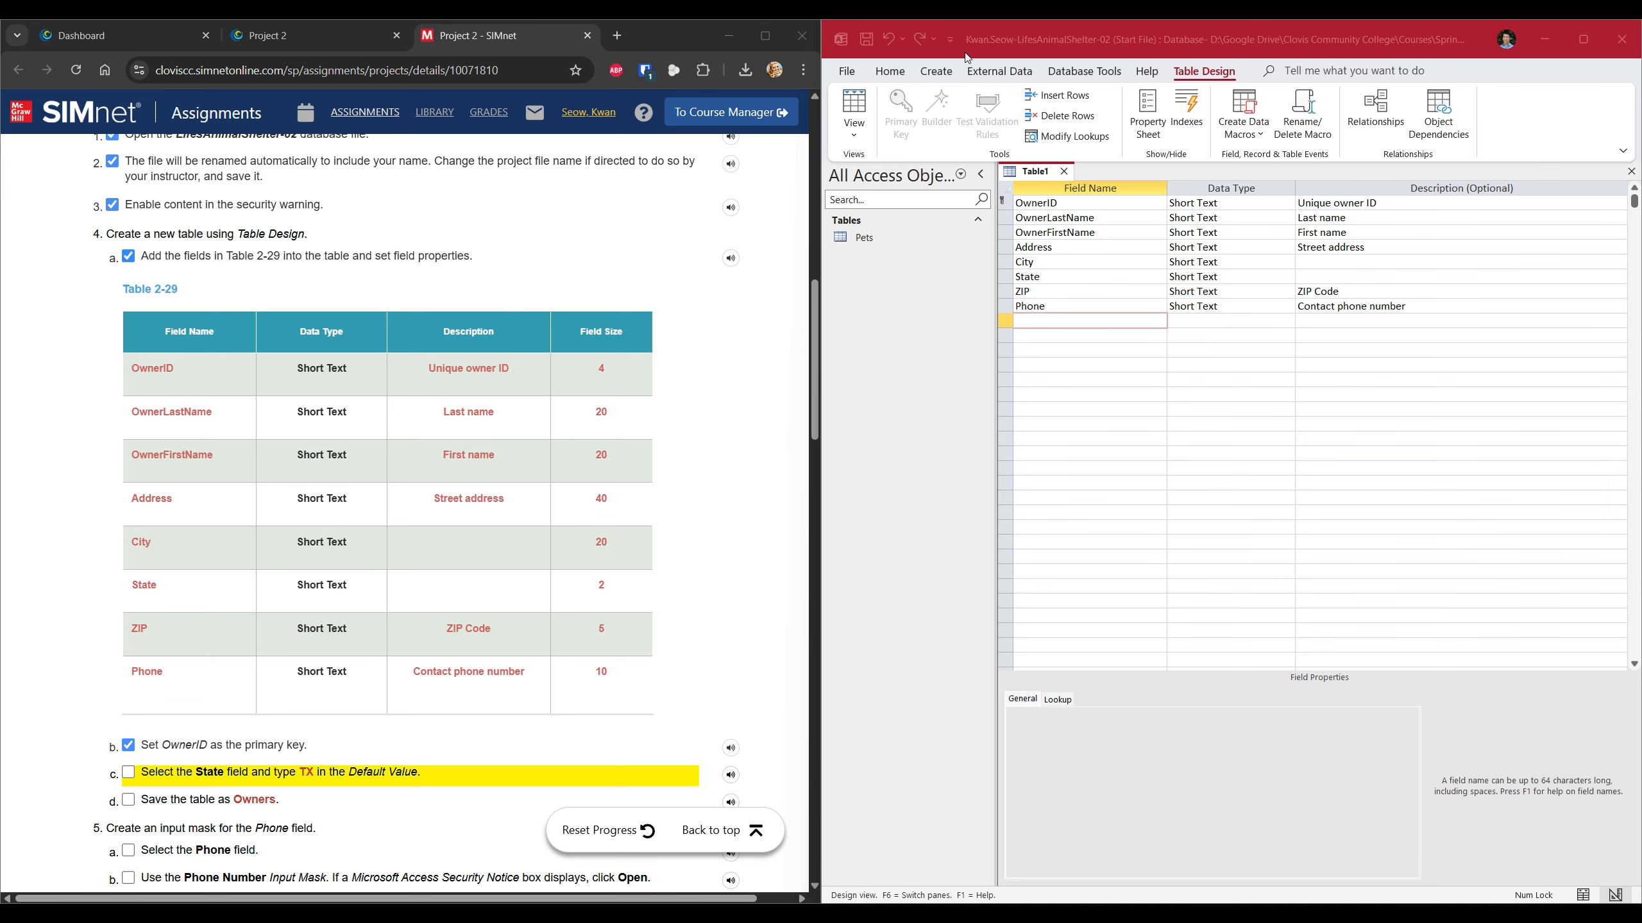
click(847, 71)
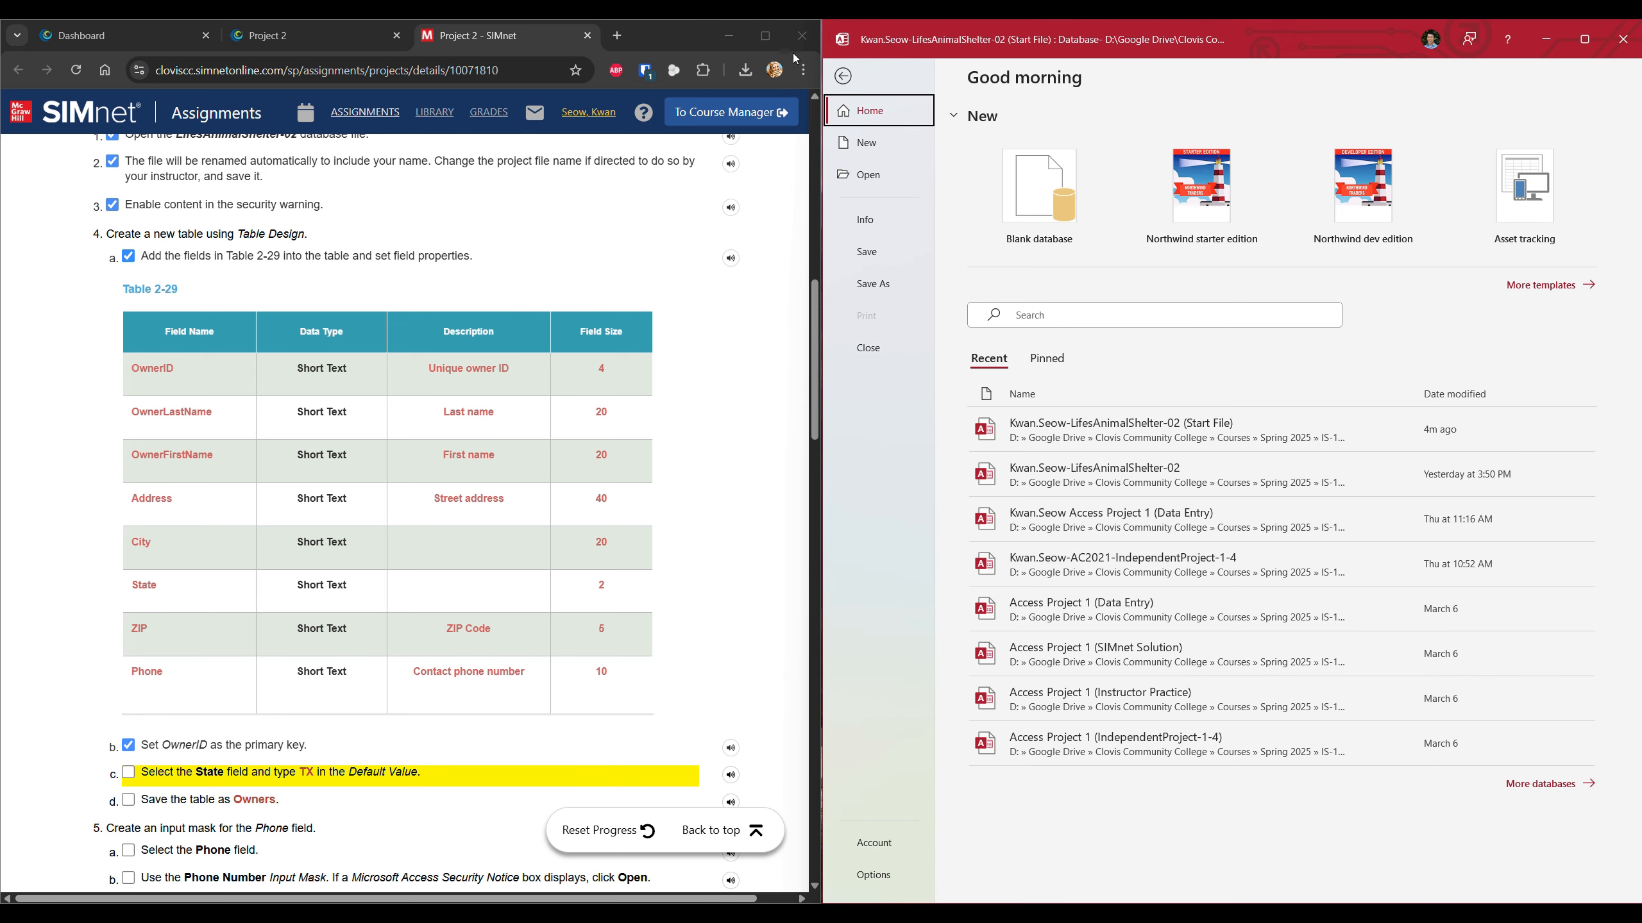
Return from the File backstage to Table1's Design view, with the window snapped right.
double_click(1071, 41)
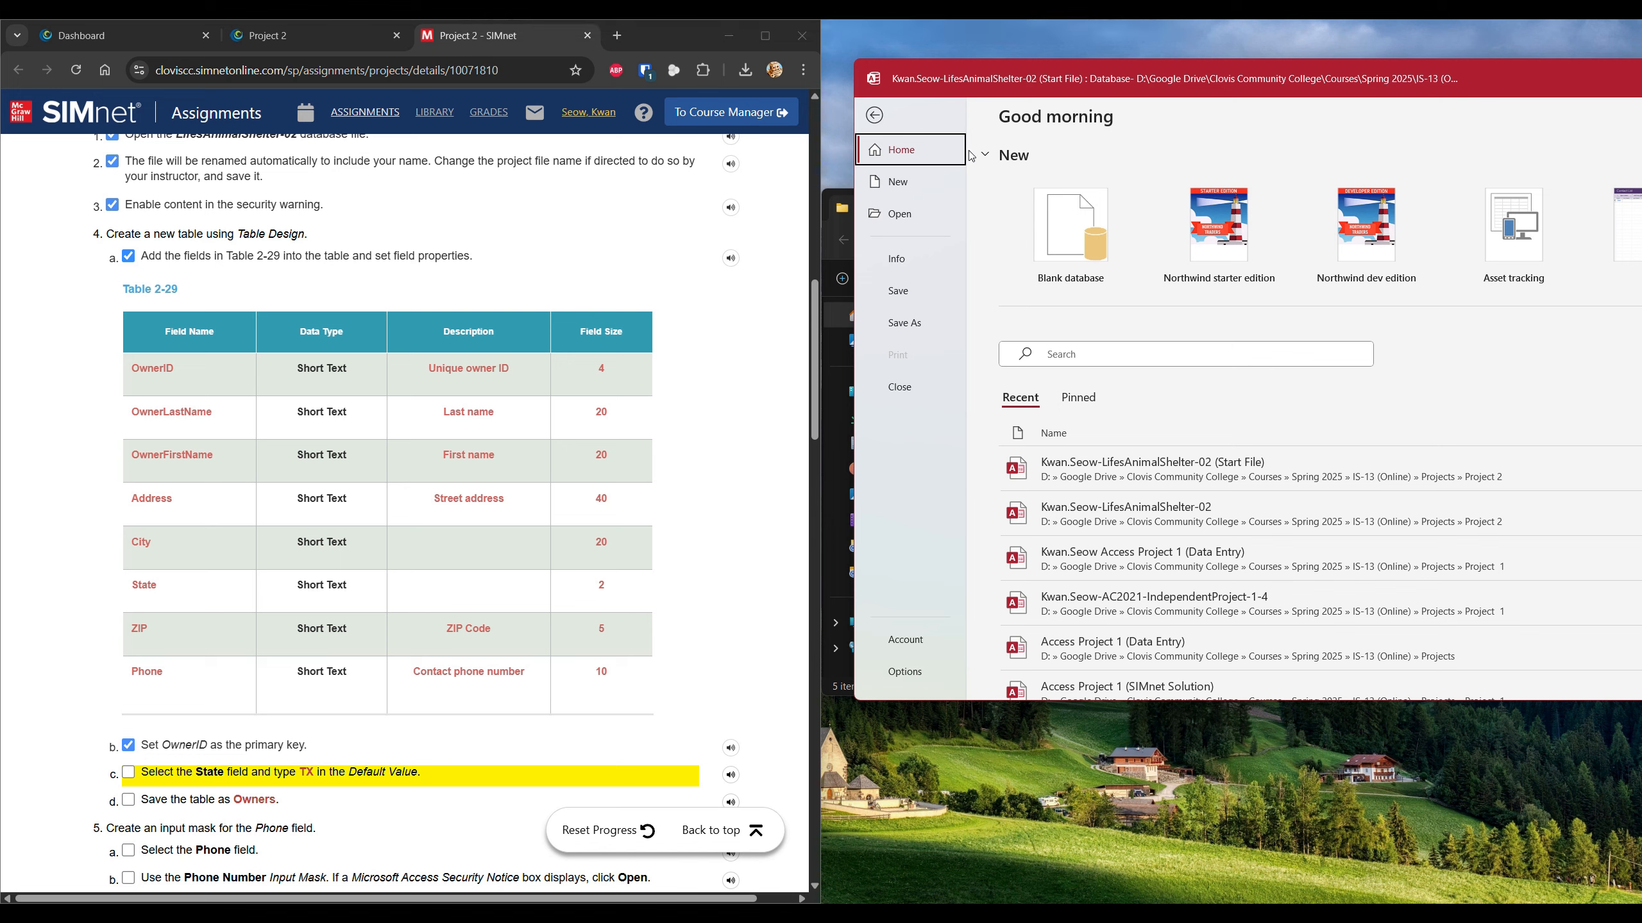
click(875, 115)
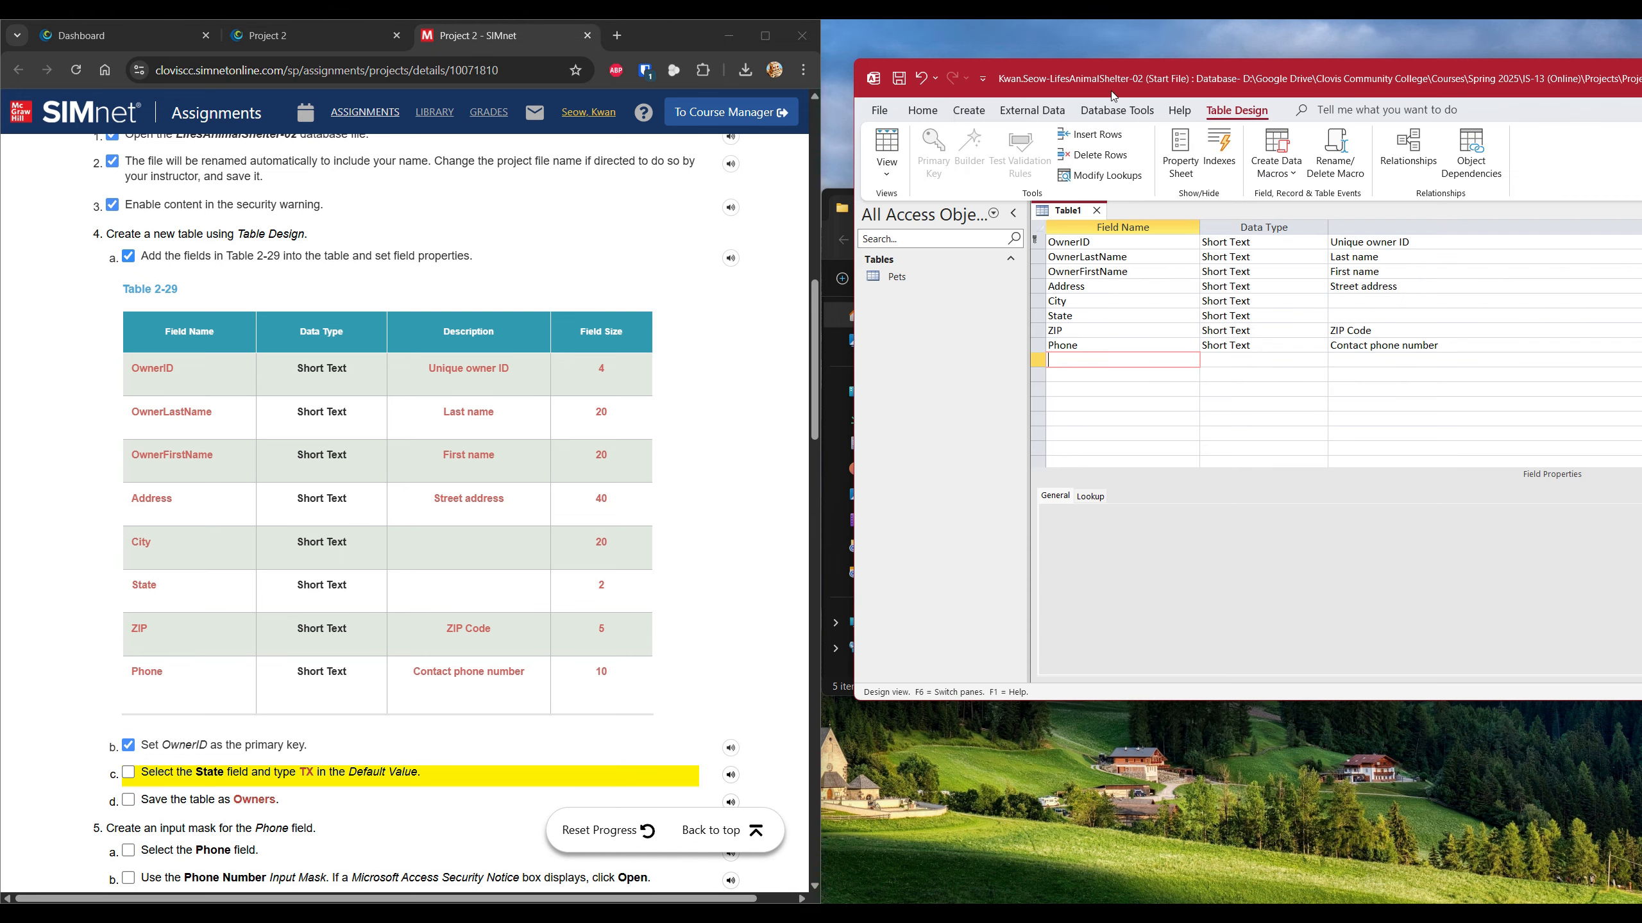
double_click(1181, 76)
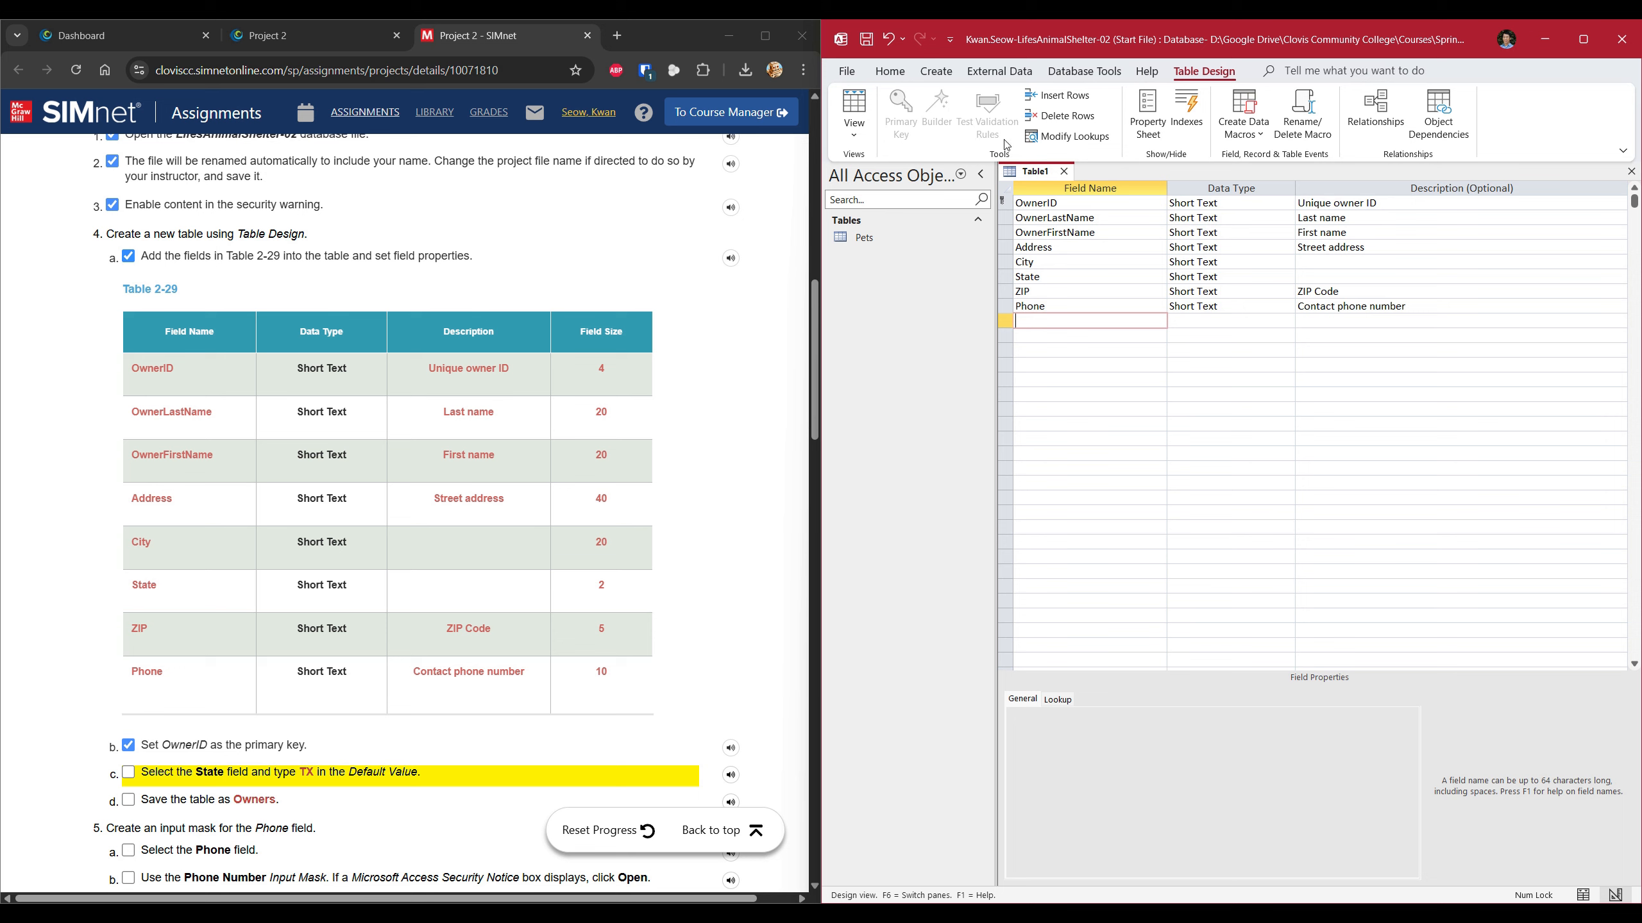
Save the new Table1 design under the name 'Owners'.
right_click(1041, 176)
click(1060, 193)
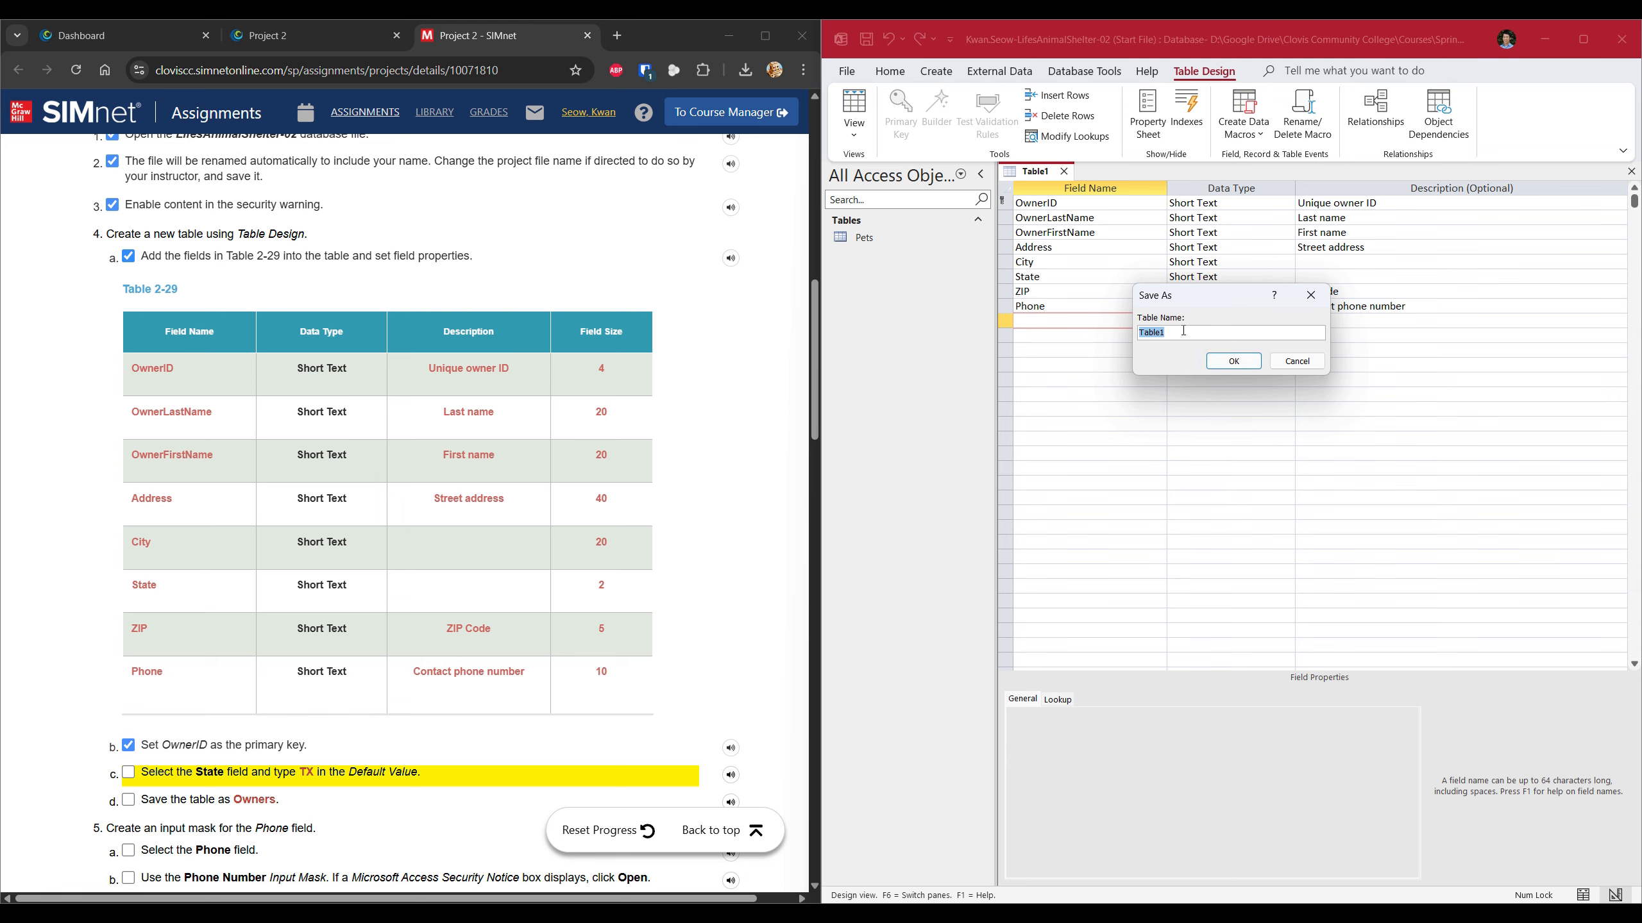
text(Owners)
click(1214, 363)
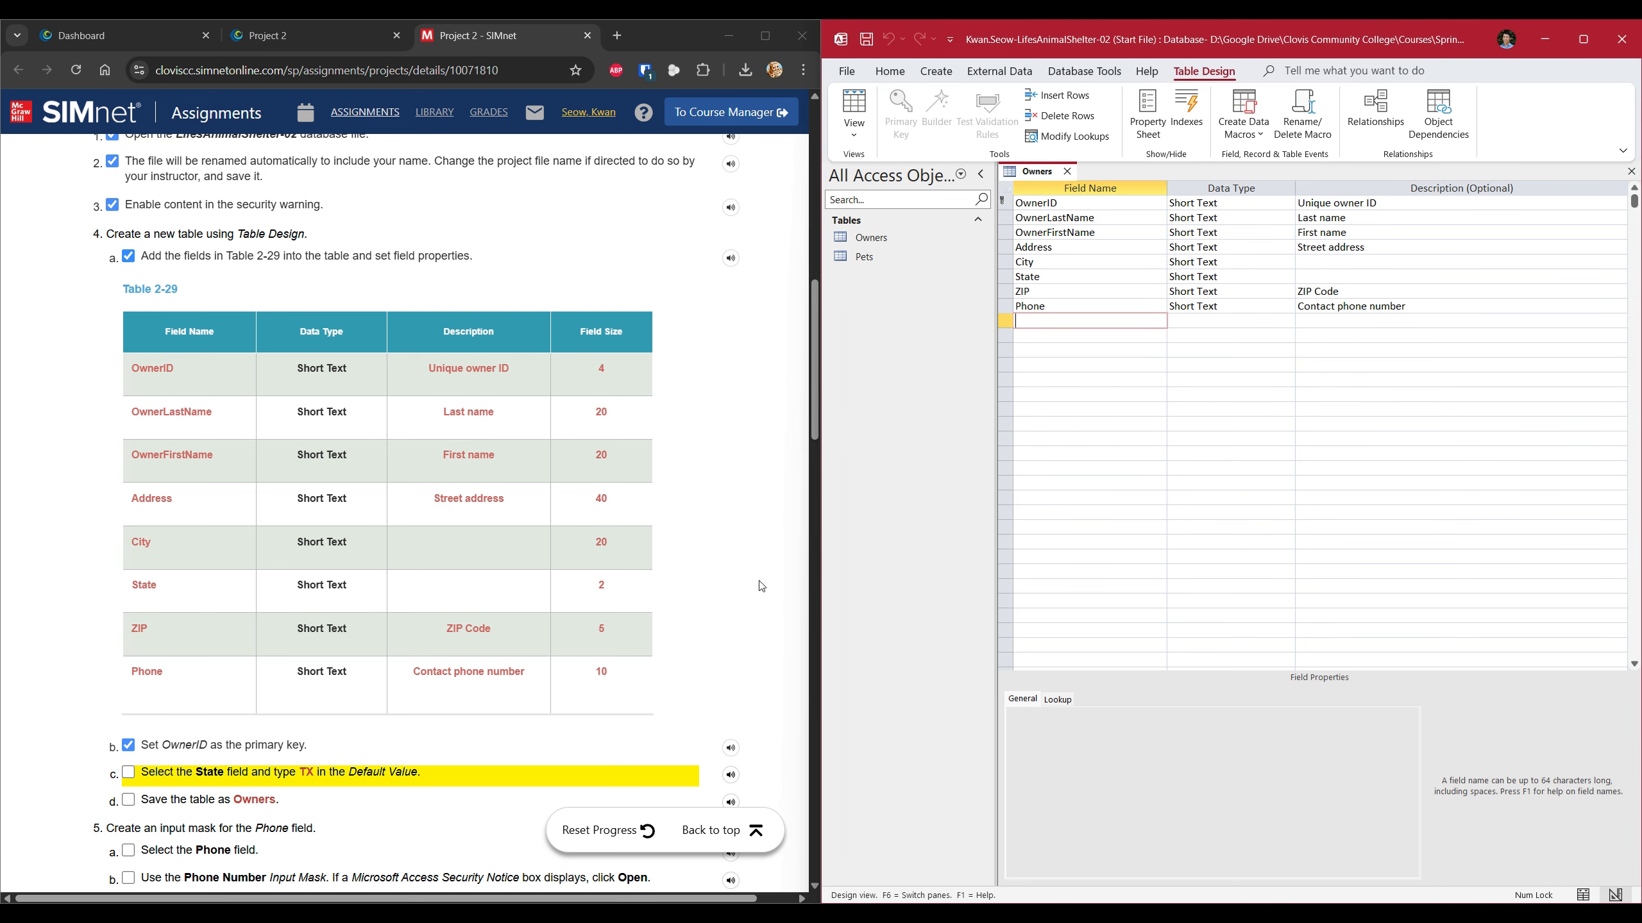
Tick SIMnet steps 4c and 4d as done.
click(128, 773)
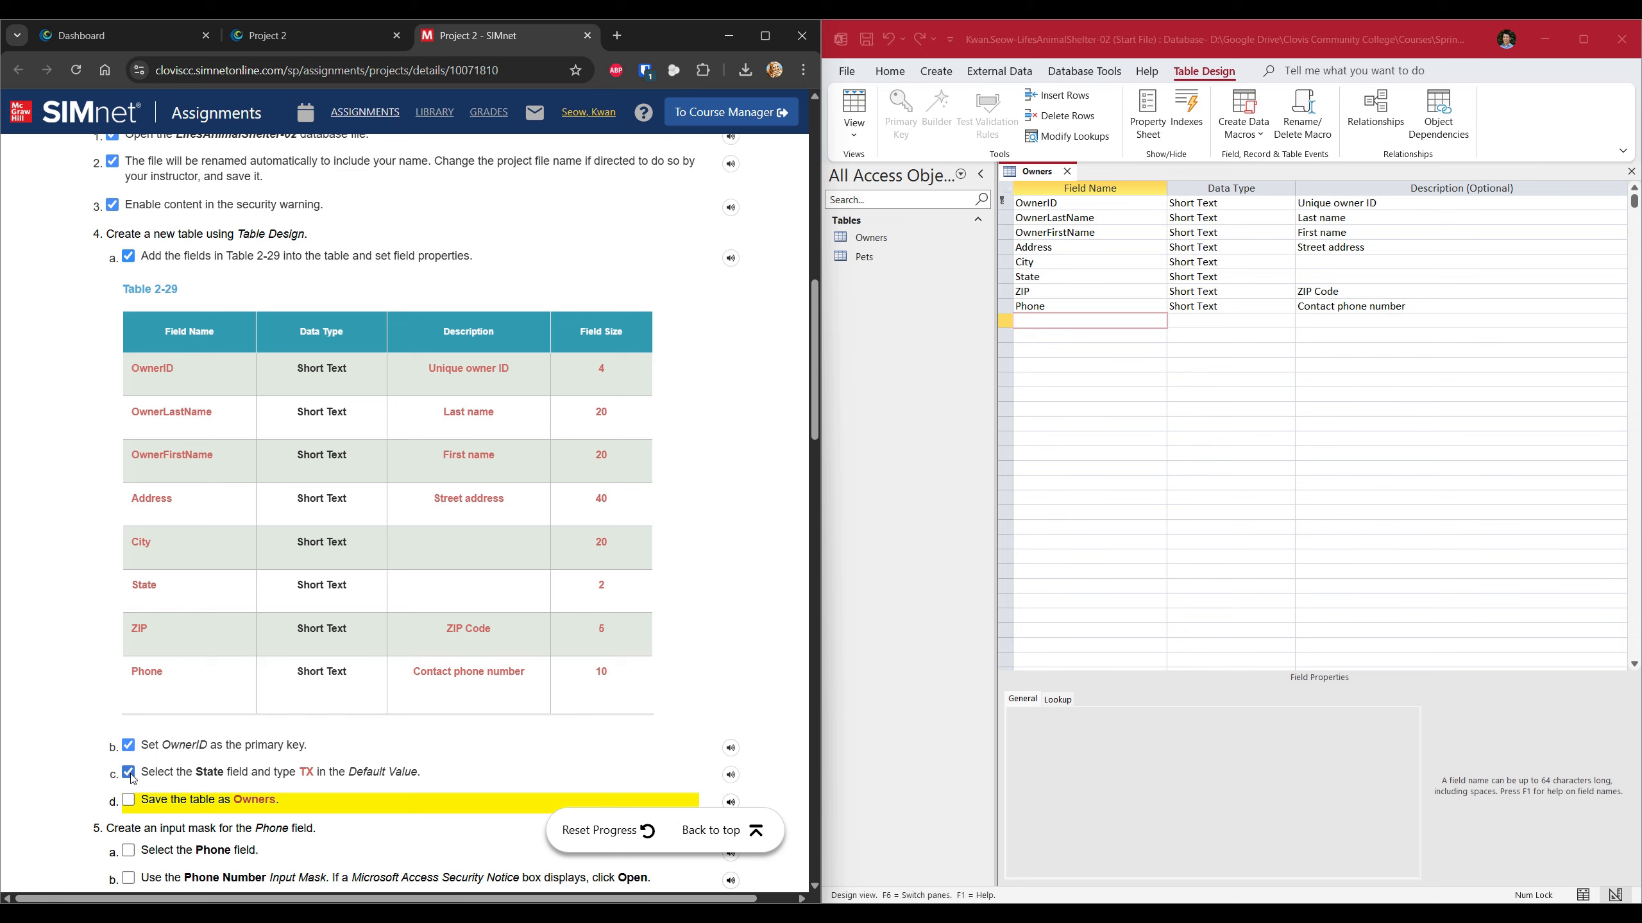
click(130, 801)
scroll(355, 697, down, 4)
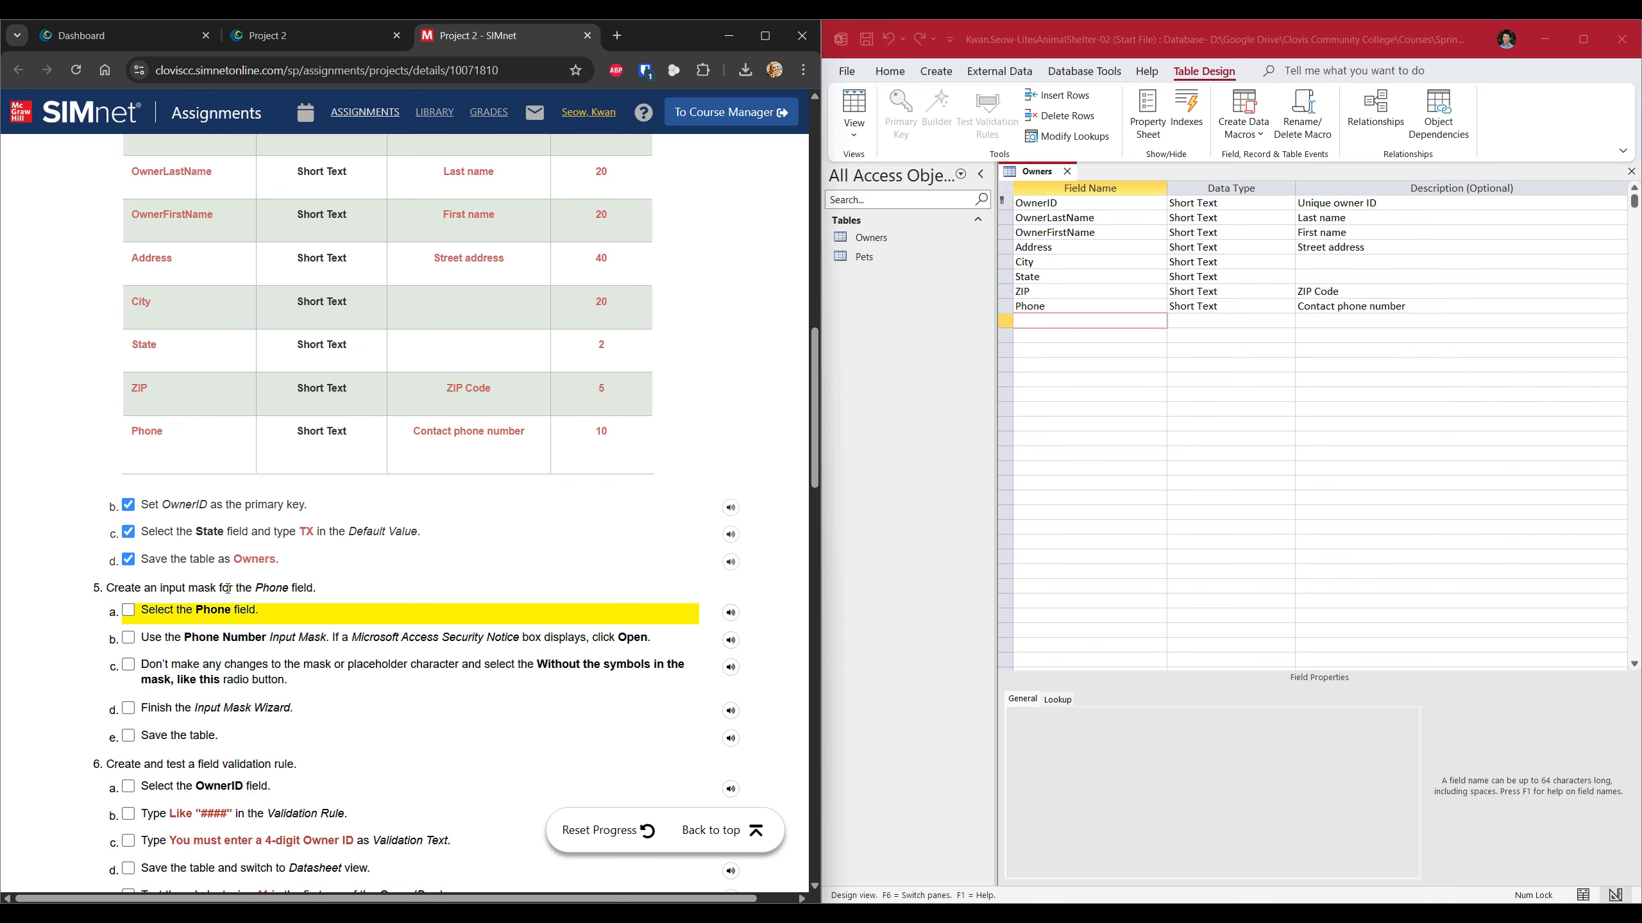
Select the Phone field in Design view to show its Field Properties, ticking SIMnet step 5a.
scroll(298, 554, down, 1)
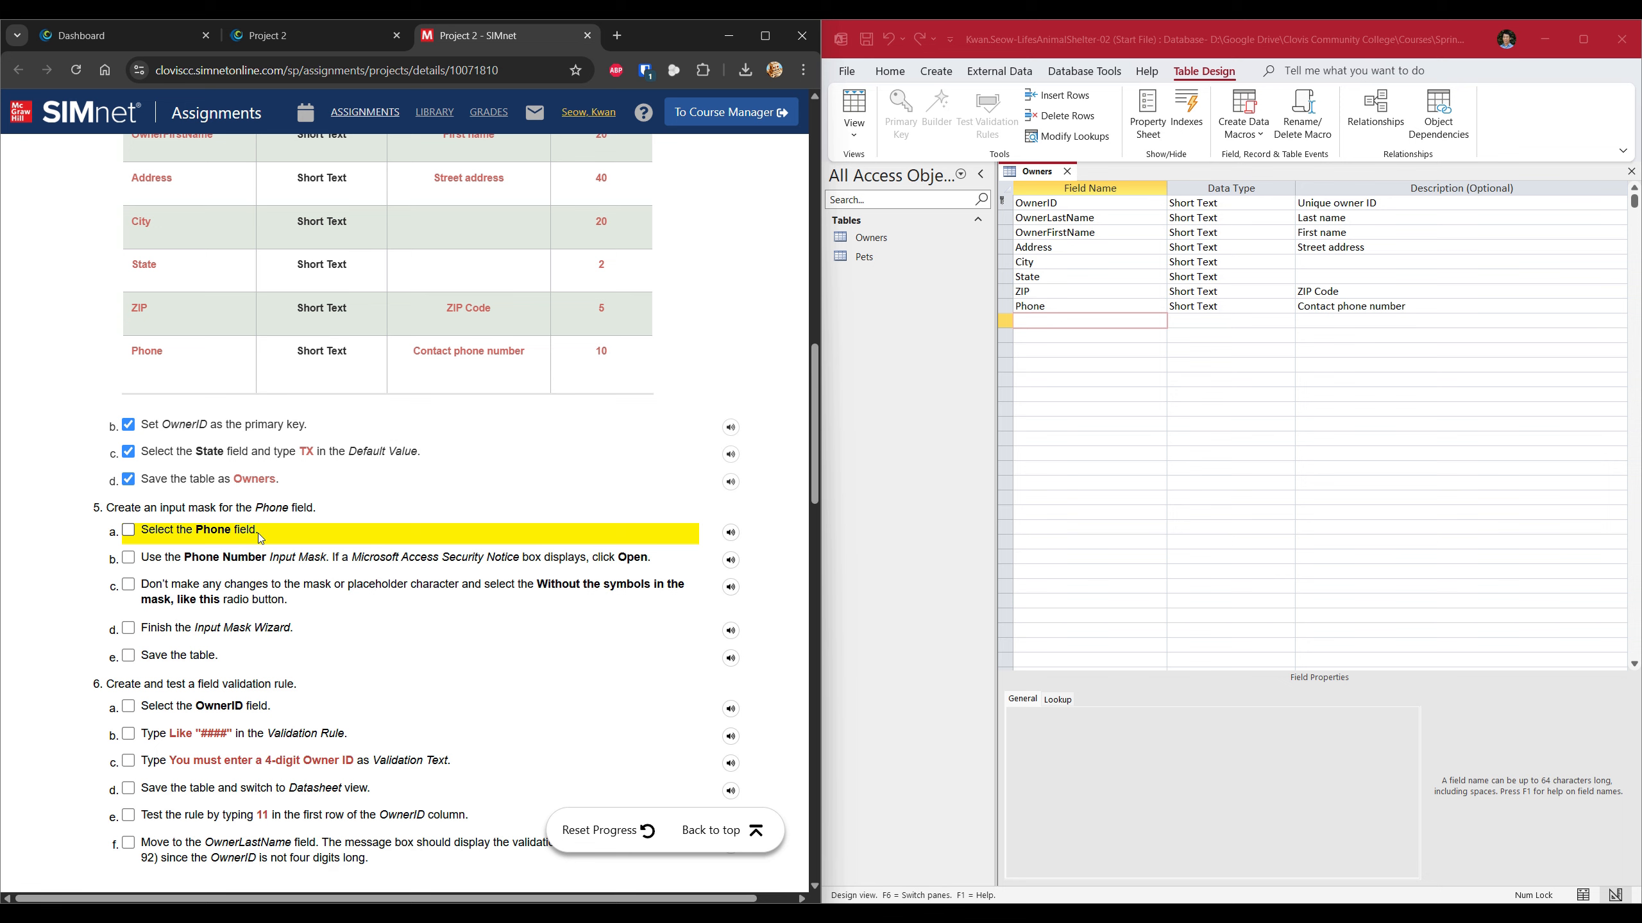
click(1106, 302)
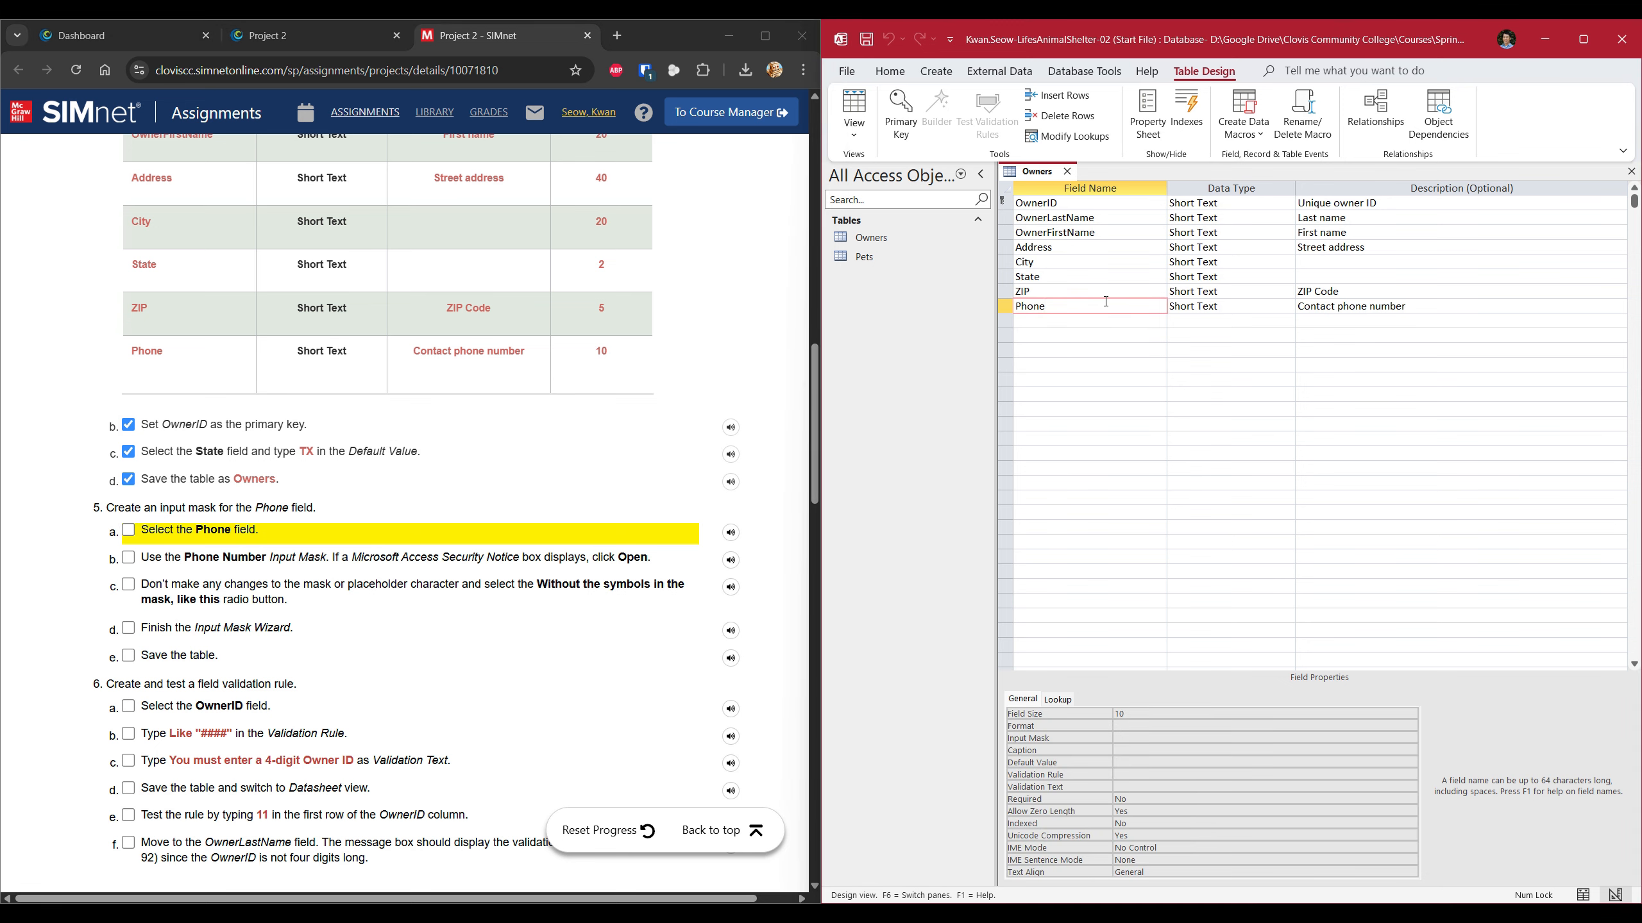
click(200, 539)
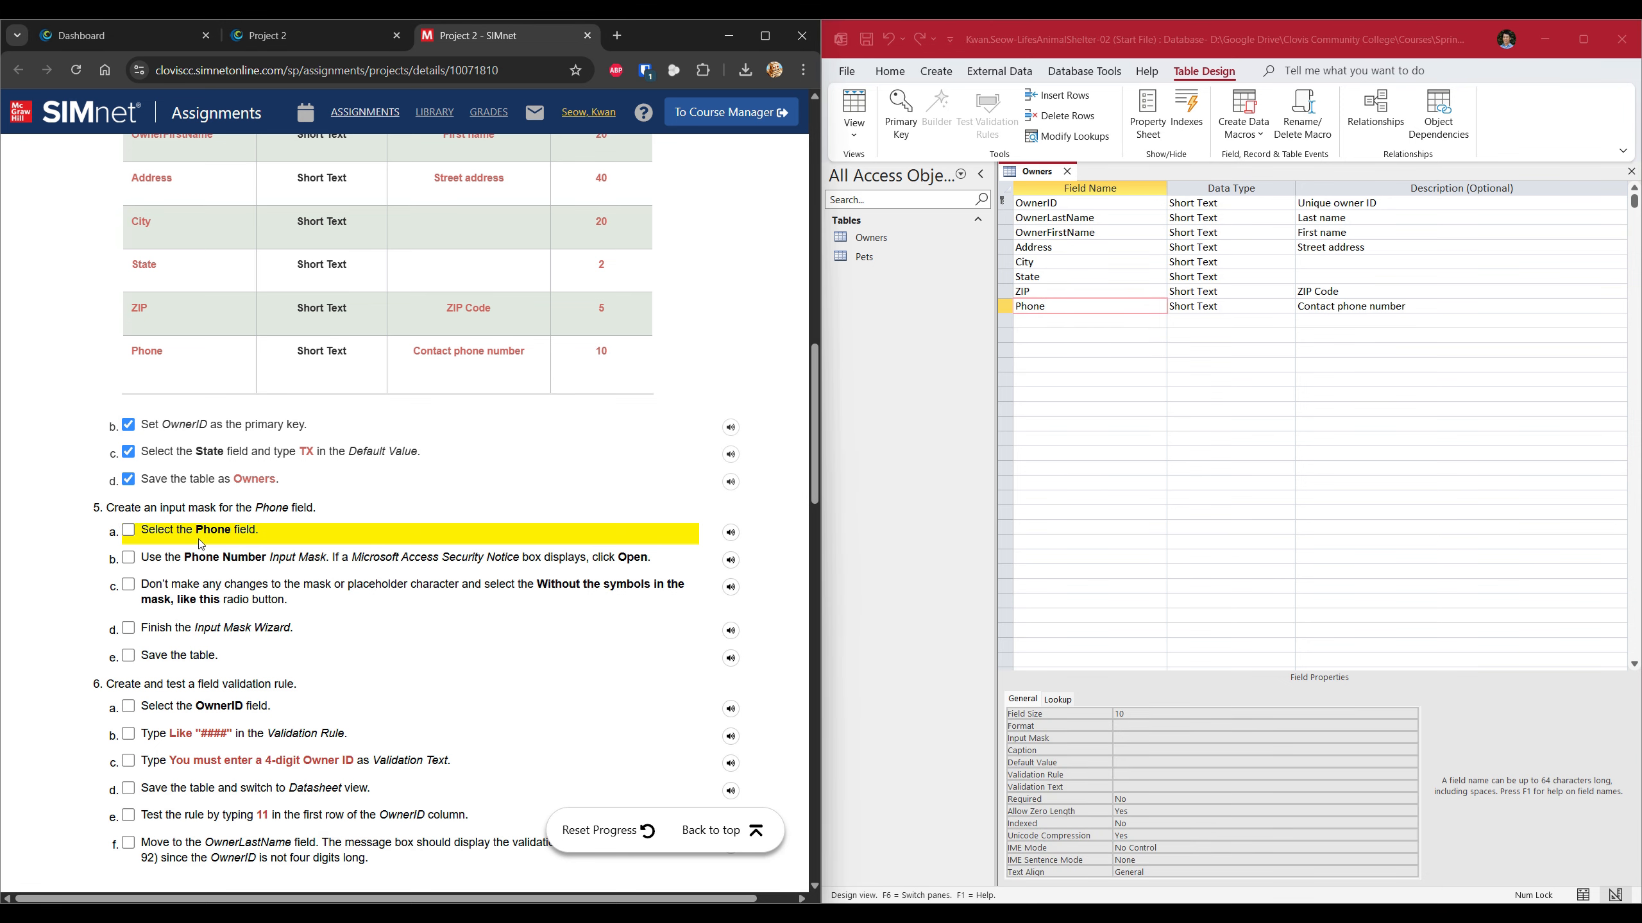
click(128, 529)
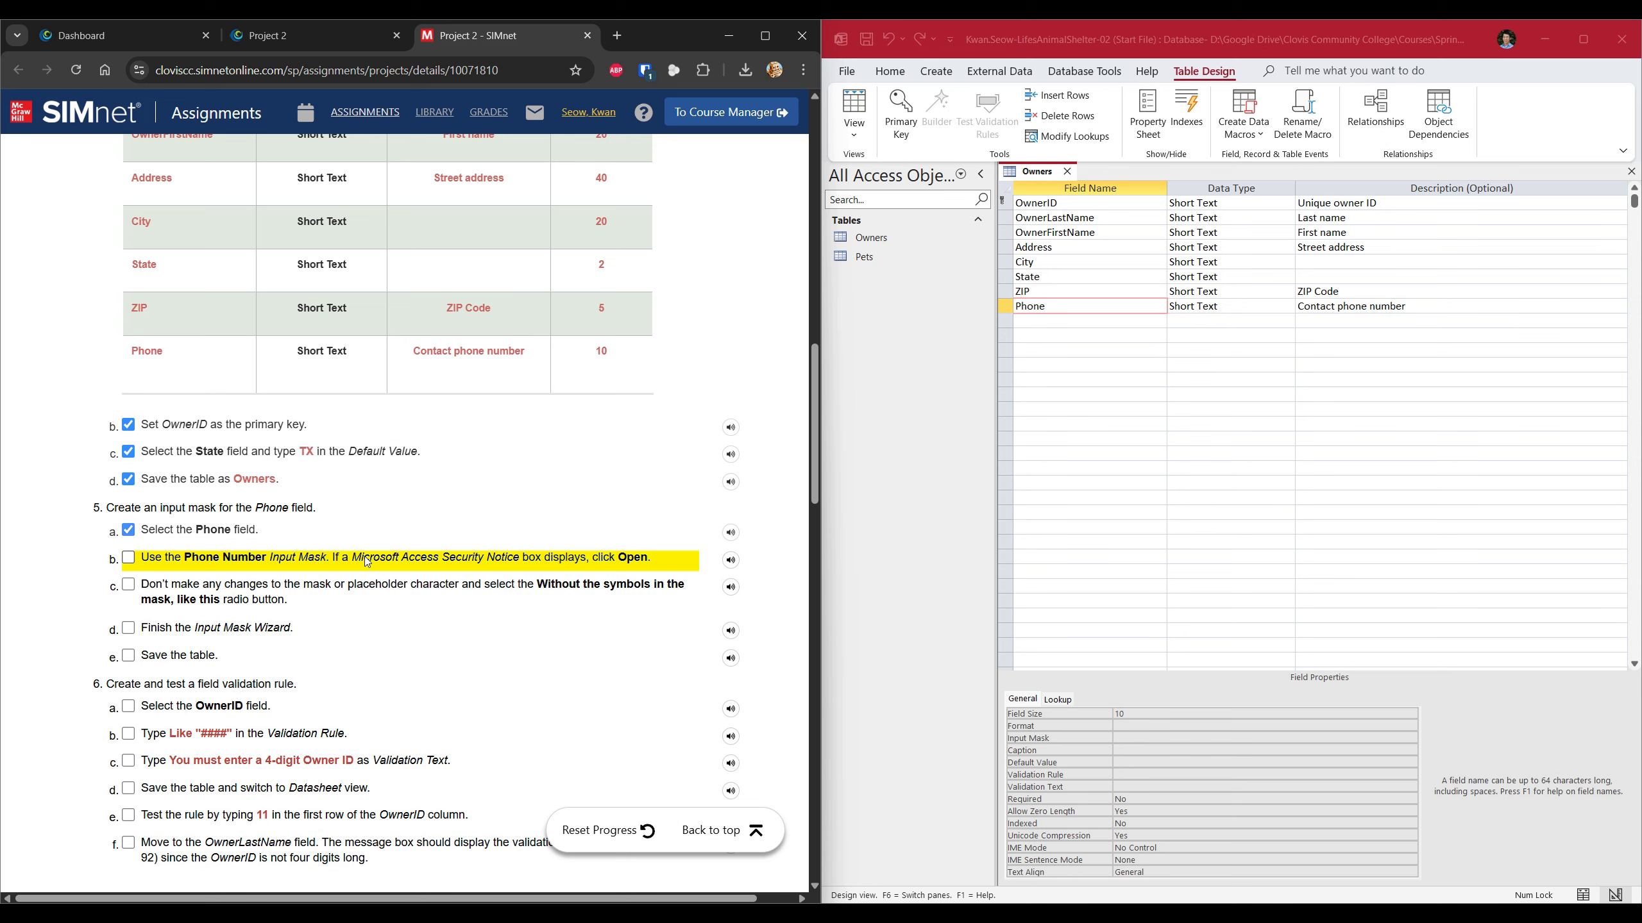
scroll(332, 586, down, 1)
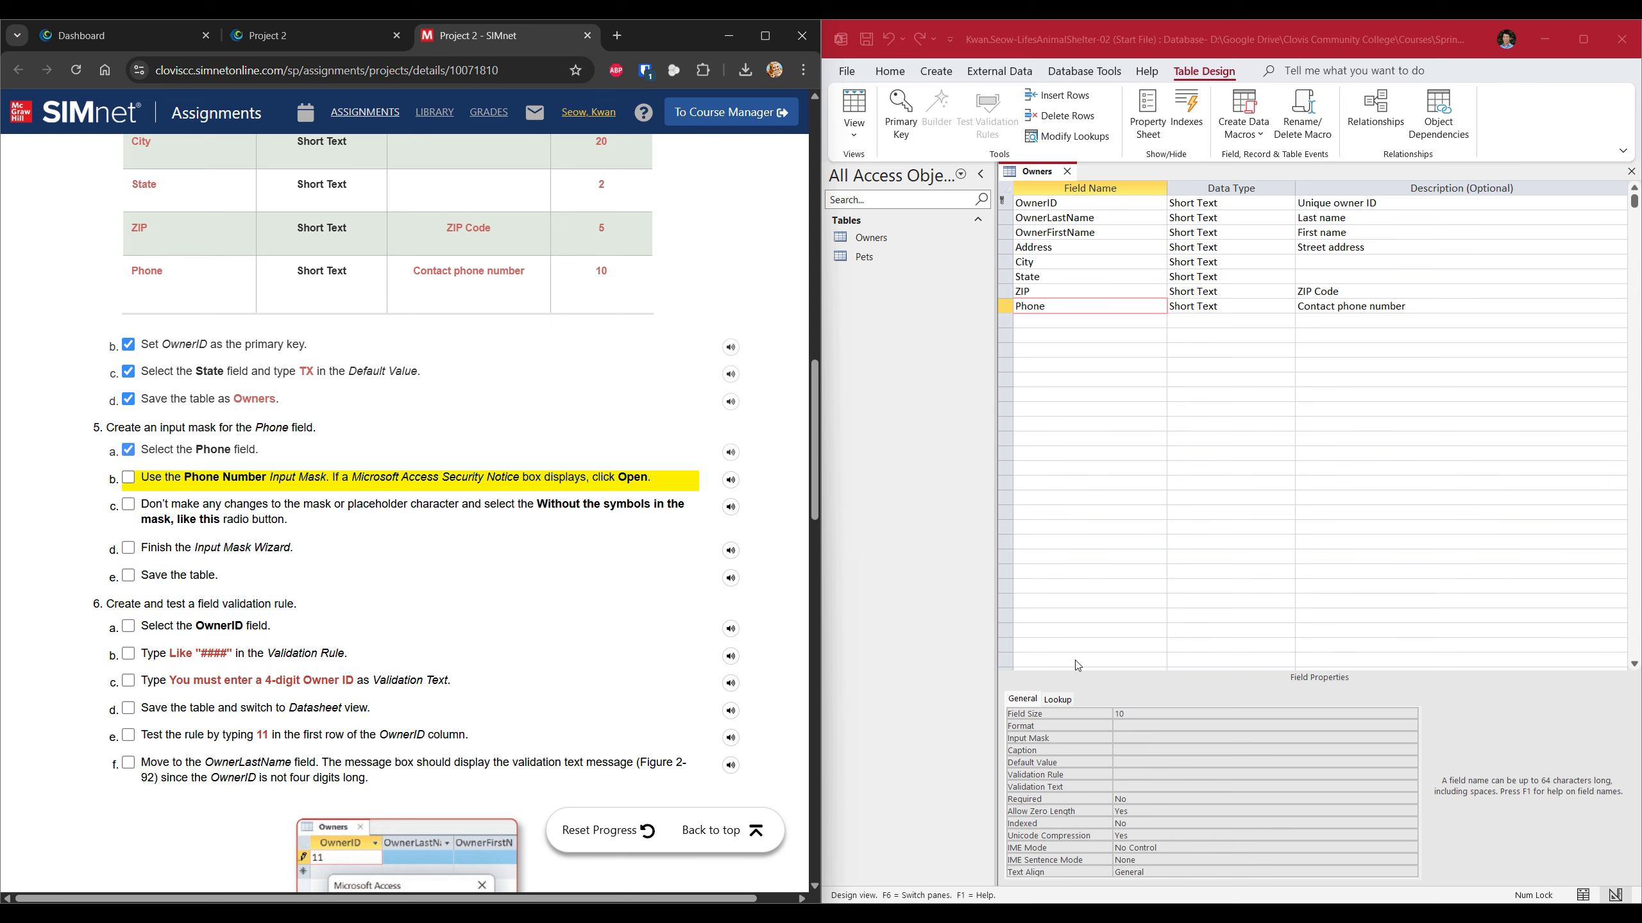
Launch the Input Mask Wizard for Phone and choose the Phone Number mask.
click(1127, 737)
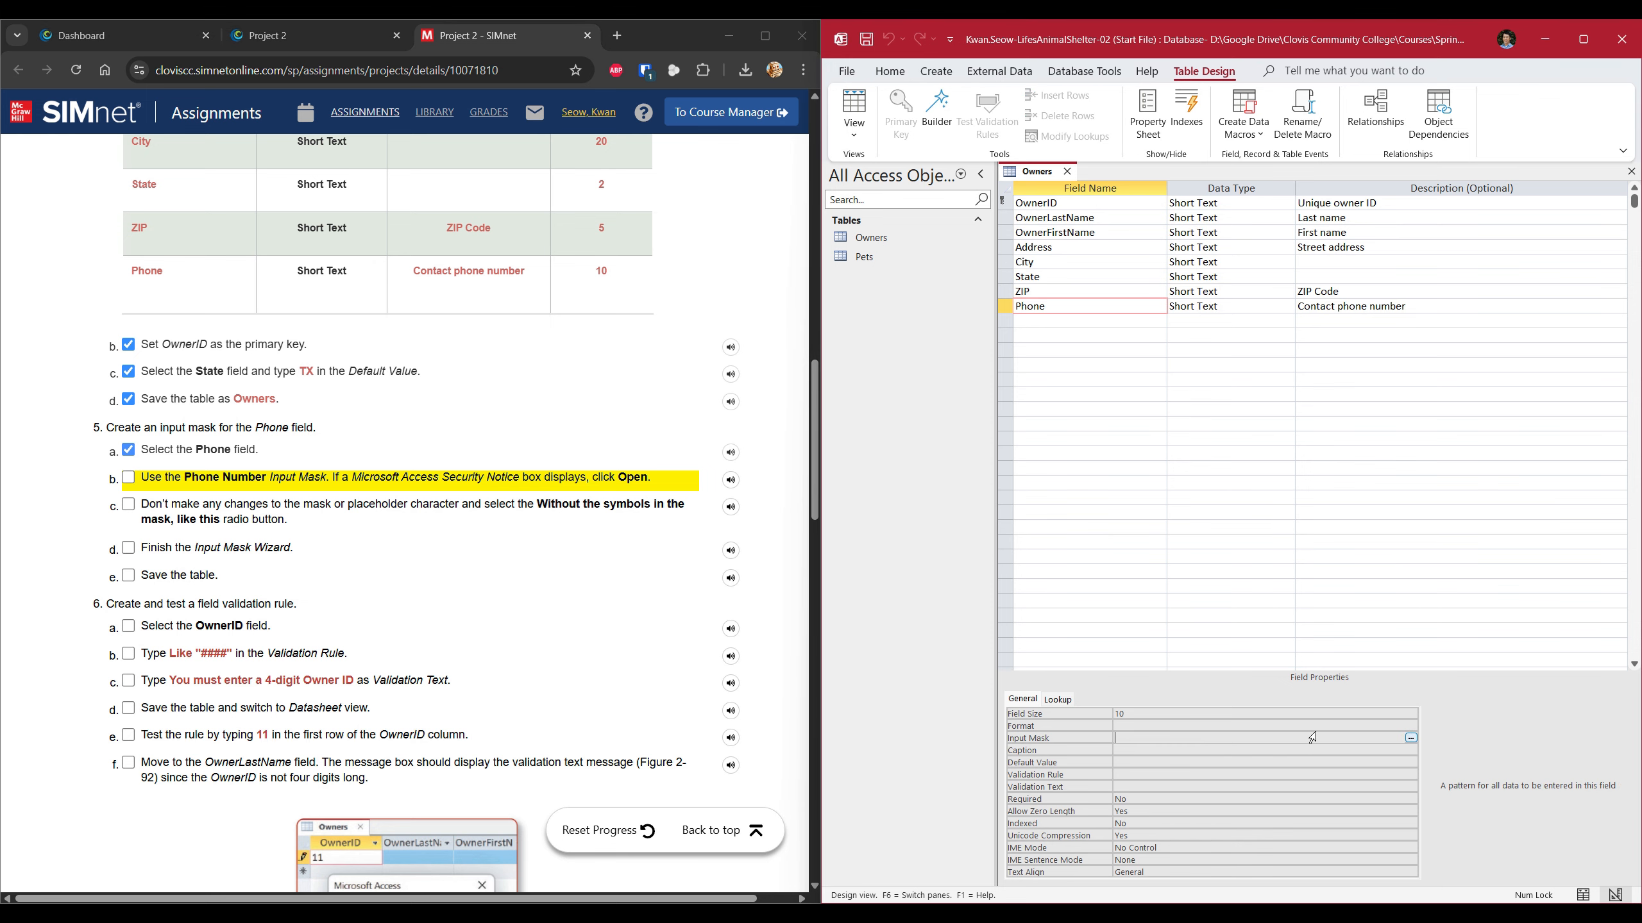
click(1409, 738)
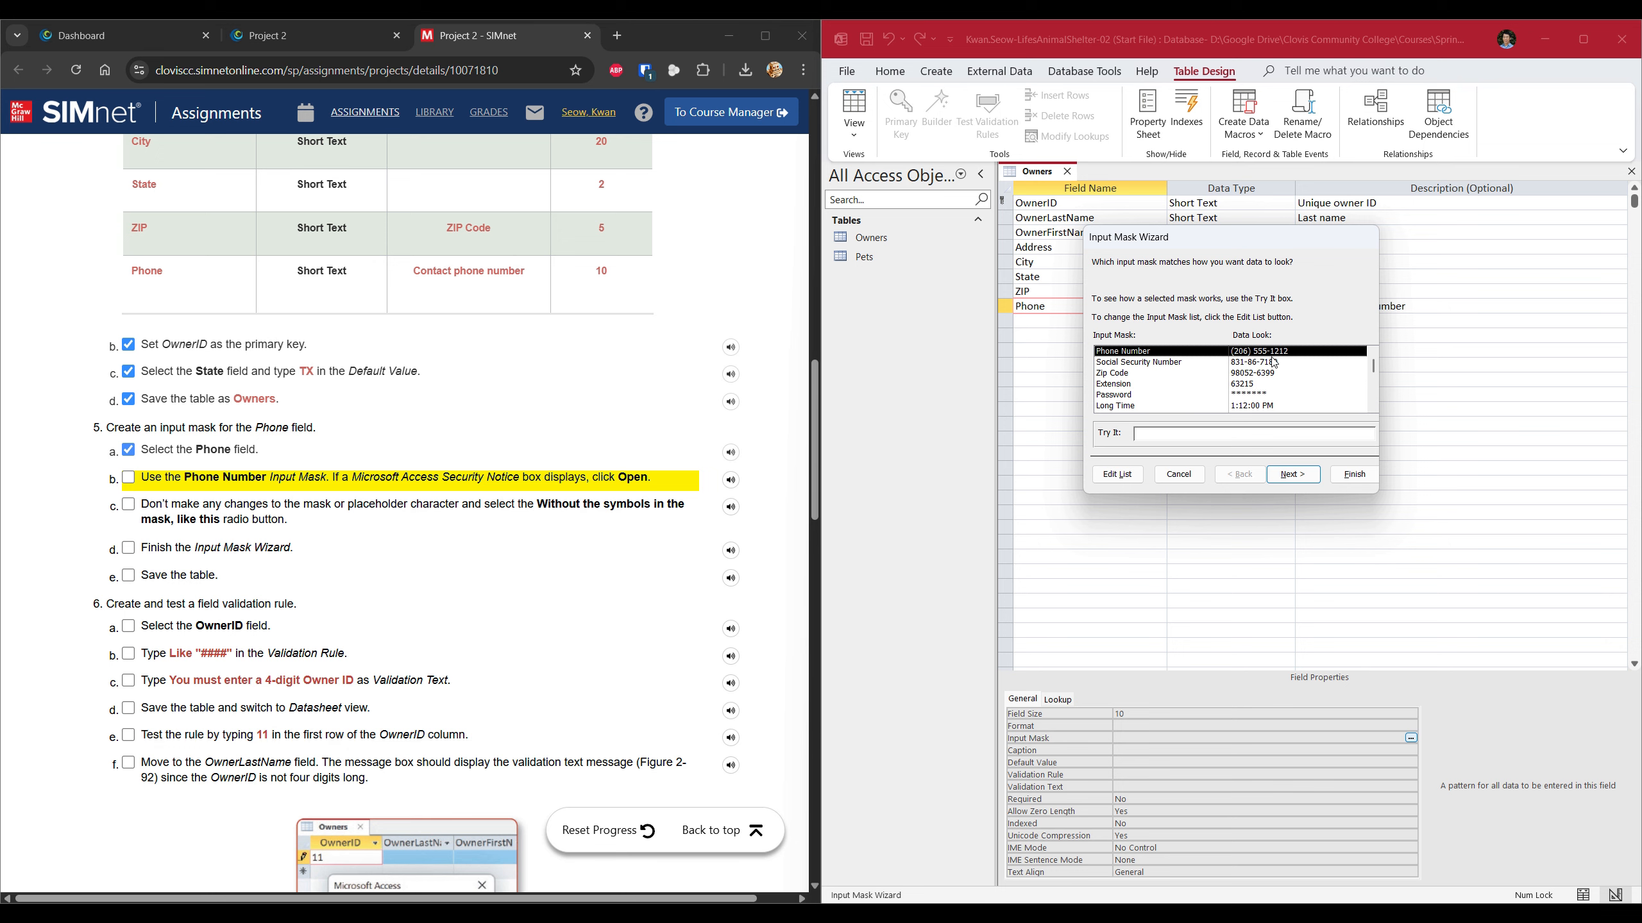
click(1293, 475)
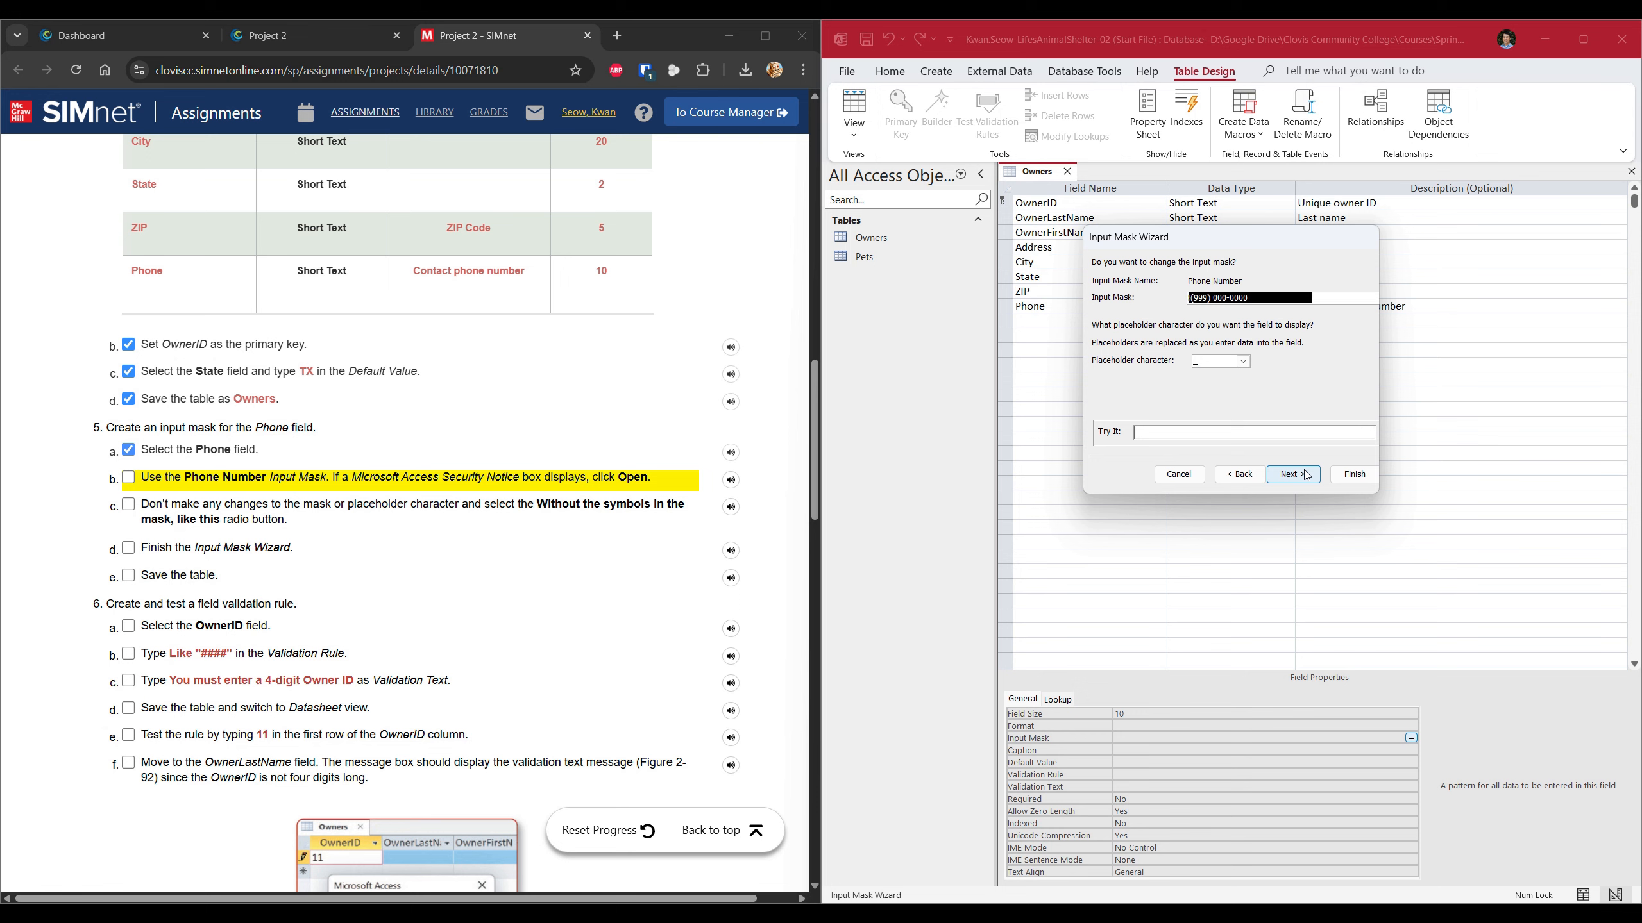
click(325, 472)
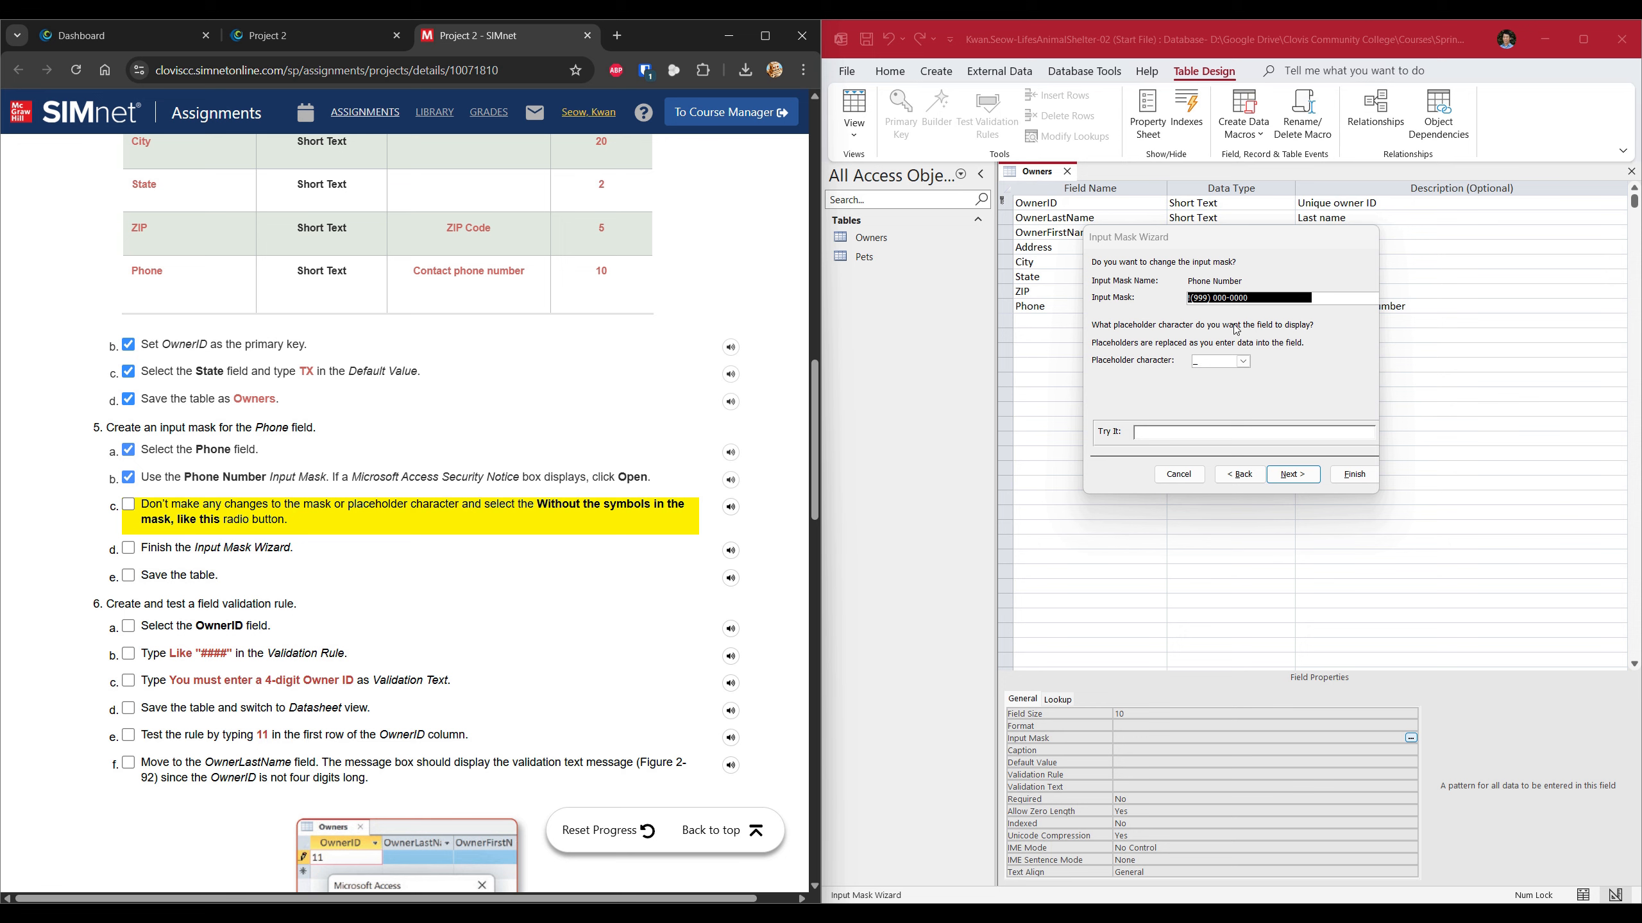
Keep the default mask and placeholder, store data without symbols, and tick steps 5b–5e.
click(1291, 482)
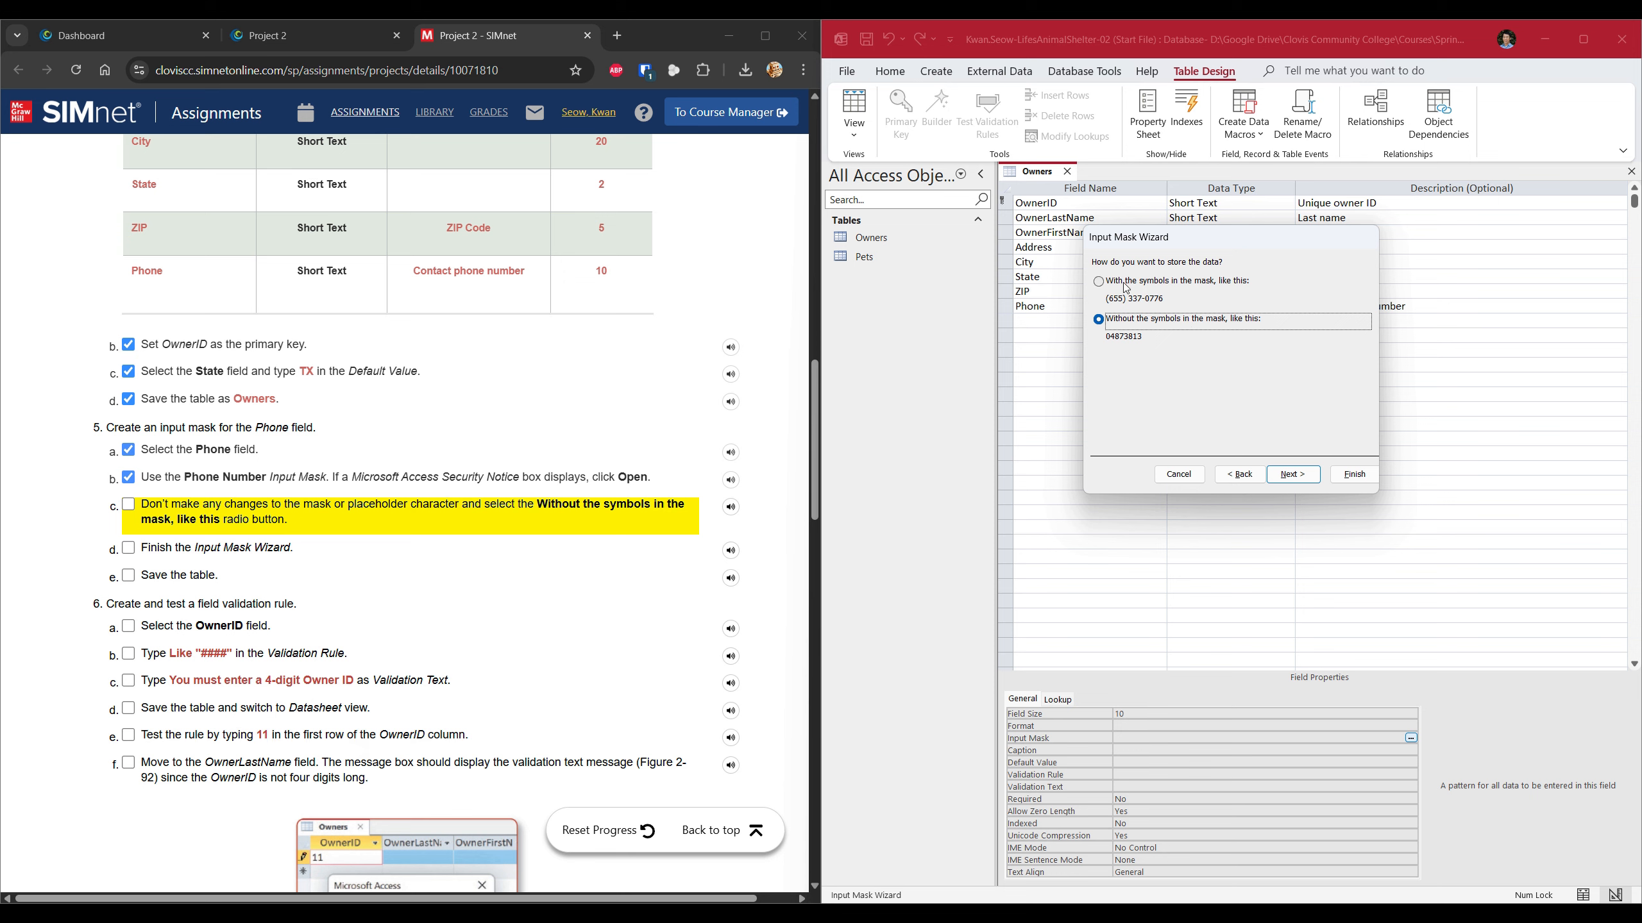
click(131, 506)
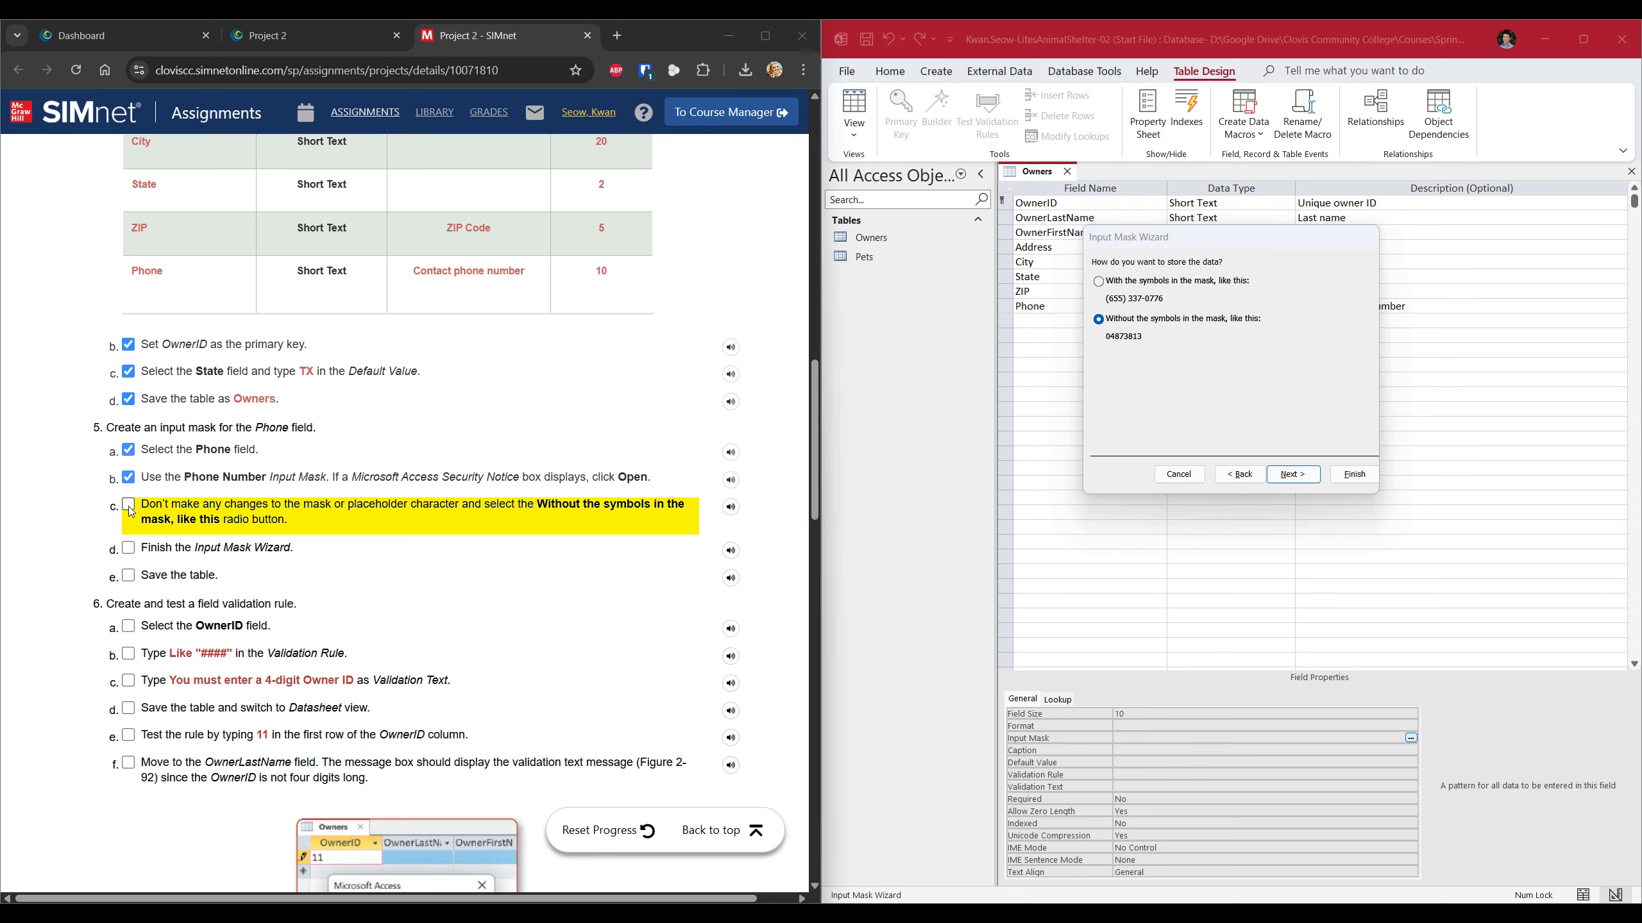
click(1352, 475)
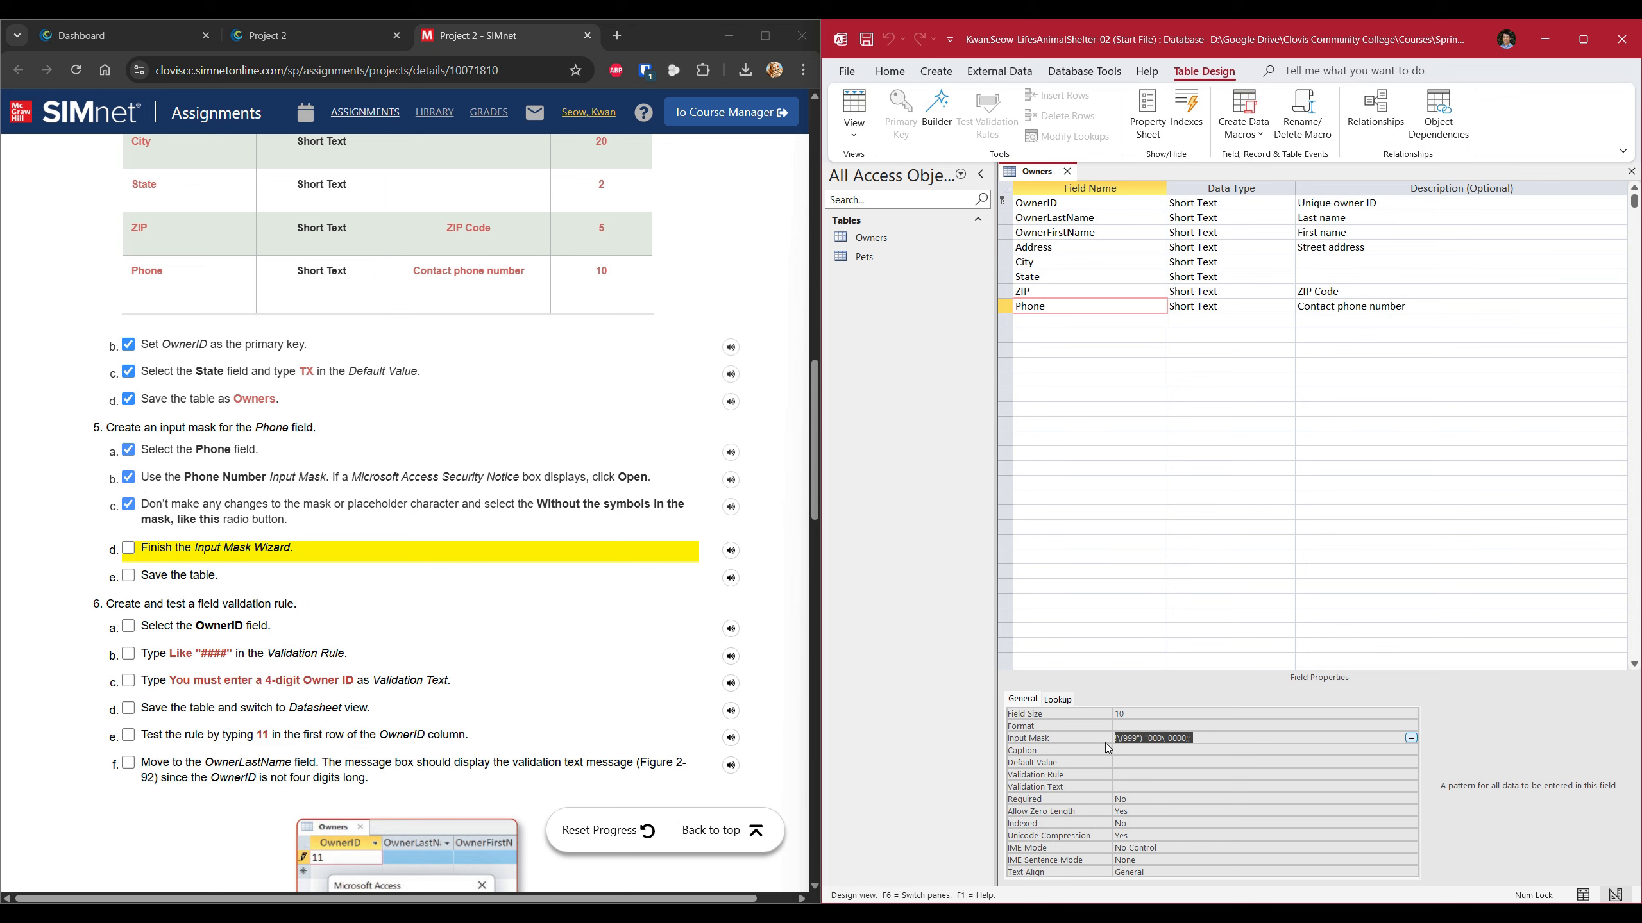
click(235, 550)
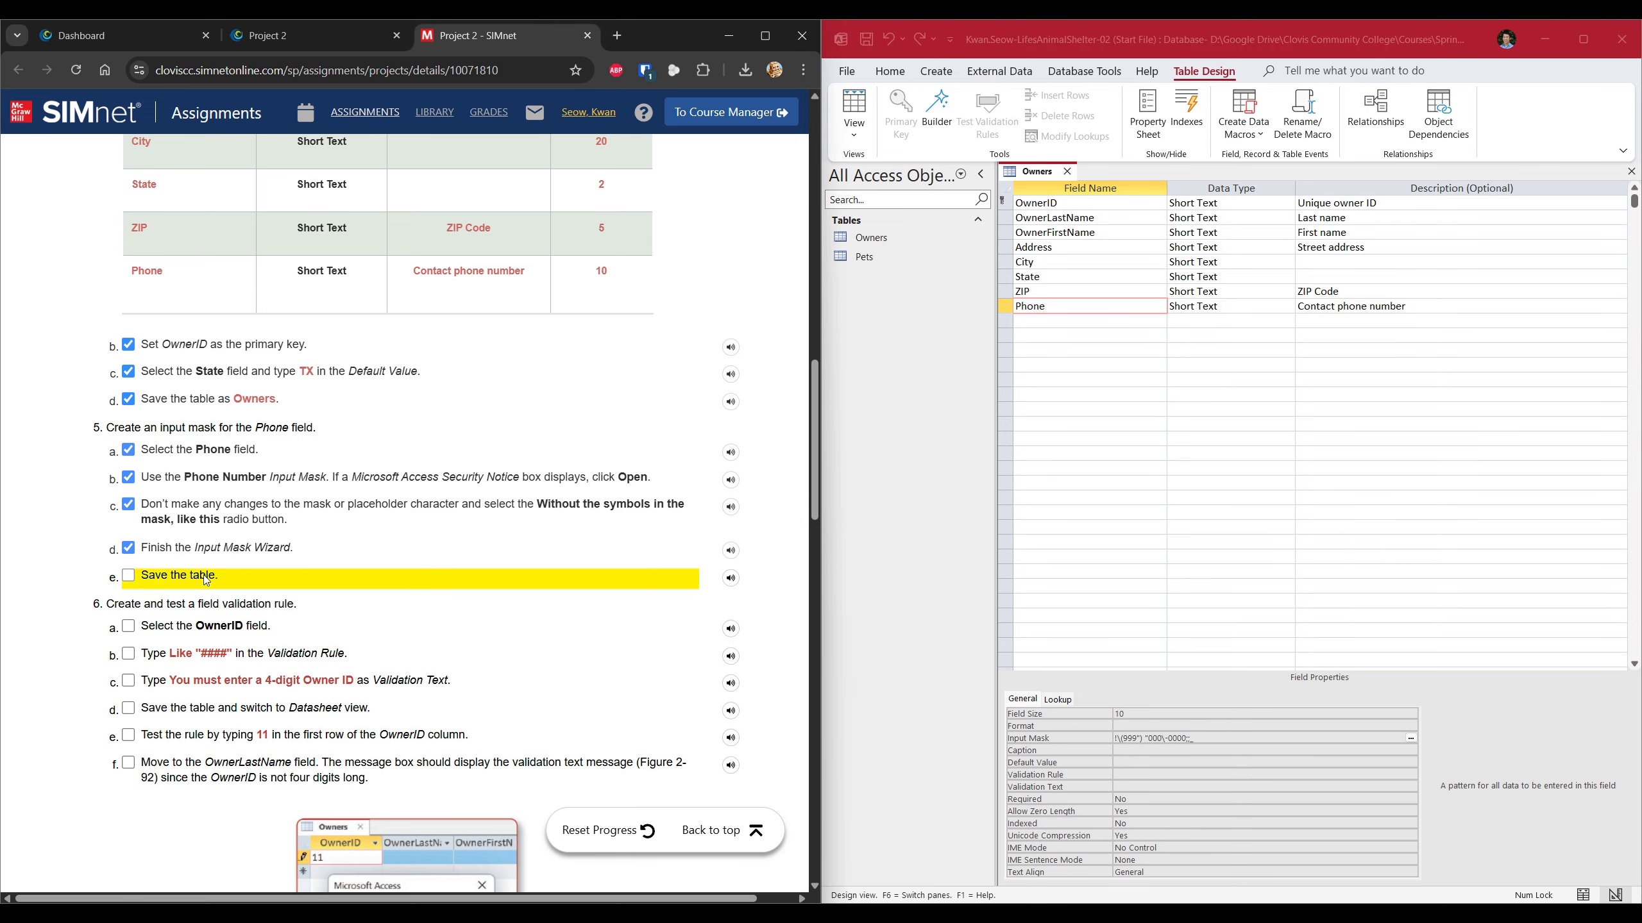
click(213, 576)
Save the Owners table design and select the OwnerID field.
right_click(1037, 171)
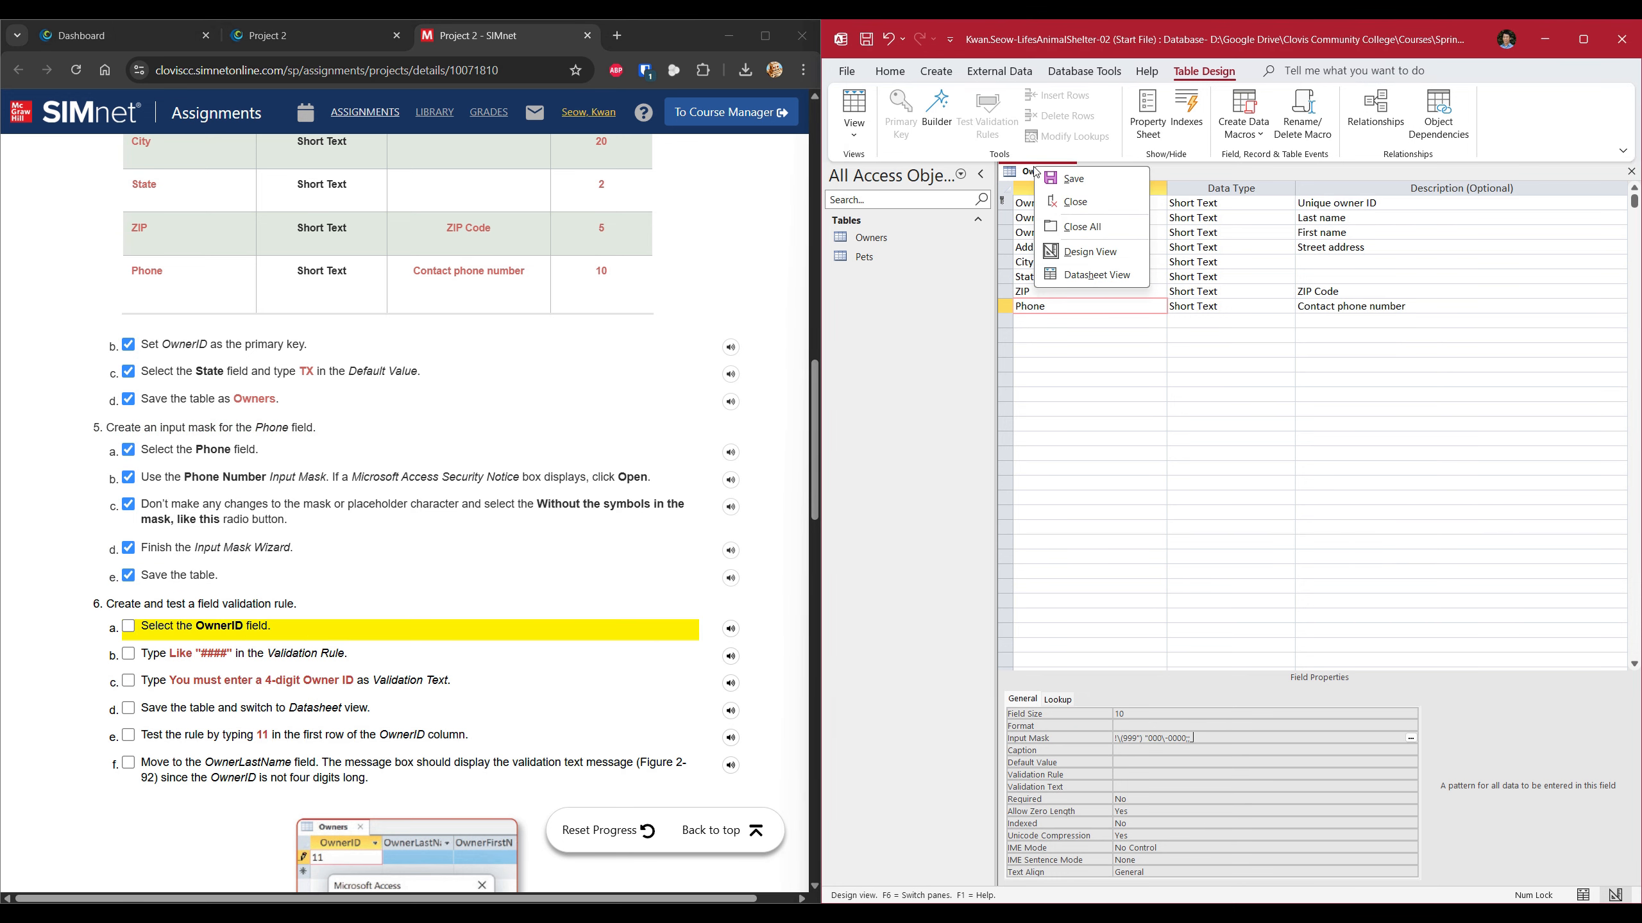
click(1071, 179)
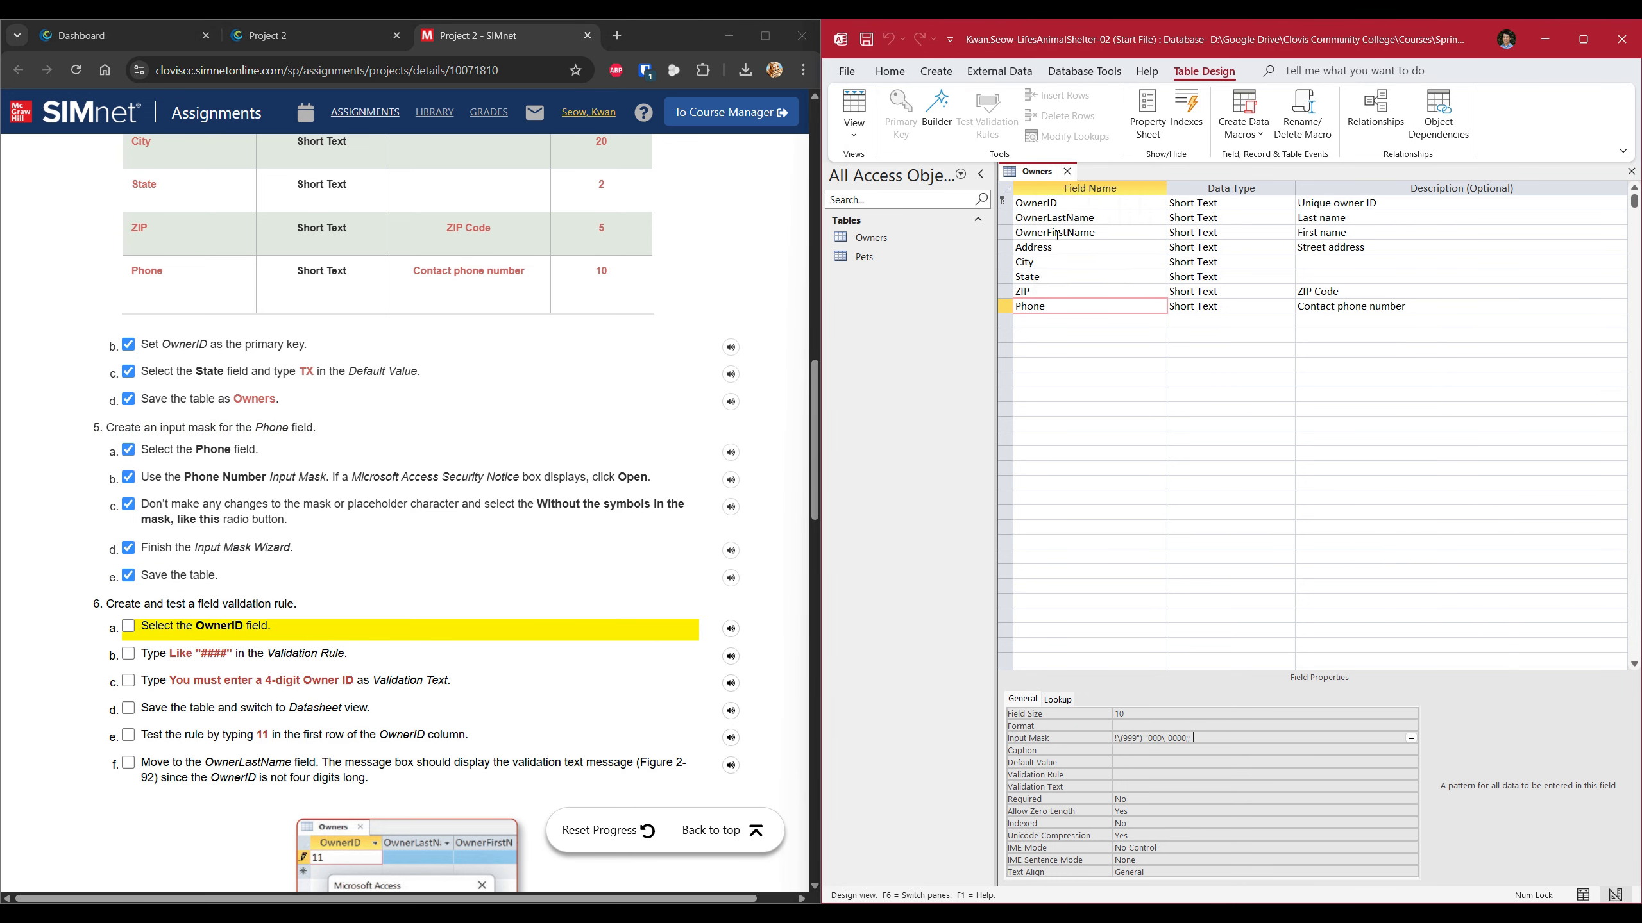
click(1074, 205)
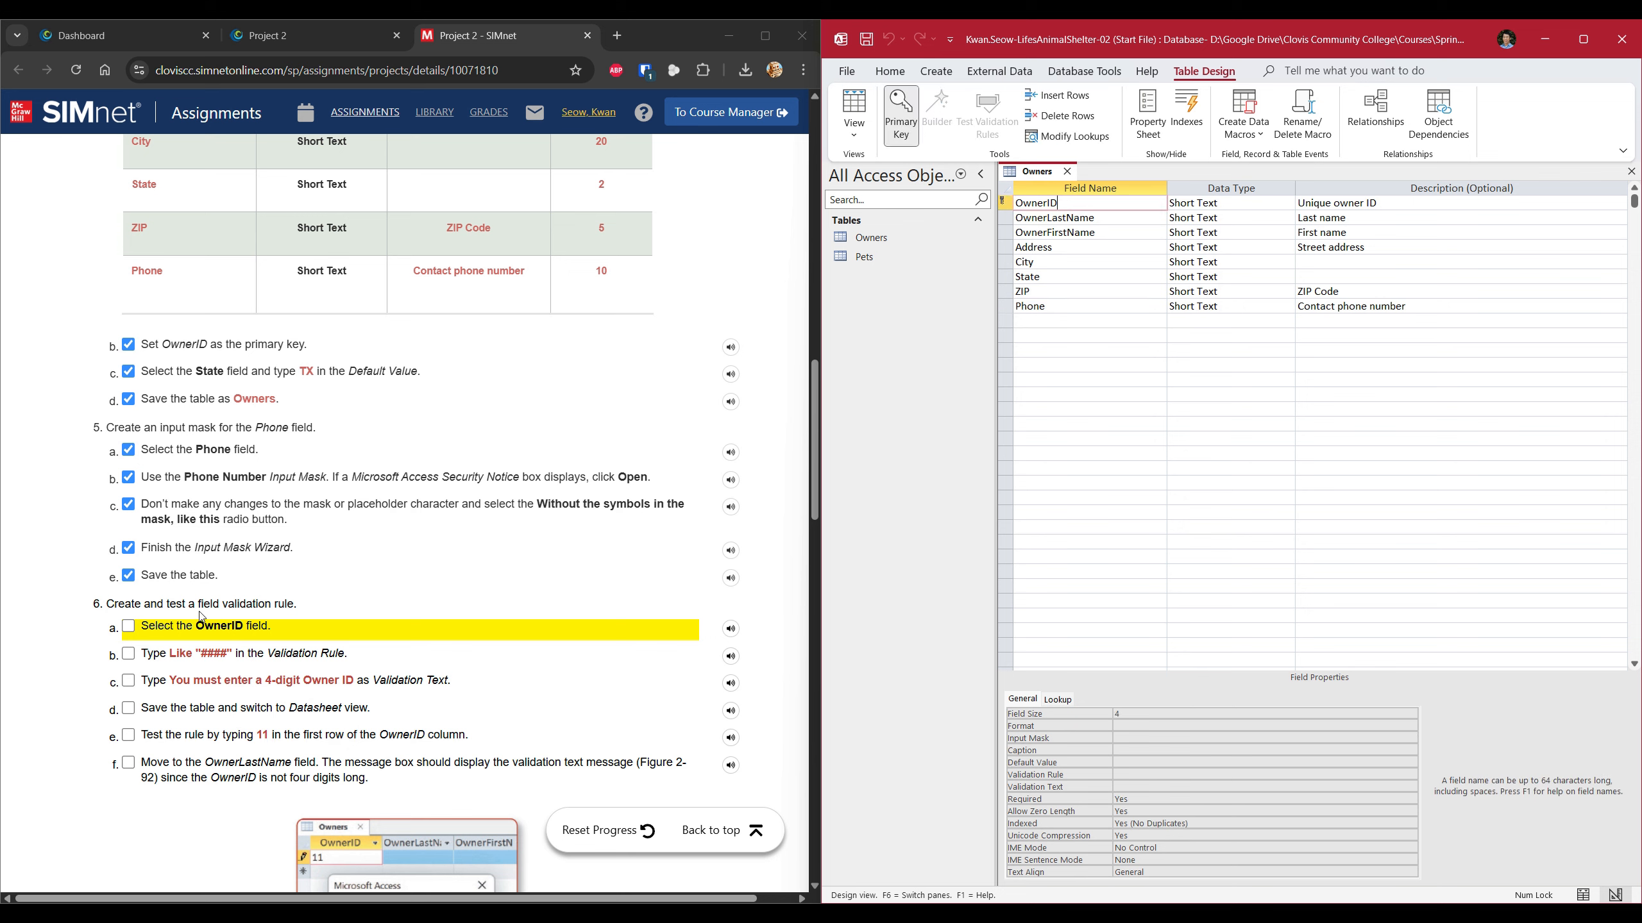
Set OwnerID's Validation Rule to Like "####", ticking SIMnet steps 6a and 6b.
click(129, 626)
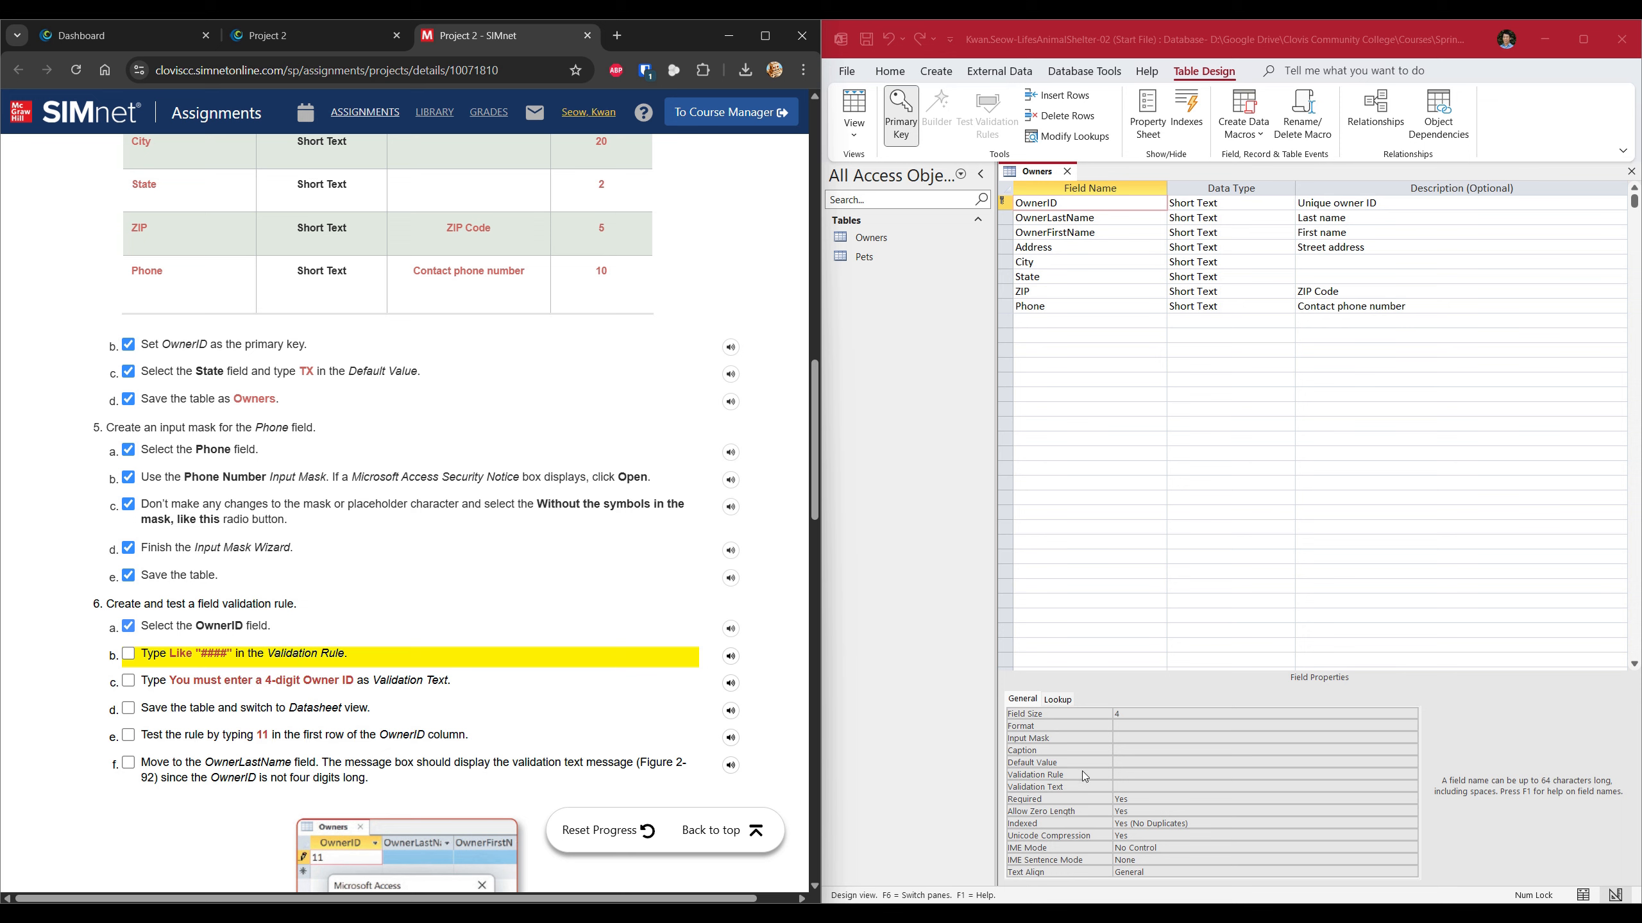
click(1141, 774)
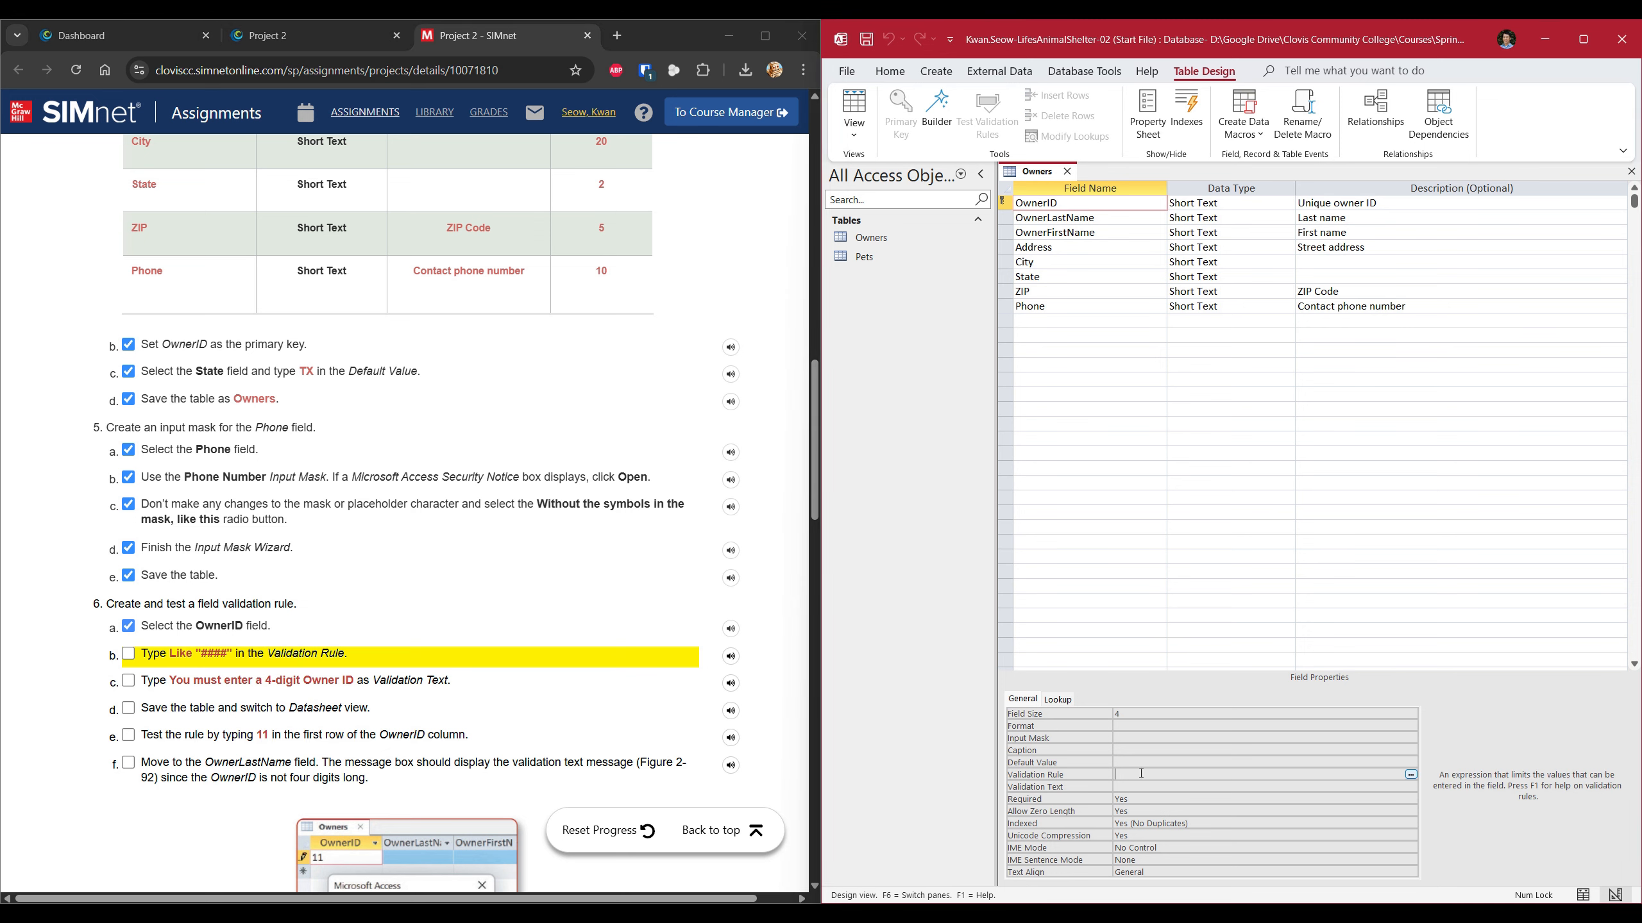
text(Like "####)
click(127, 654)
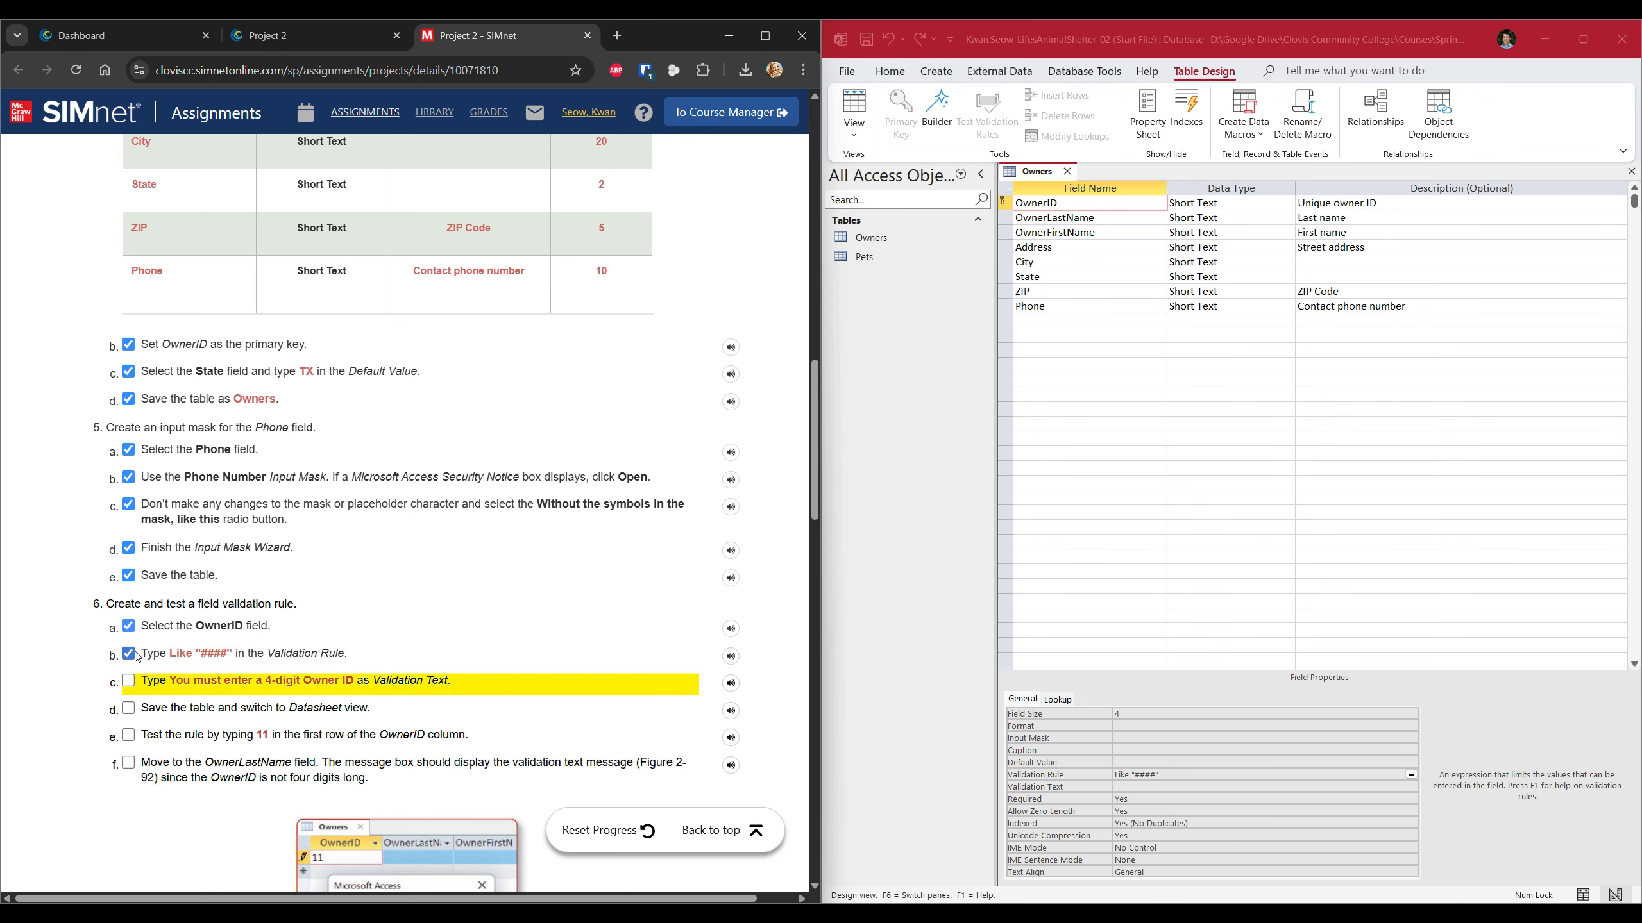
Set OwnerID's Validation Text to 'You must enter a 4-digit Owner ID'.
click(1168, 786)
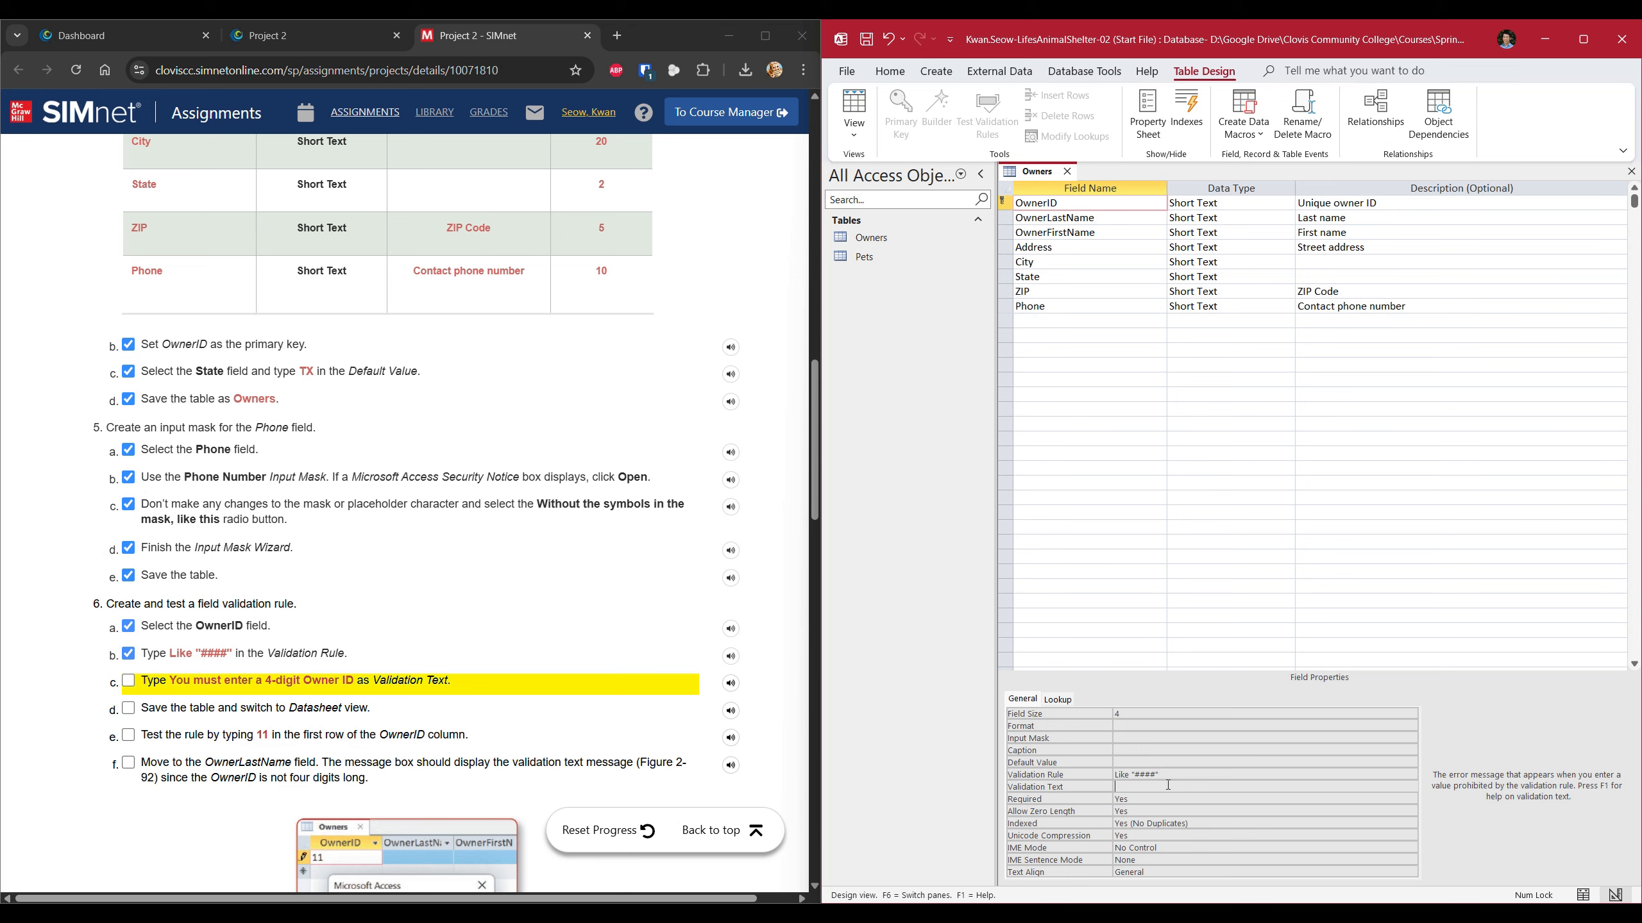
text(You must enter a 4-digit Owner ID)
click(603, 576)
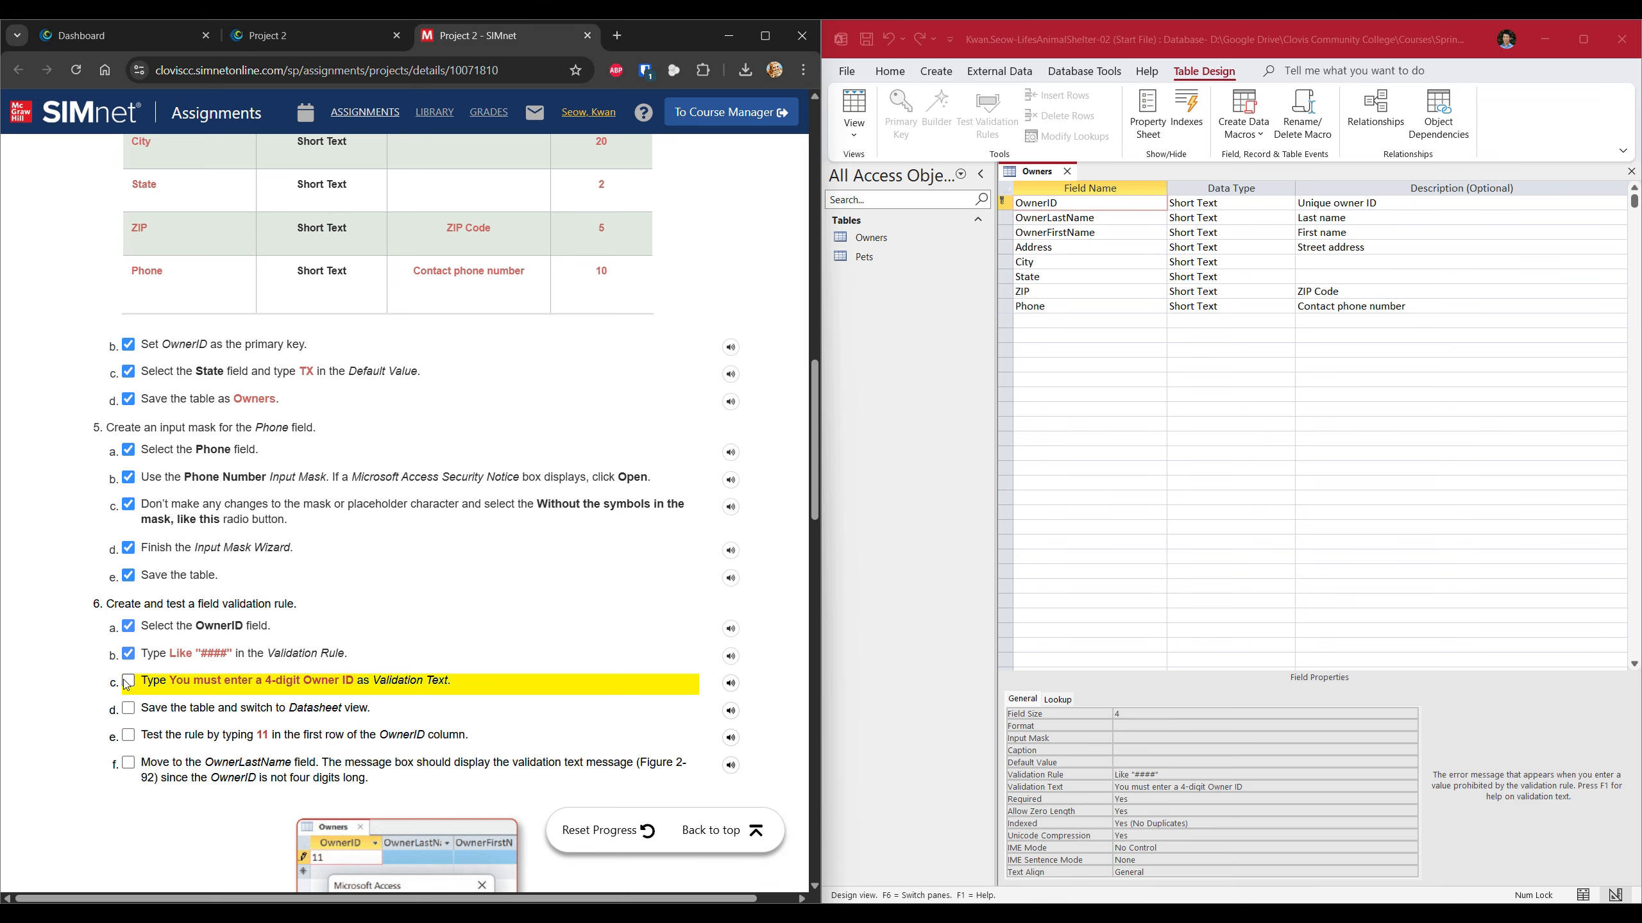
right_click(1047, 171)
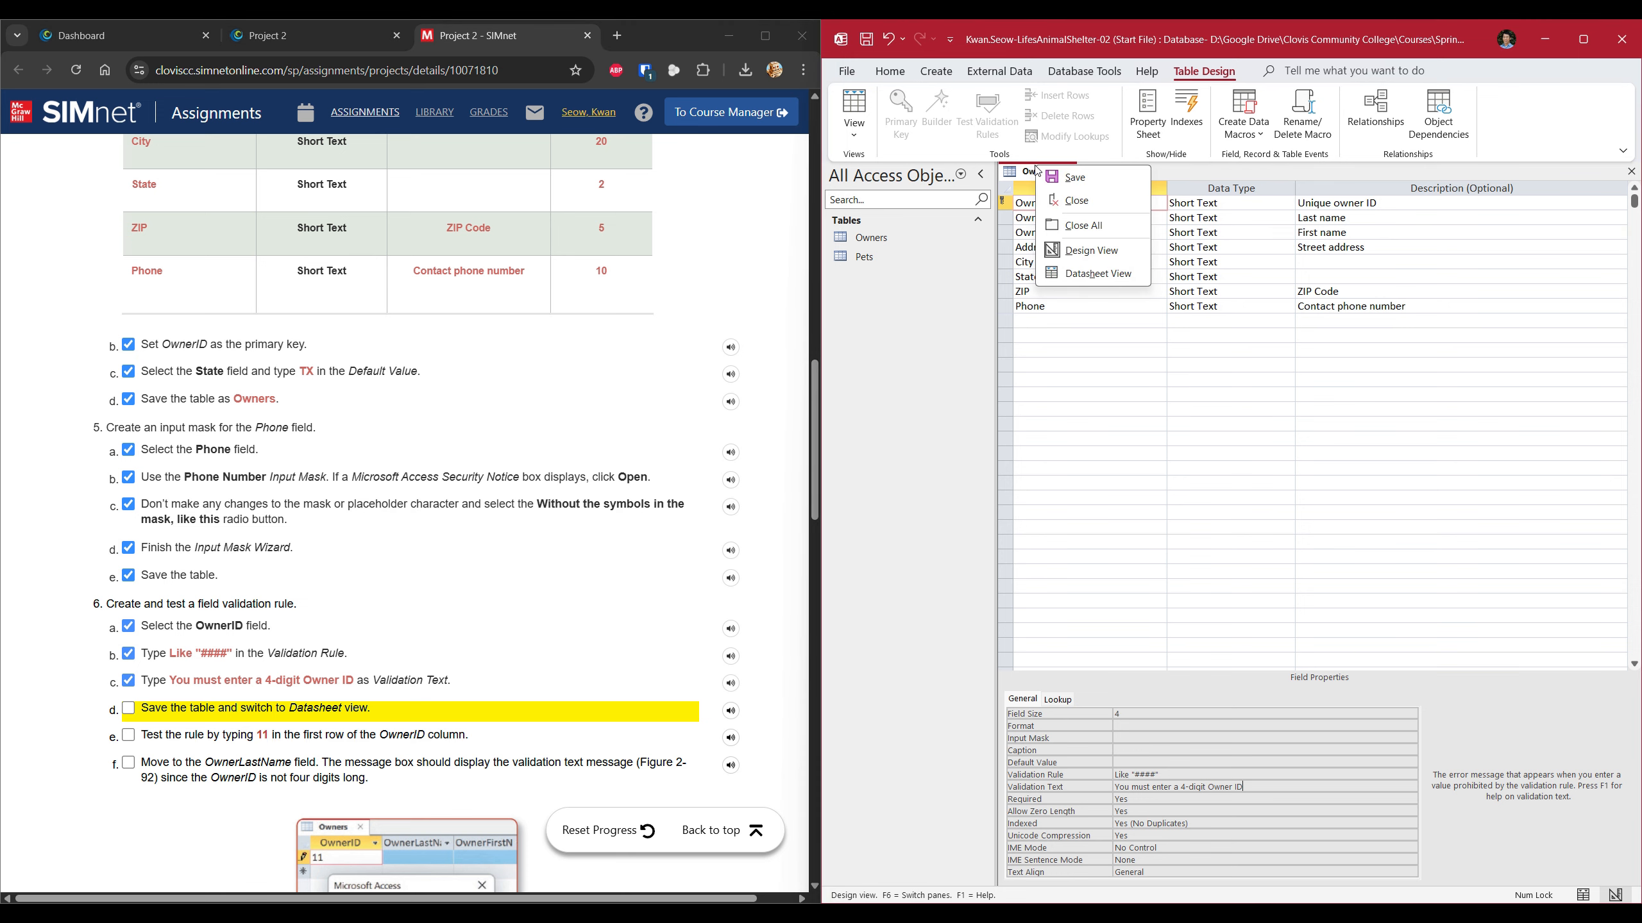
Save the Owners table and switch it to Datasheet View, ticking step 6d.
click(1058, 181)
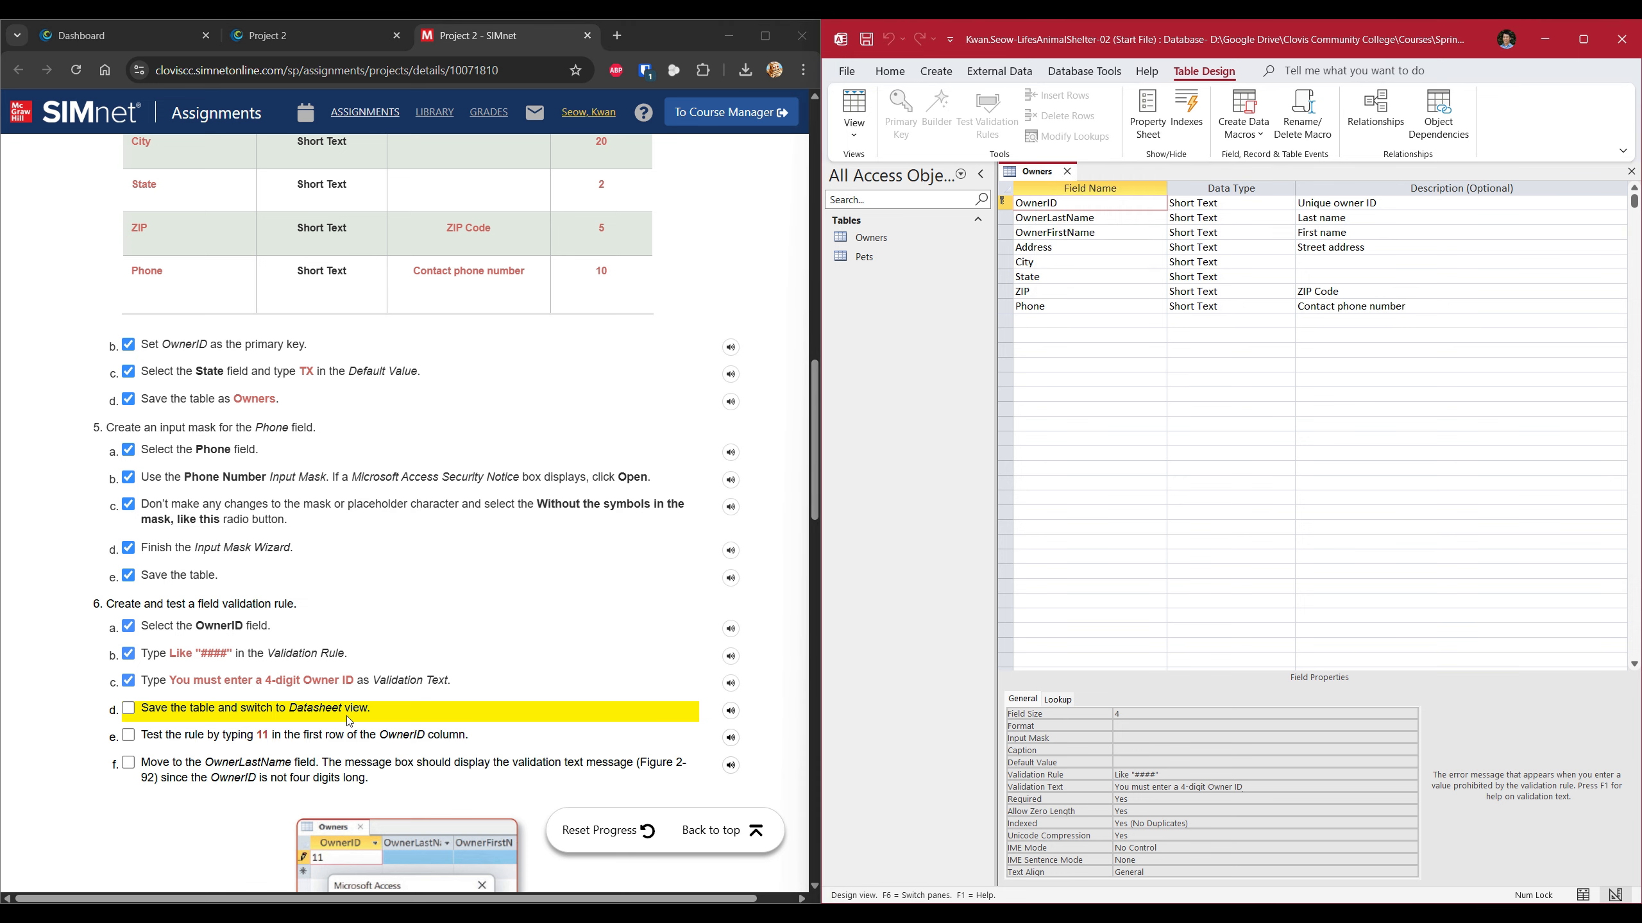
click(854, 131)
click(893, 161)
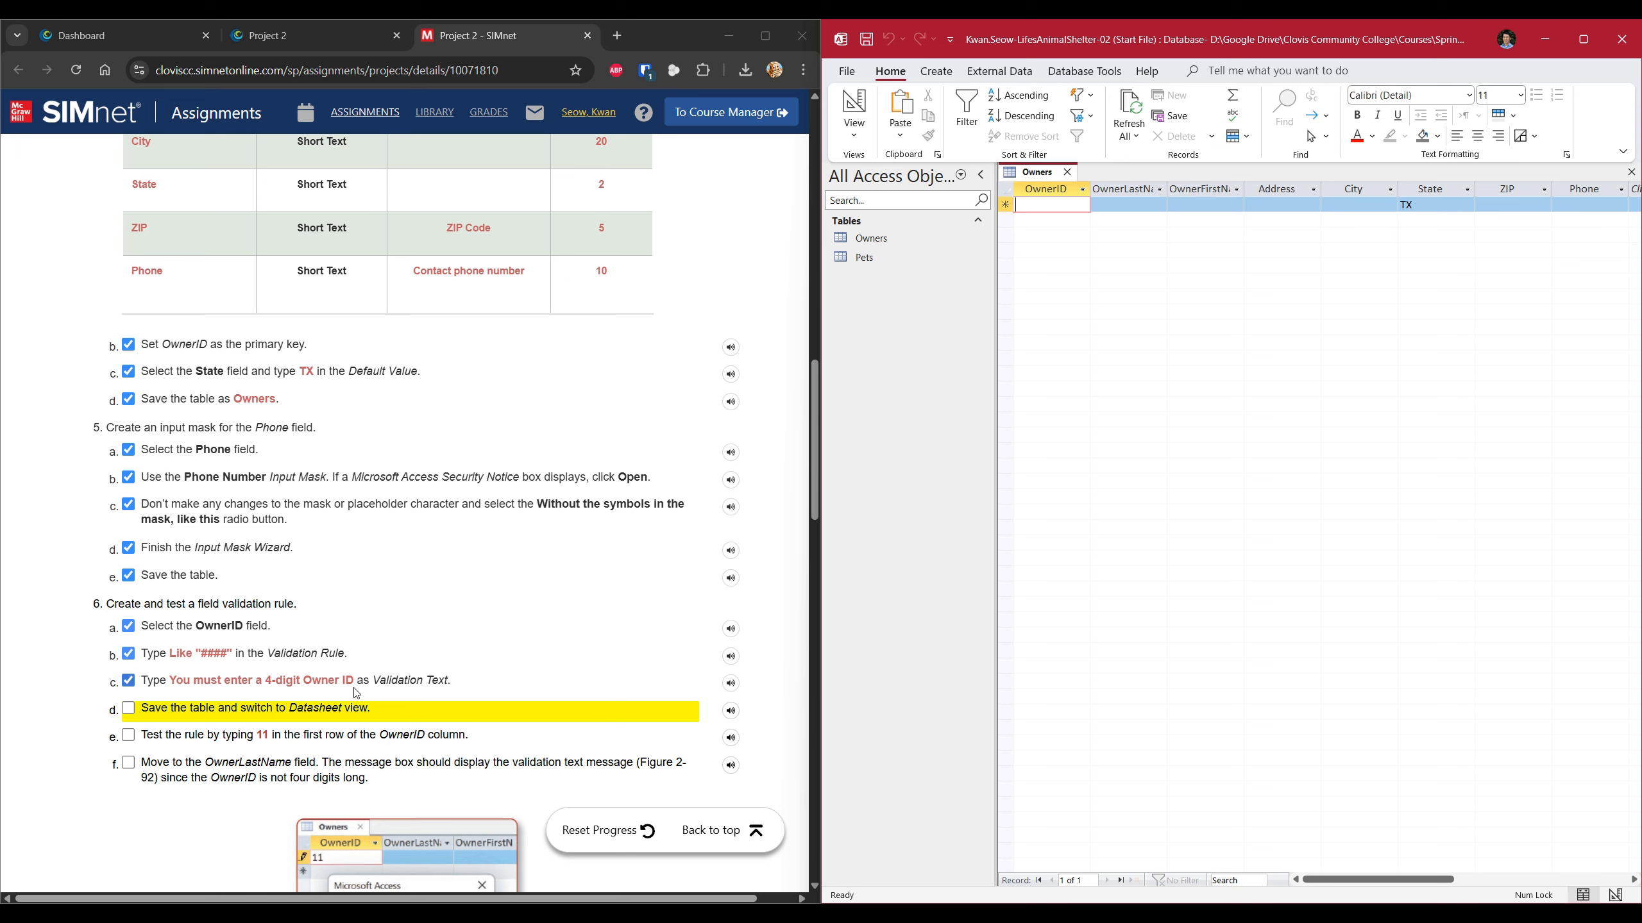
click(557, 648)
Test OwnerID: 11 is rejected, then 1111 is accepted; tick step 6e.
click(1076, 205)
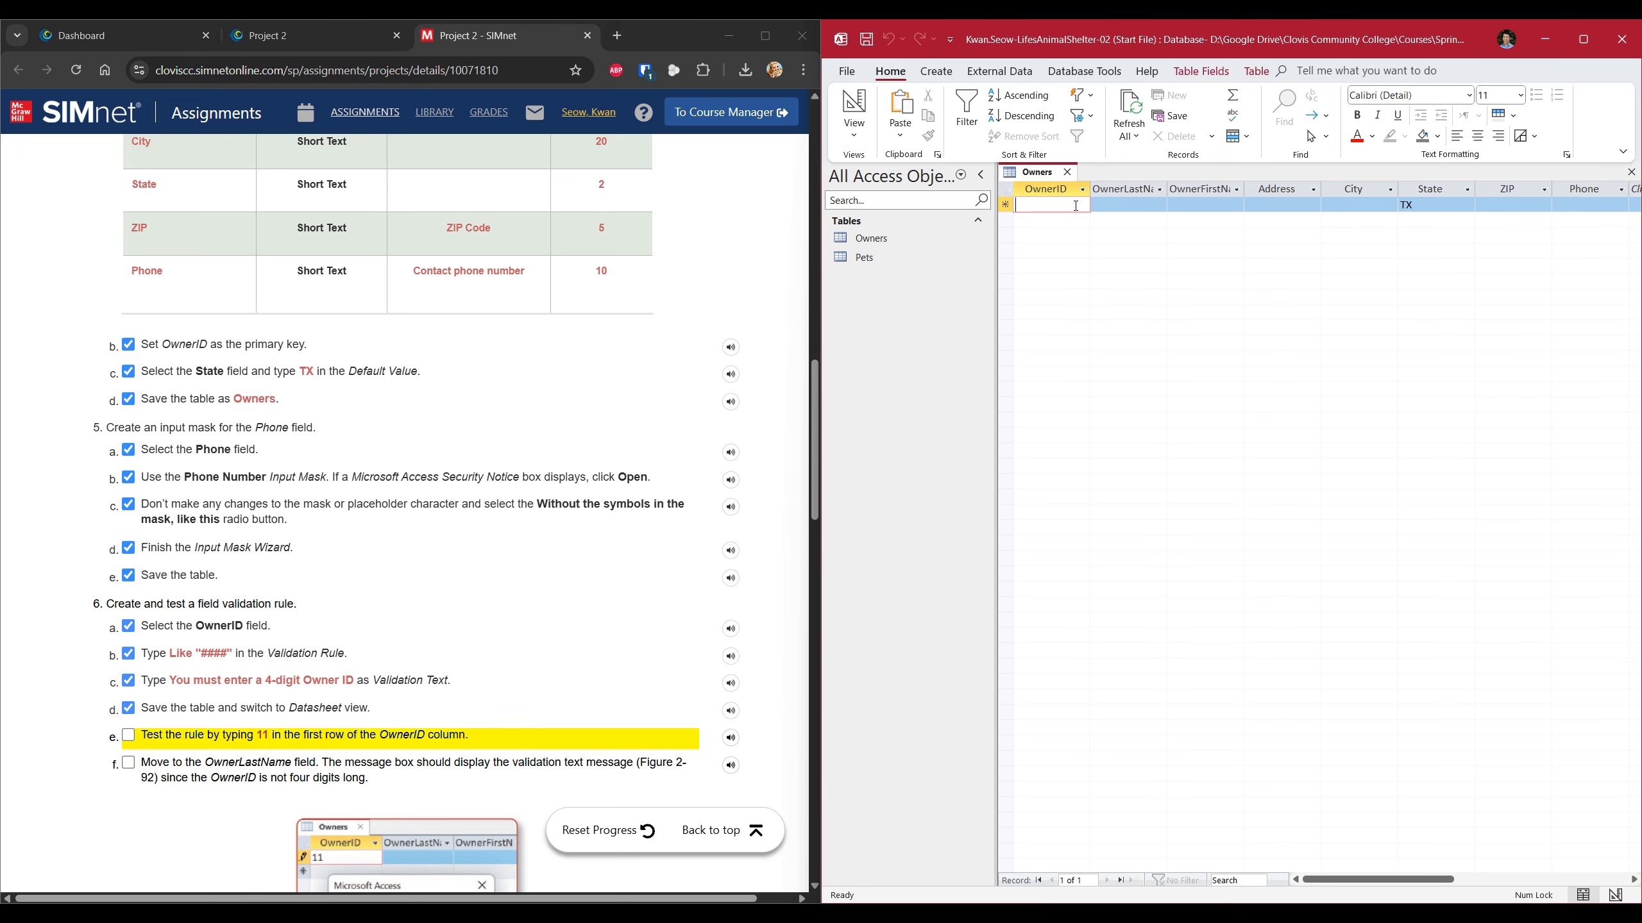
text(11)
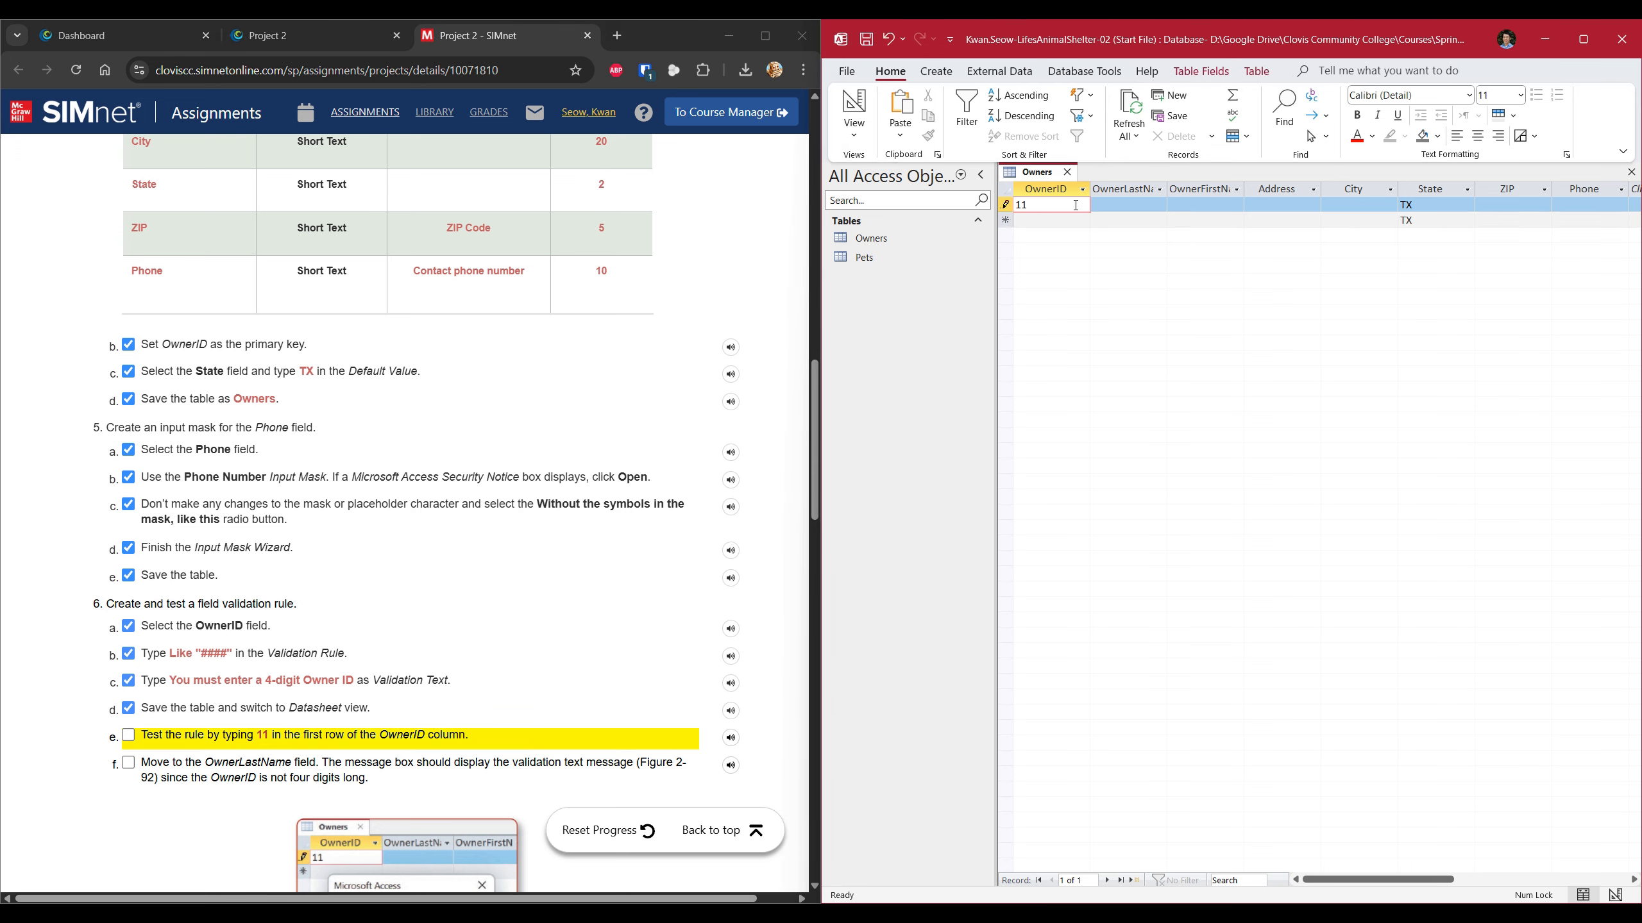
click(1109, 205)
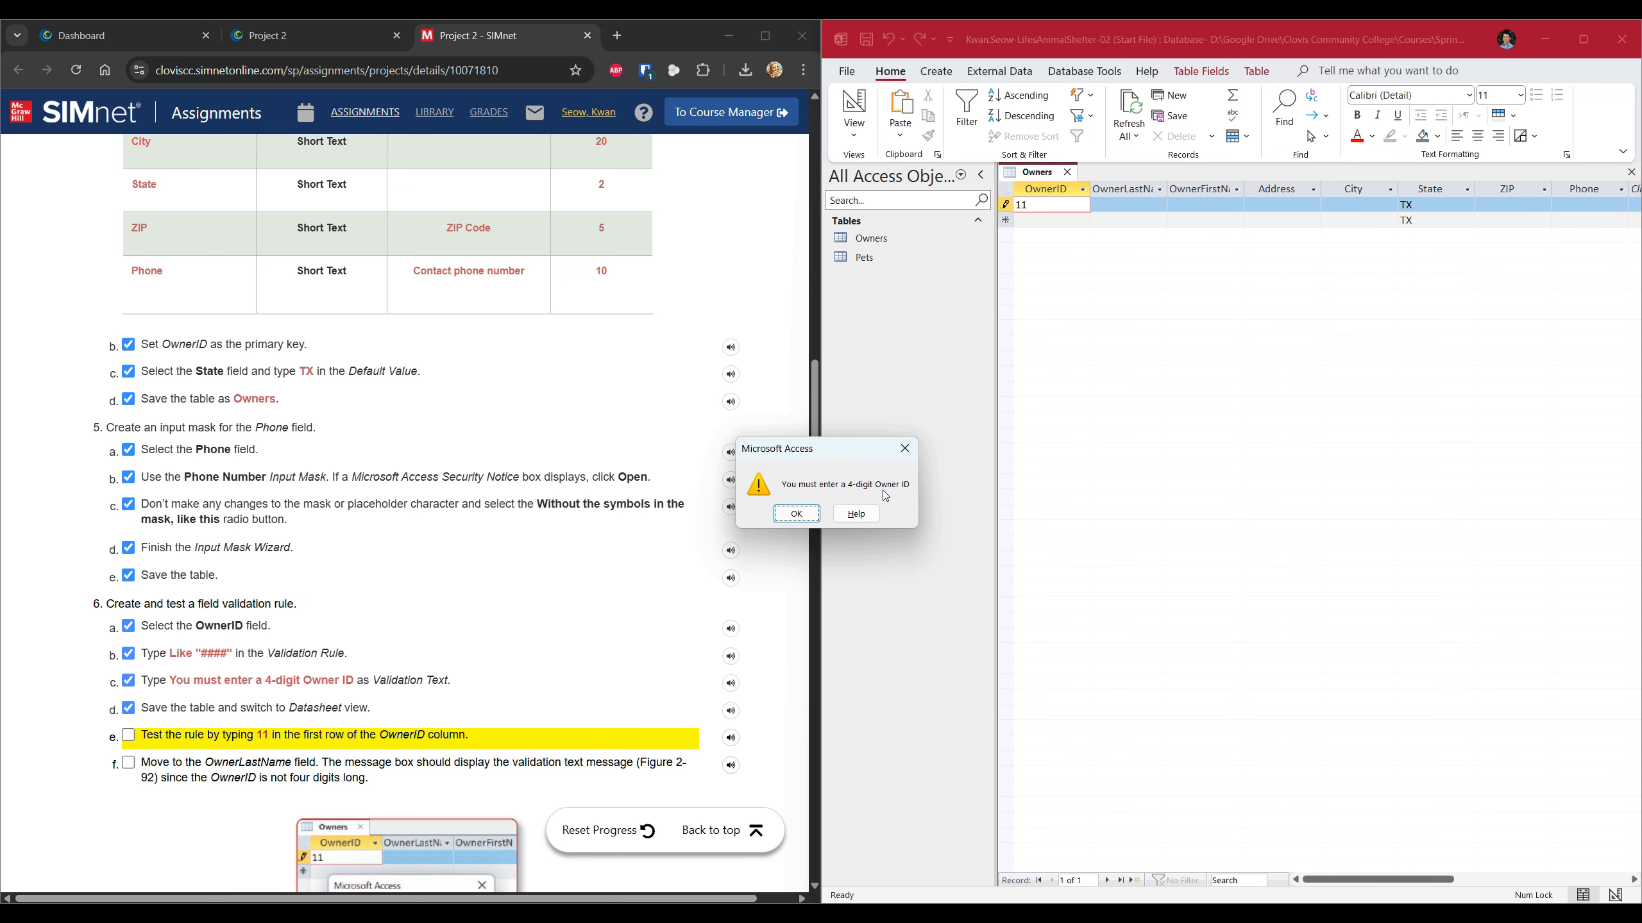
click(797, 514)
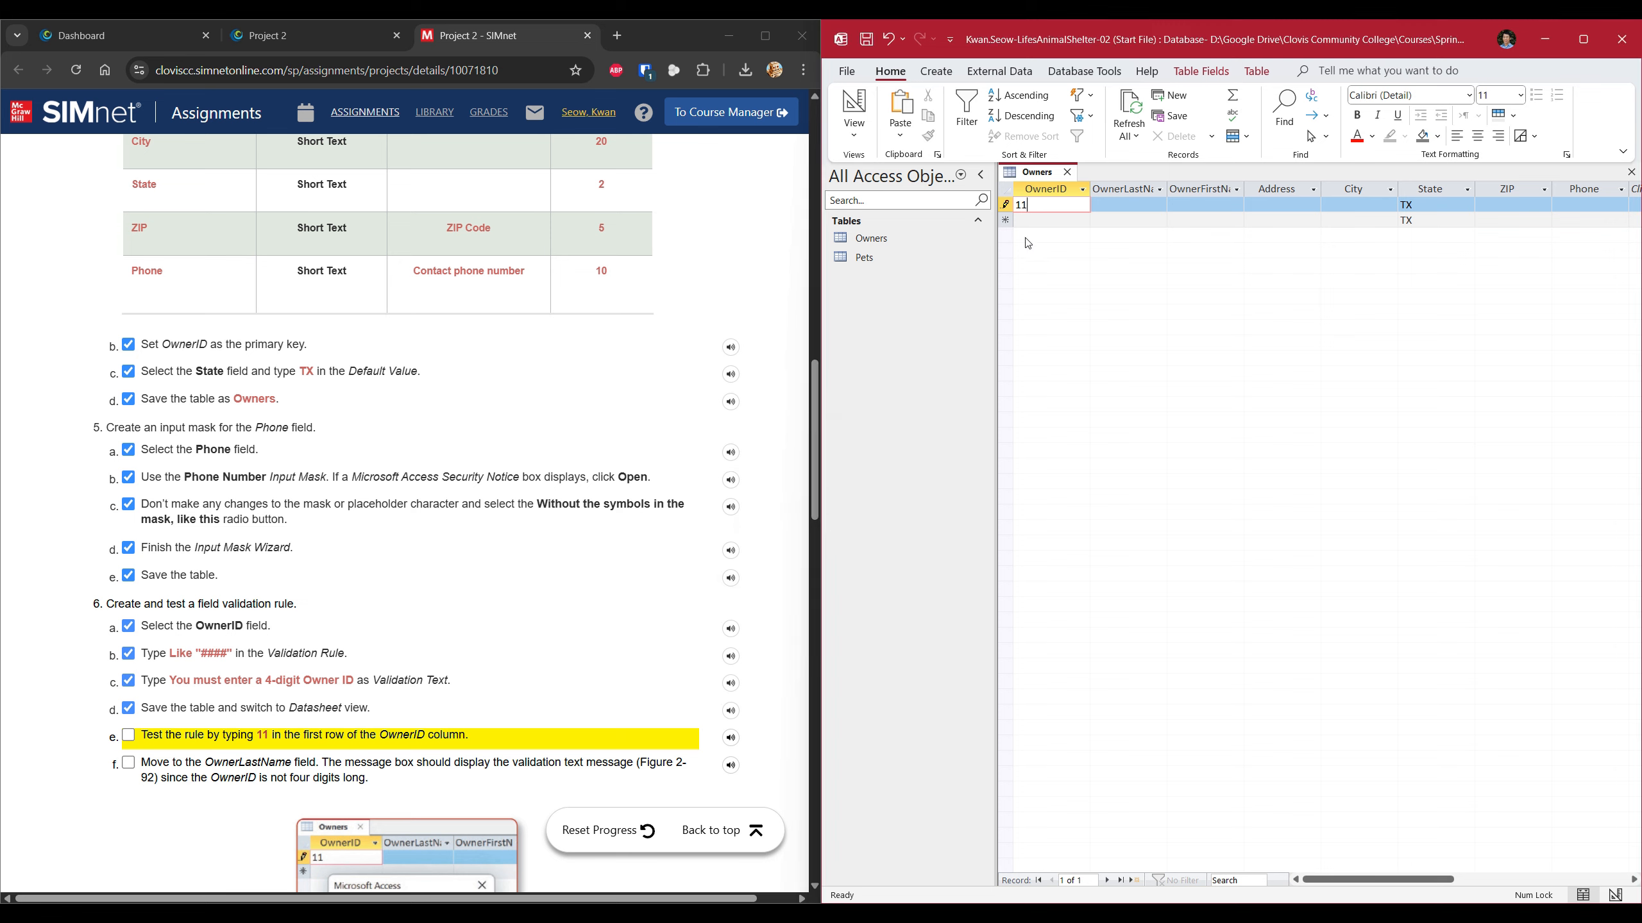
text(11)
key(Tab)
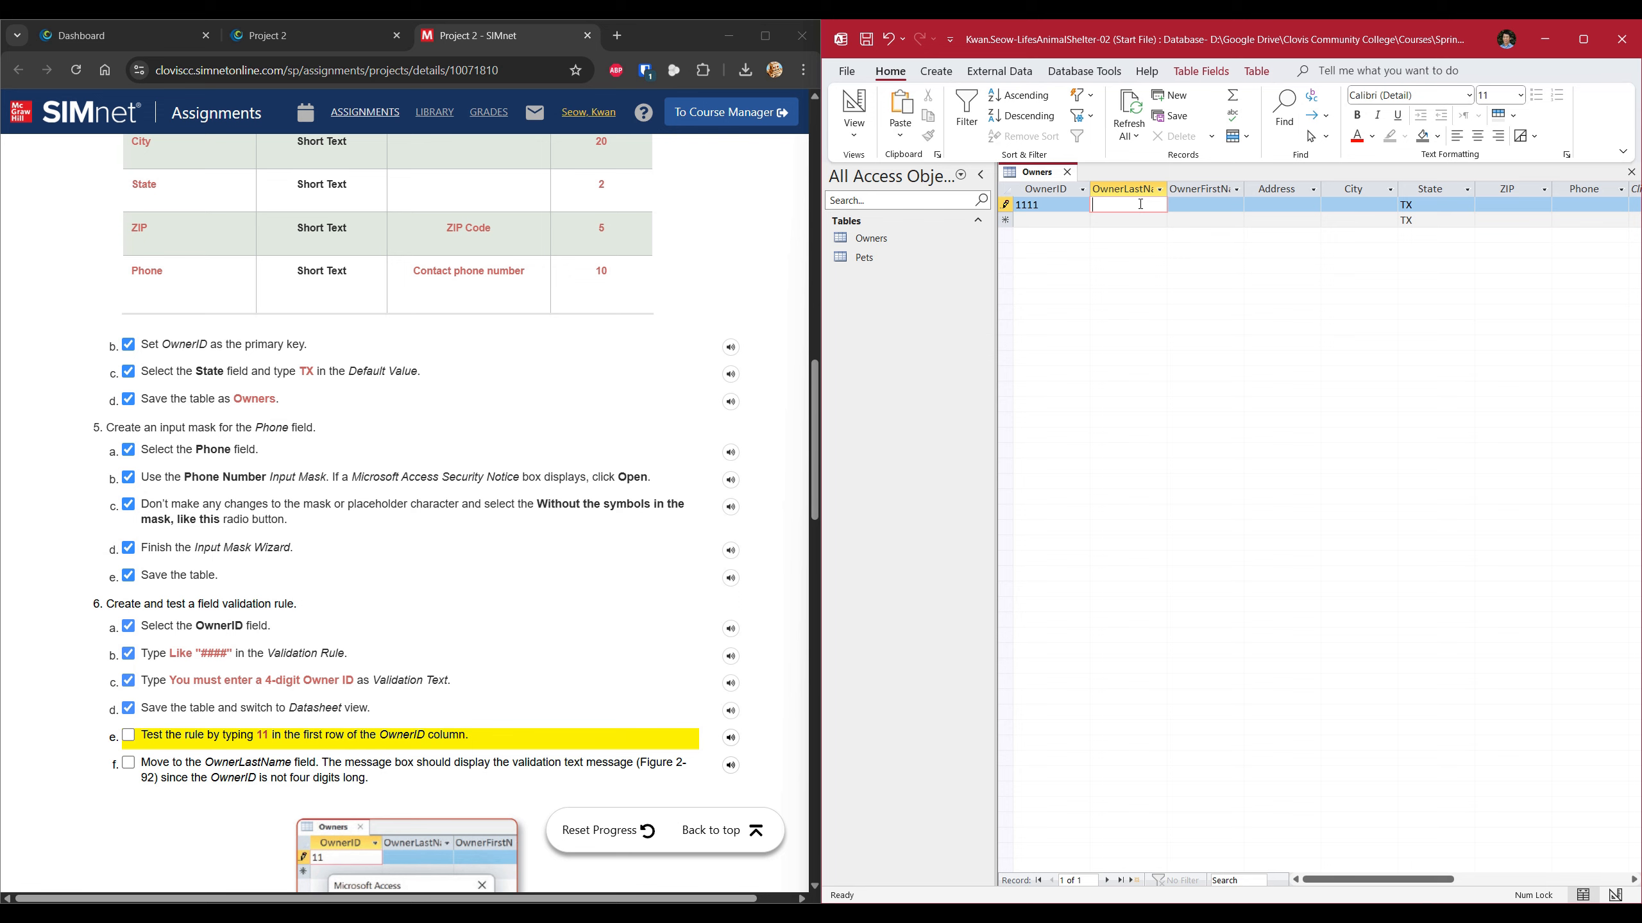
click(134, 741)
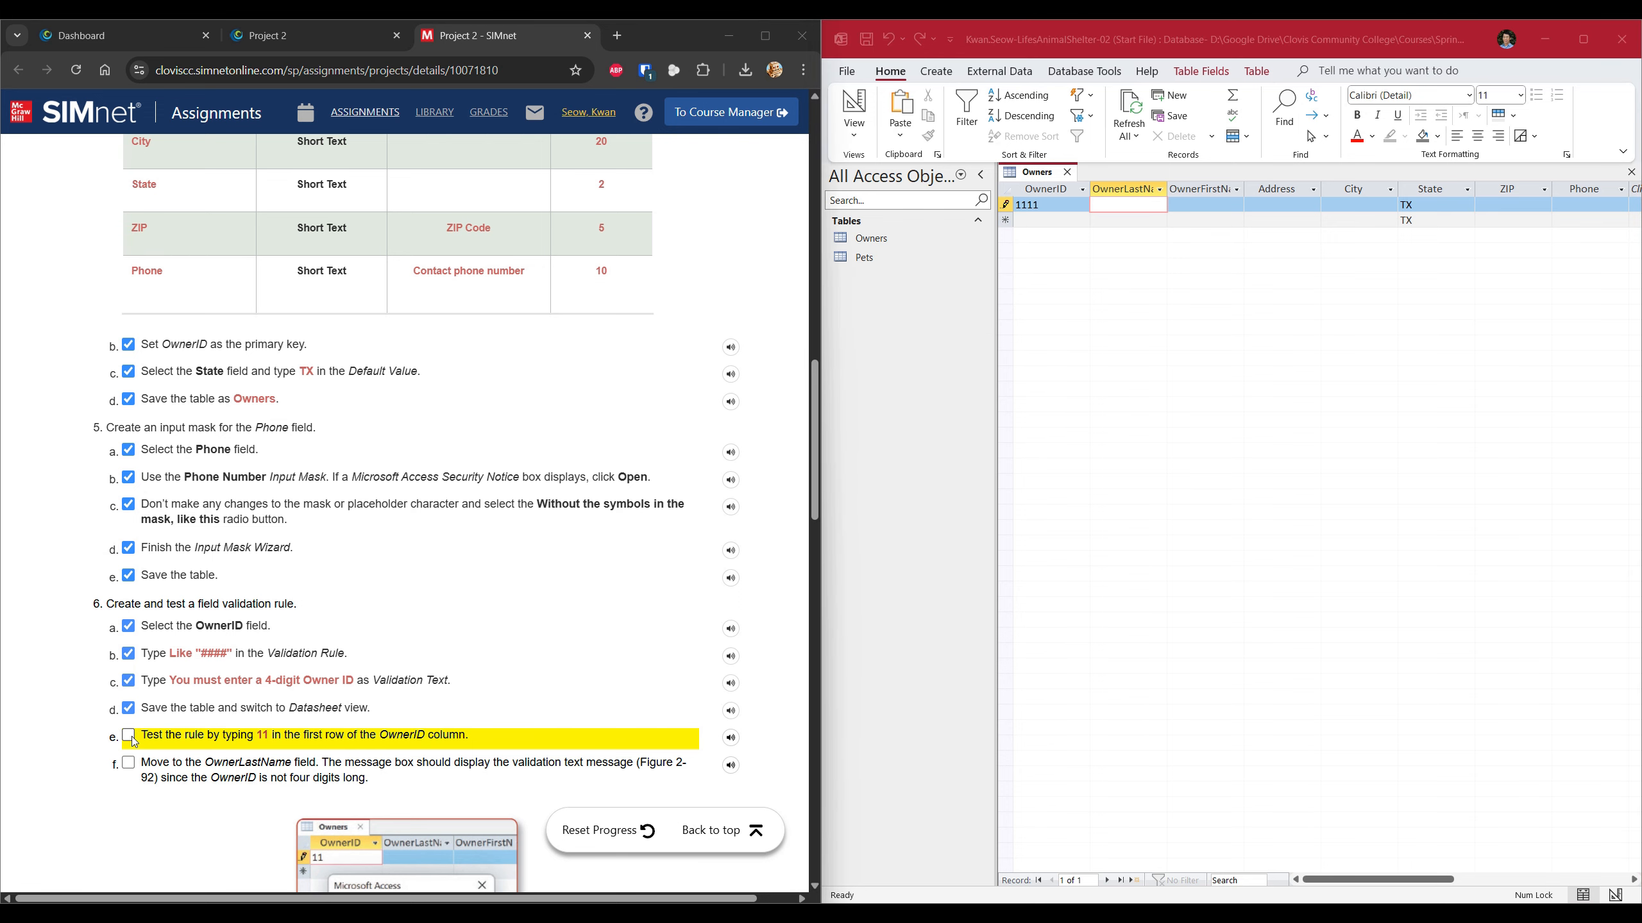
click(134, 741)
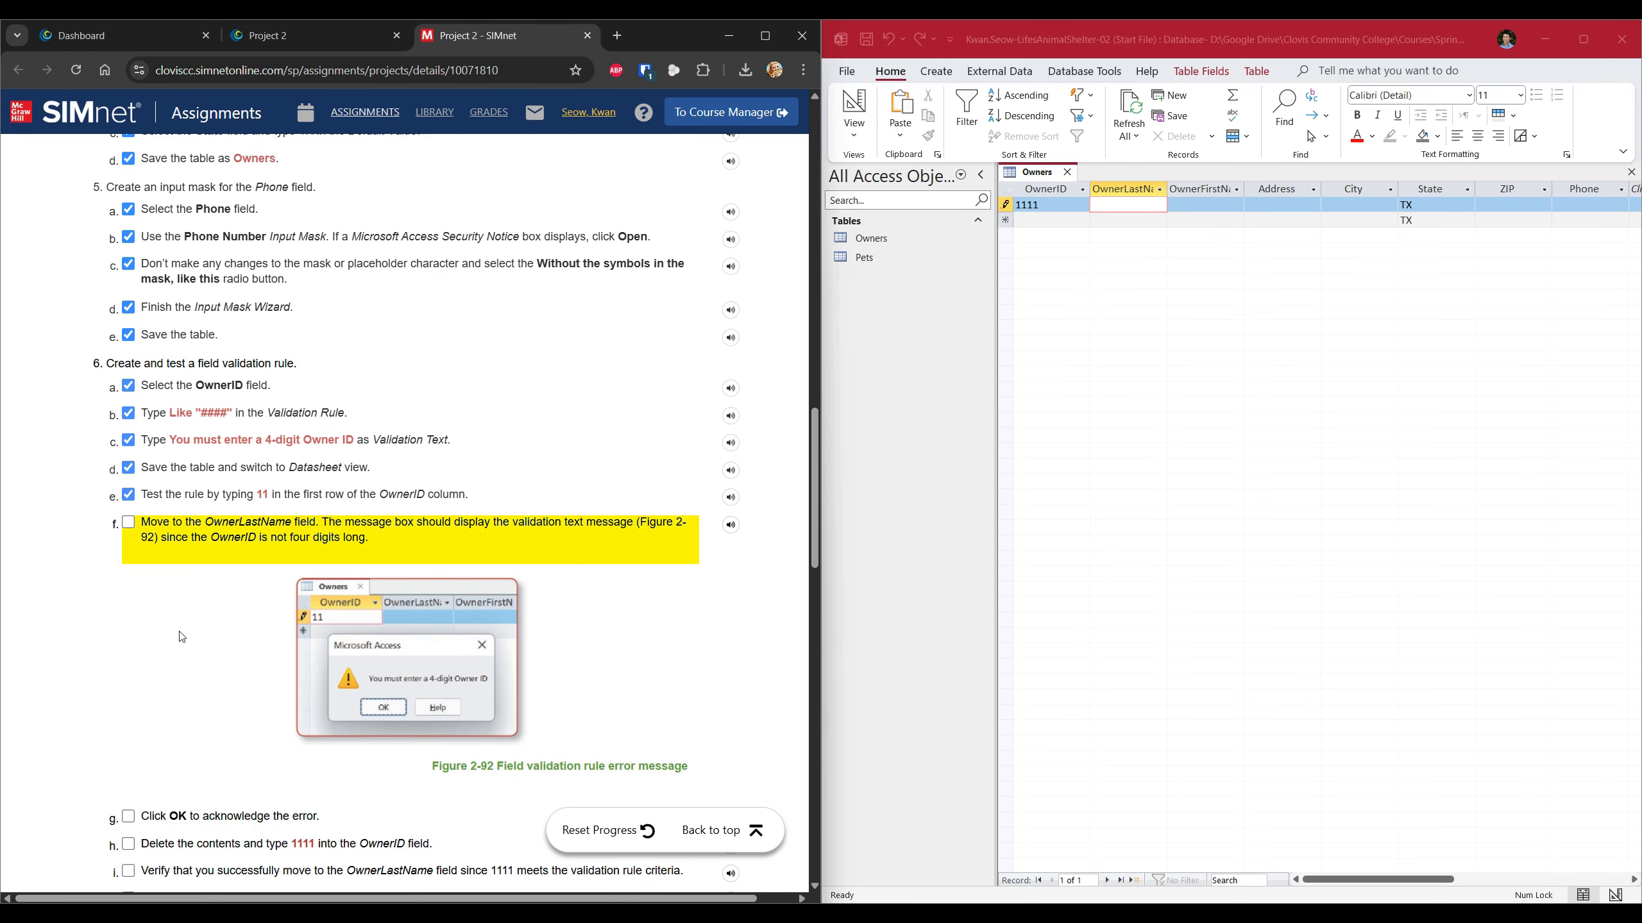
Clear the 1111 OwnerID value and tick the remaining SIMnet steps 6f through 6j.
click(129, 522)
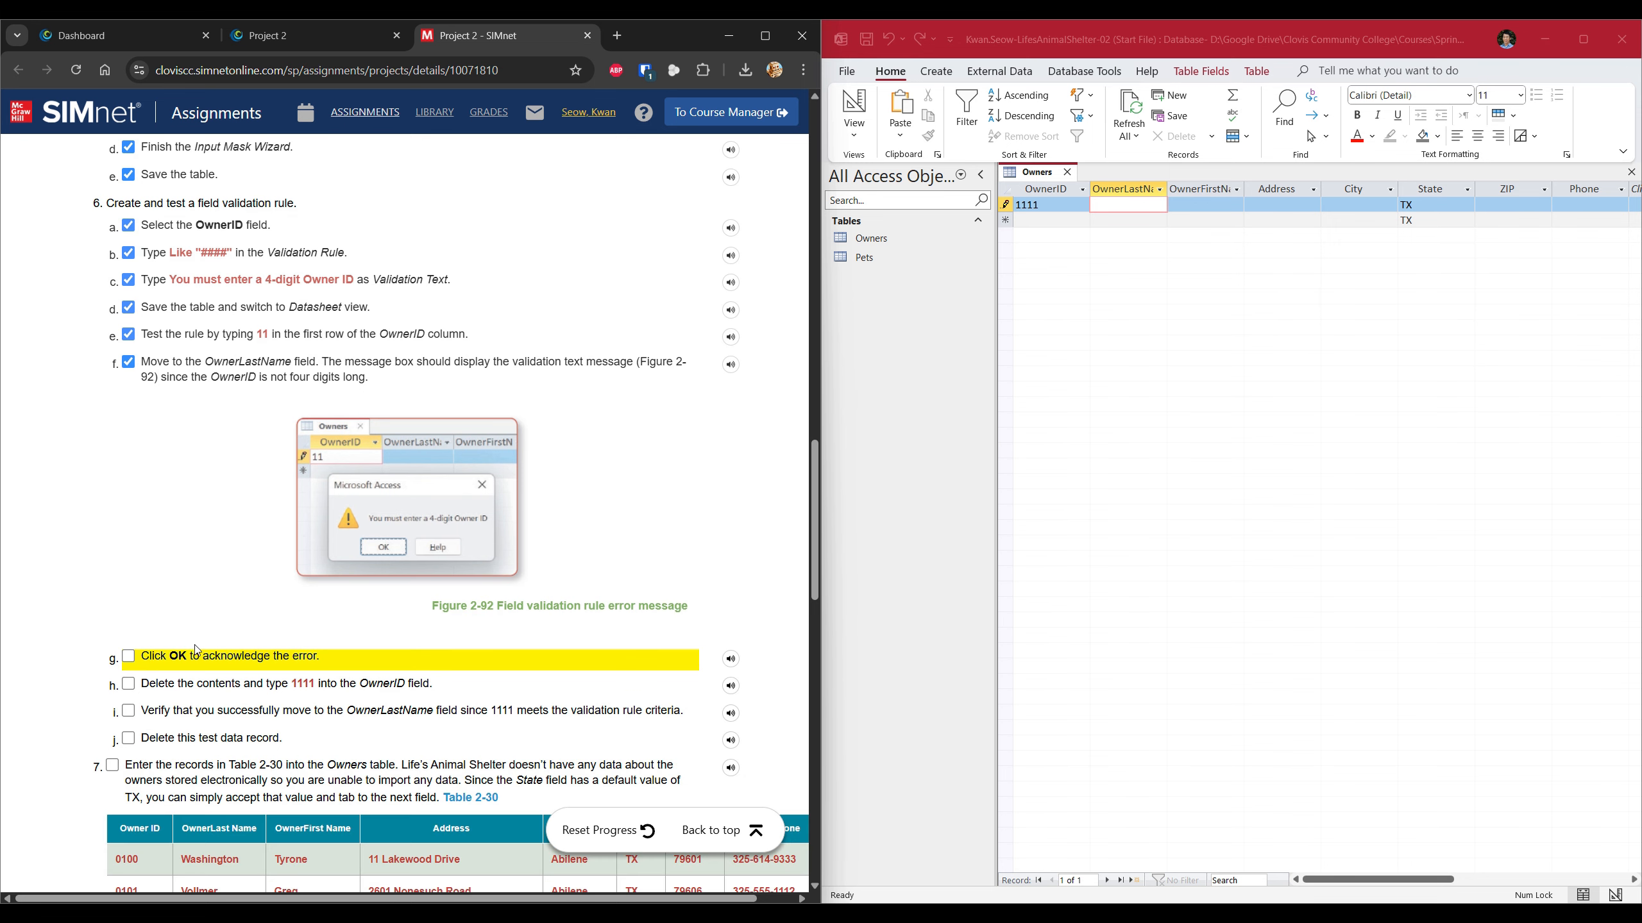
click(189, 661)
click(200, 525)
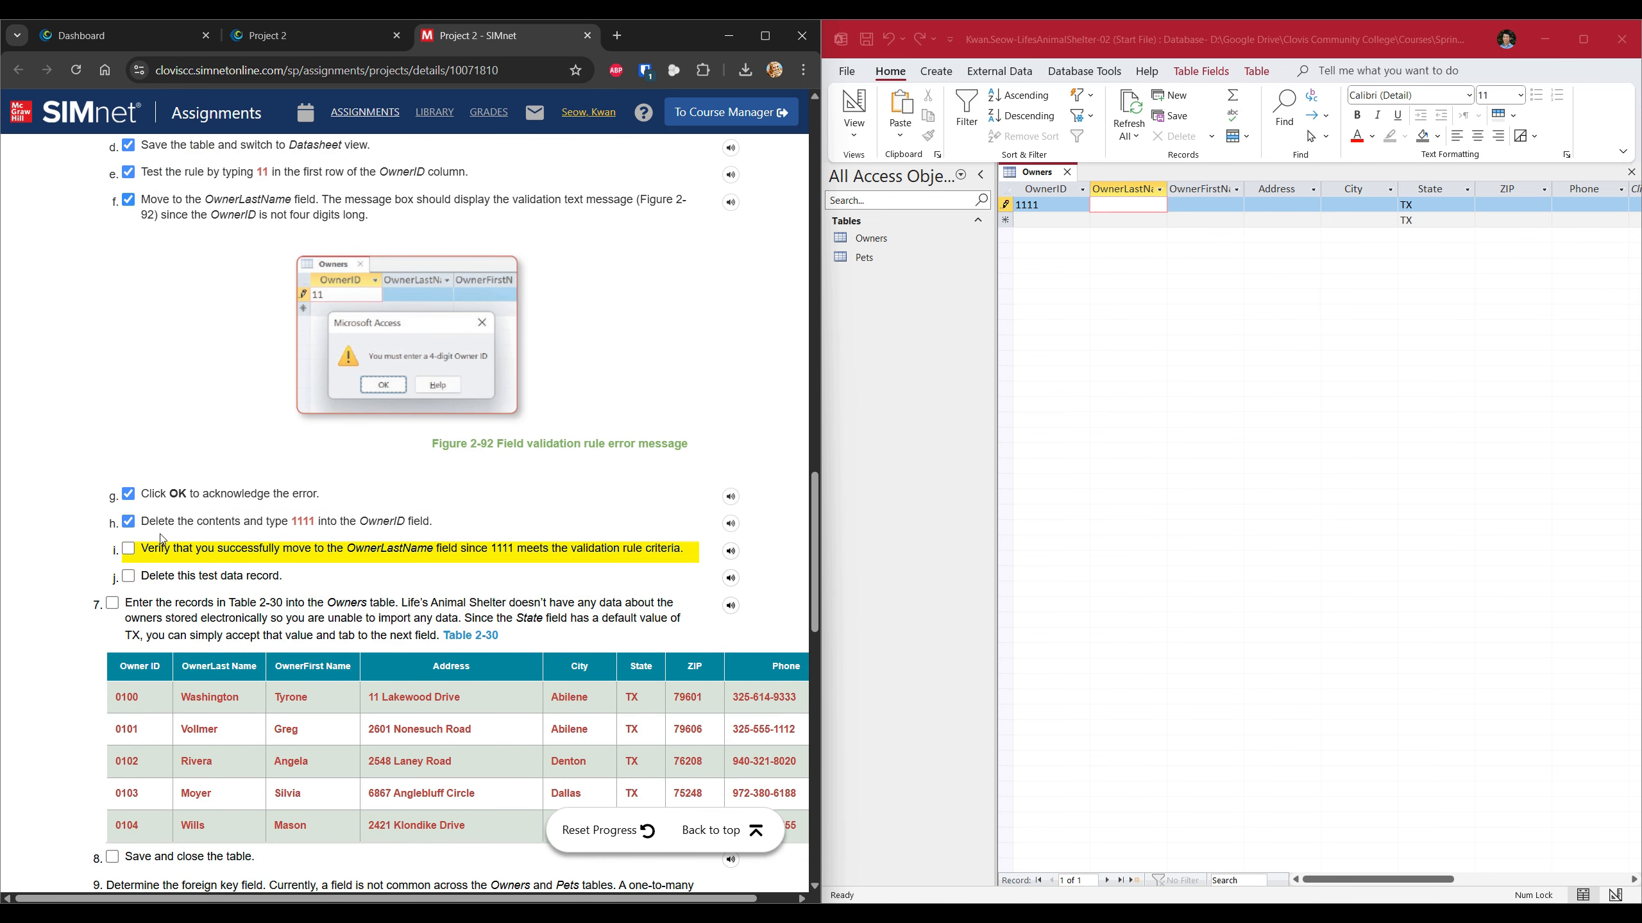
click(1035, 206)
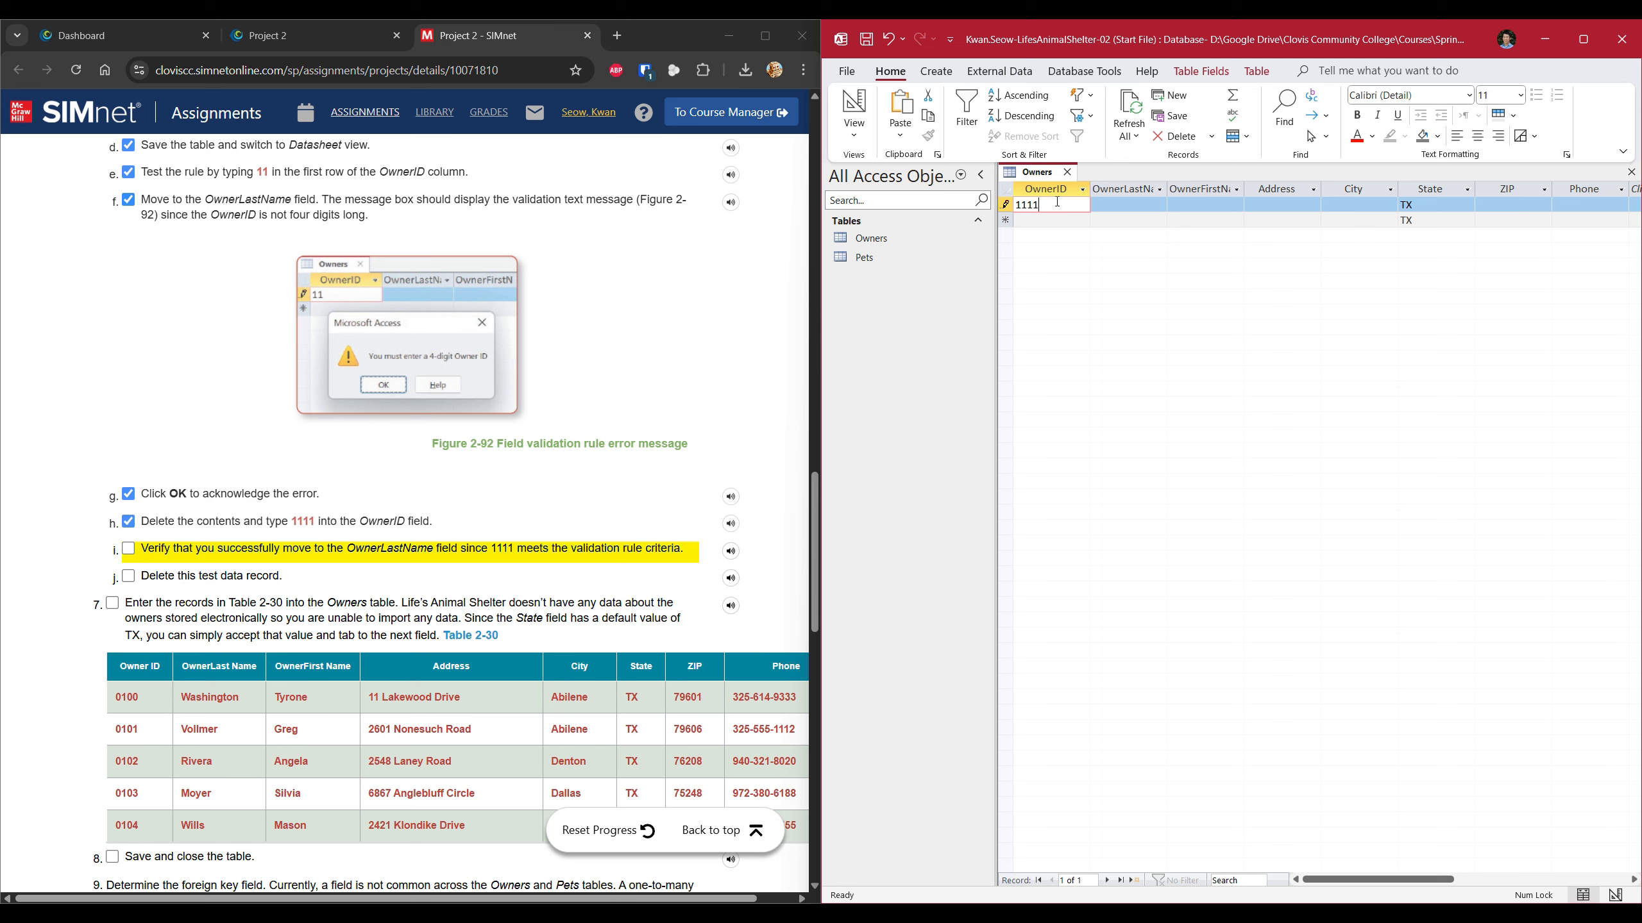
double_click(1057, 202)
key(BackSpace)
click(129, 548)
click(129, 575)
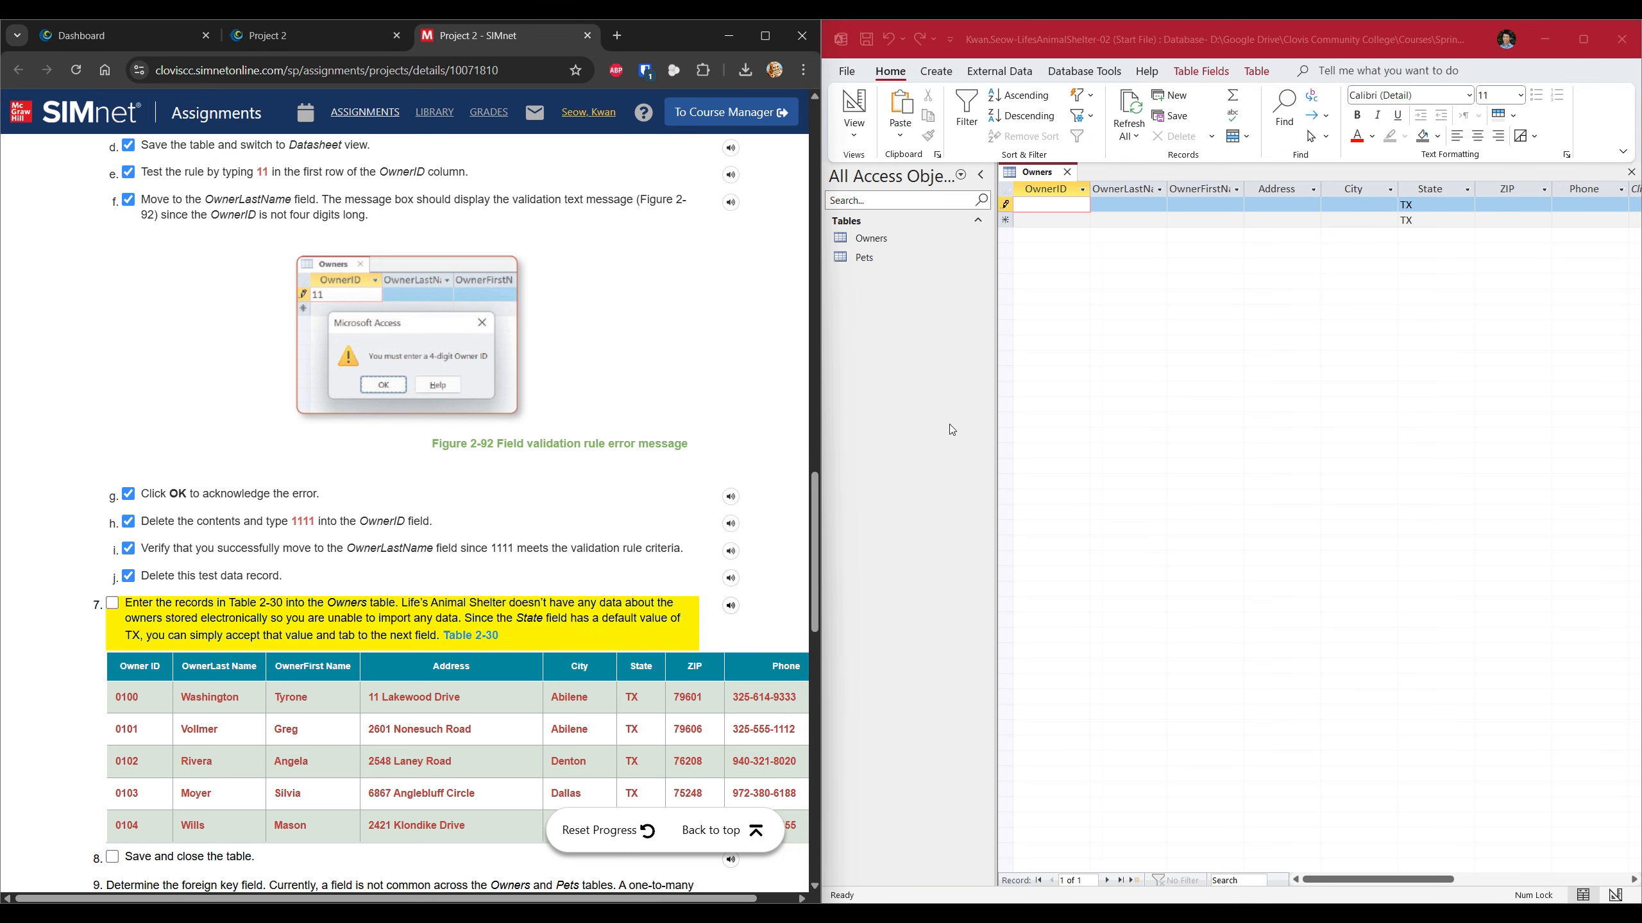
Dismiss the 4-digit Owner ID warnings, restore 1111, and save the test record.
click(1006, 205)
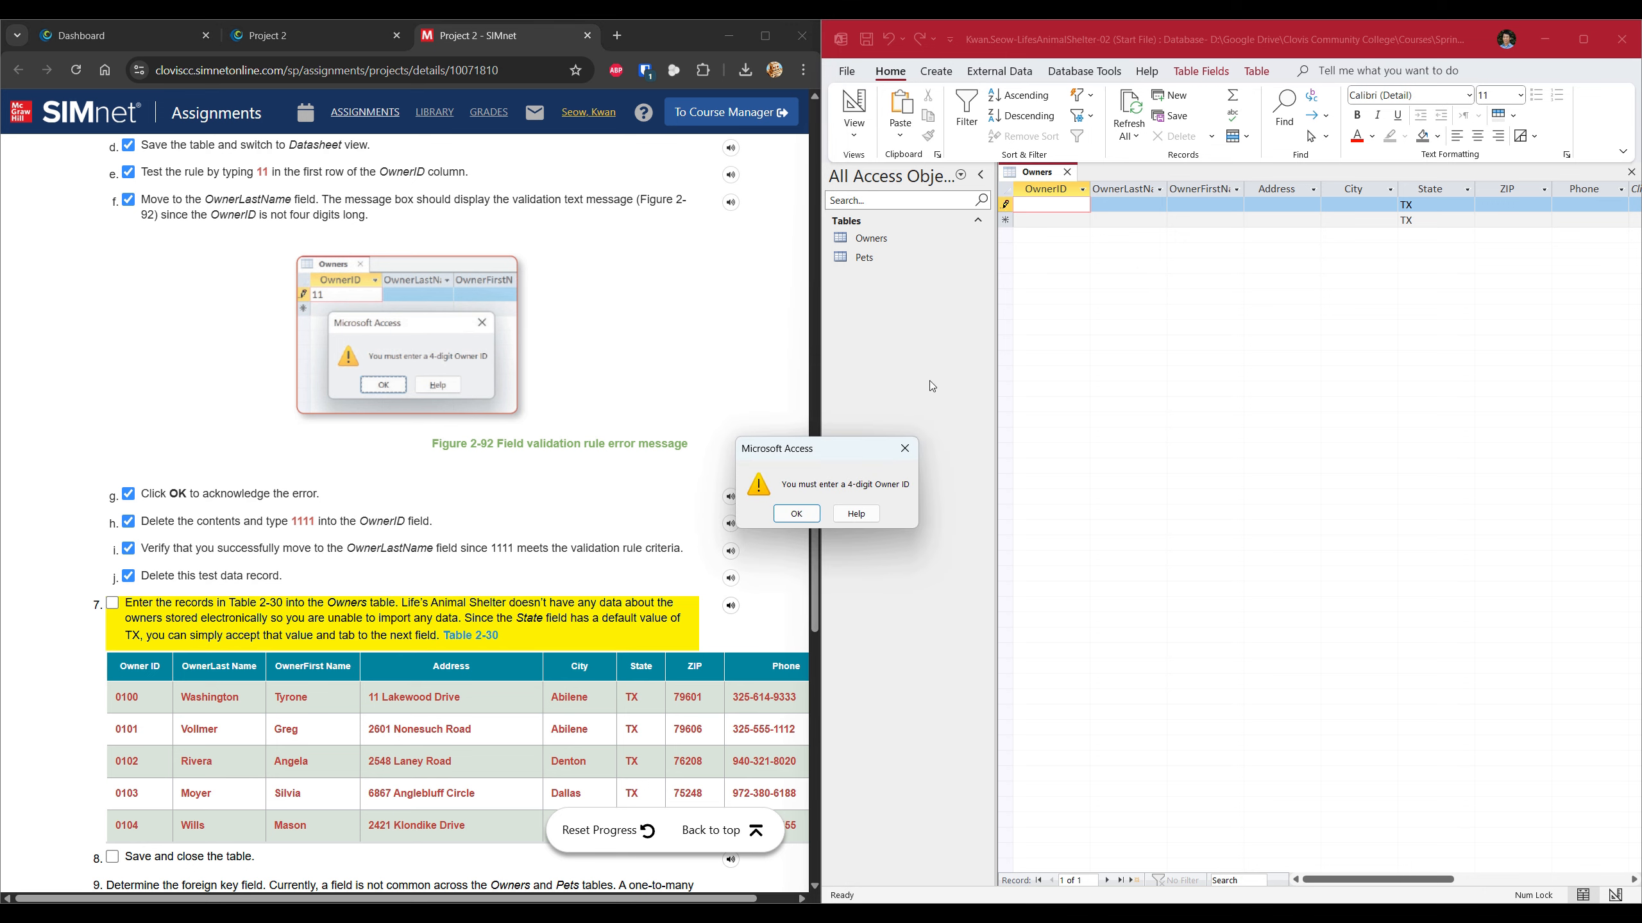
click(904, 449)
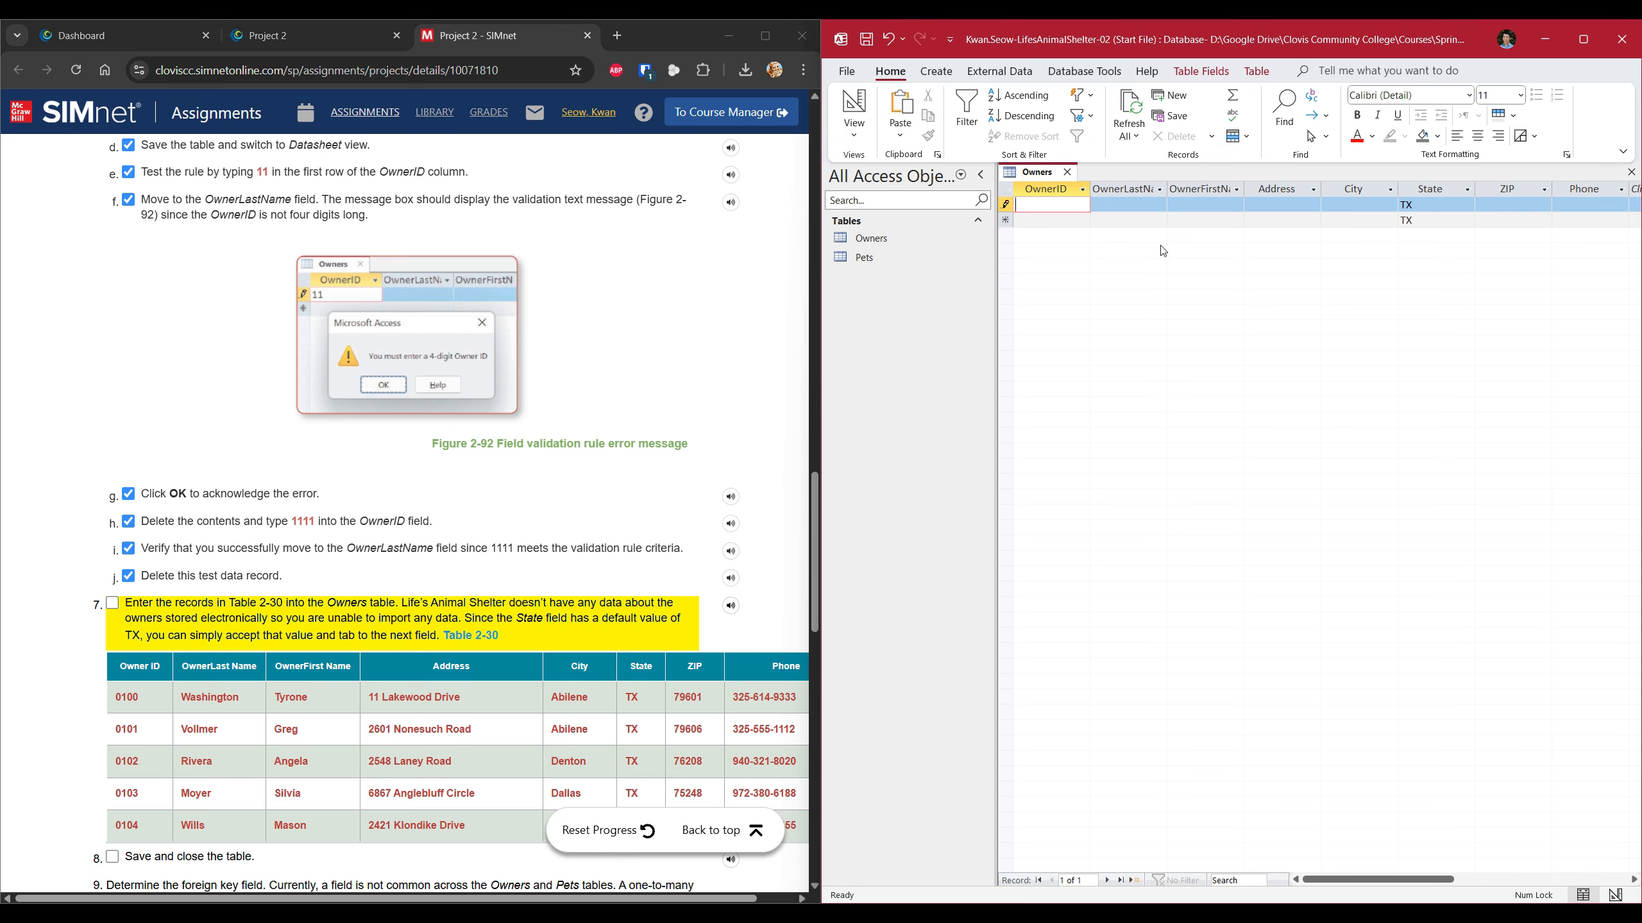
click(1160, 224)
click(904, 451)
text(1111)
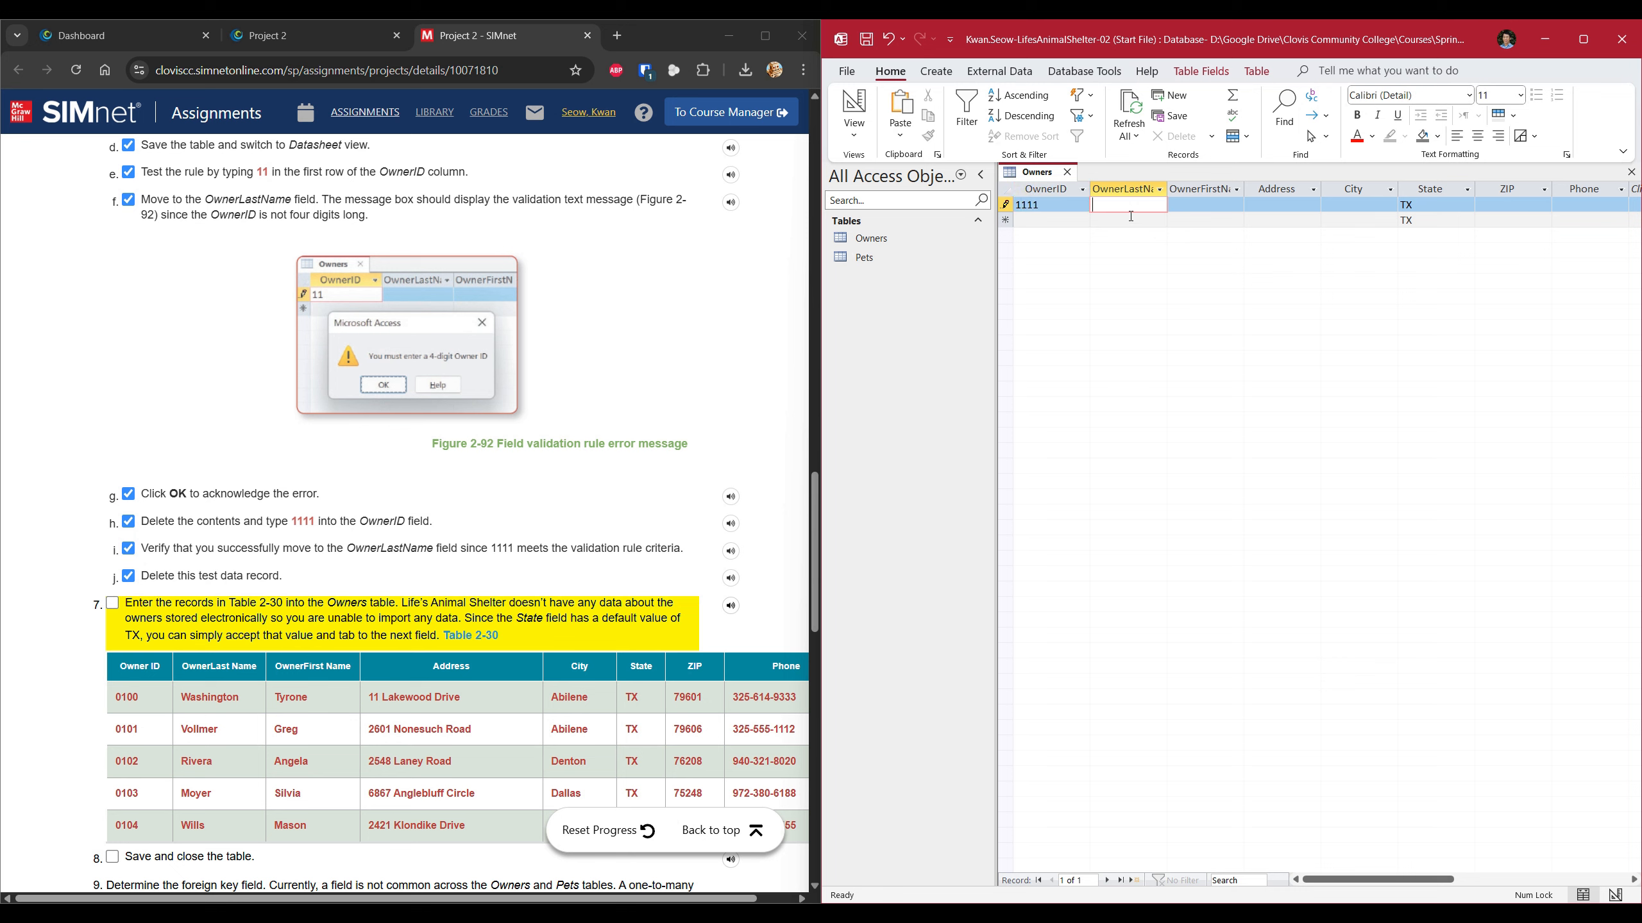
click(998, 207)
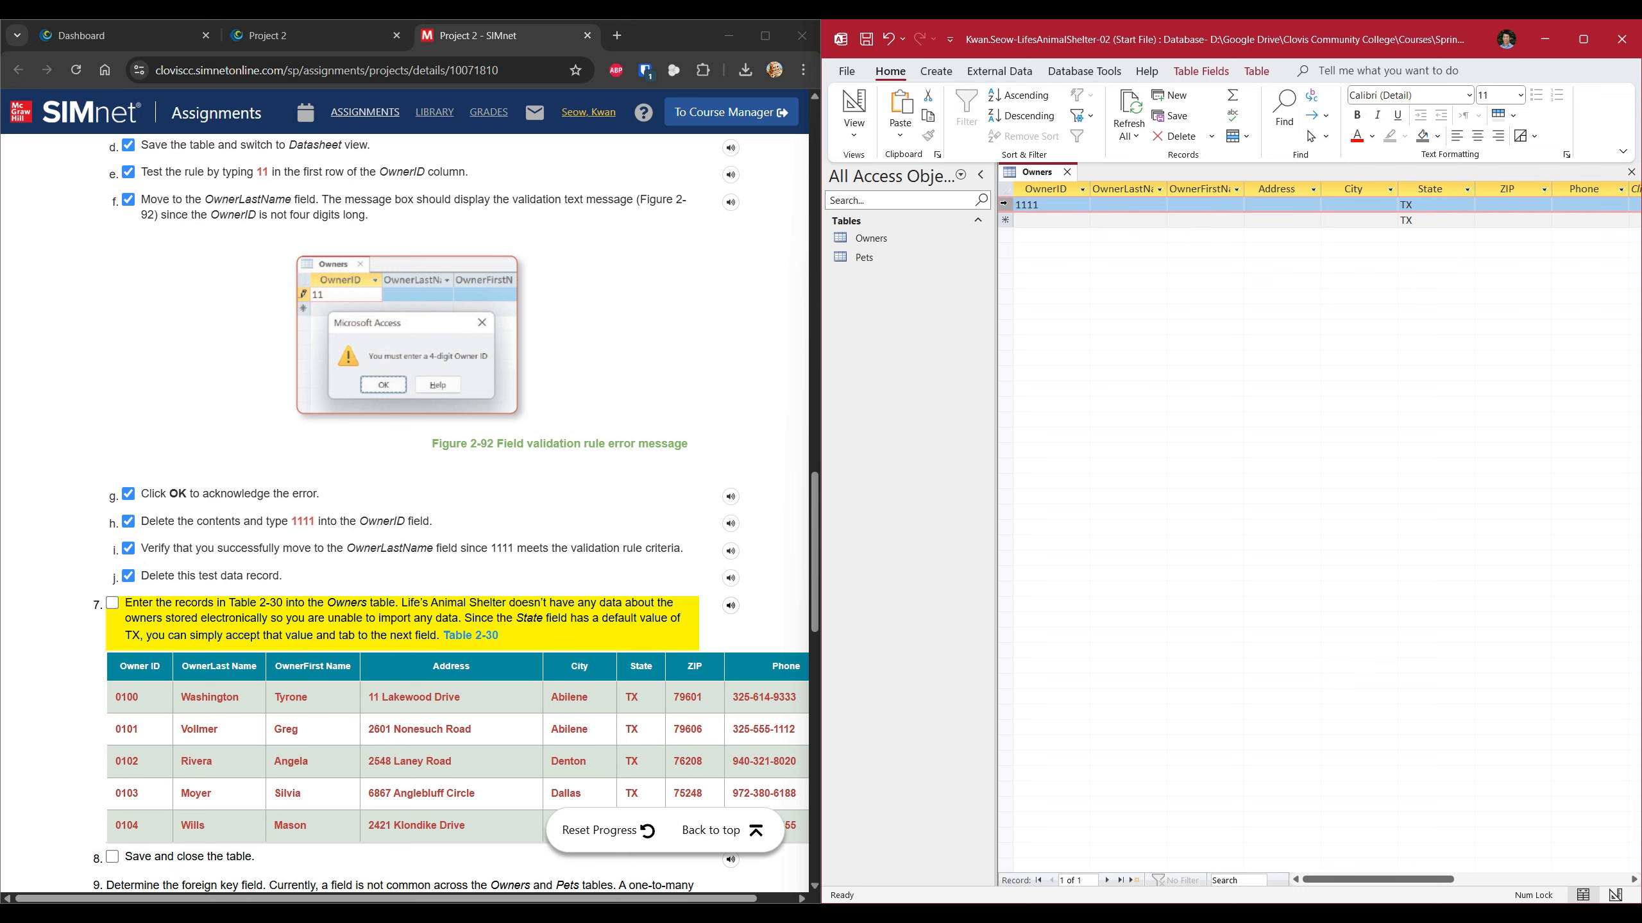
Delete the 1111 test record from the Owners datasheet and confirm with Yes.
right_click(1006, 210)
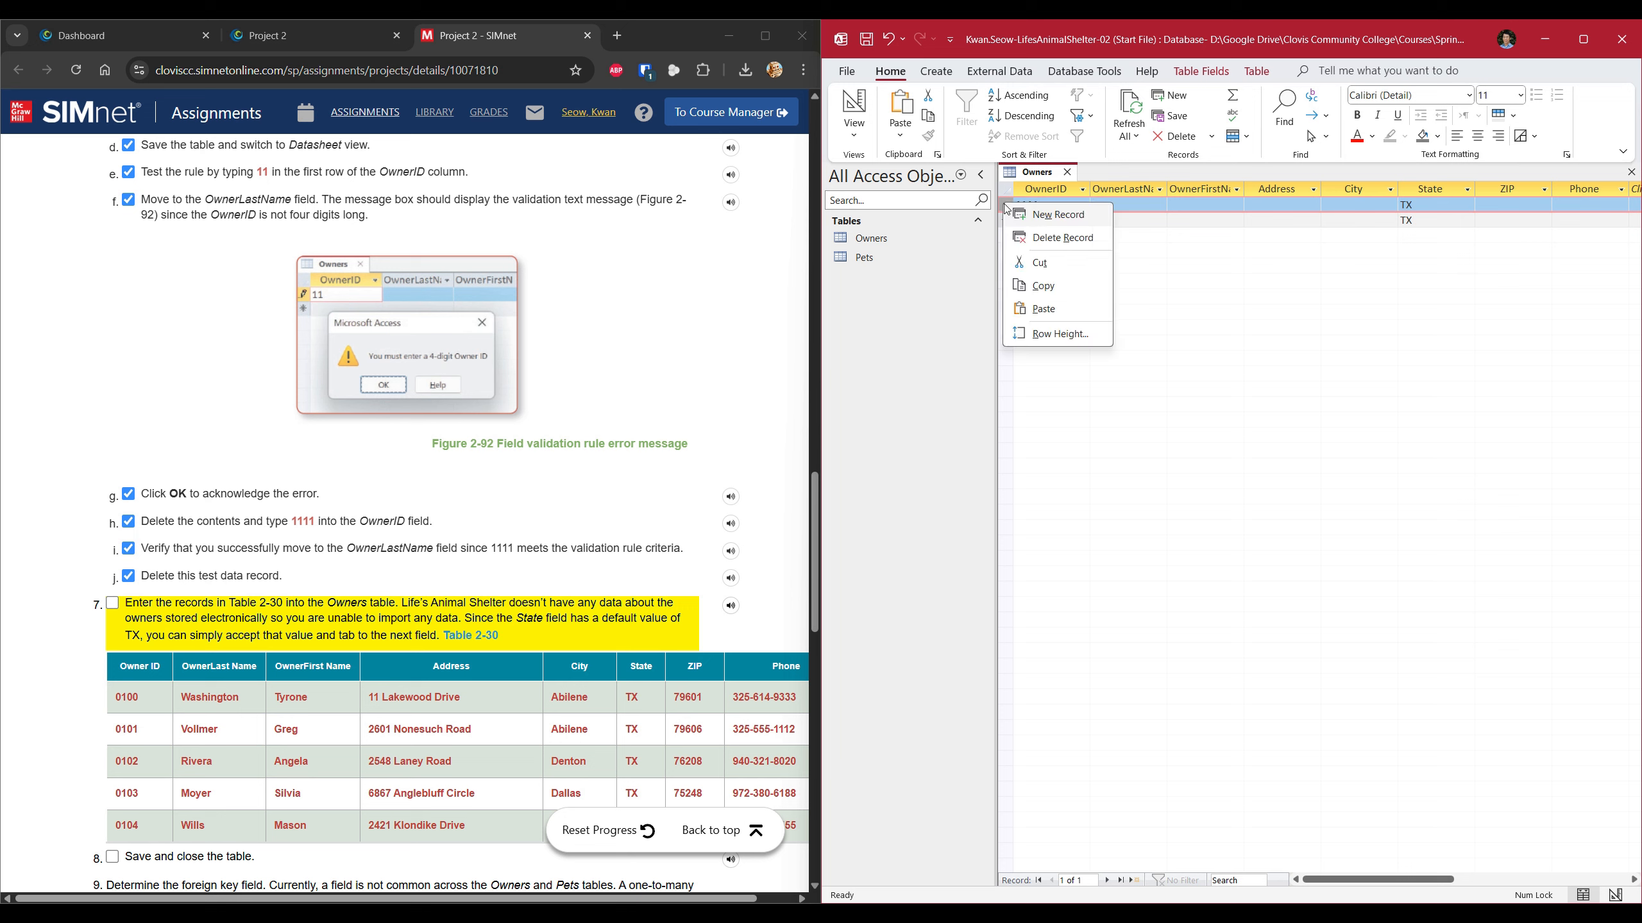
click(1075, 239)
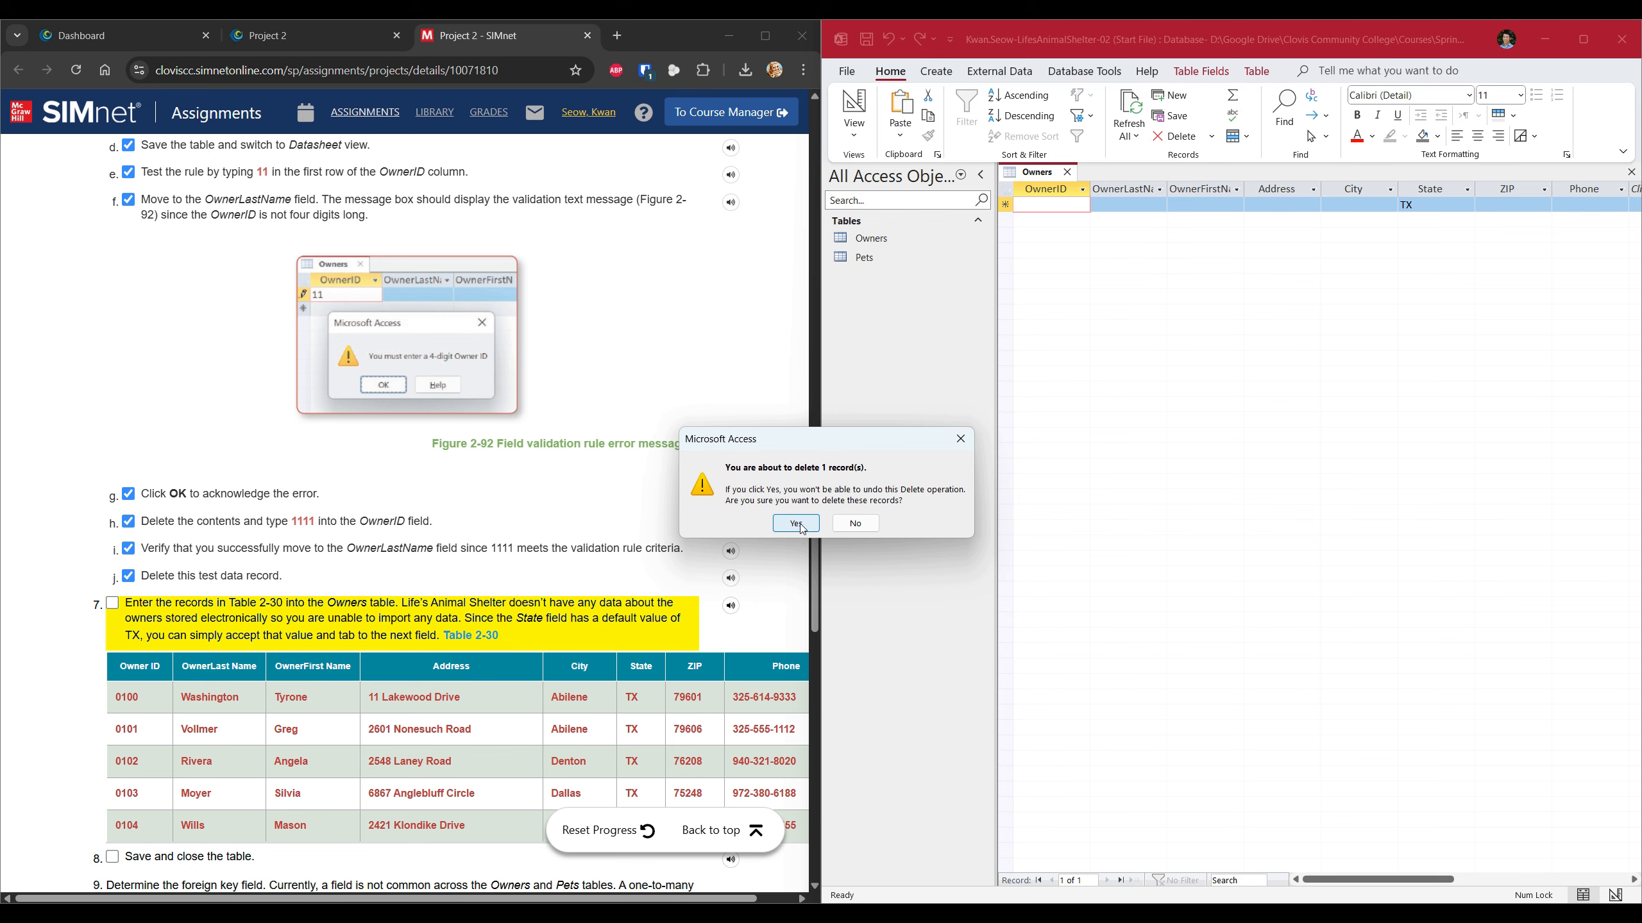
click(795, 524)
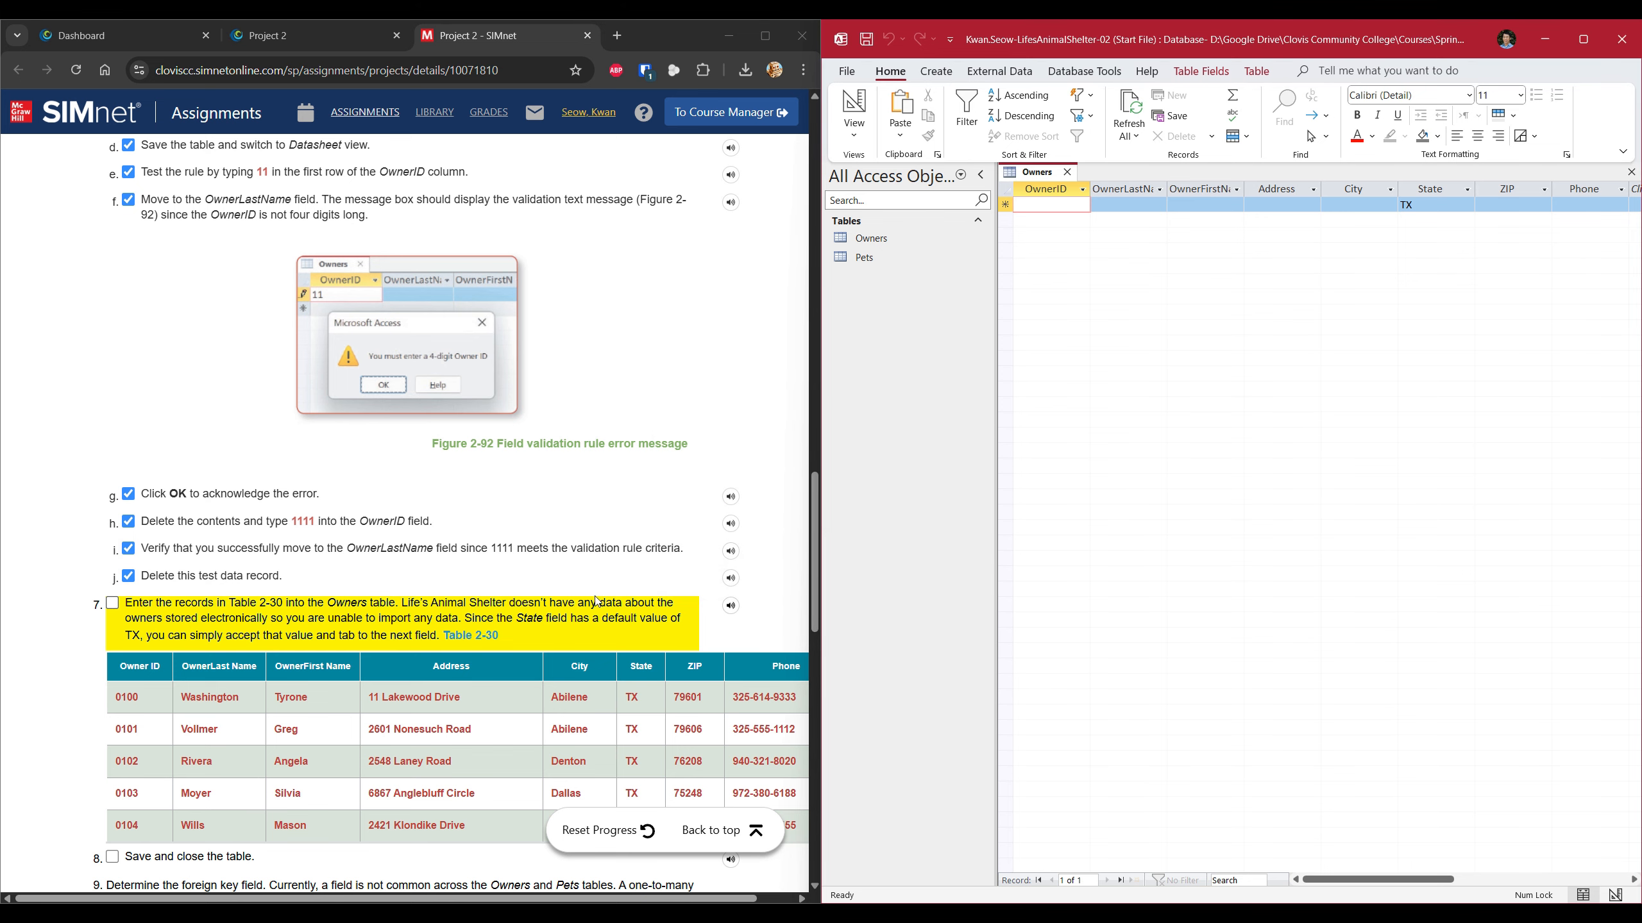
scroll(599, 602, down, 2)
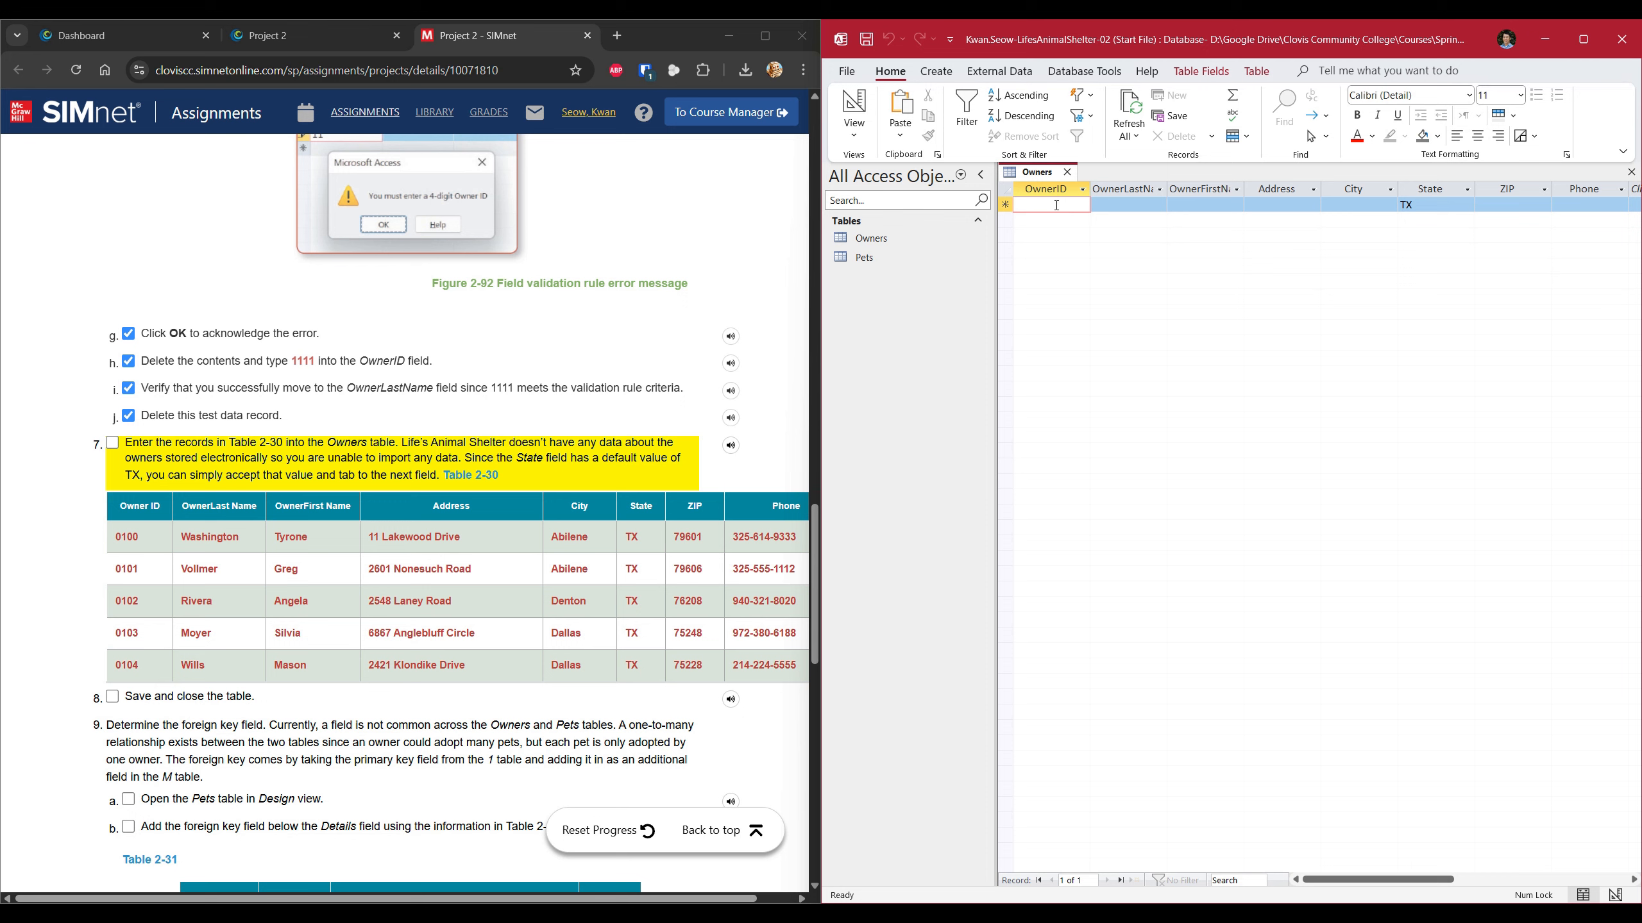
Enter the first Table 2-30 owner's OwnerID, last name, first name and street address, fitting the Address column.
text(0100)
key(Tab)
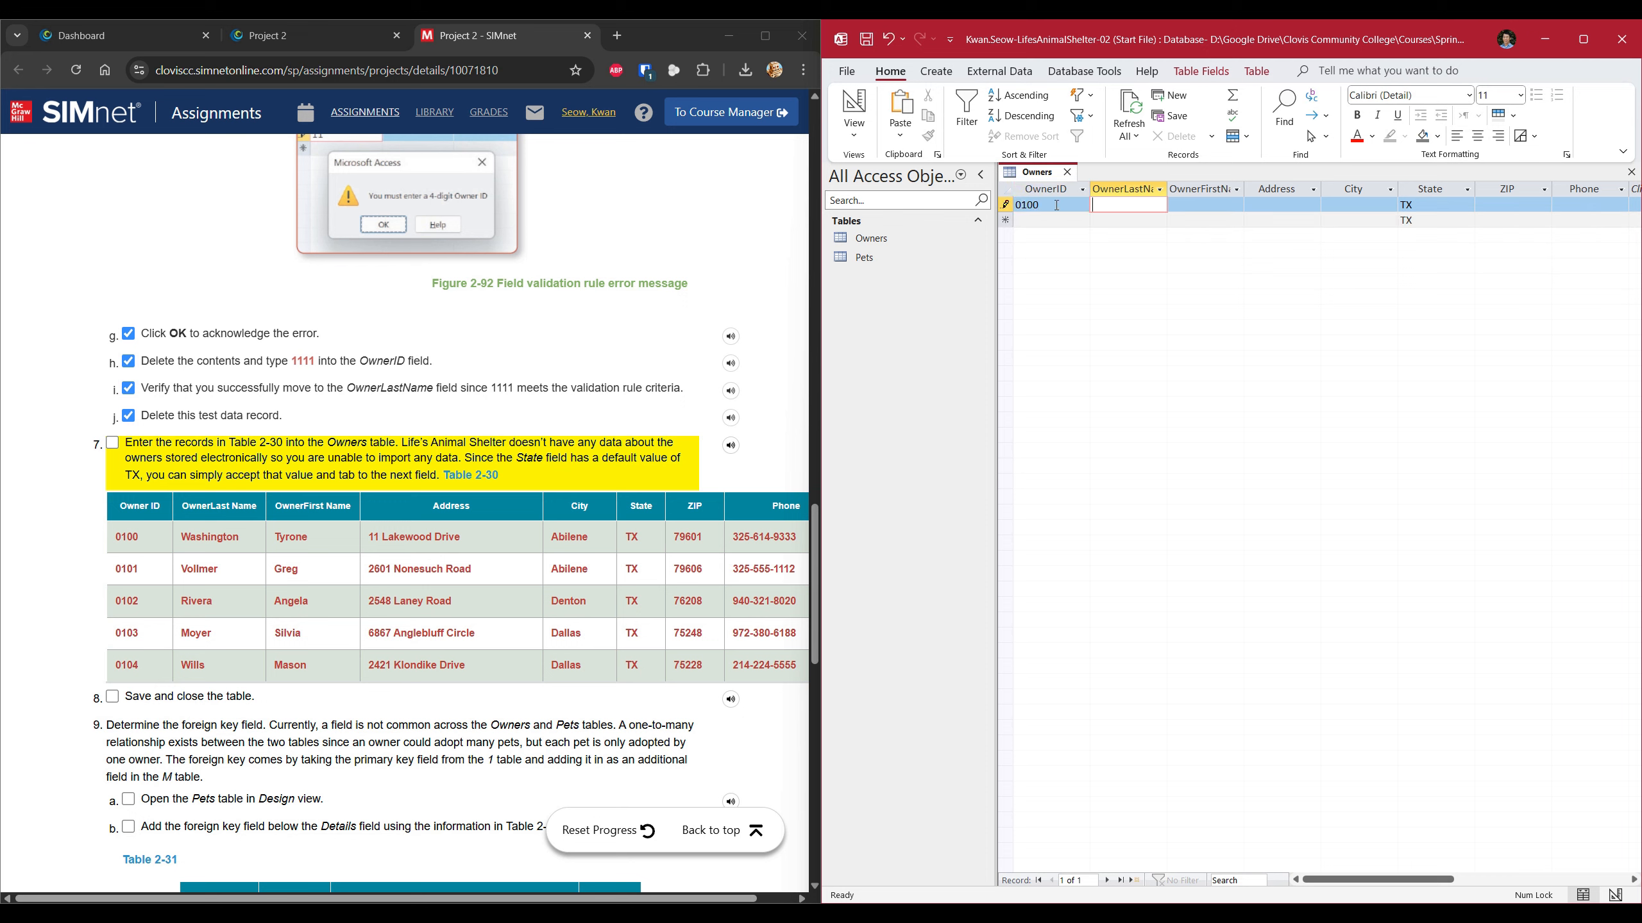
key(Tab)
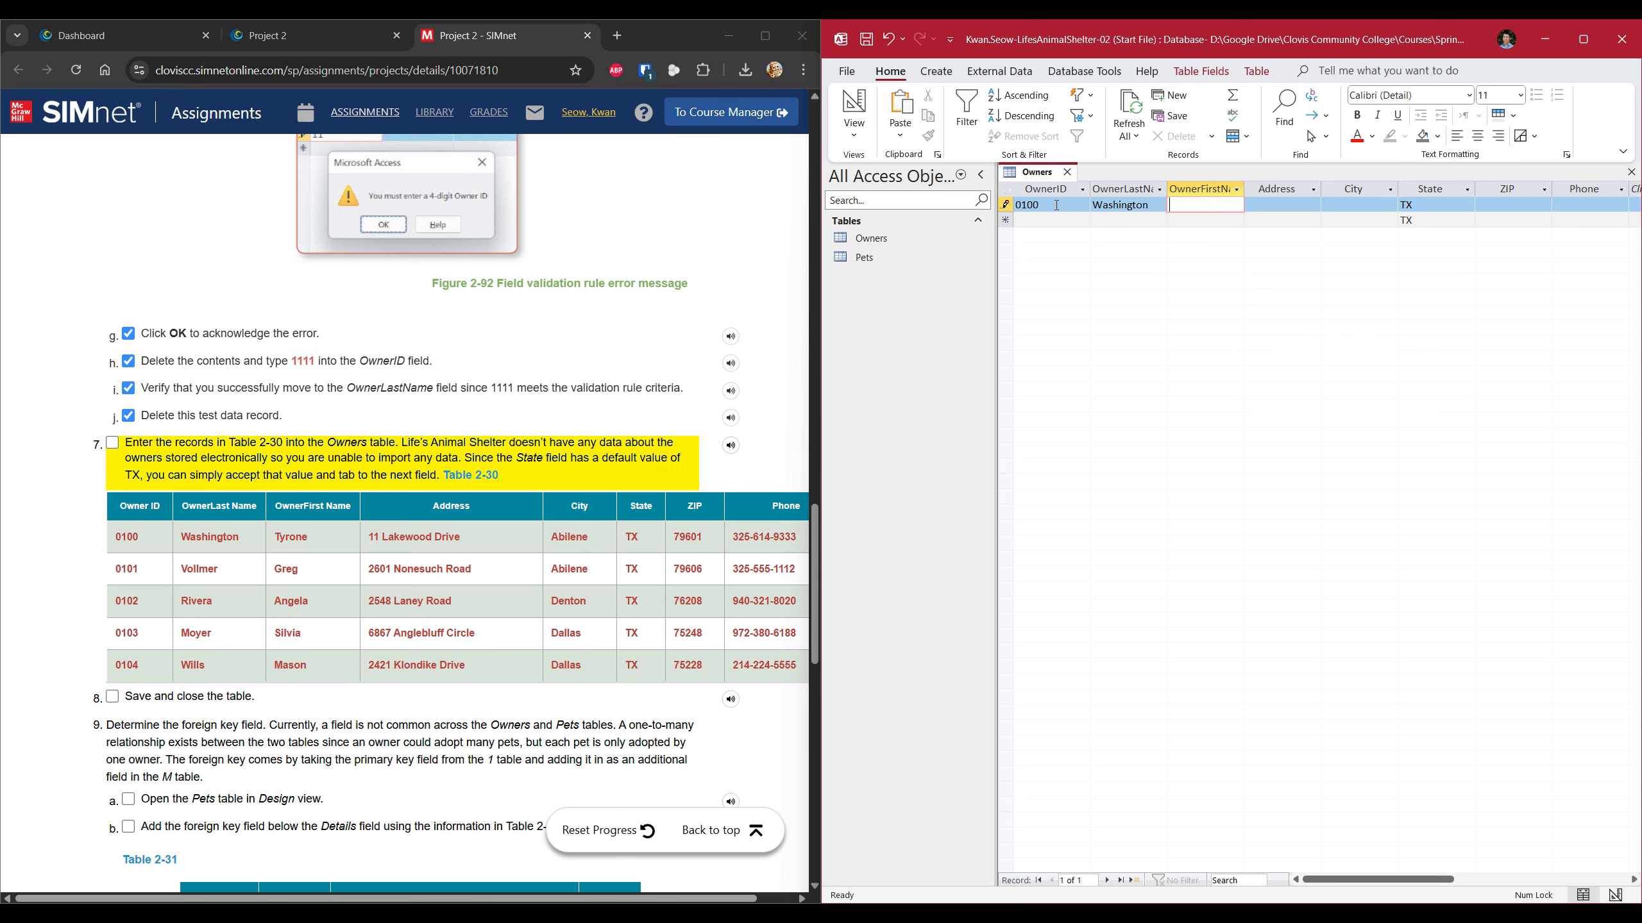
key(Tab)
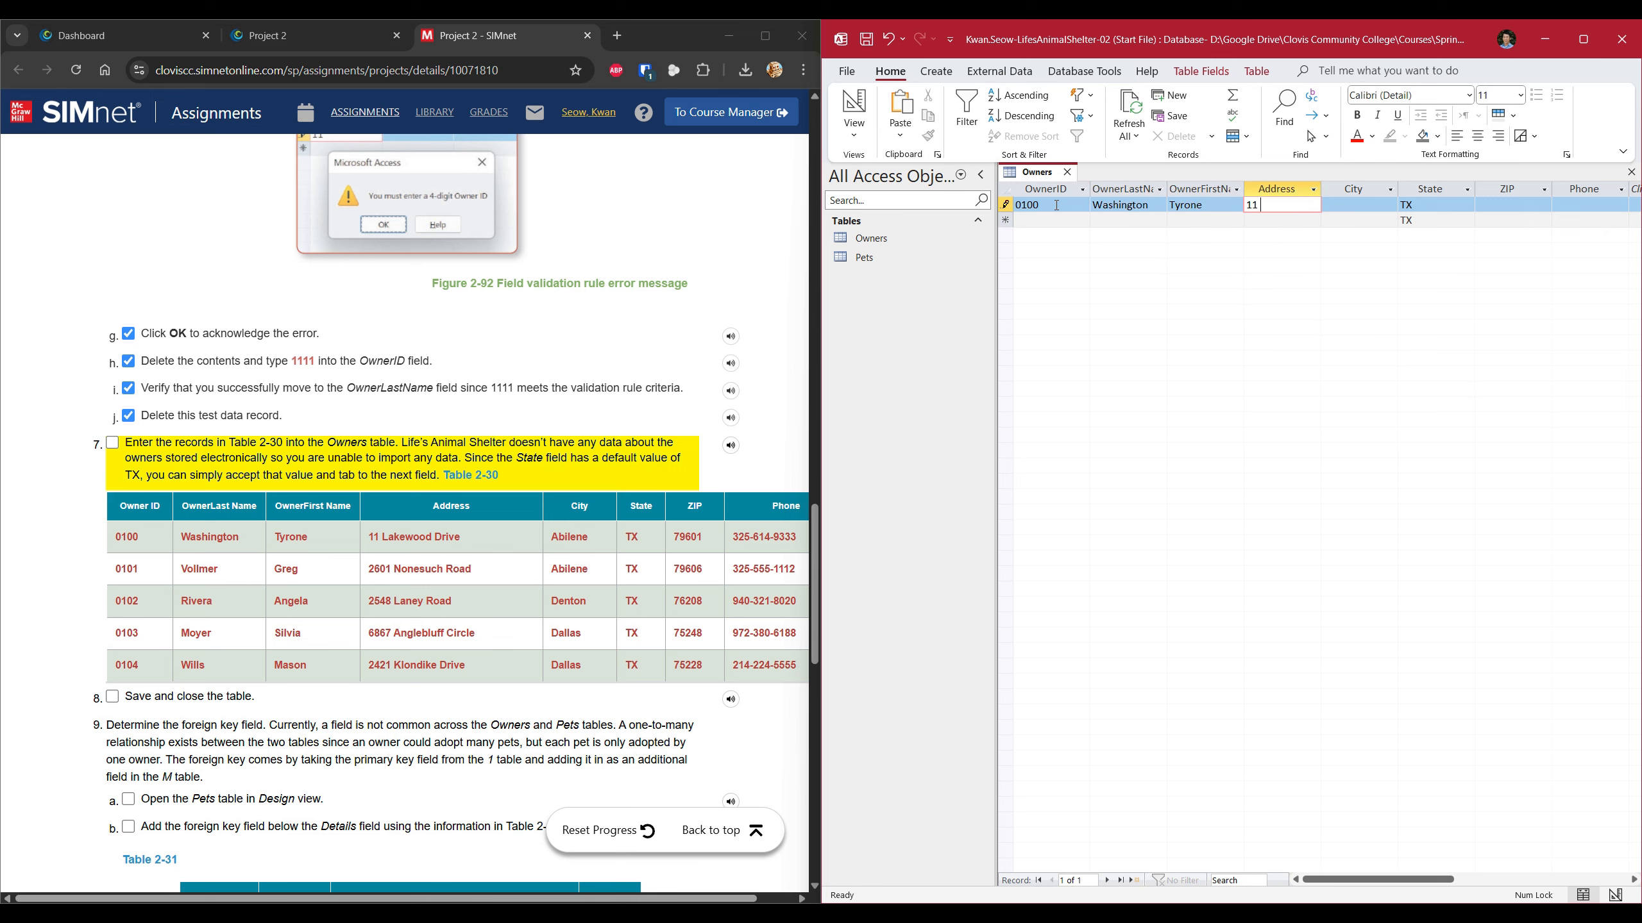
double_click(1321, 190)
Complete the first owner's city, default TX state, ZIP and masked phone number, saving the record.
click(1369, 202)
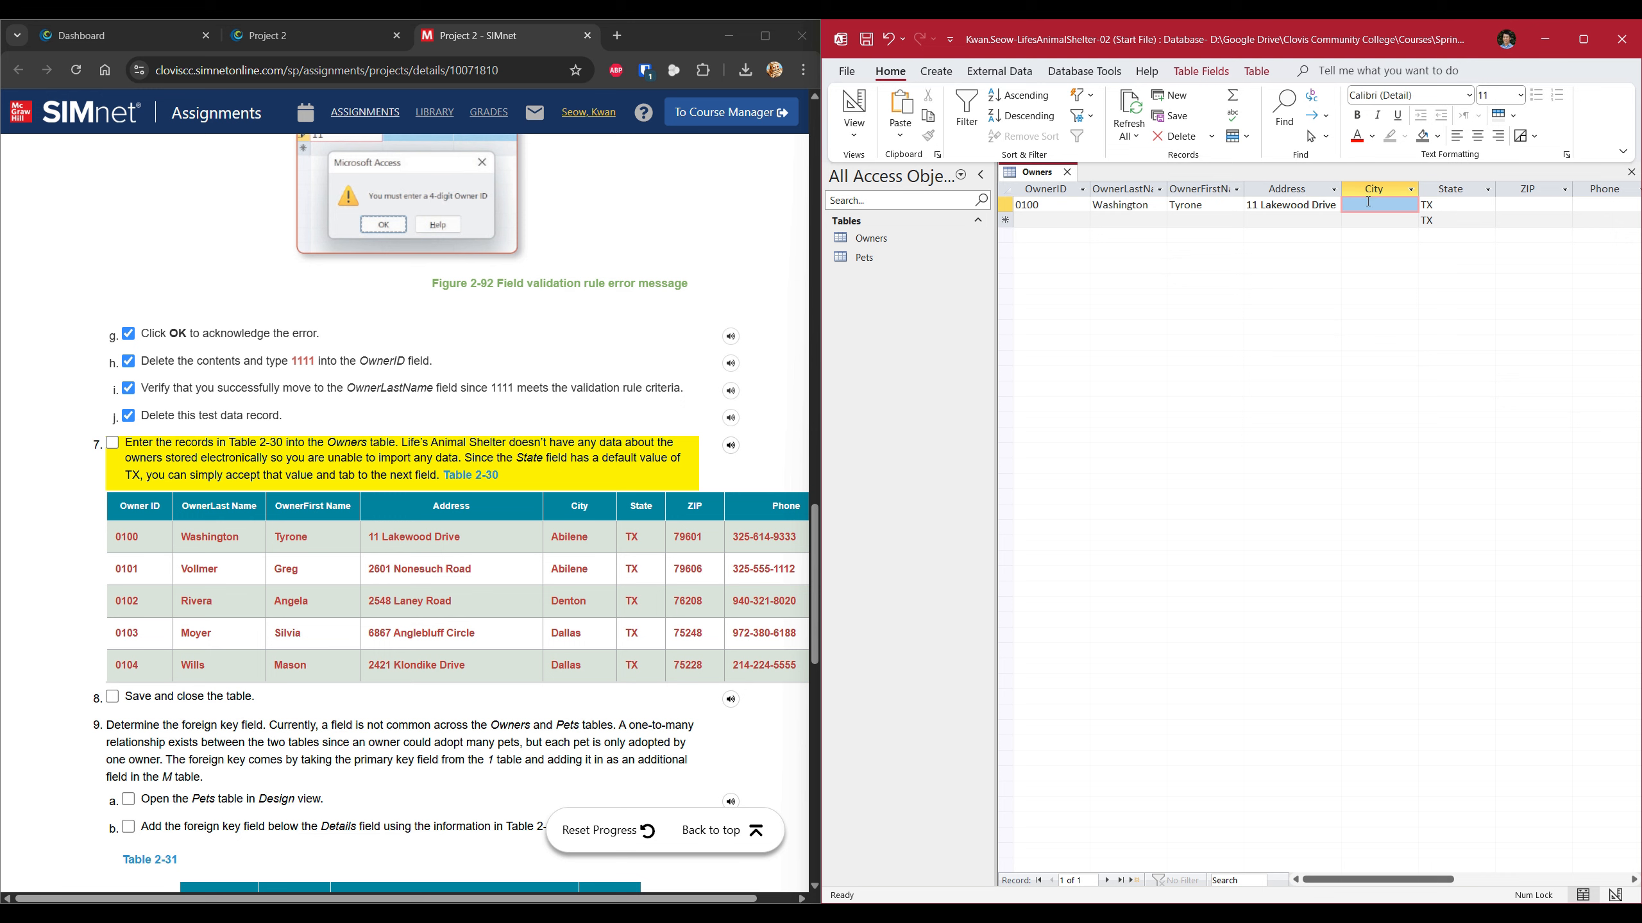
click(1368, 202)
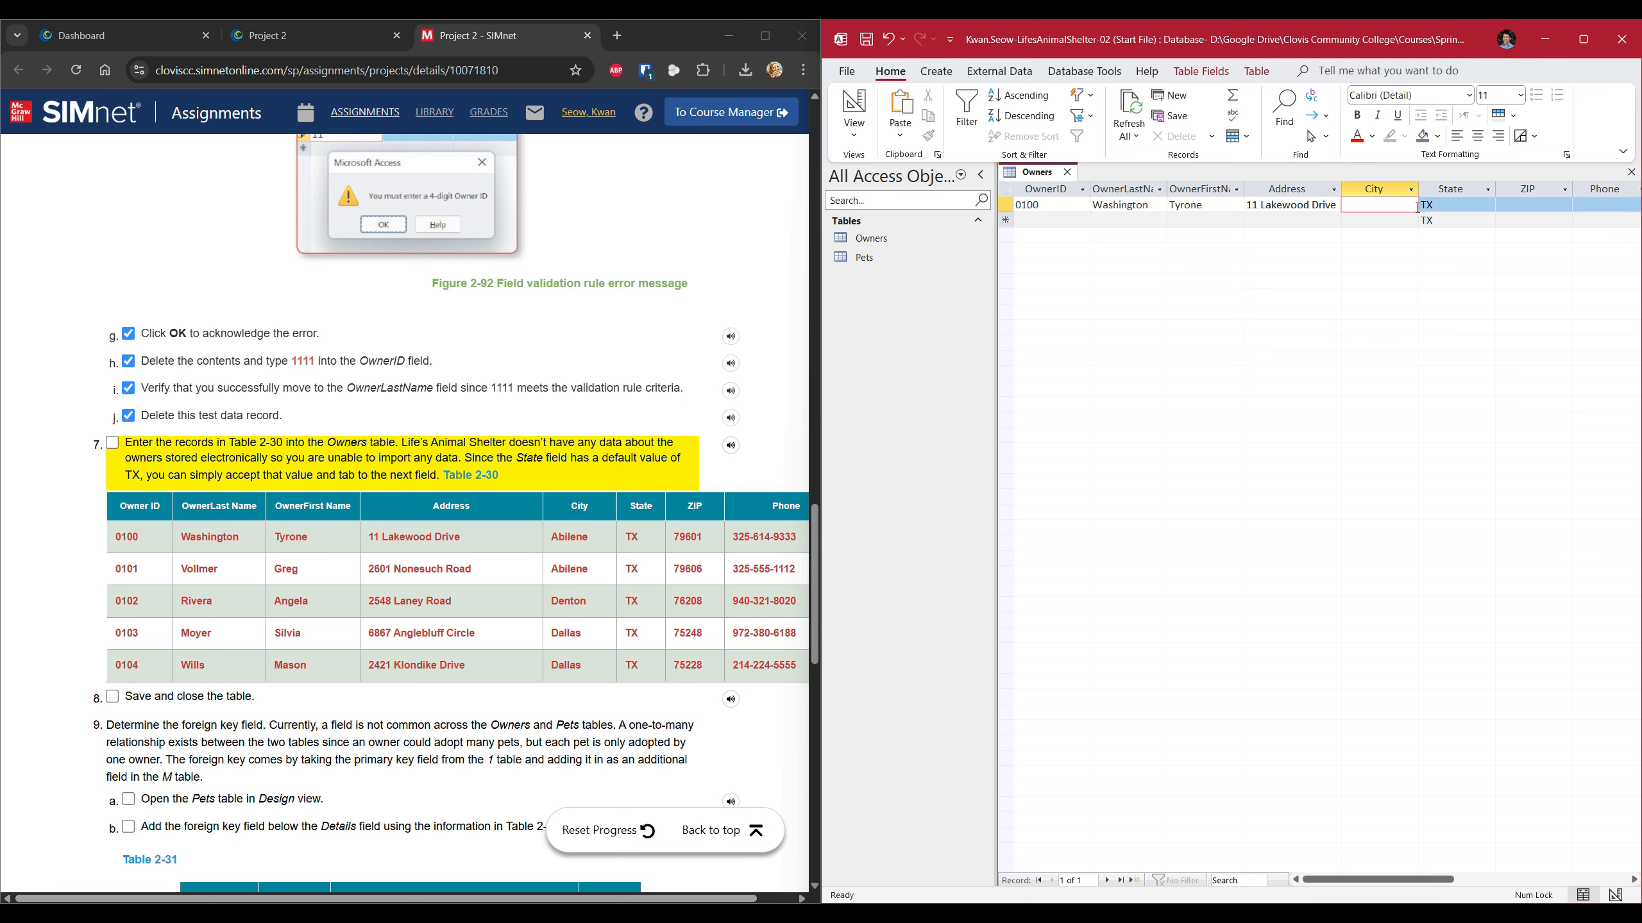
text(Abilene)
key(Tab)
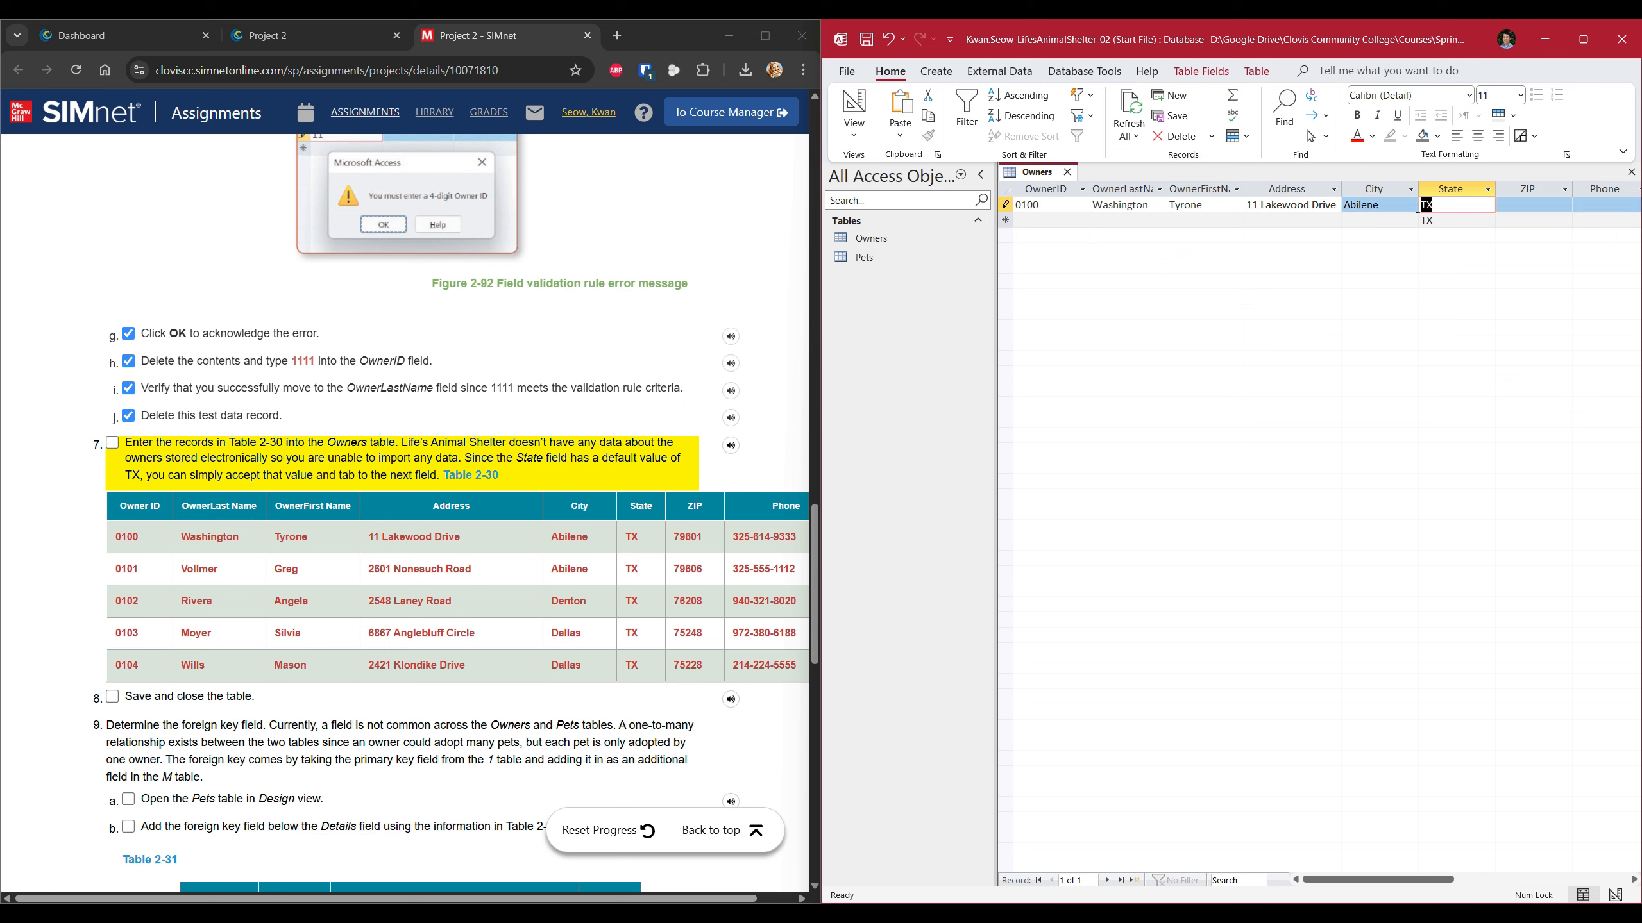
key(Tab)
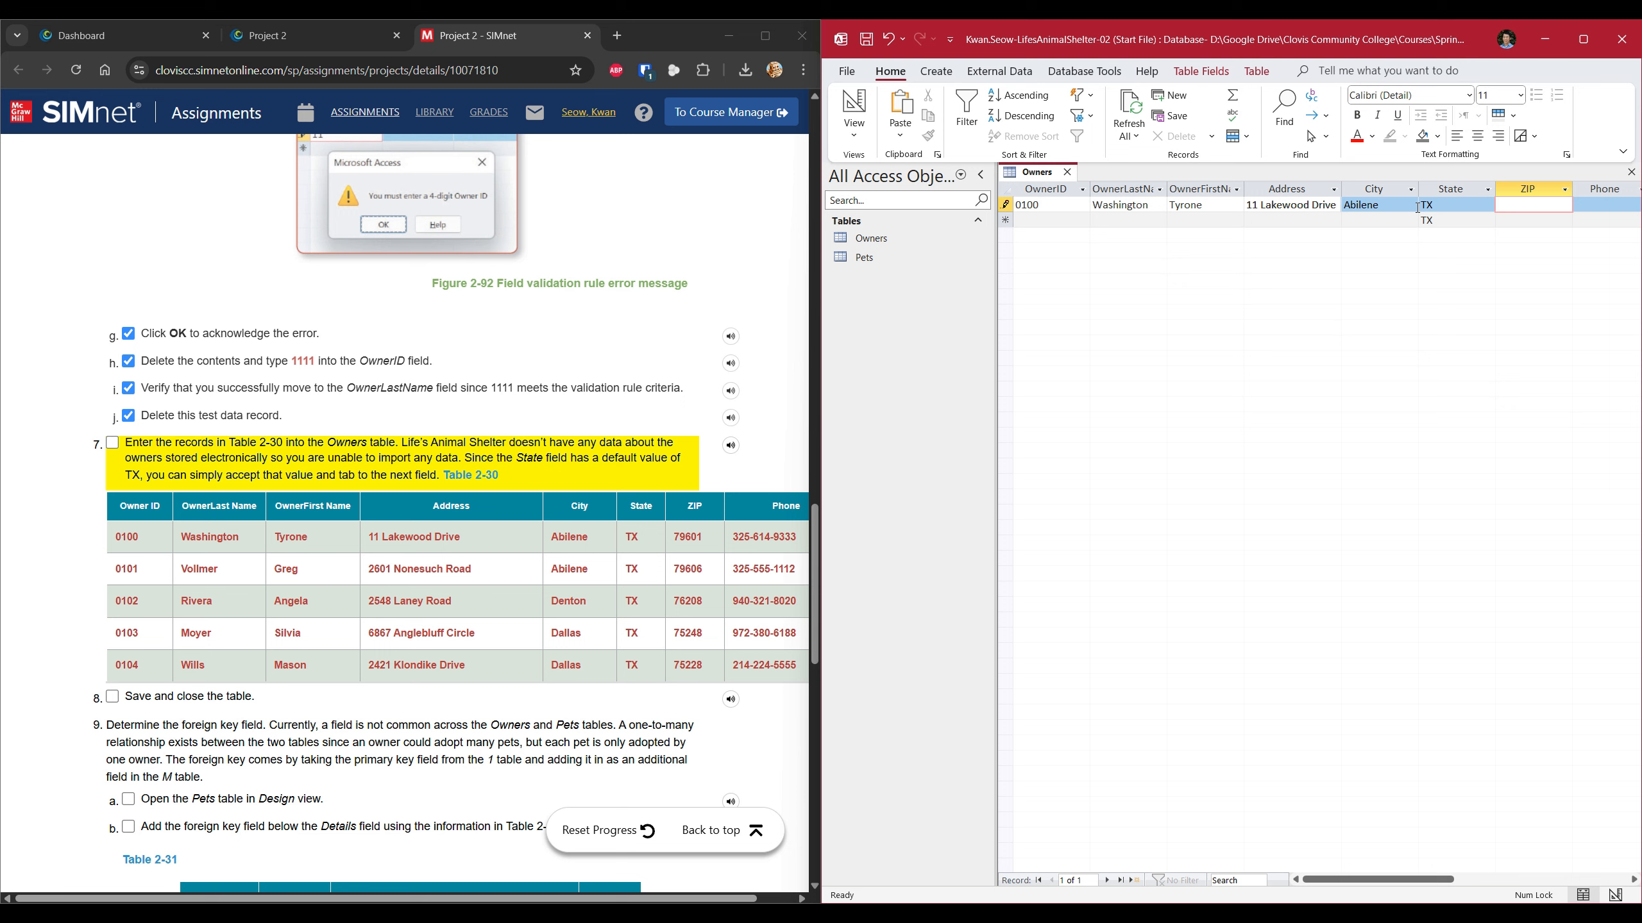
text(79601)
key(Tab)
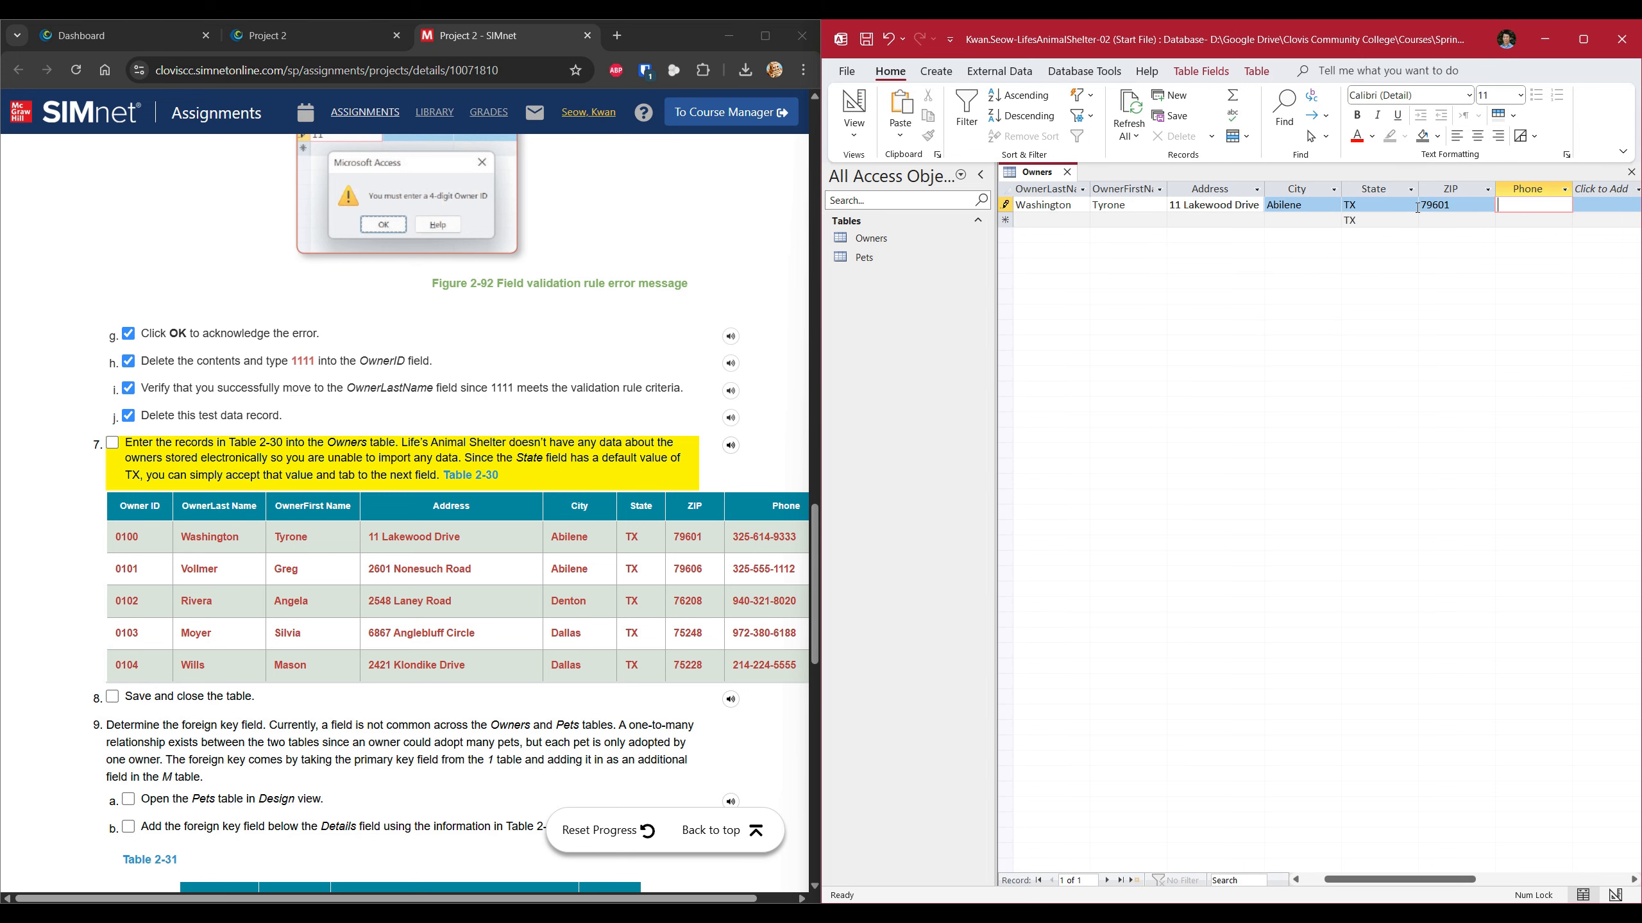
click(1528, 205)
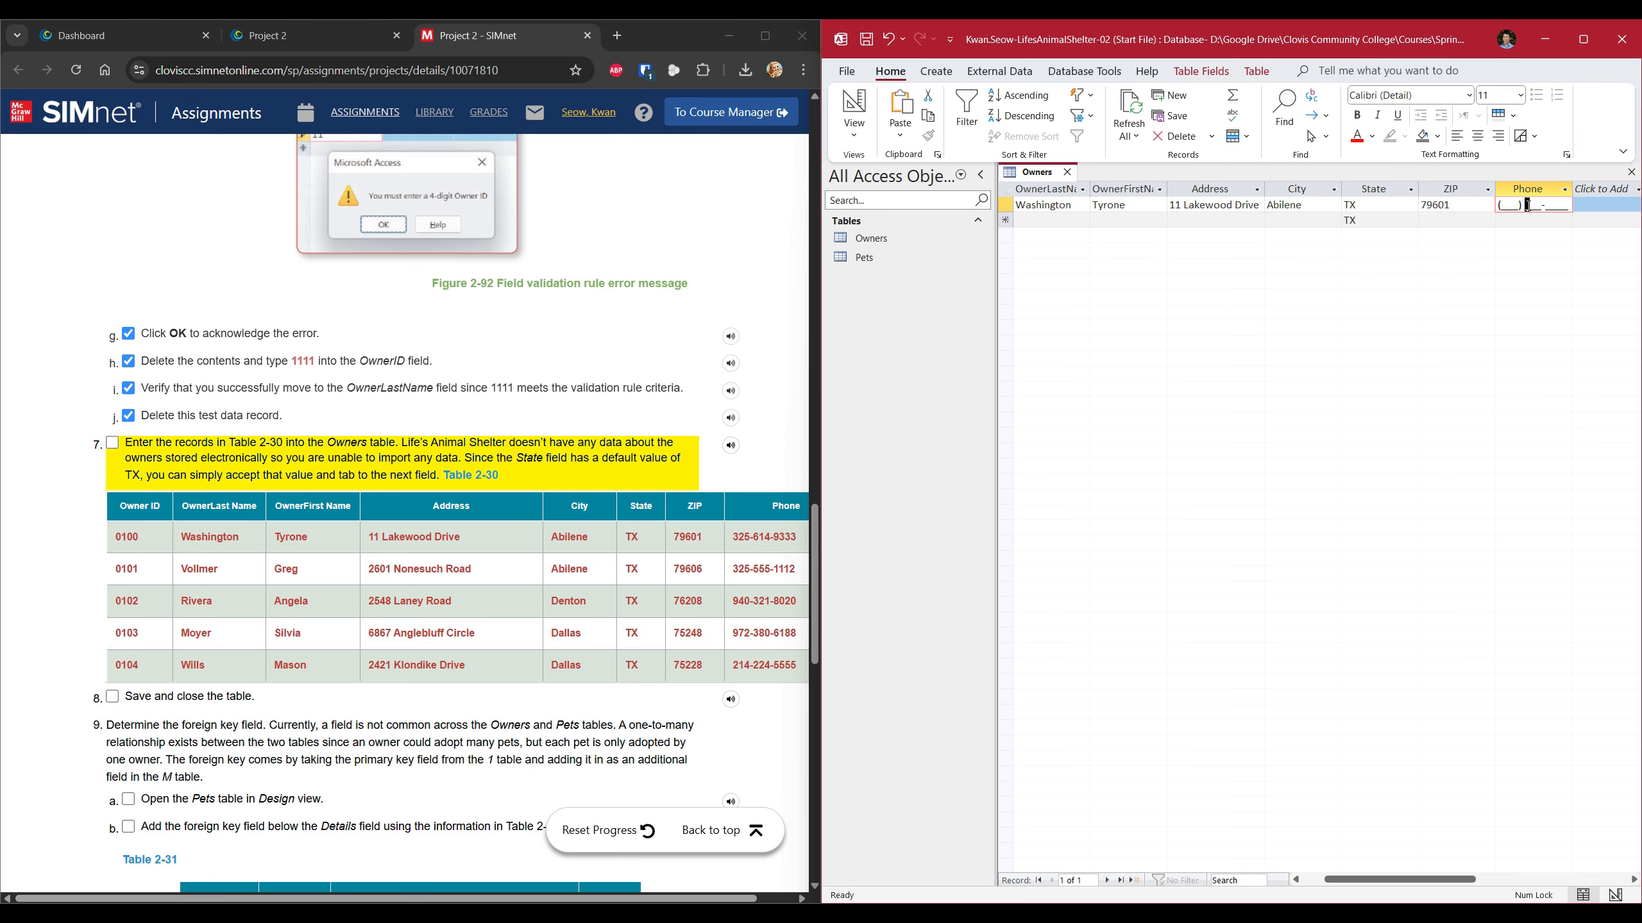
key(Home)
key(Tab)
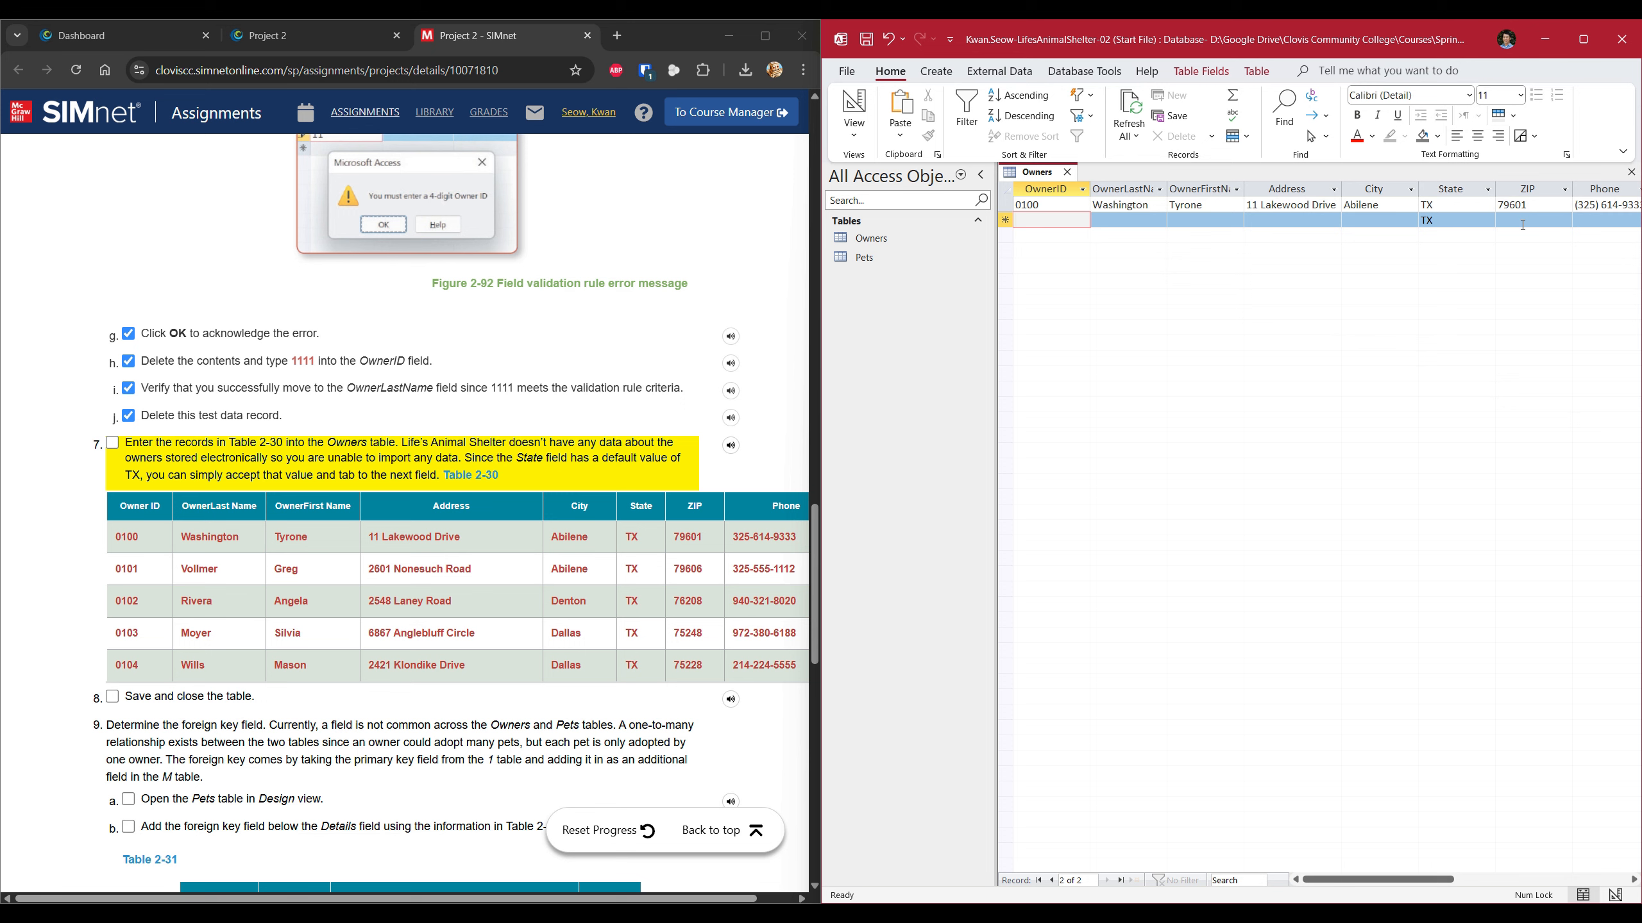
text(Vol)
key(BackSpace)
key(BackSpace)
key(BackSpace)
Enter the second Table 2-30 owner's OwnerID, last name, first name and street address.
text(0101)
key(Tab)
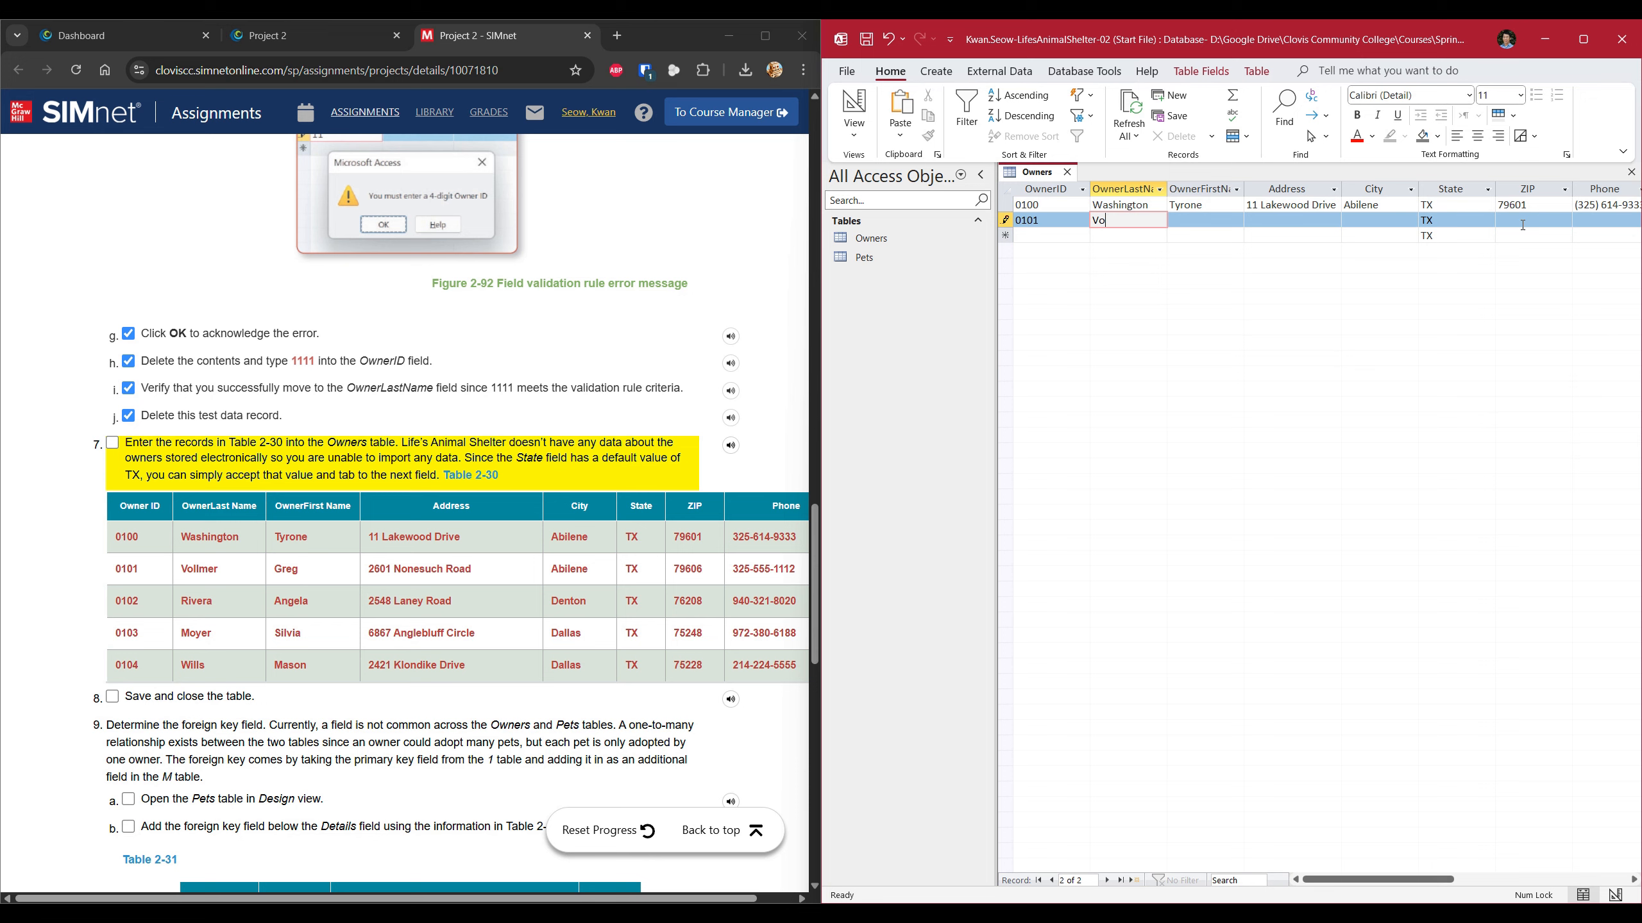
key(Tab)
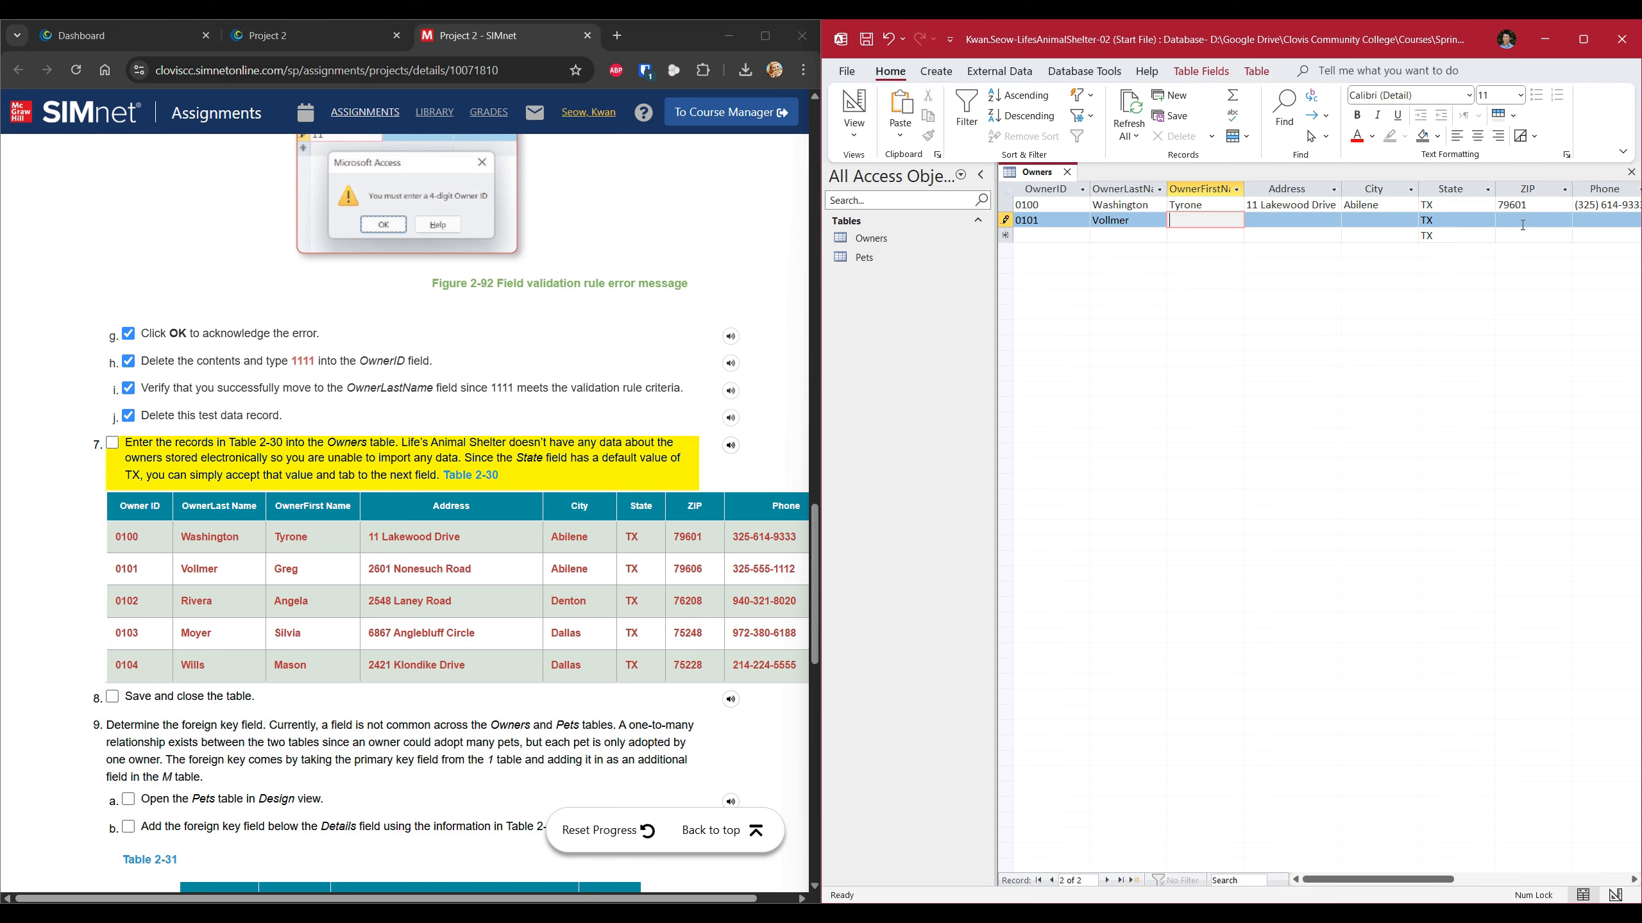
key(Tab)
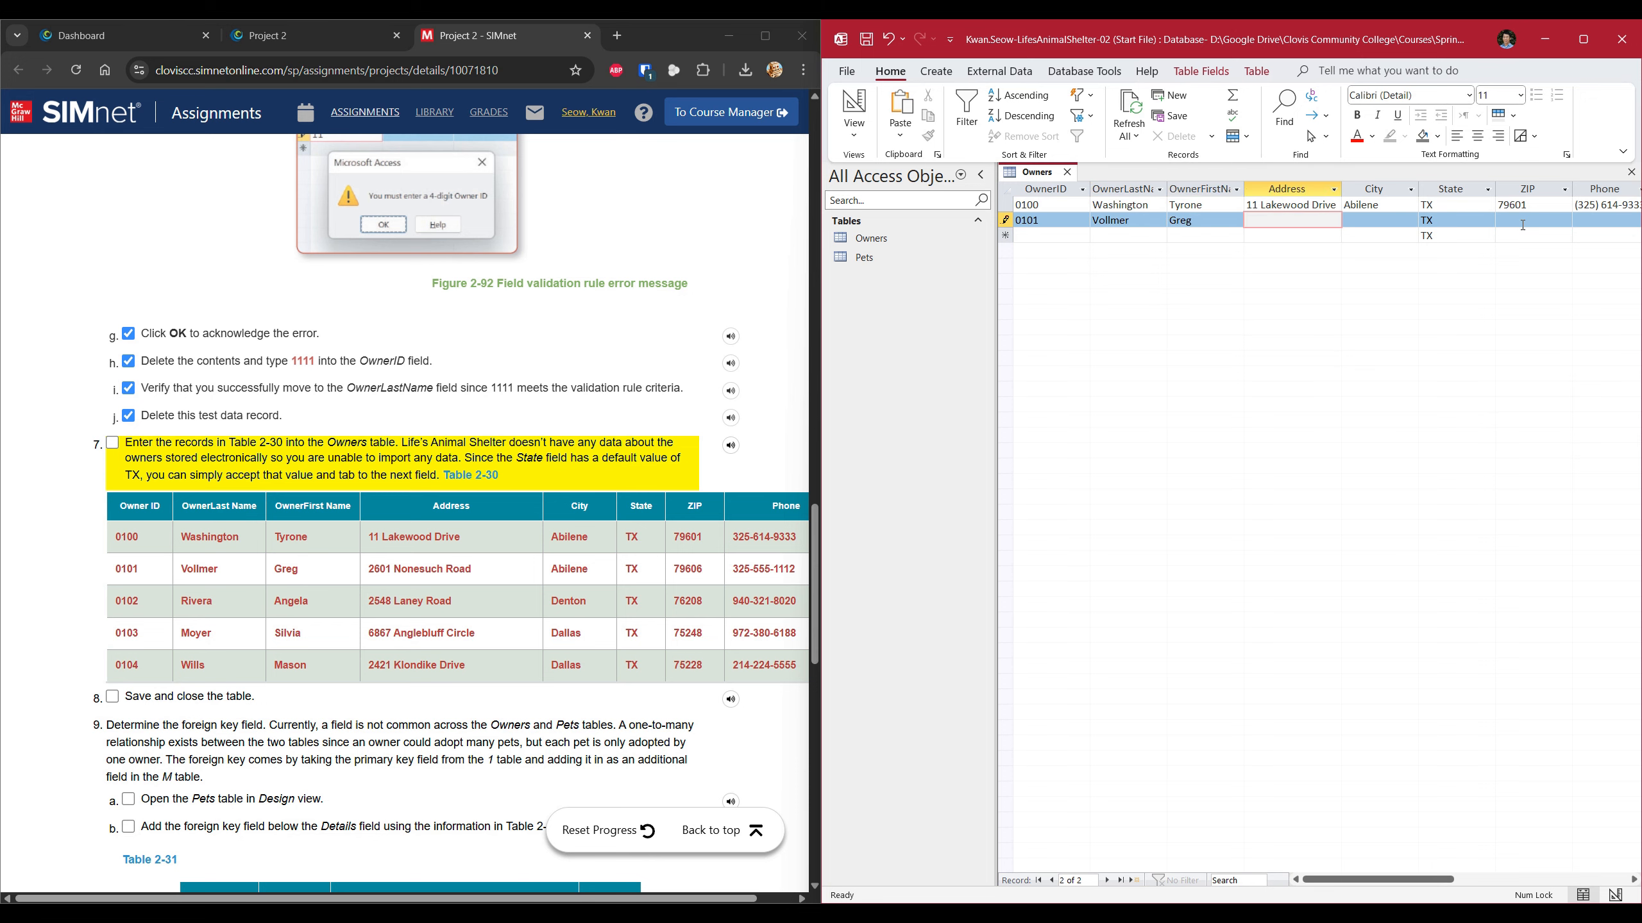
key(Tab)
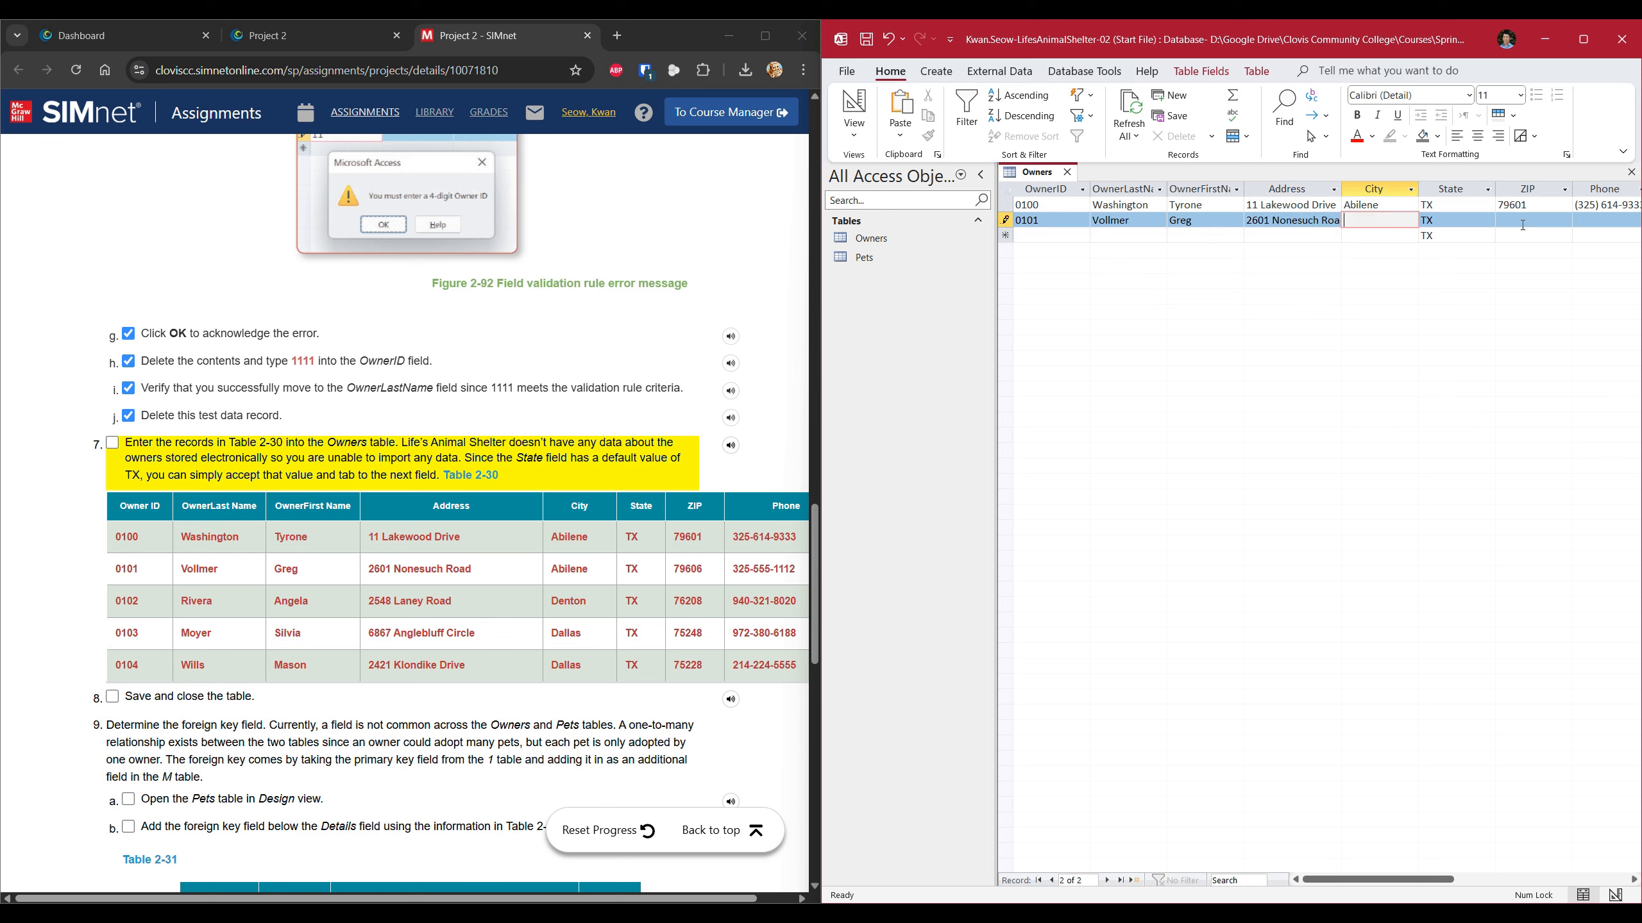
Widen the Address column, then add the second owner's city, ZIP and phone and save the record.
click(1318, 220)
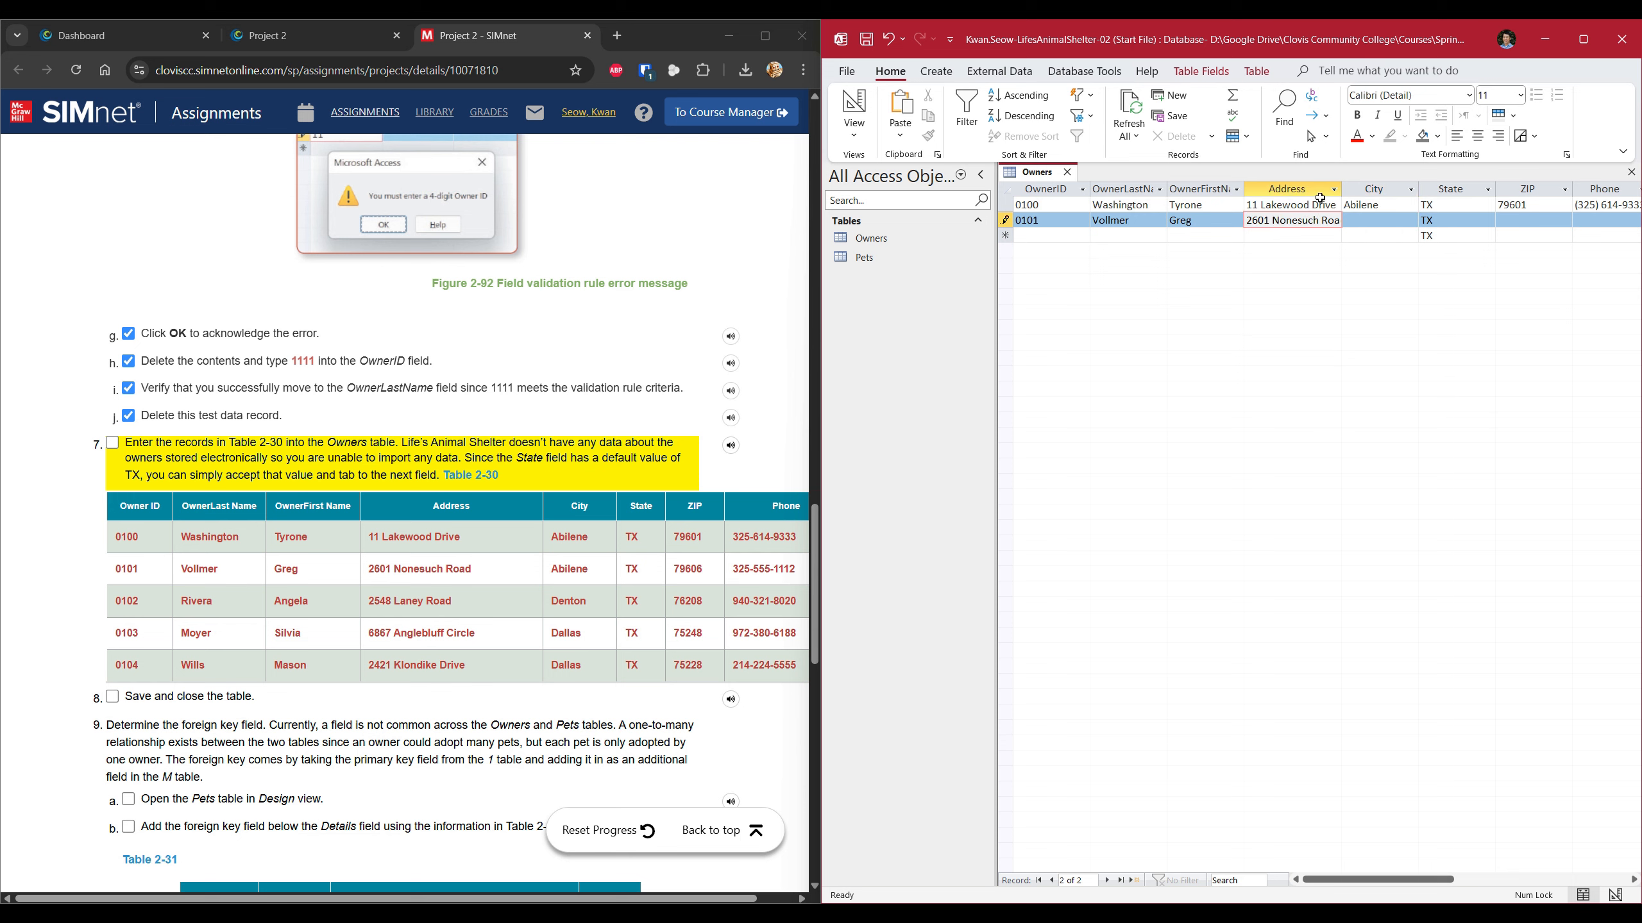
click(1298, 206)
click(1299, 220)
drag(1342, 187, 1351, 187)
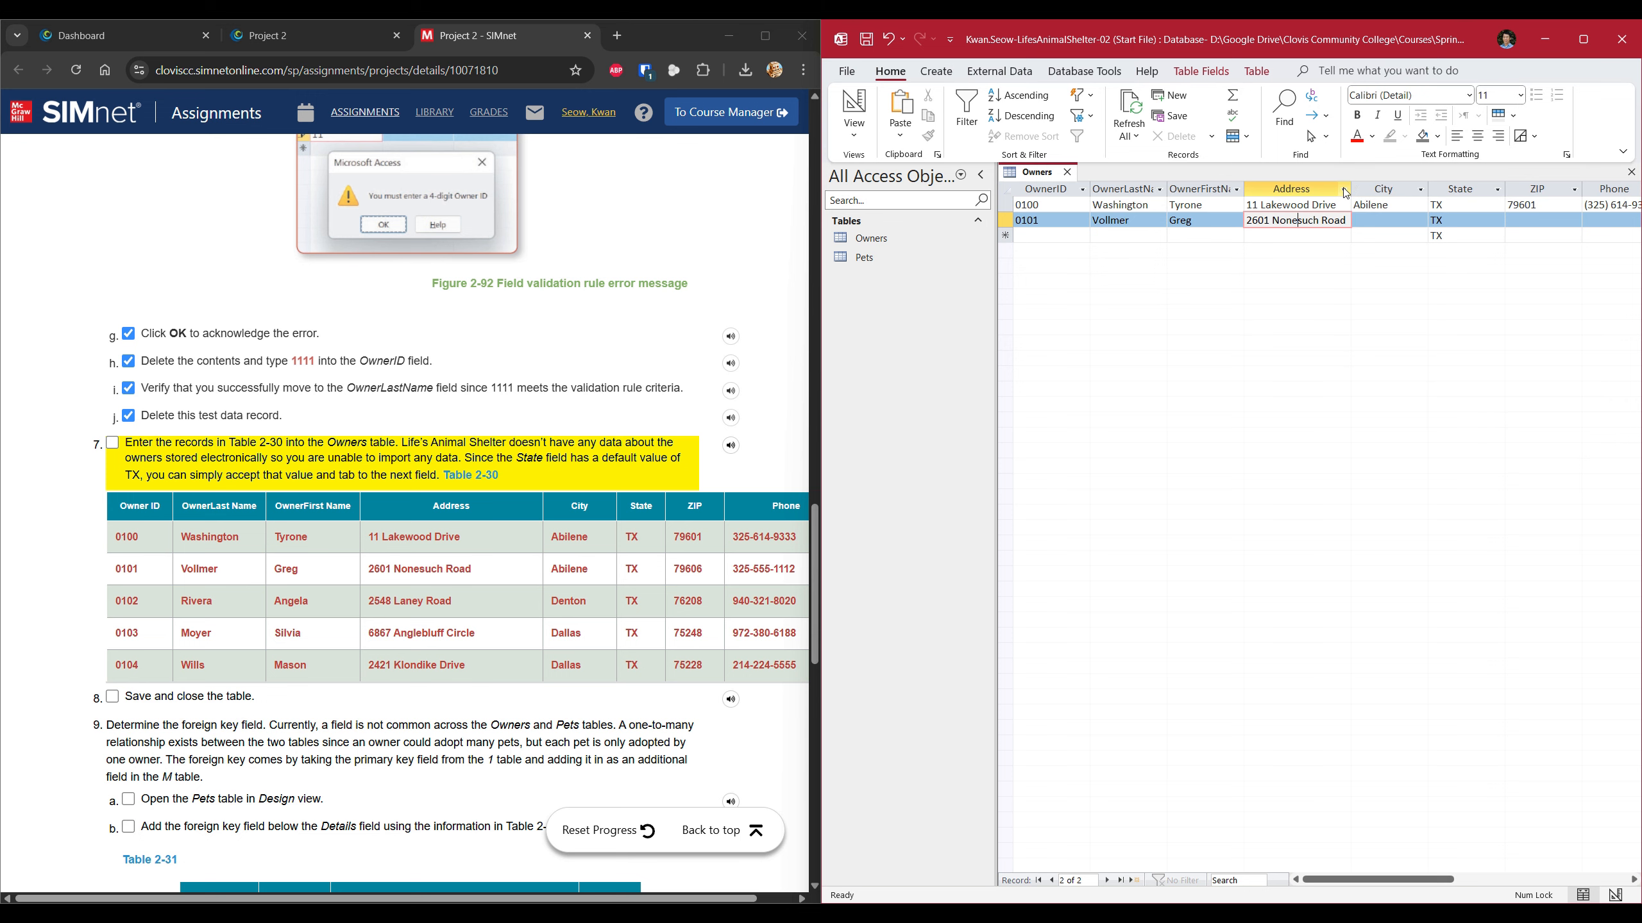
click(1369, 220)
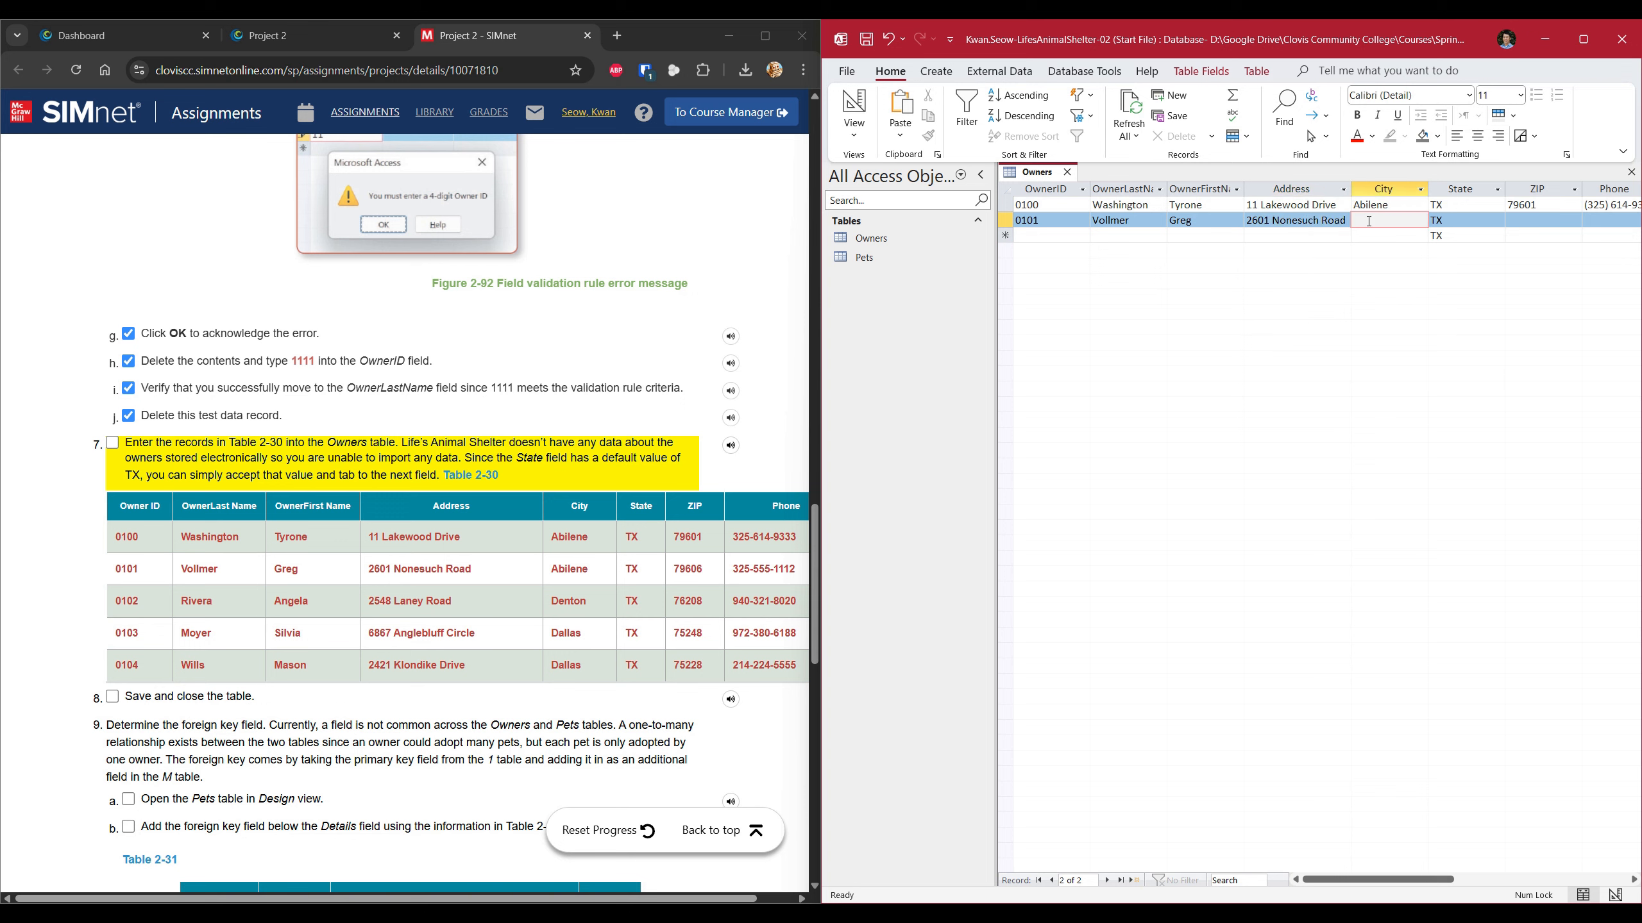
text(Denton)
key(Tab)
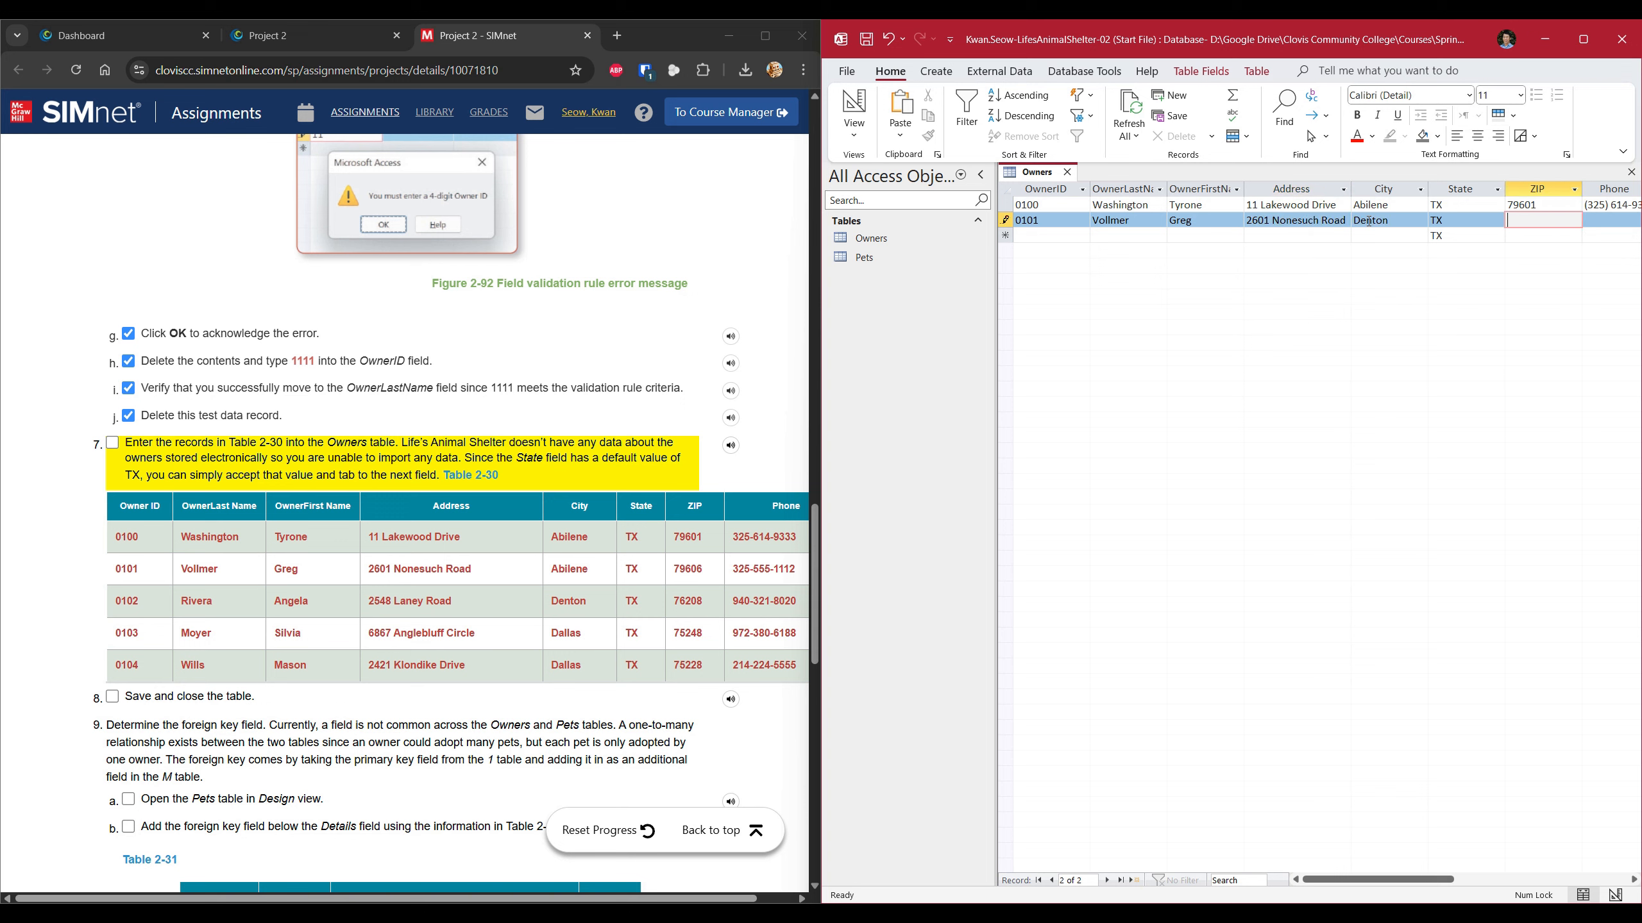
text(79606)
key(Tab)
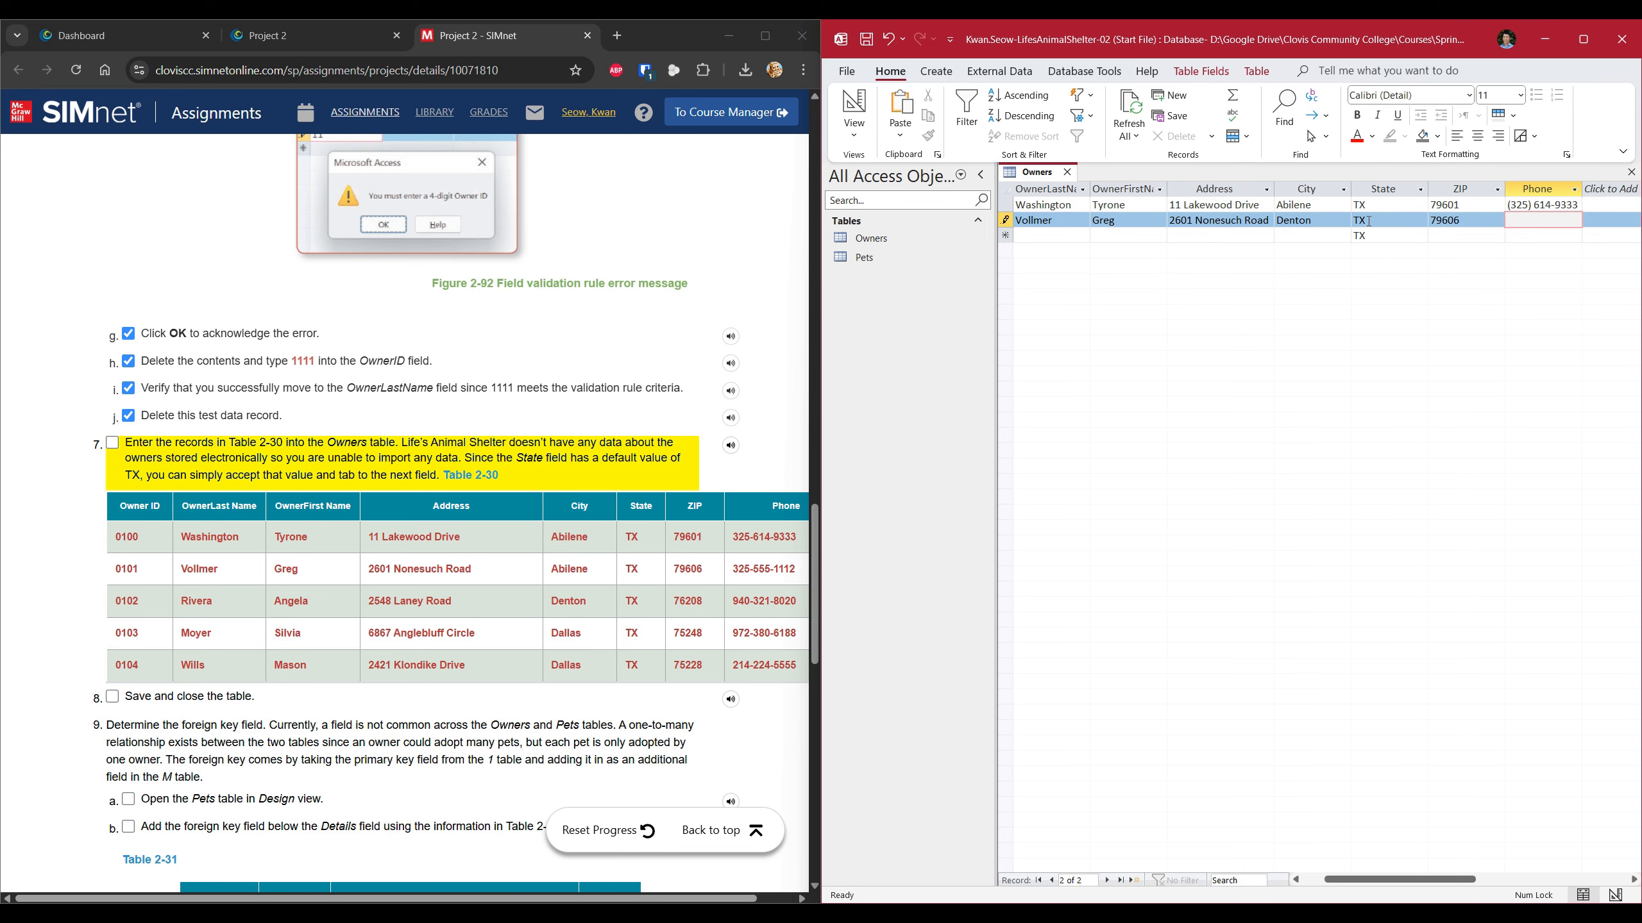
text(325) 555-1112)
key(Tab)
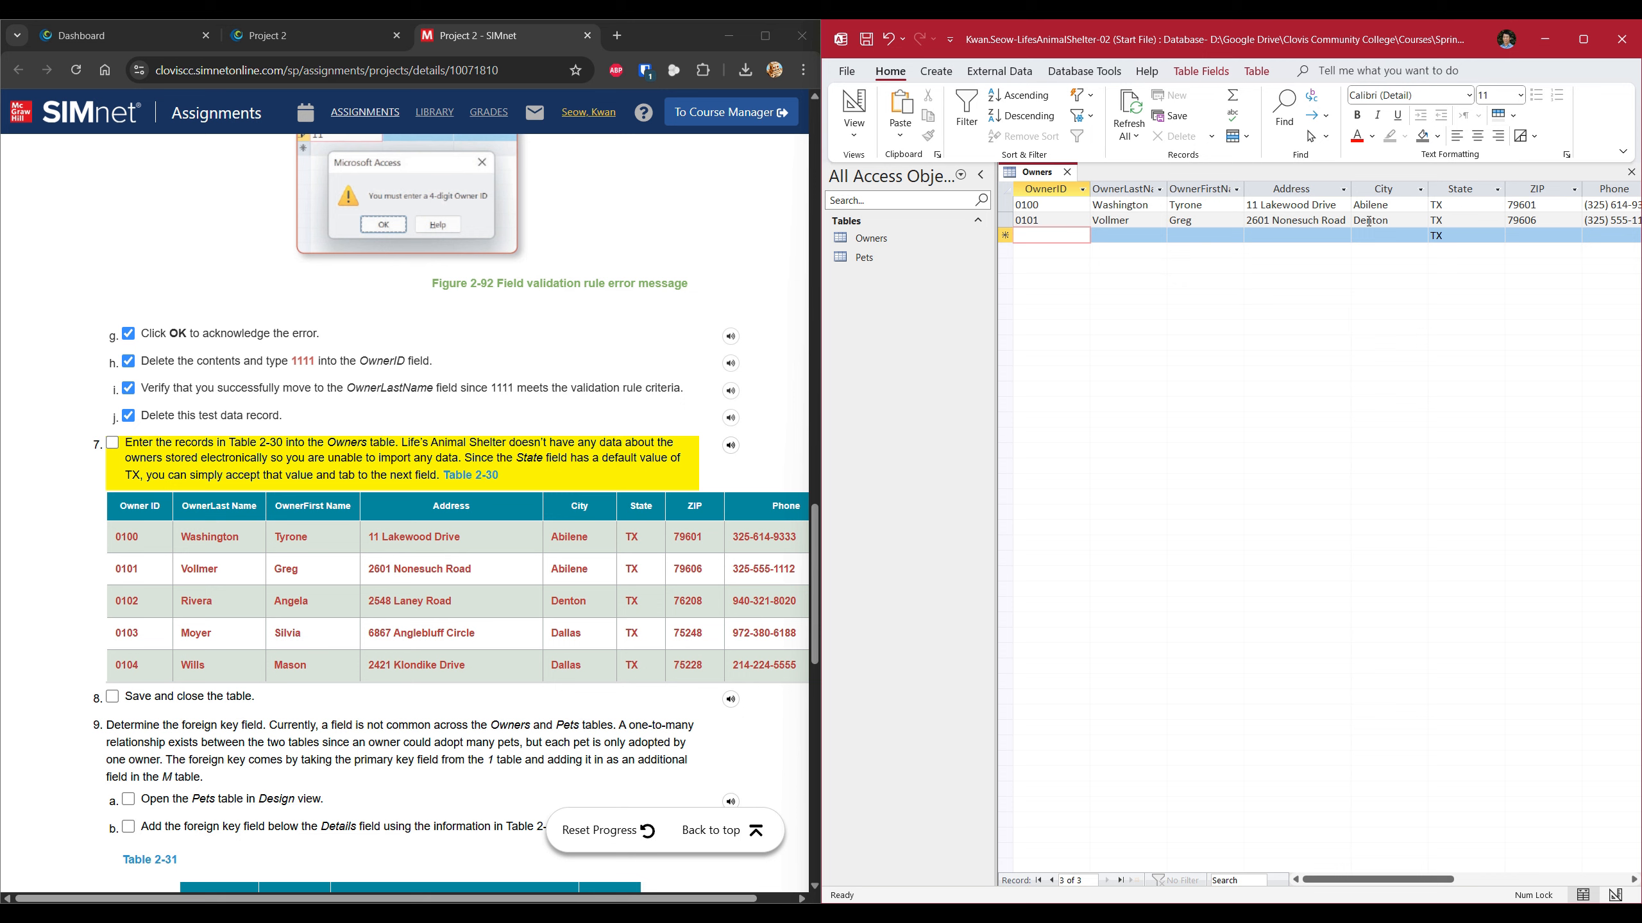
Enter the third Table 2-30 owner record with names, address, city, ZIP and phone.
text(02)
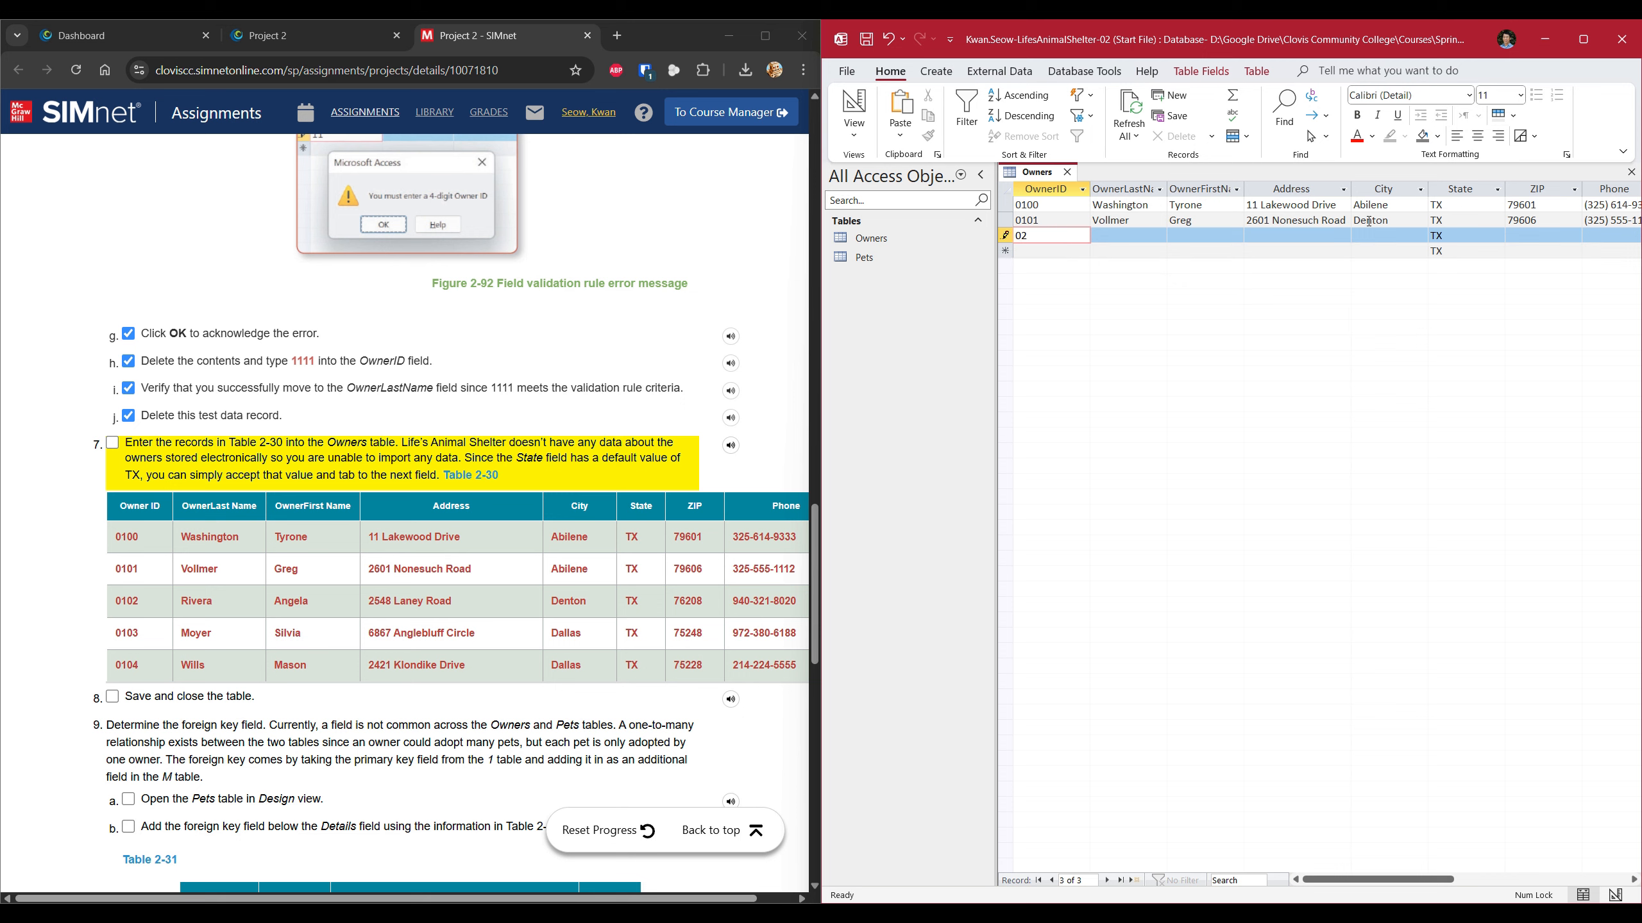
key(BackSpace)
text(102)
key(Tab)
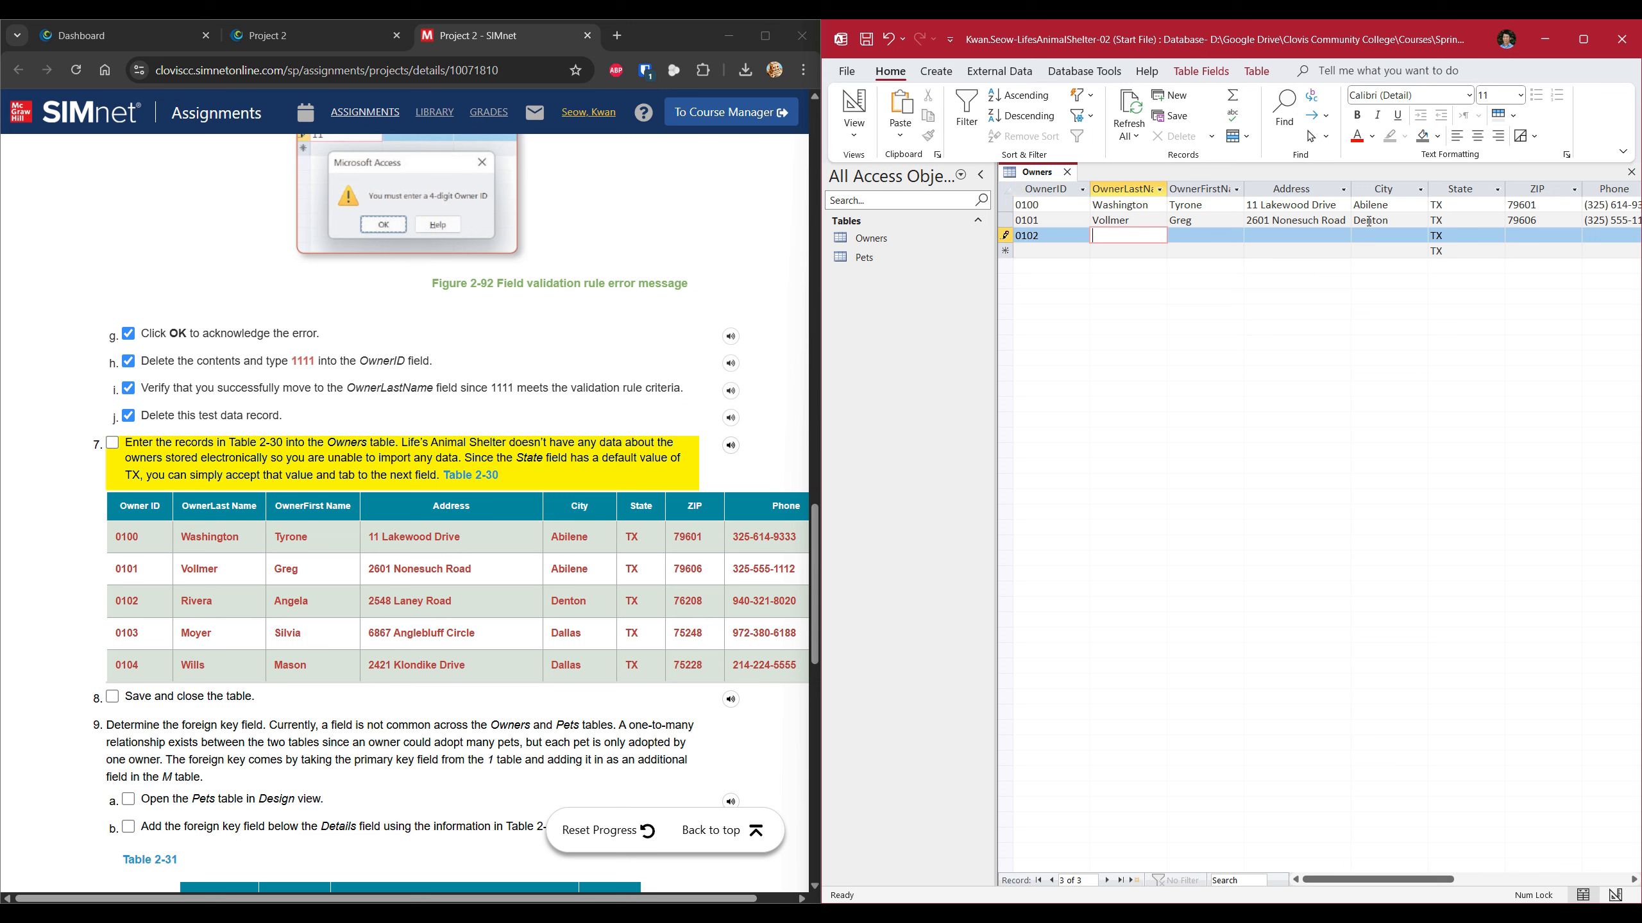
key(Tab)
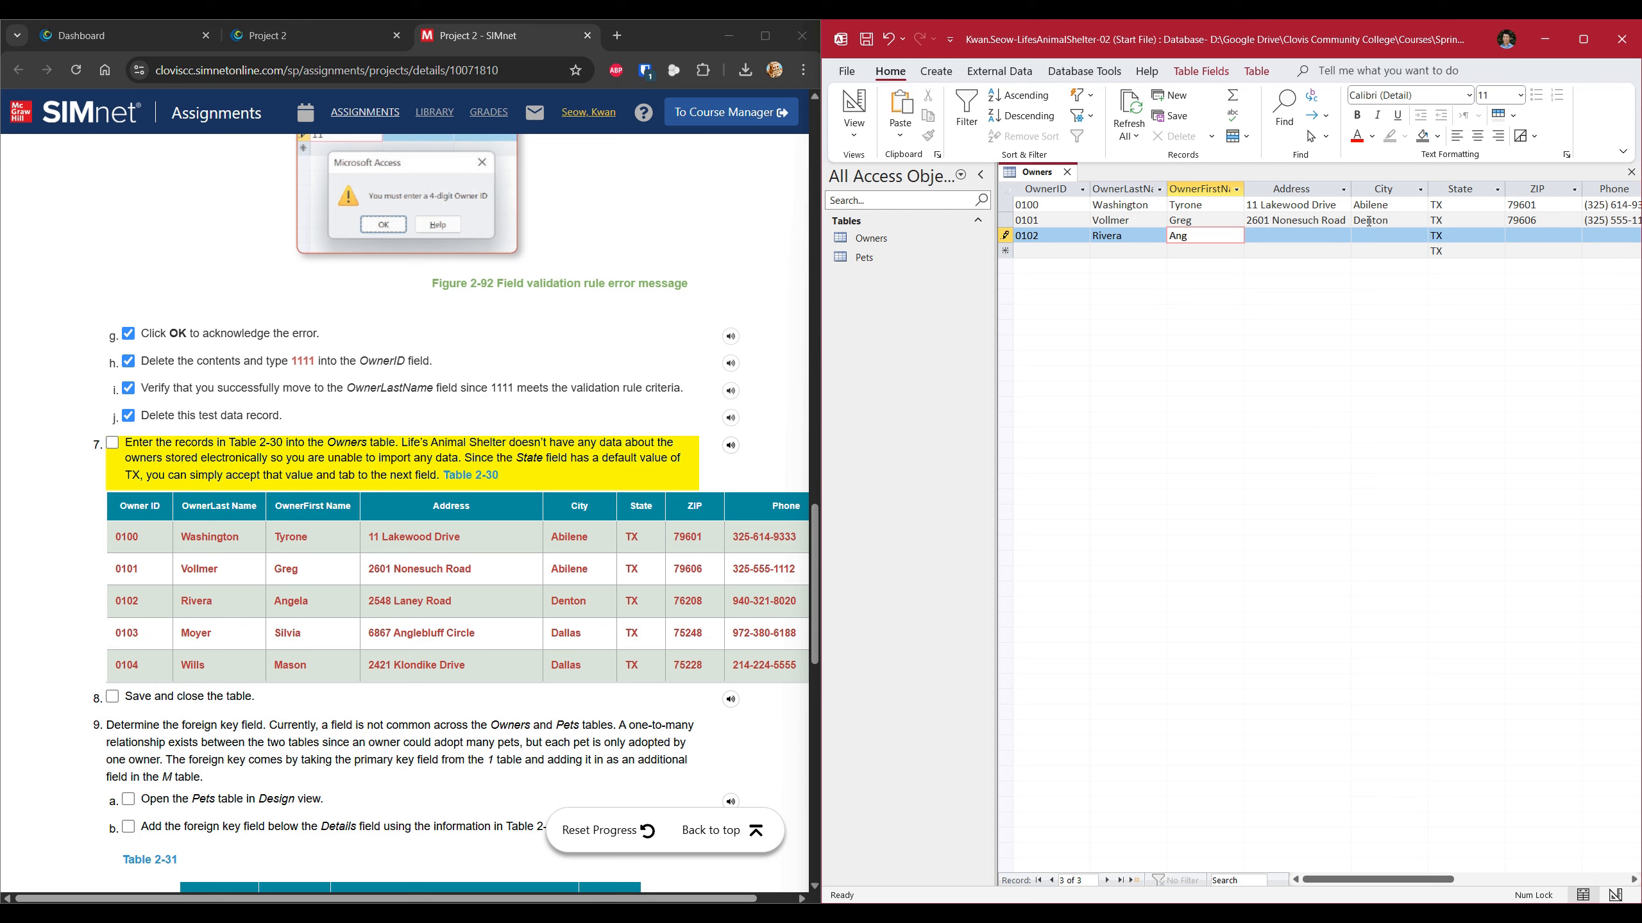
key(Tab)
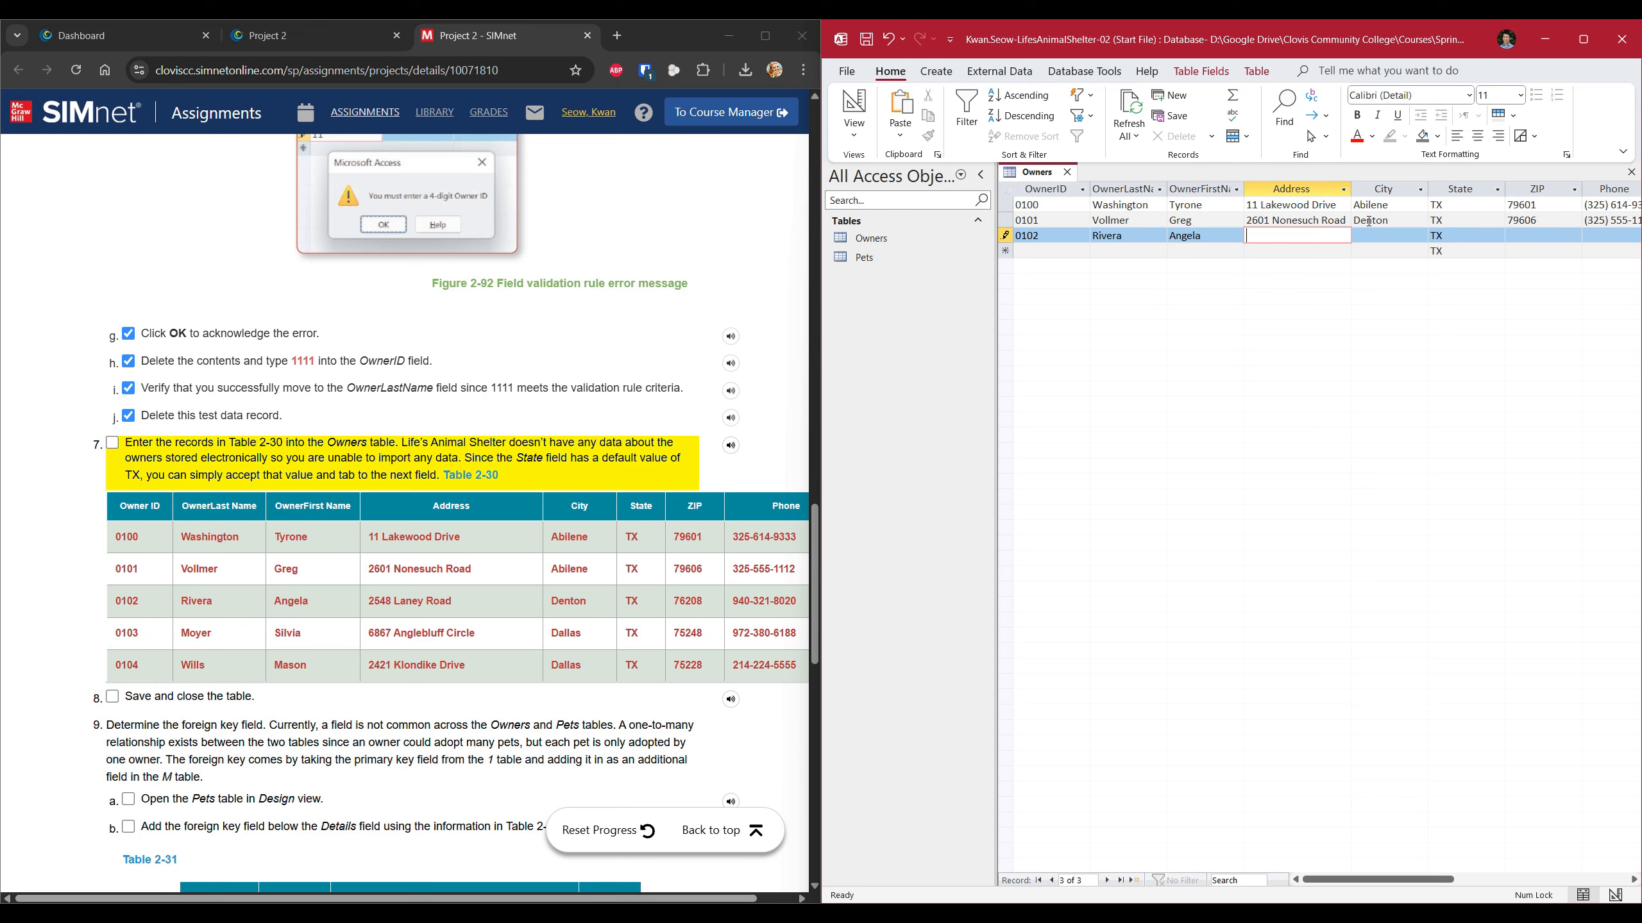
key(Tab)
text(Denton)
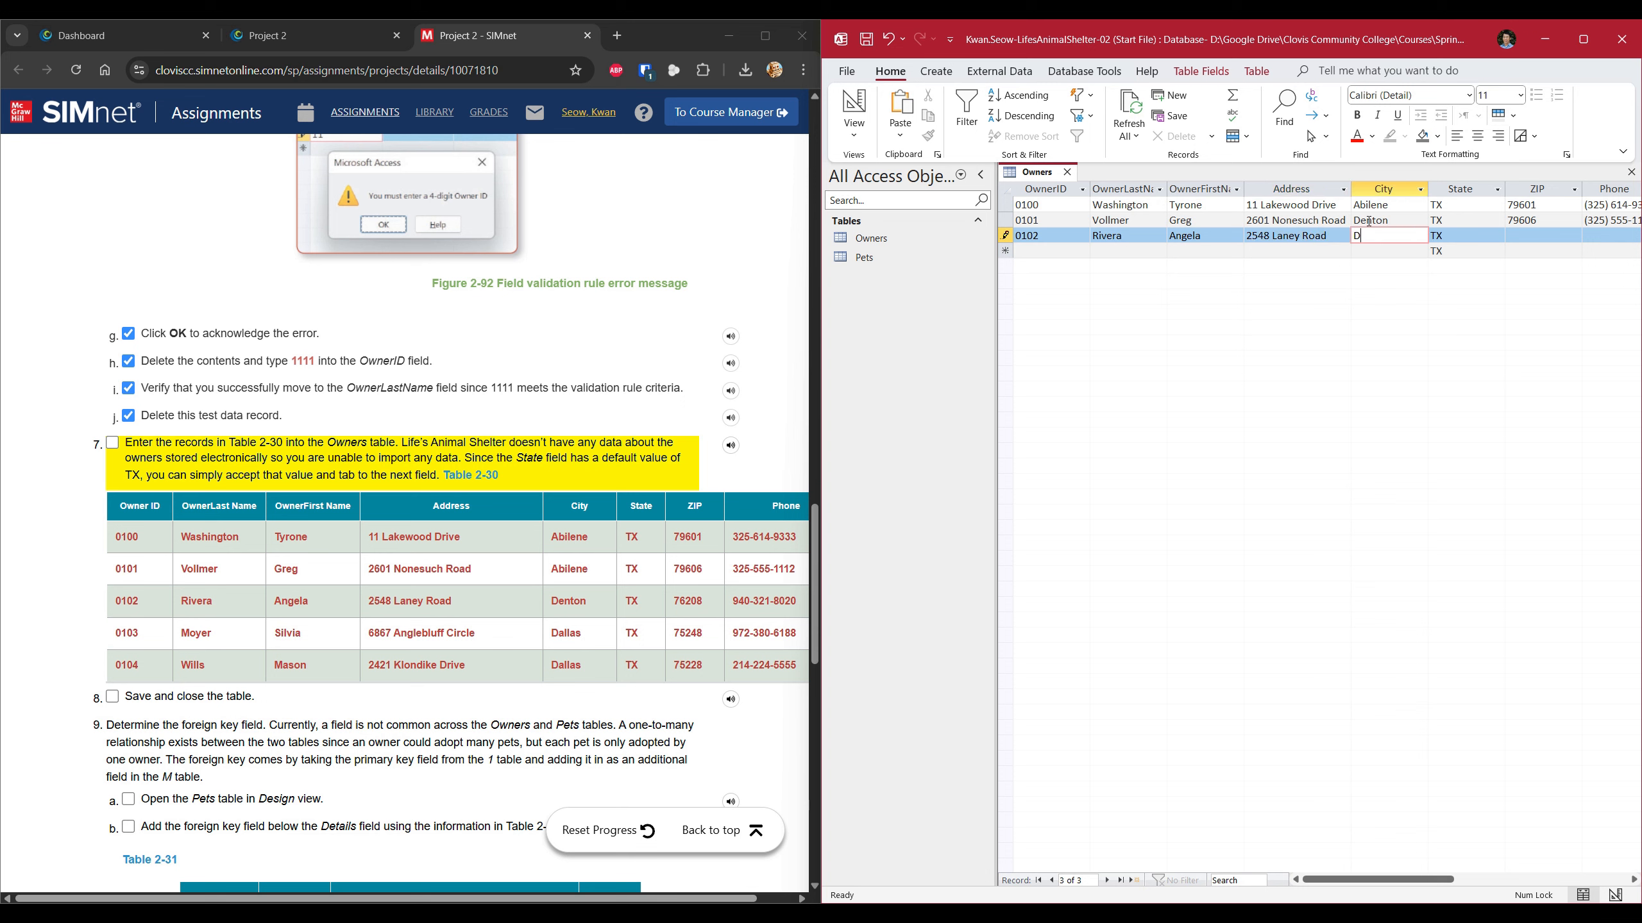
key(Tab)
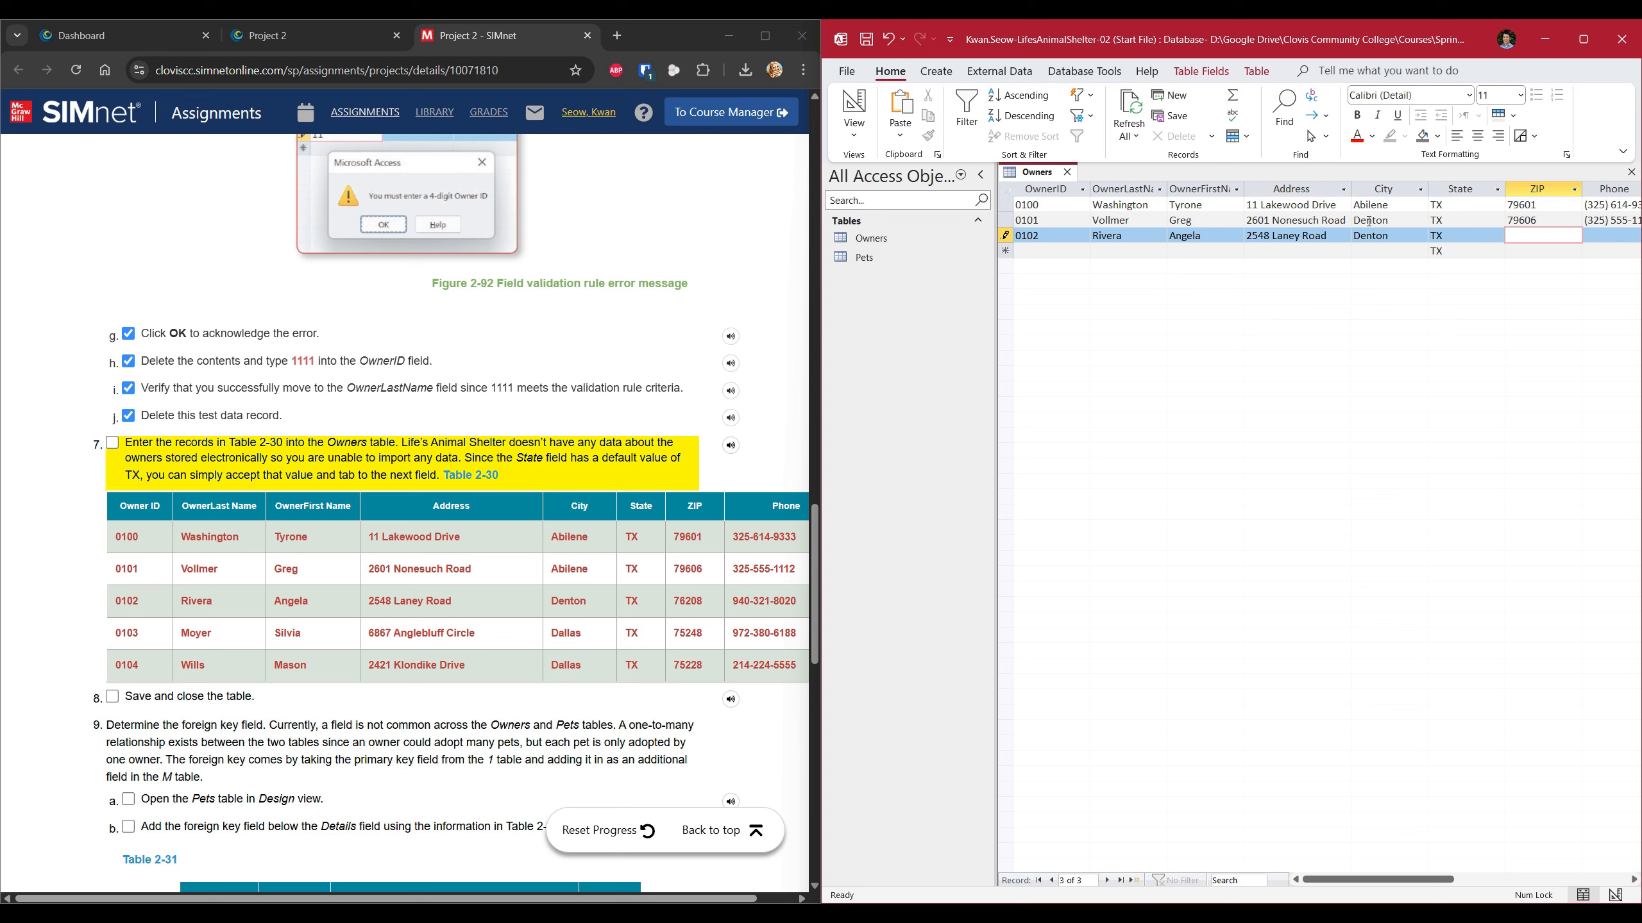
text(76208)
key(Tab)
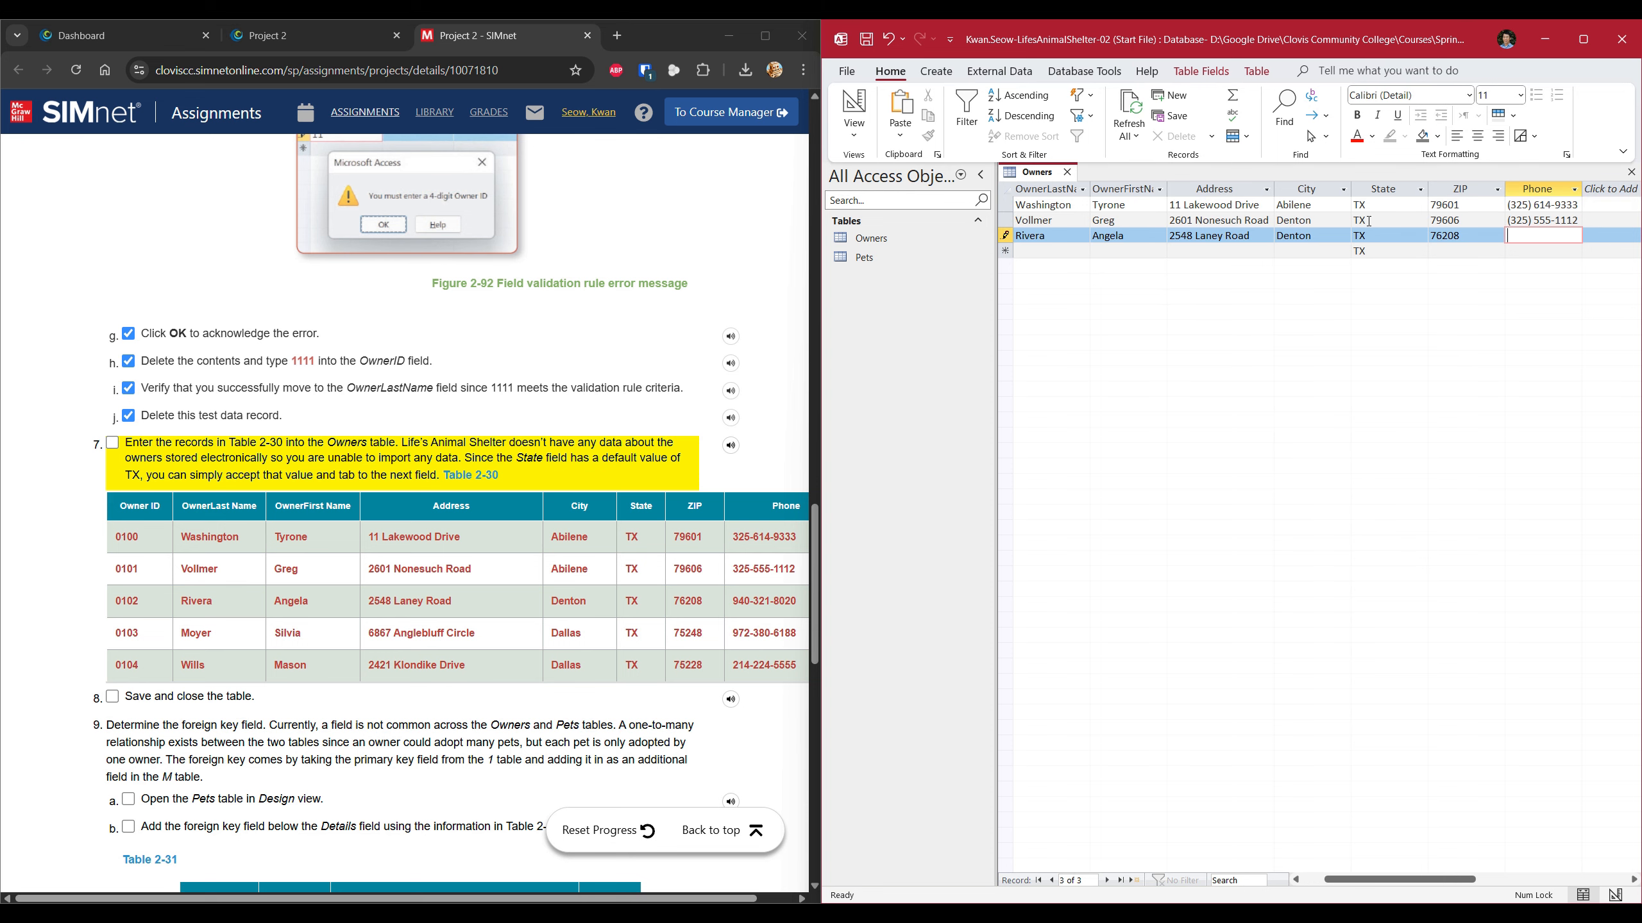
key(Tab)
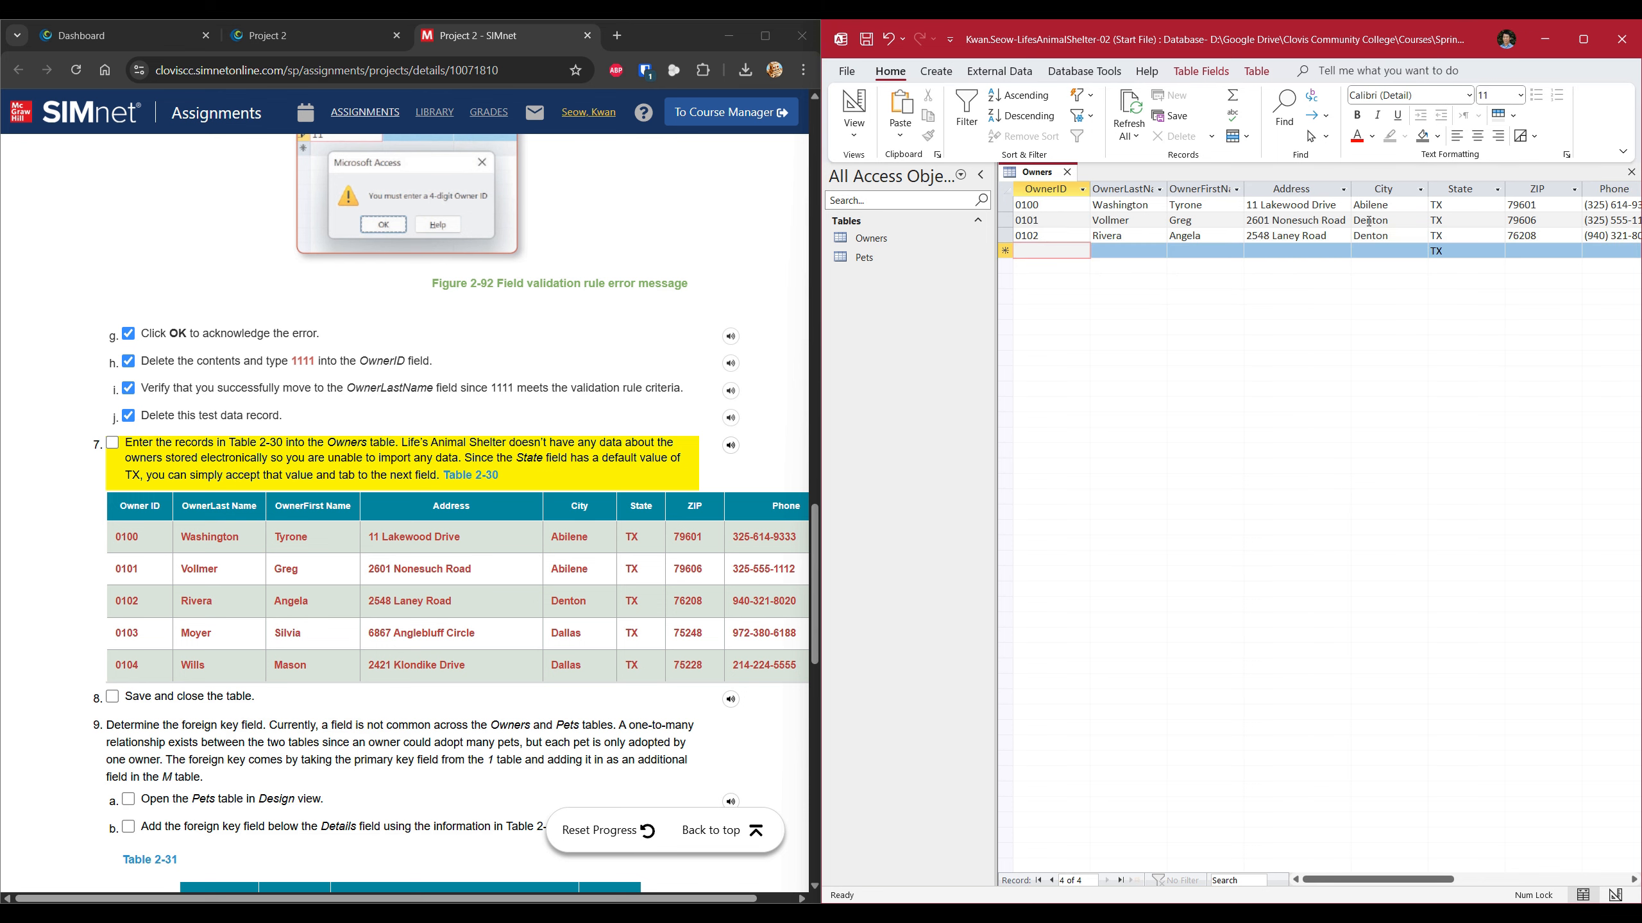
Enter the fourth Table 2-30 owner record, keeping the default TX state.
text(0103)
key(Tab)
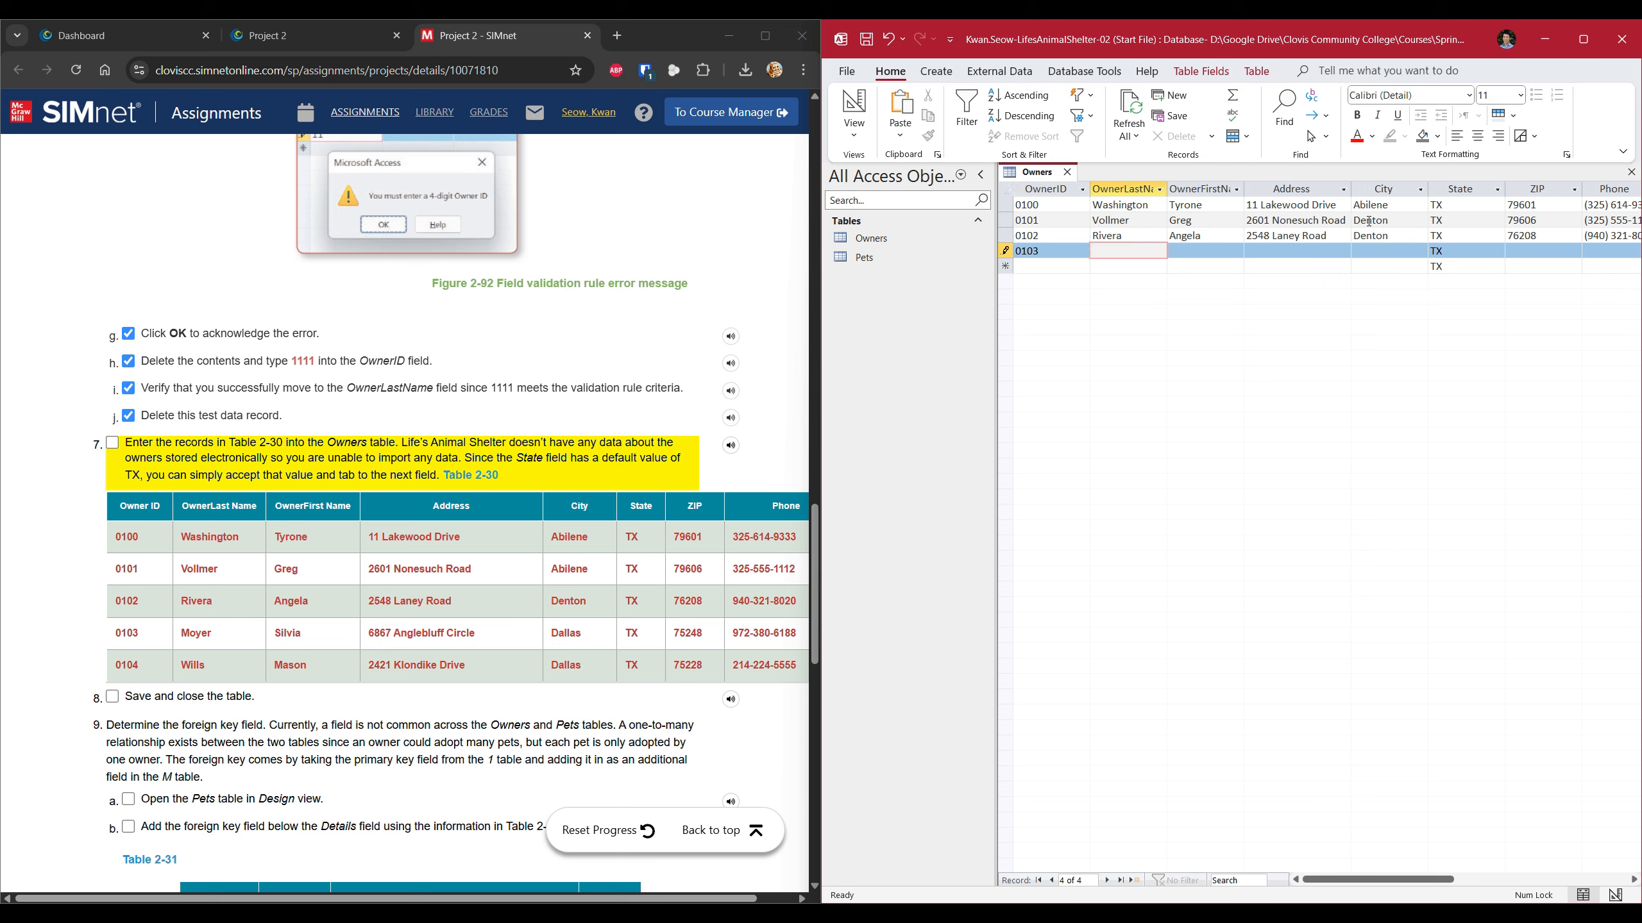
key(Tab)
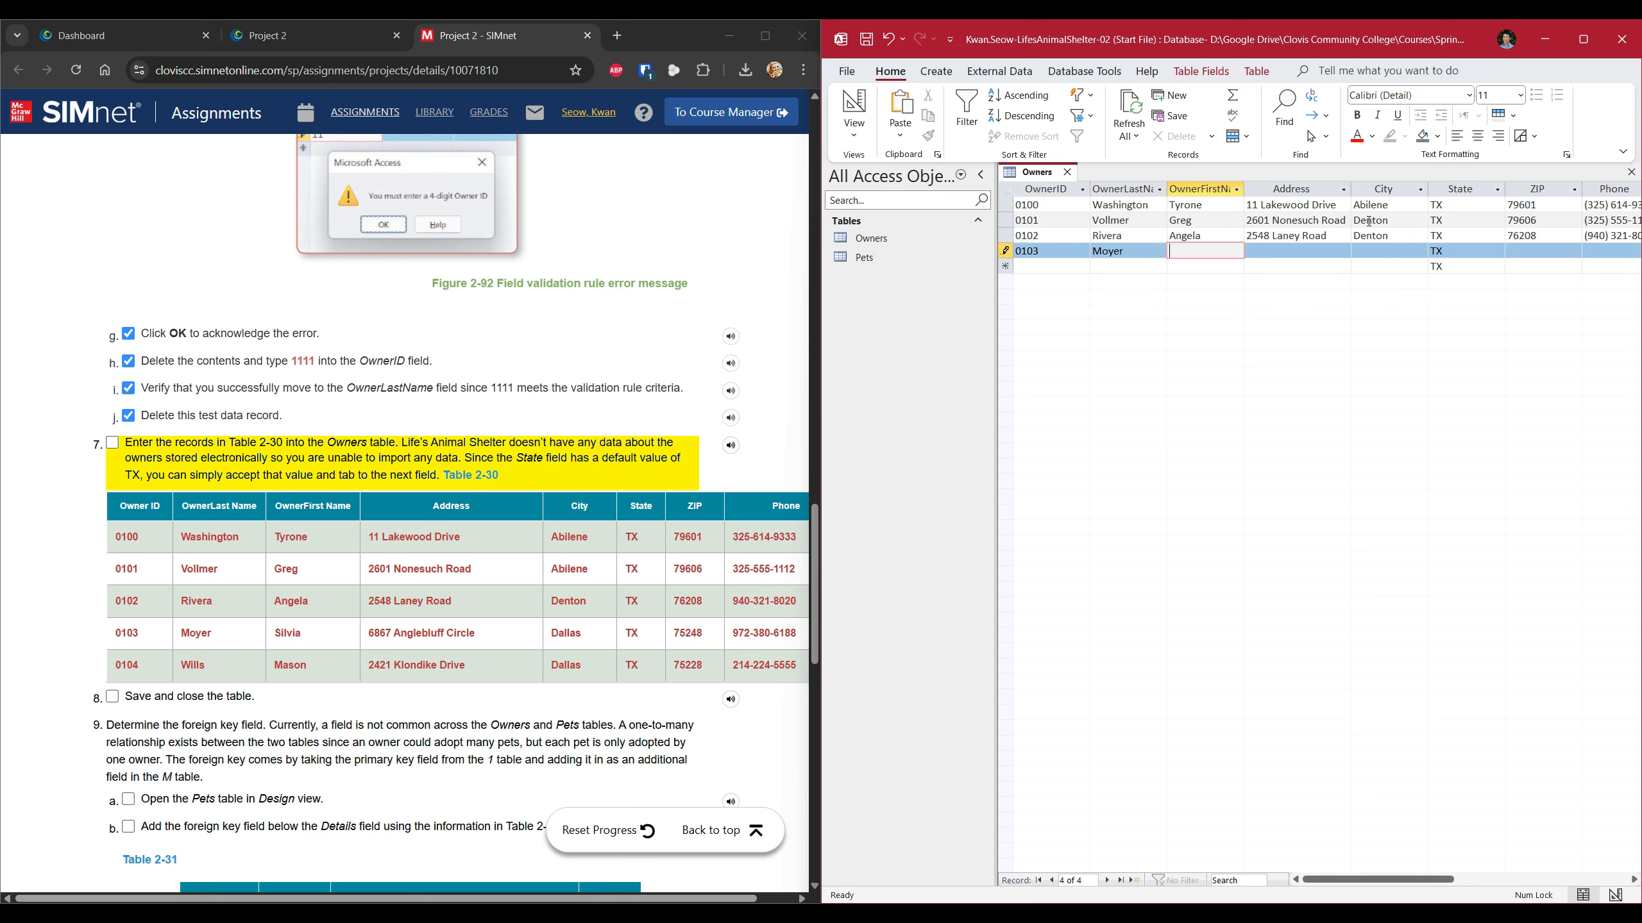
key(Tab)
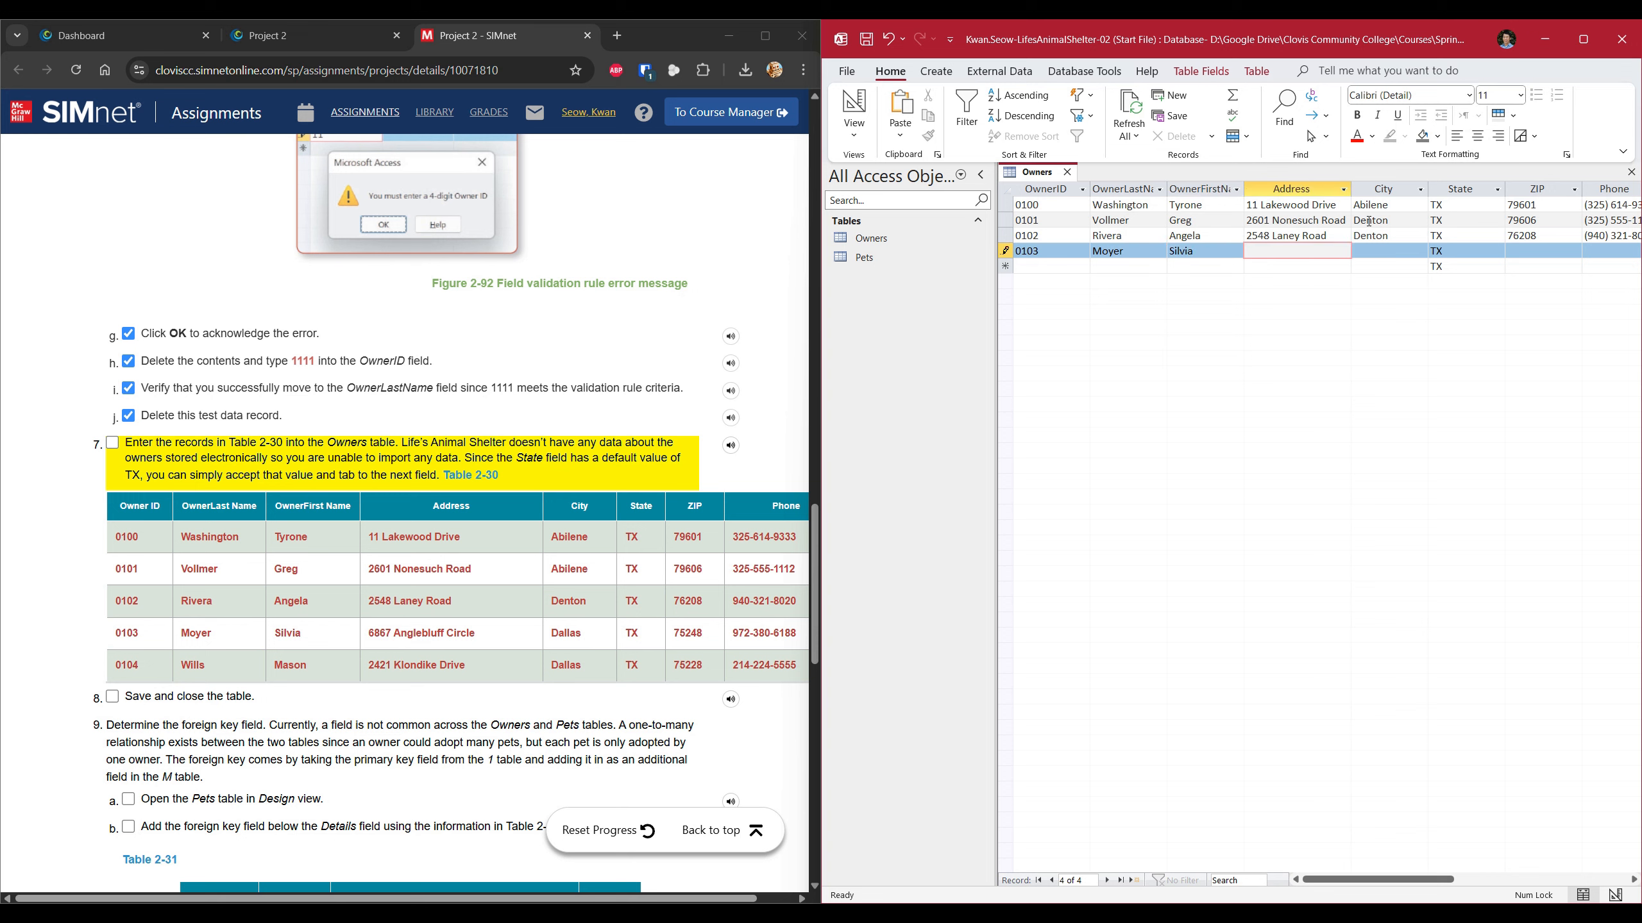
key(Tab)
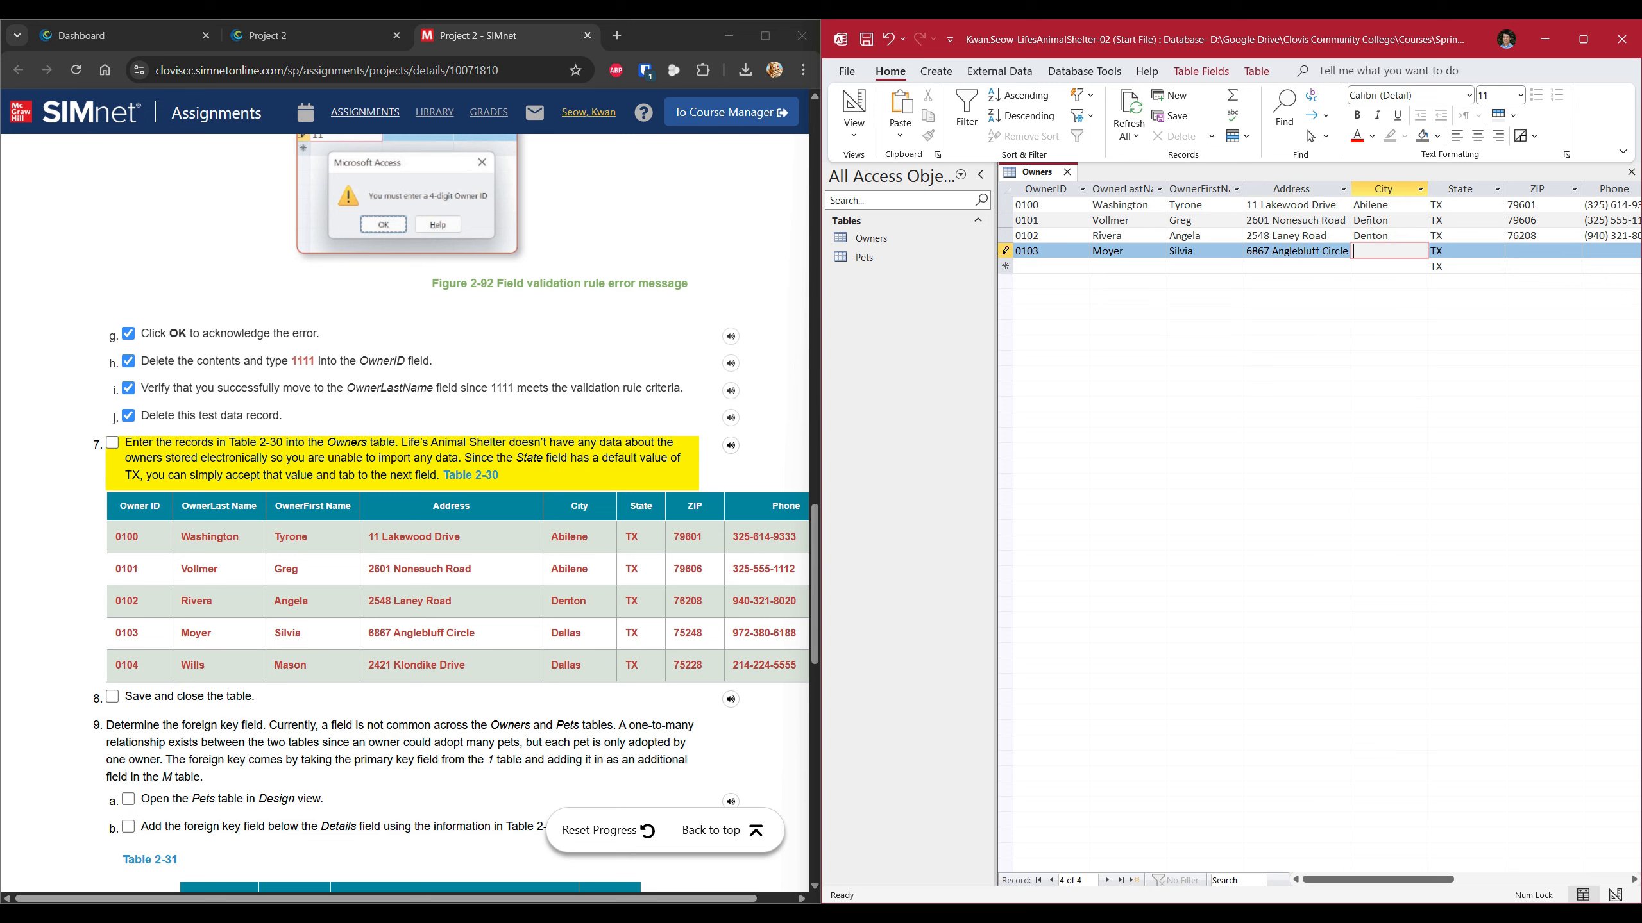
text(Dallas)
key(Tab)
key(Tab)
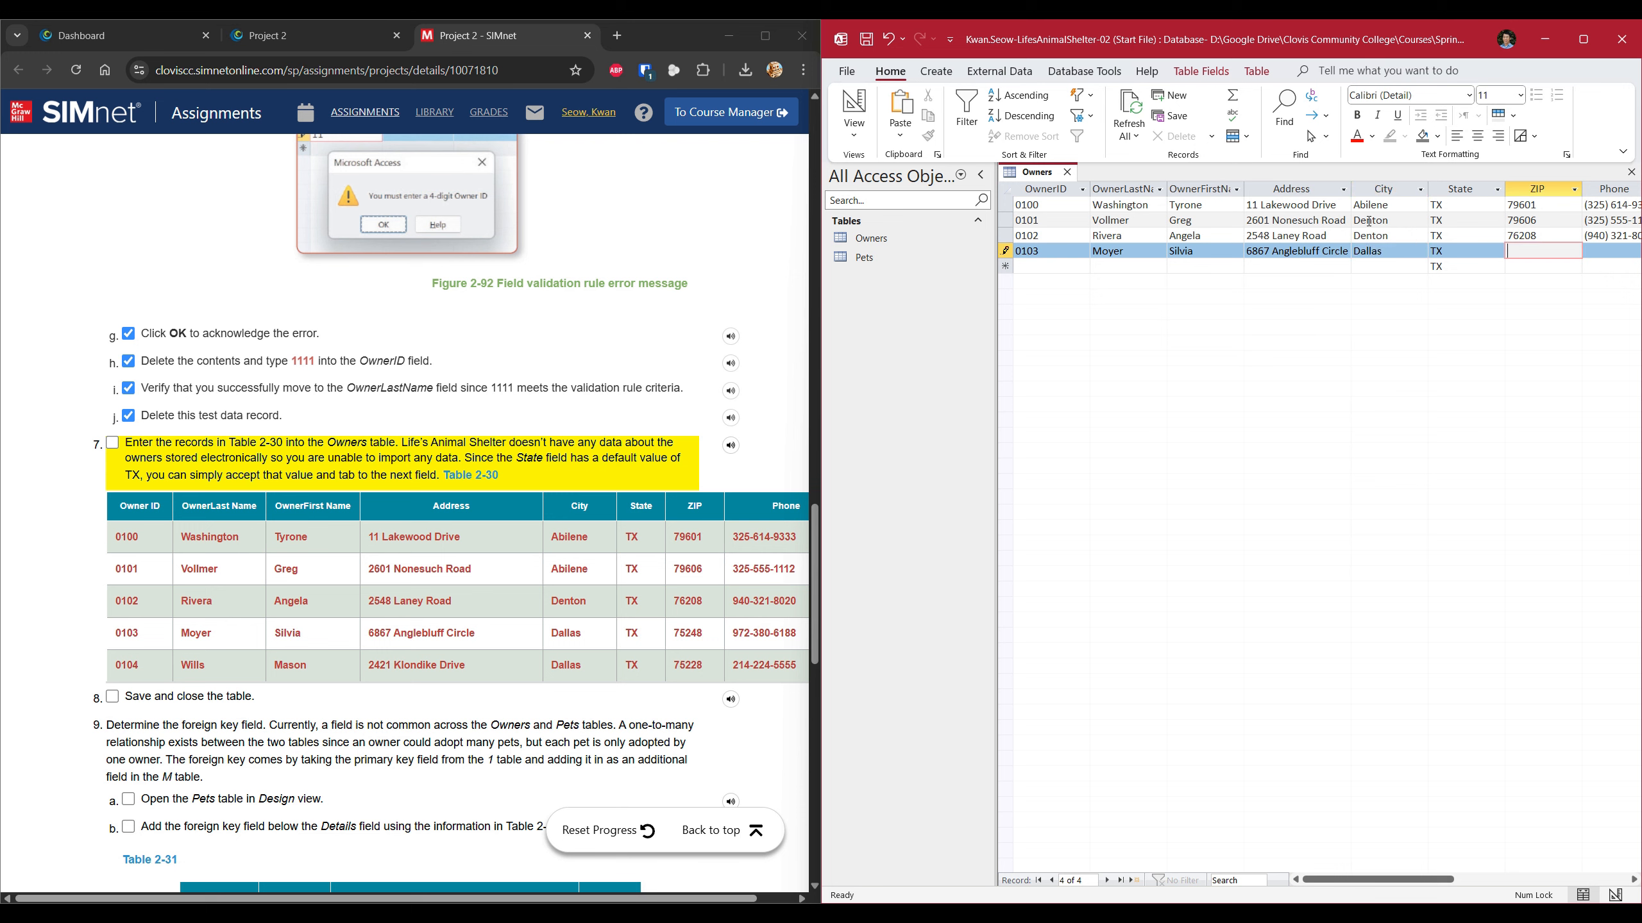
text(75248)
key(Tab)
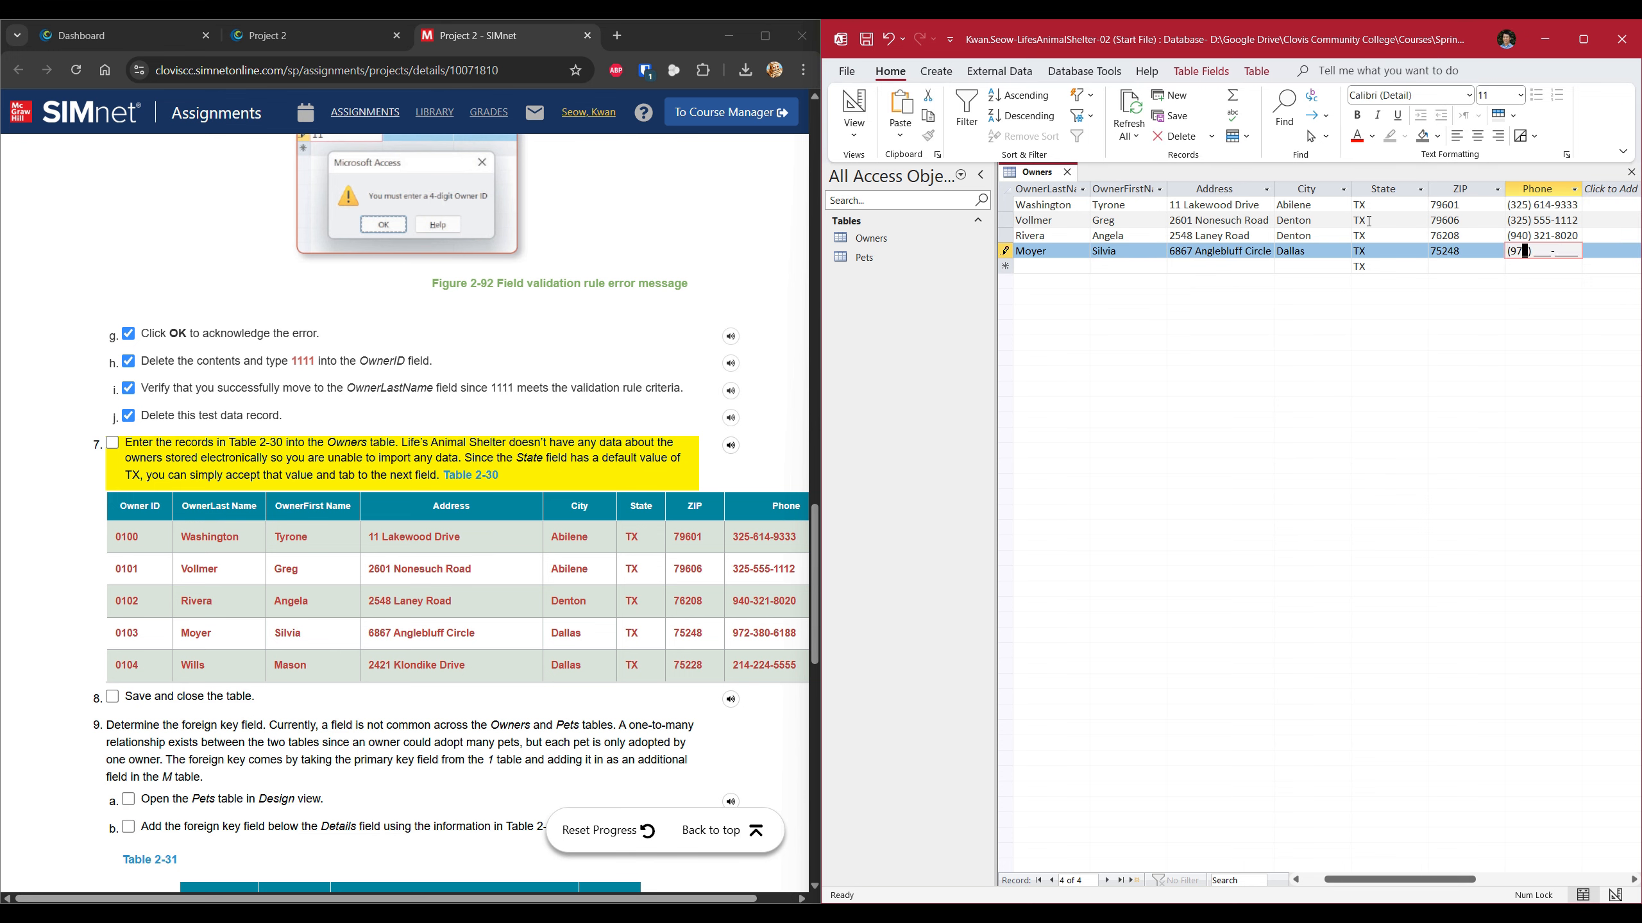
key(Tab)
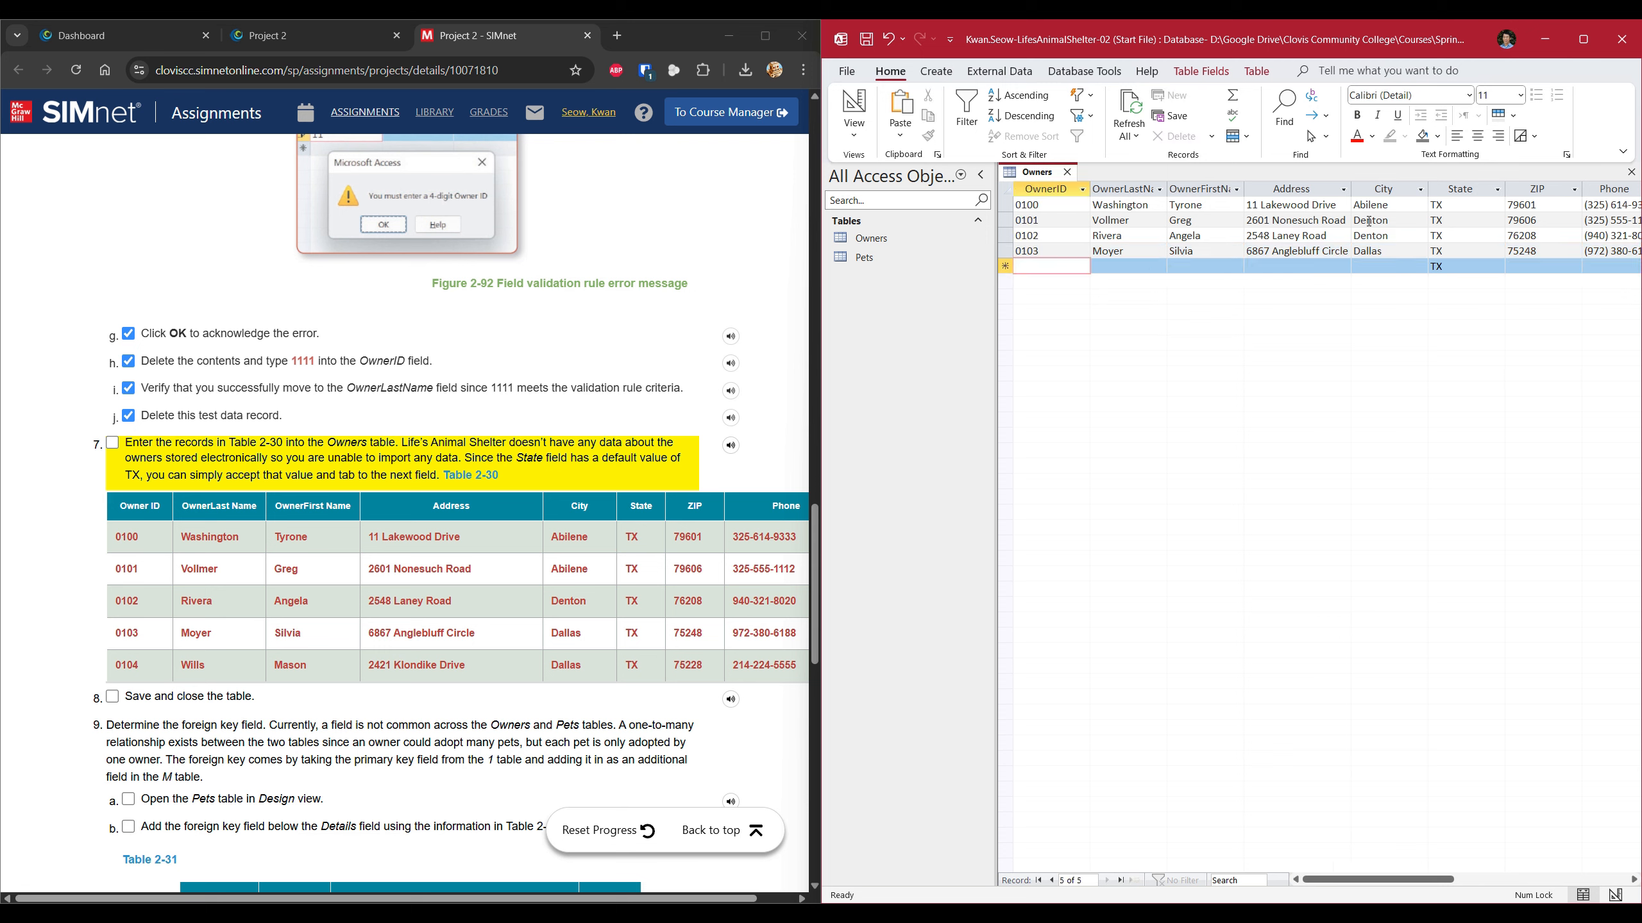
Enter the fifth owner's ID, last and first name, and street address, fixing the street-name spelling.
text(01)
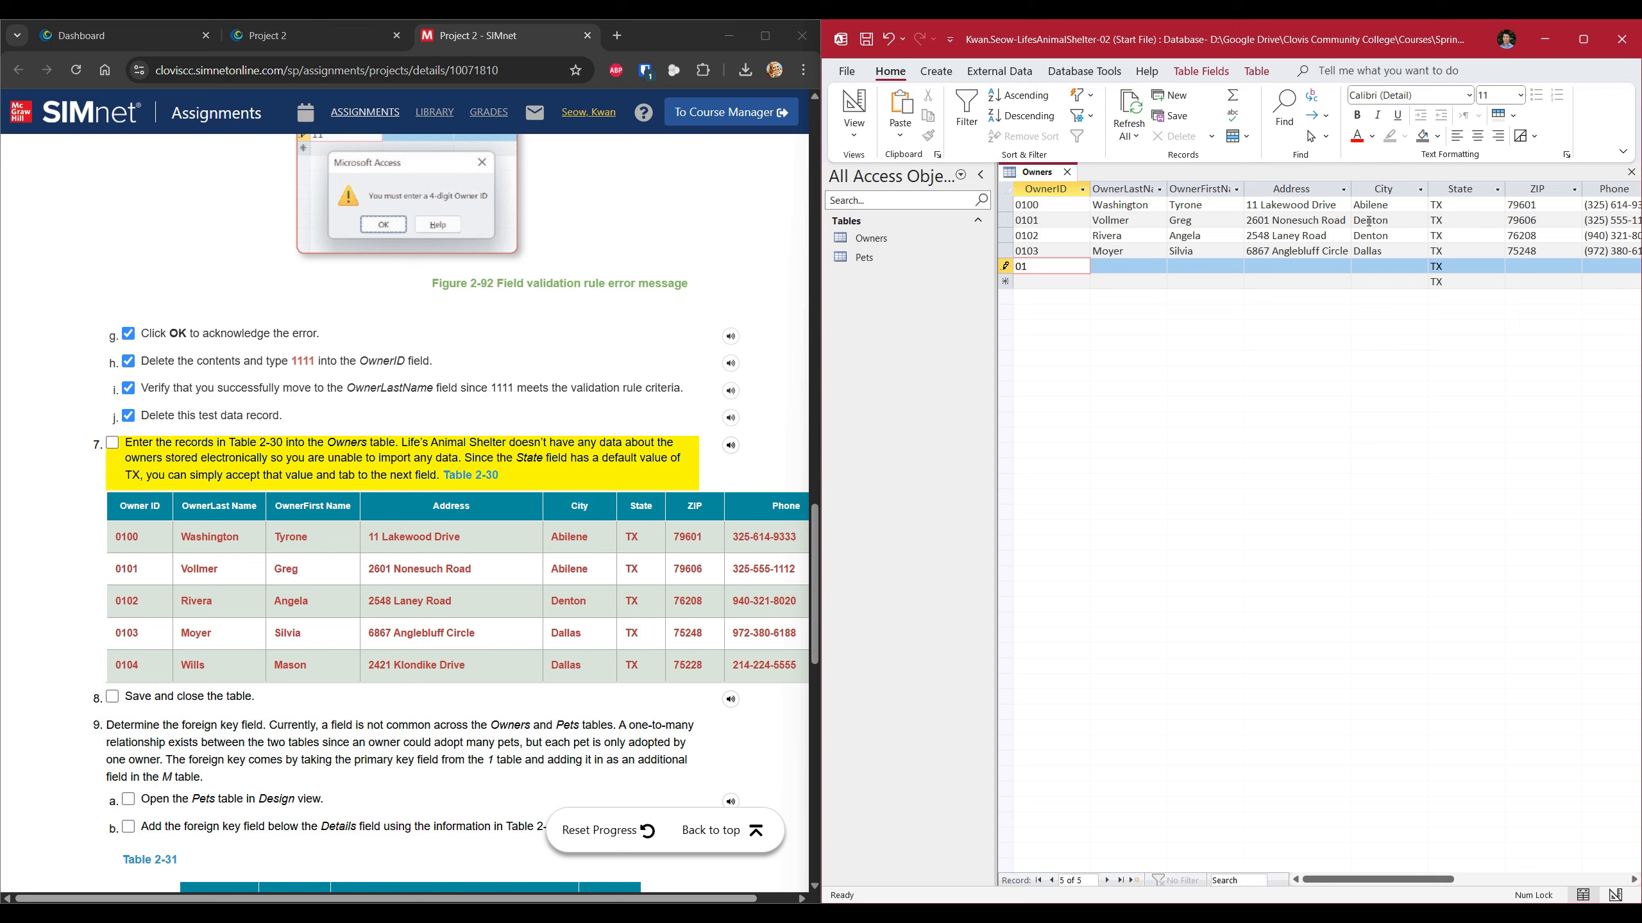
text(04)
key(Tab)
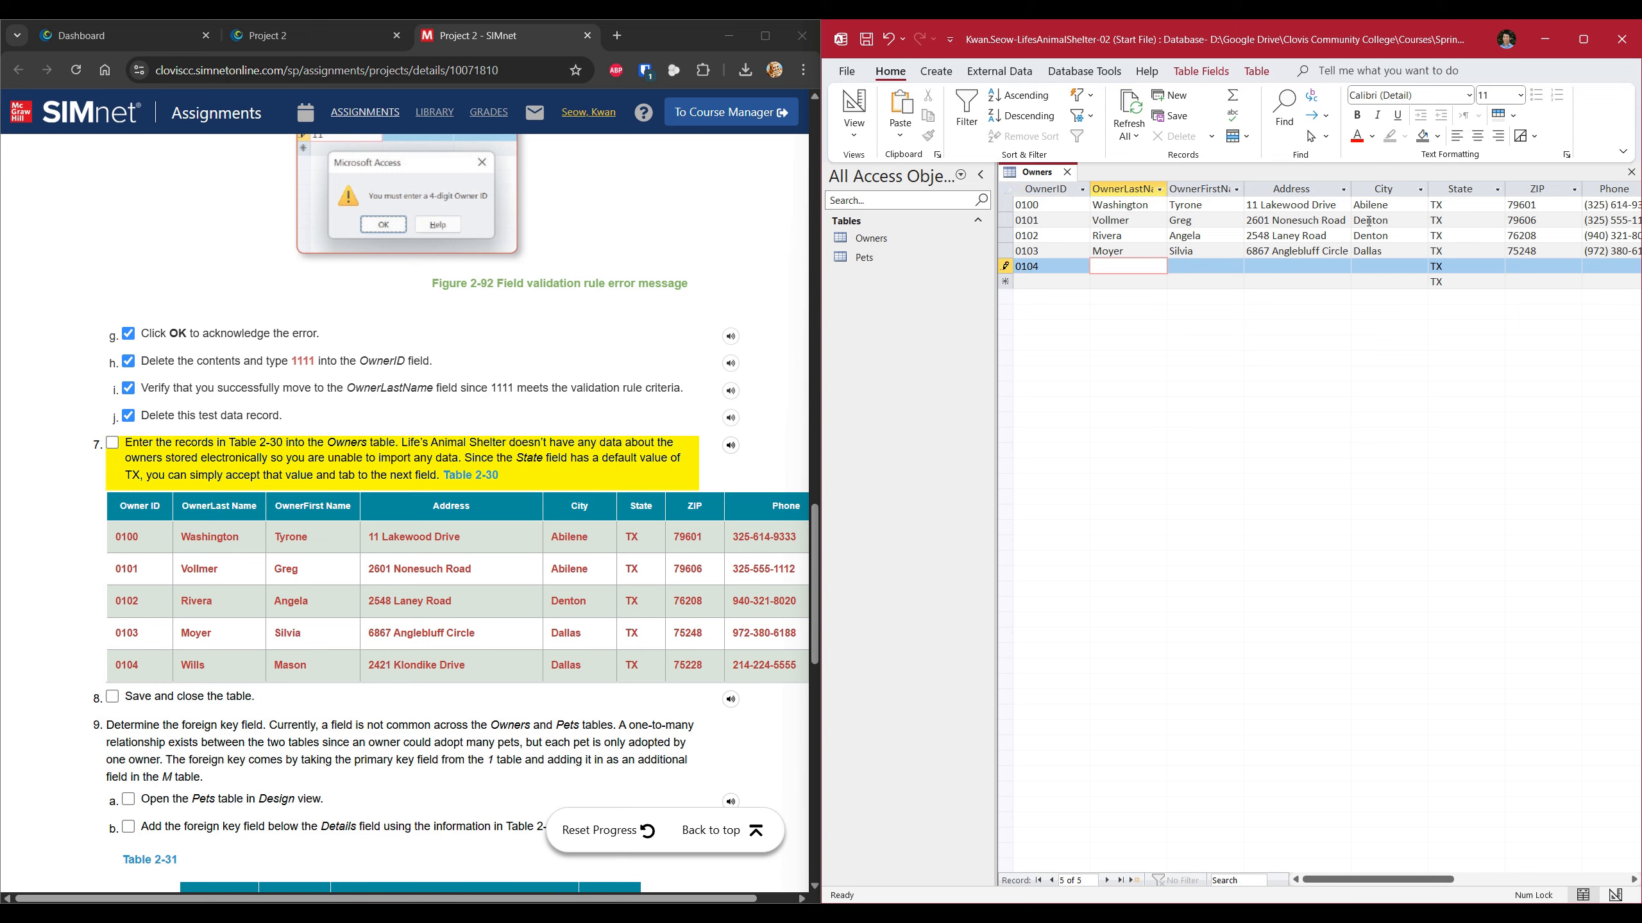
key(Tab)
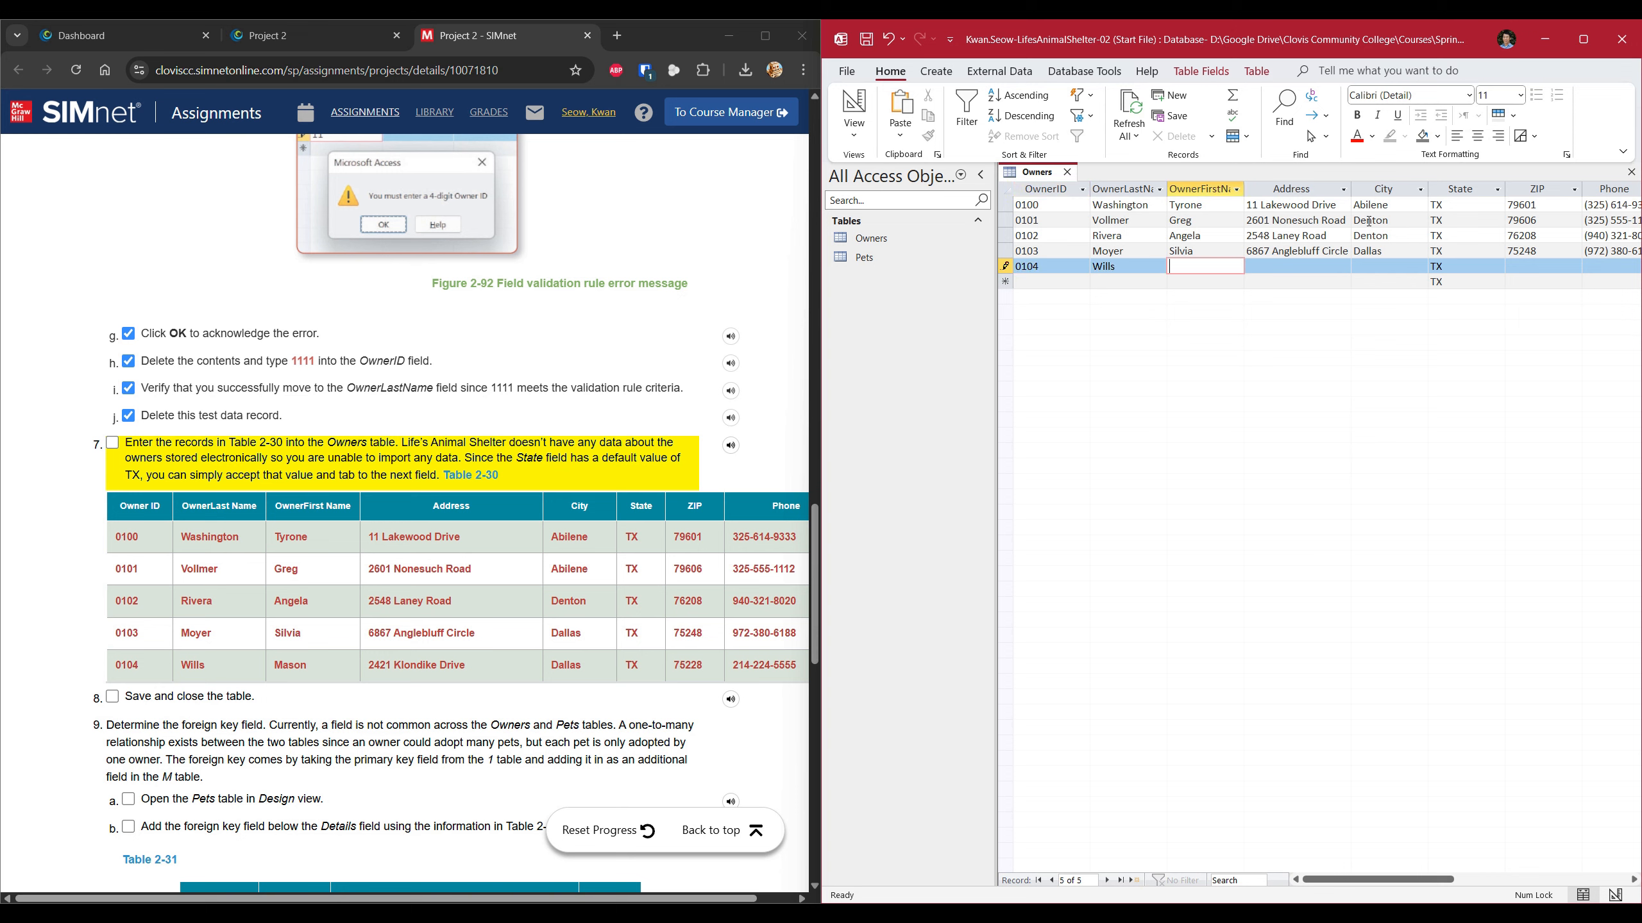
key(Tab)
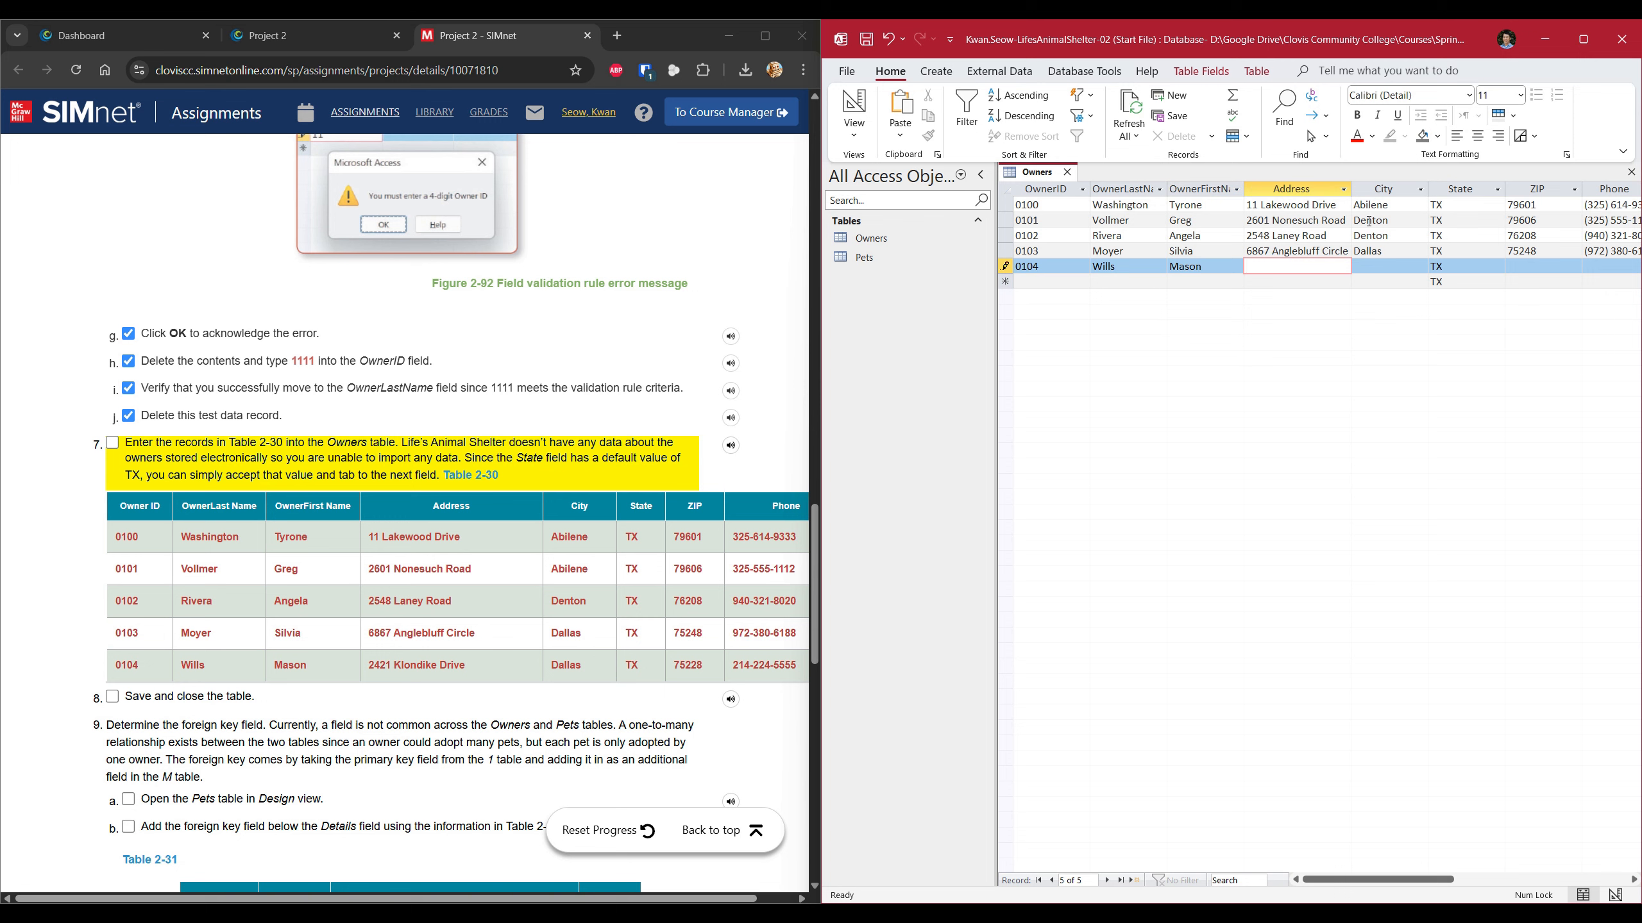
click(1381, 264)
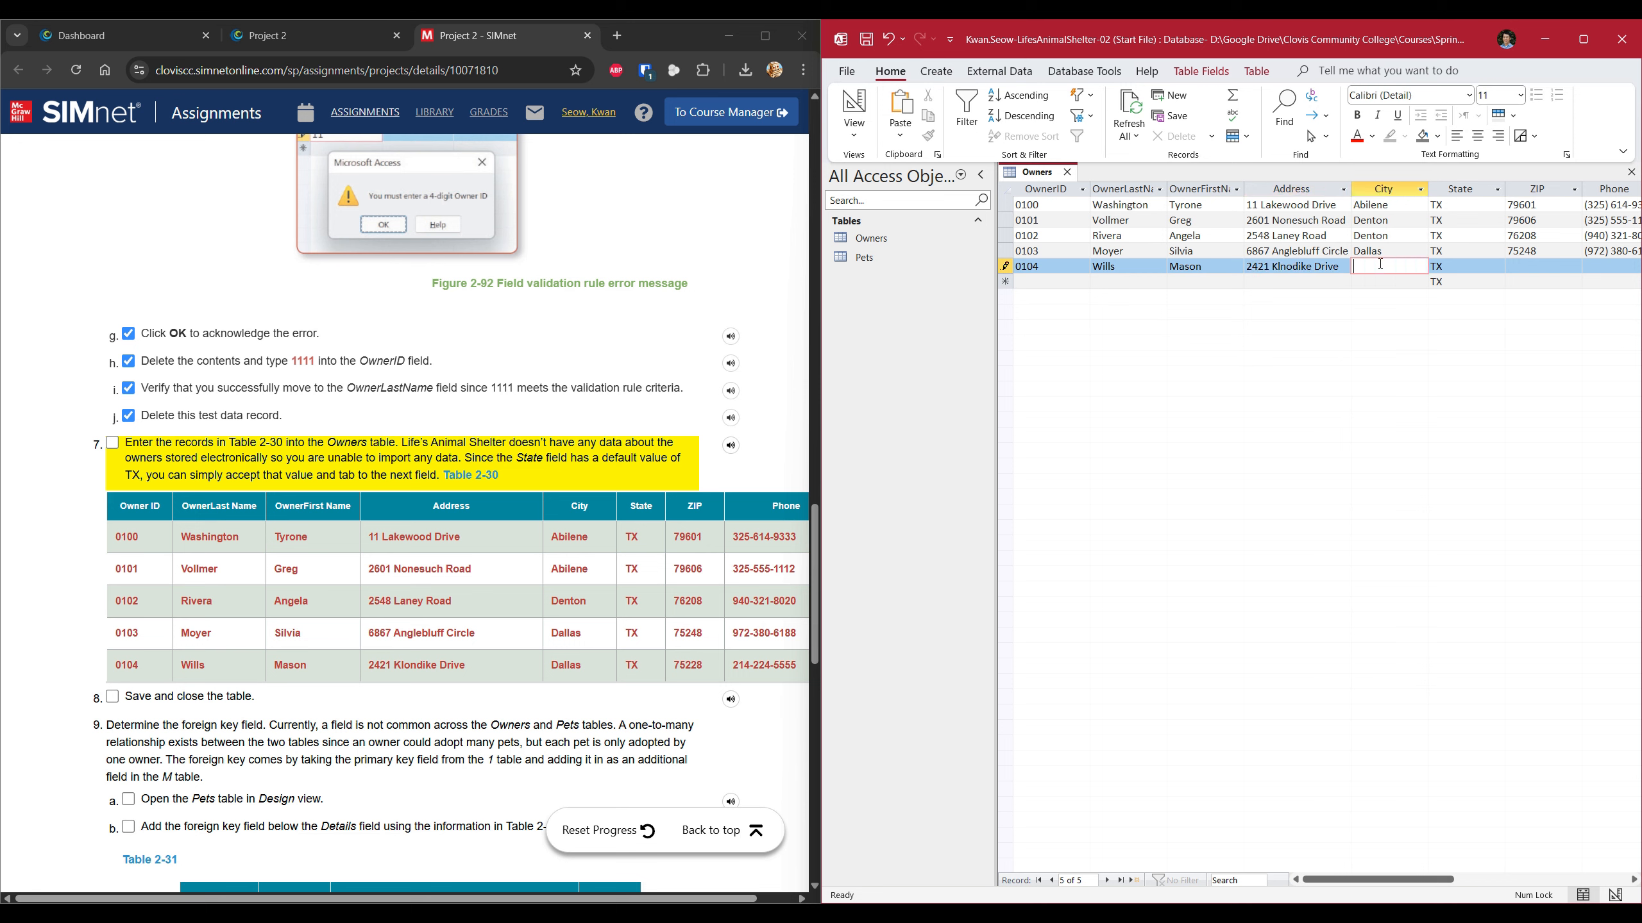
click(1287, 266)
key(Delete)
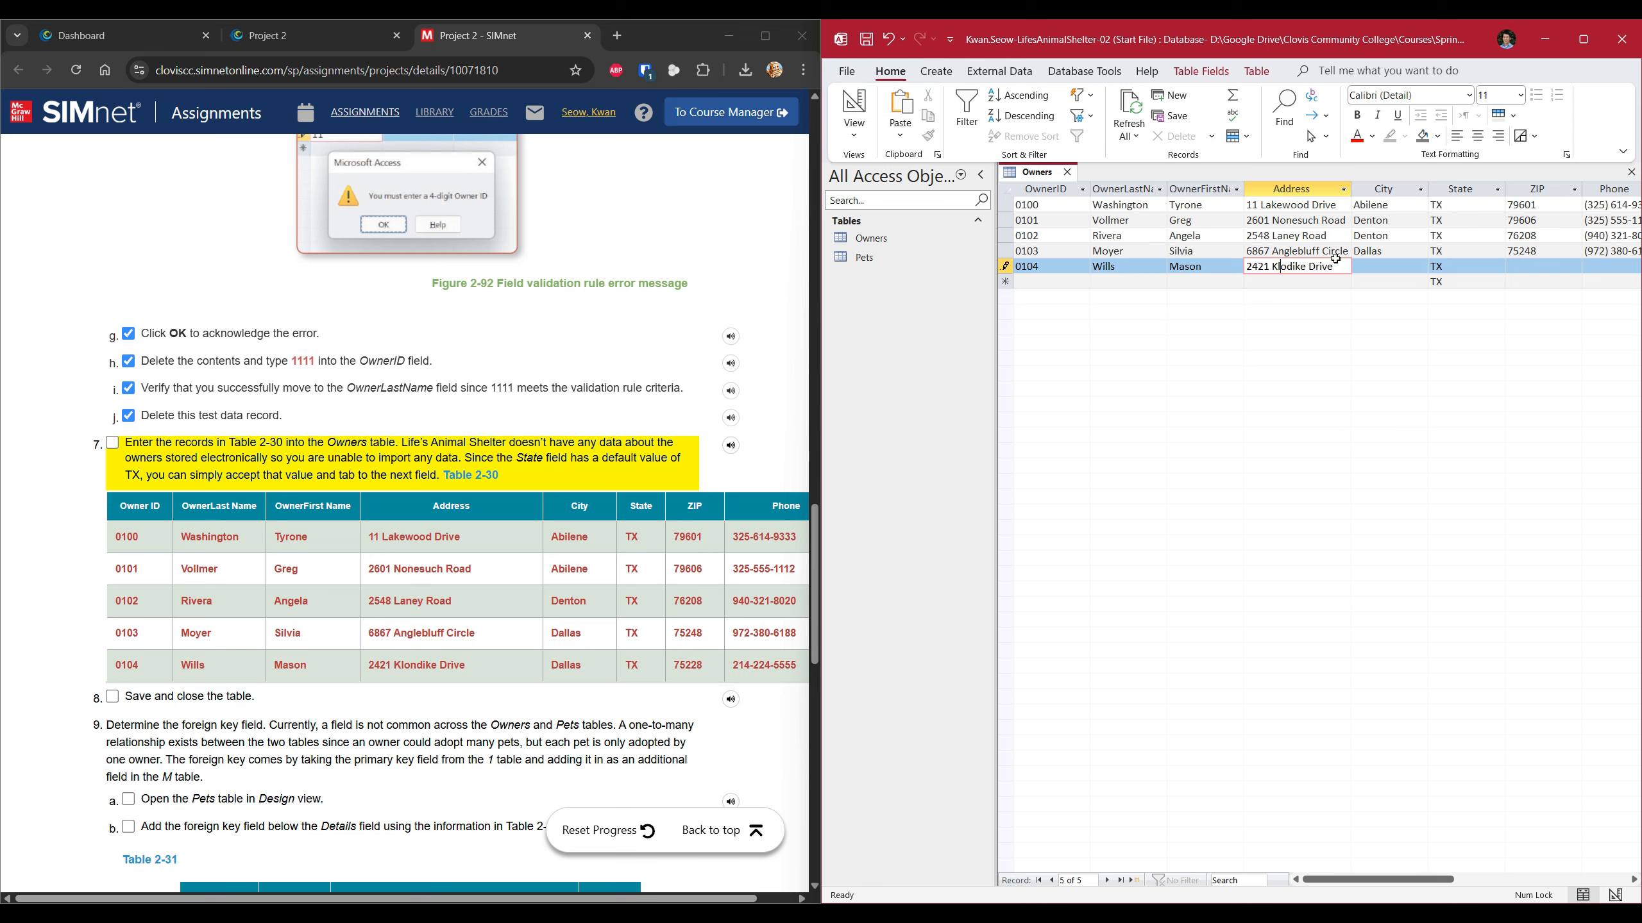
text(n)
Fill in the owner's city, ZIP code and phone number, keeping the default state, and tick SIMnet step 7.
click(1392, 265)
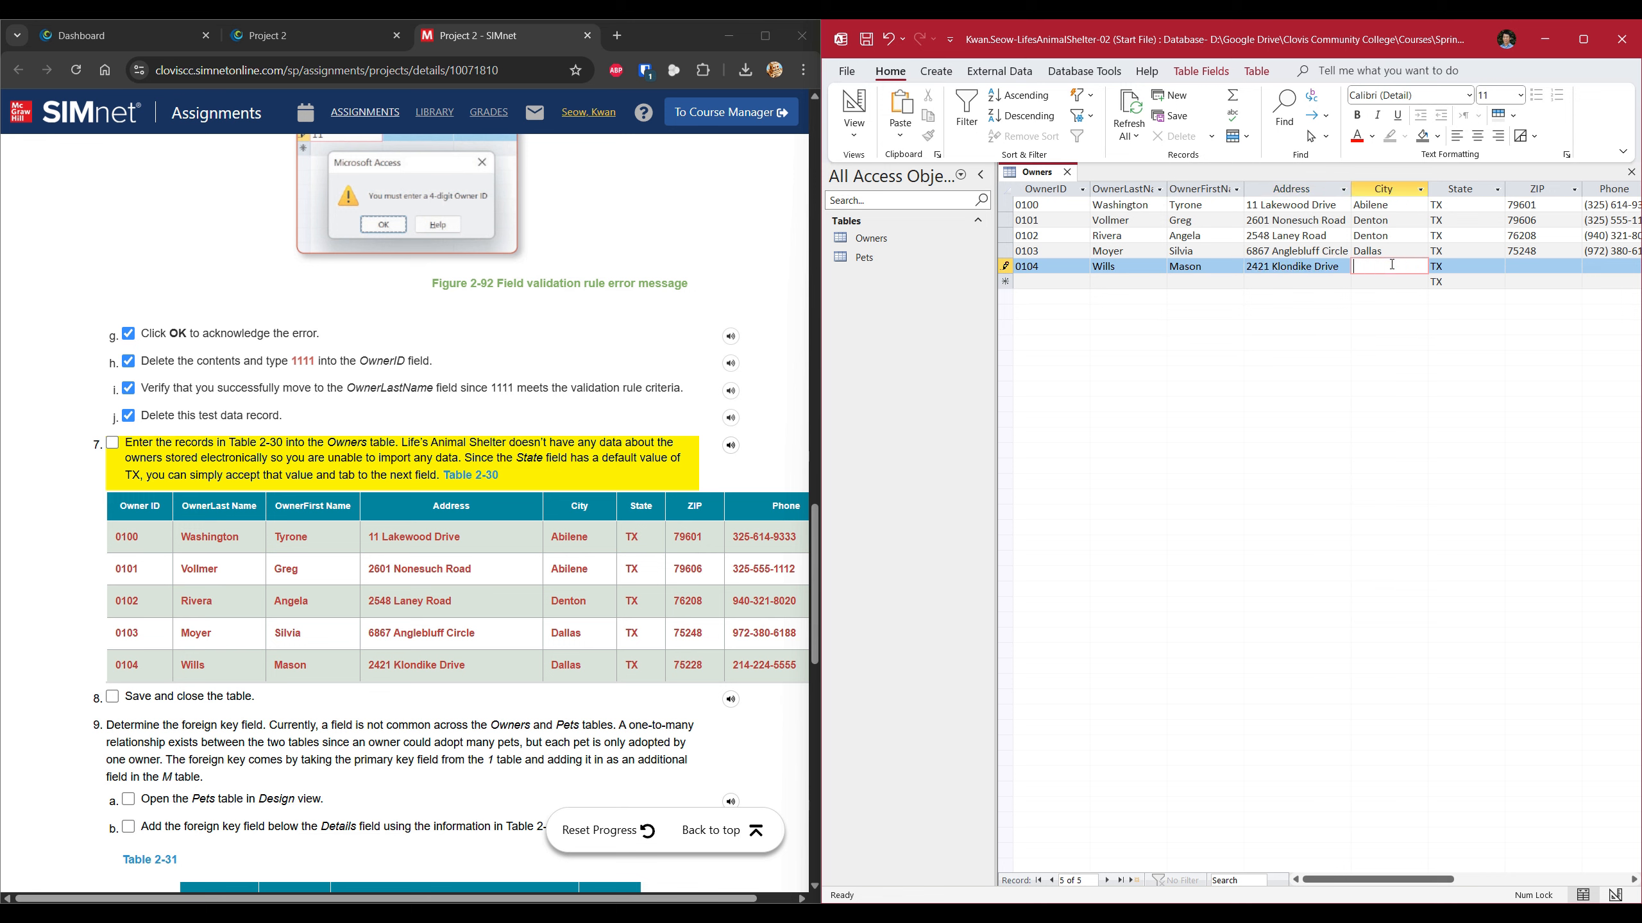
text(Dallas)
key(Tab)
key(Tab)
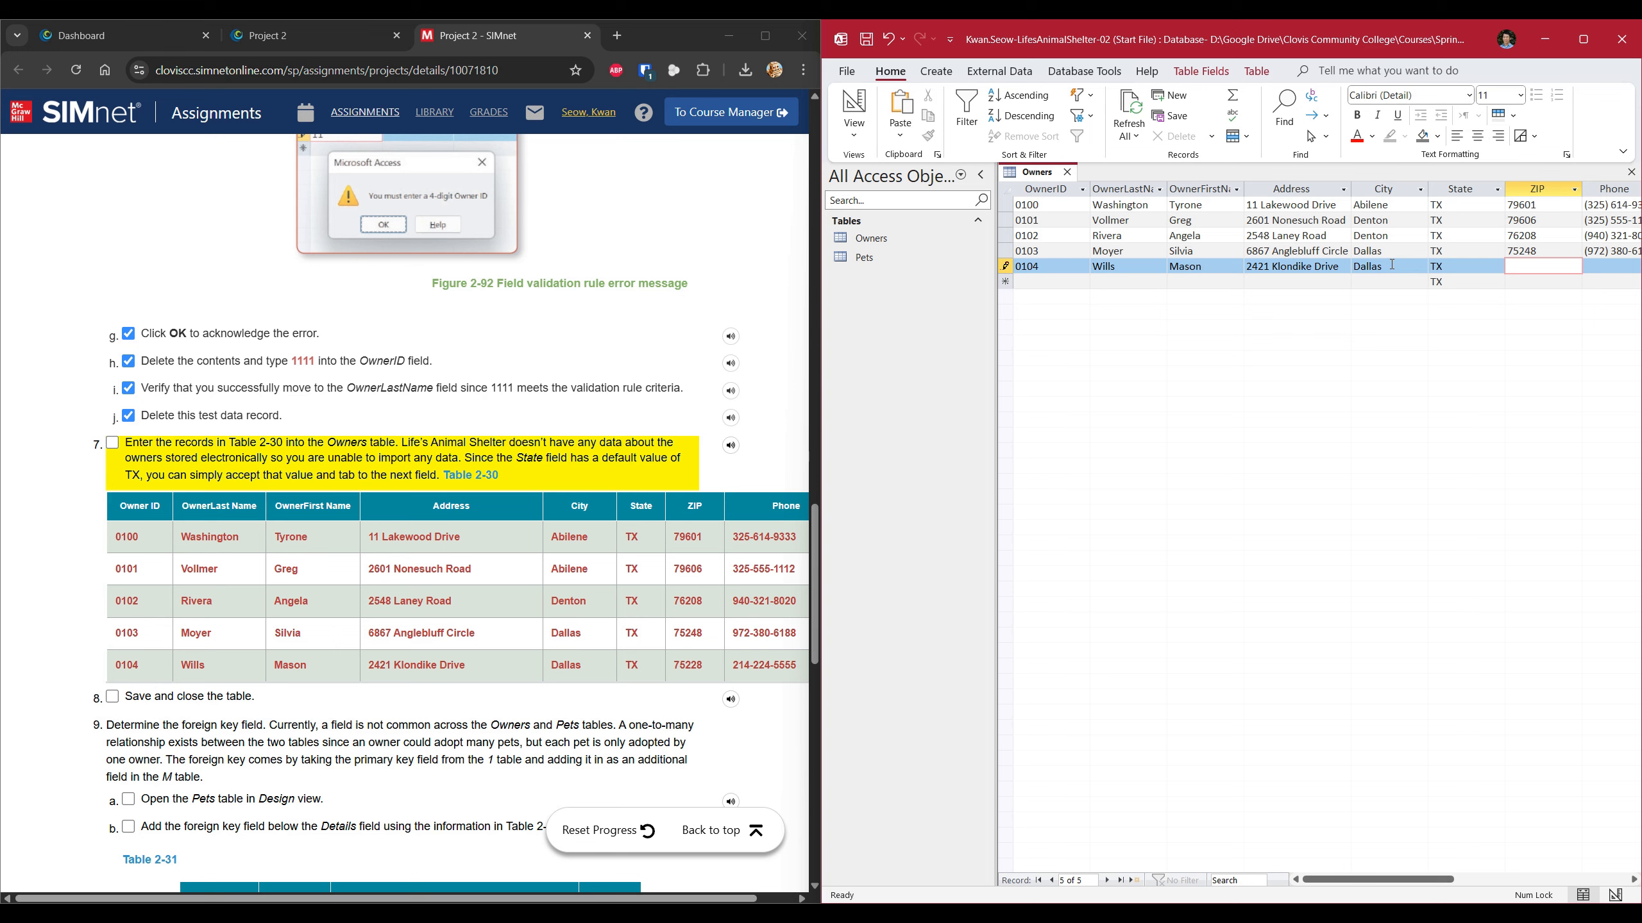
text(75228)
key(Tab)
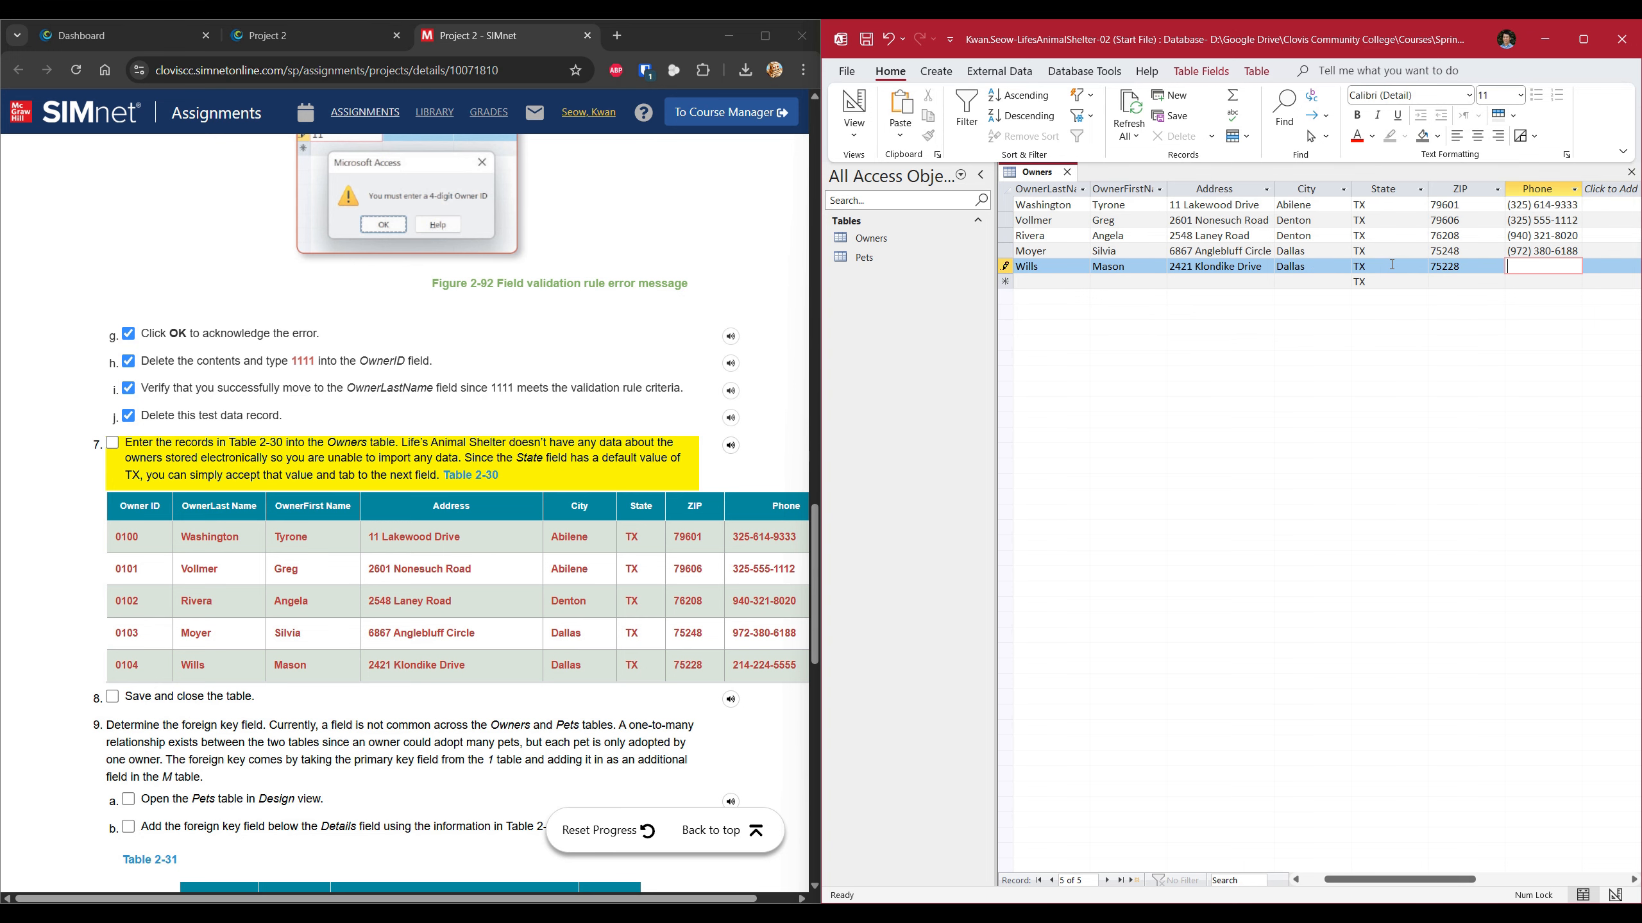
click(111, 443)
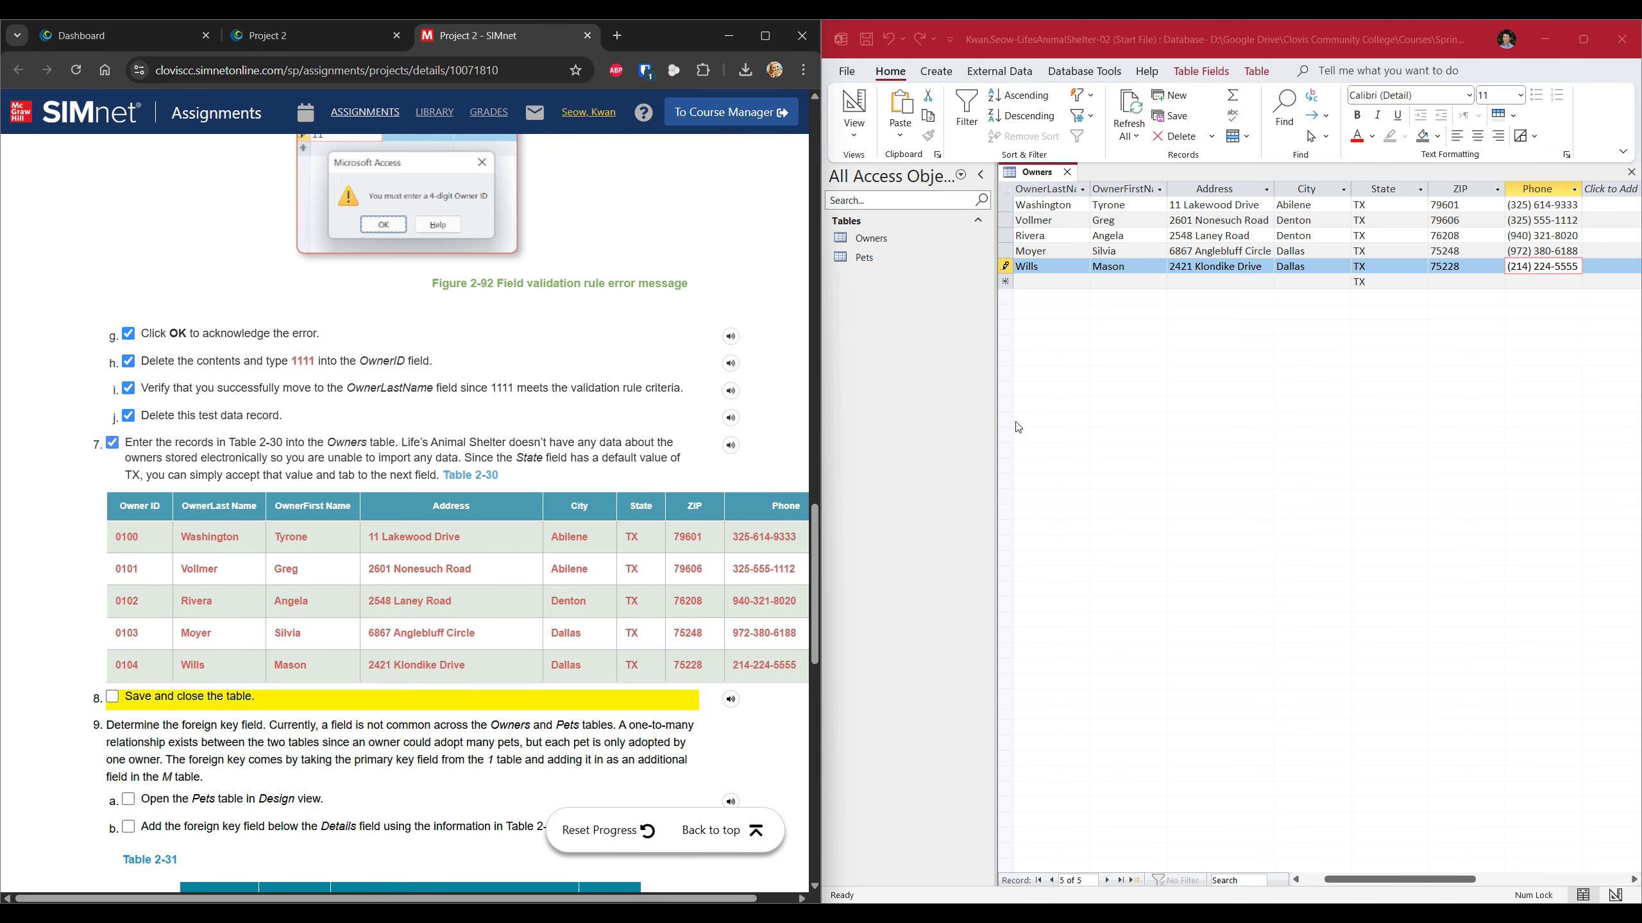
Save and close the Owners table from its tab menu, then tick SIMnet step 8.
right_click(1033, 171)
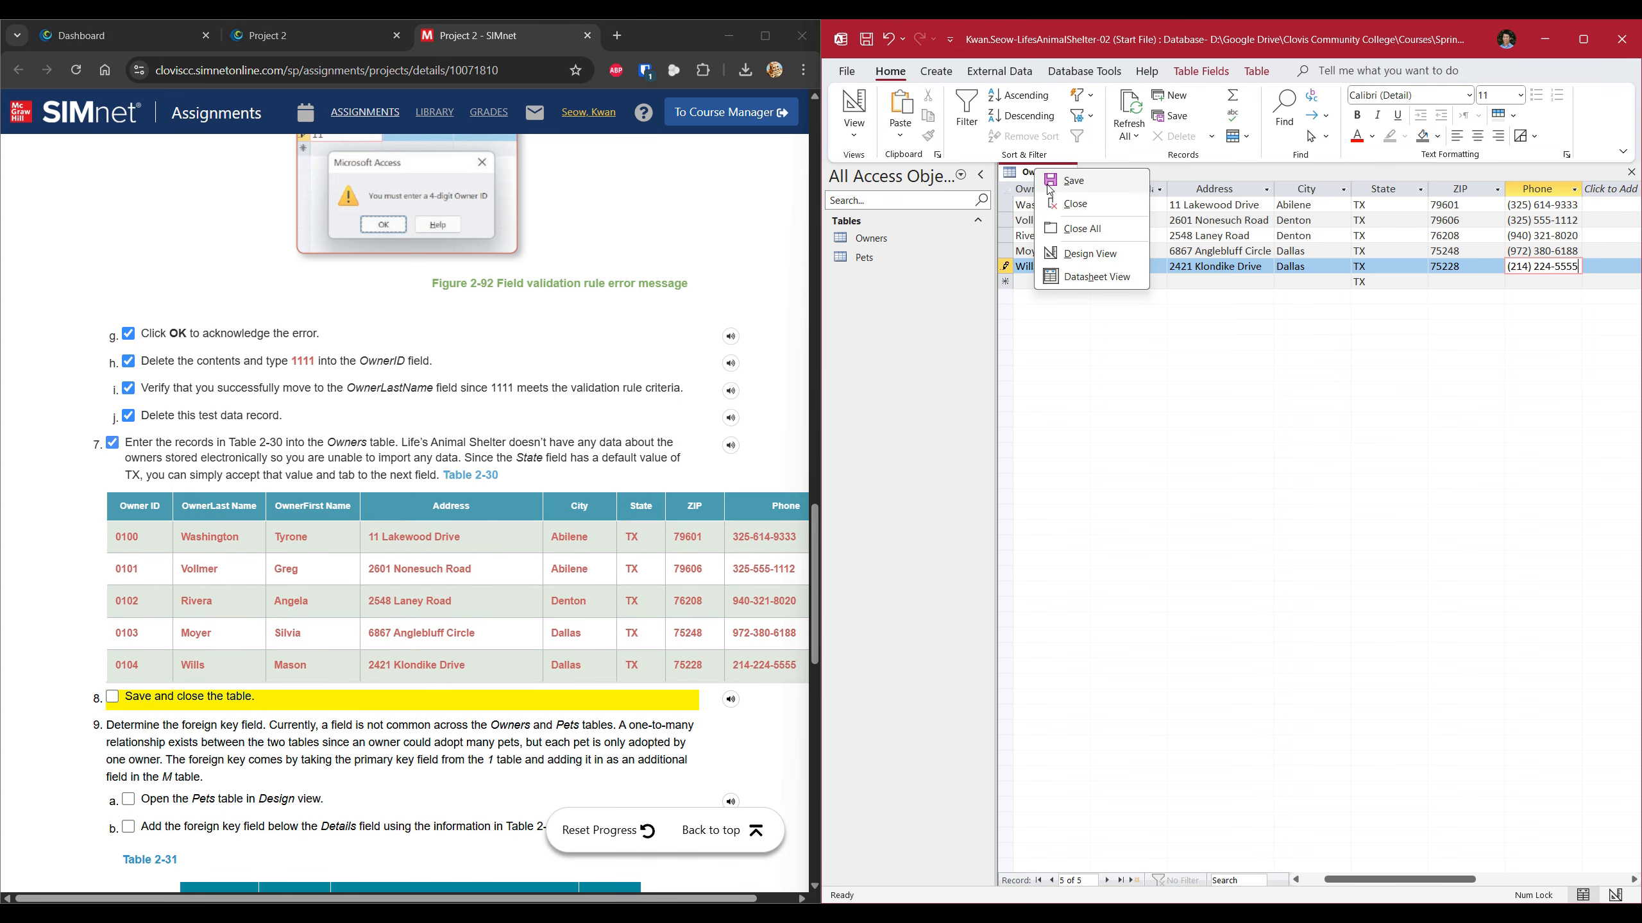
click(1047, 185)
right_click(1034, 173)
click(1052, 213)
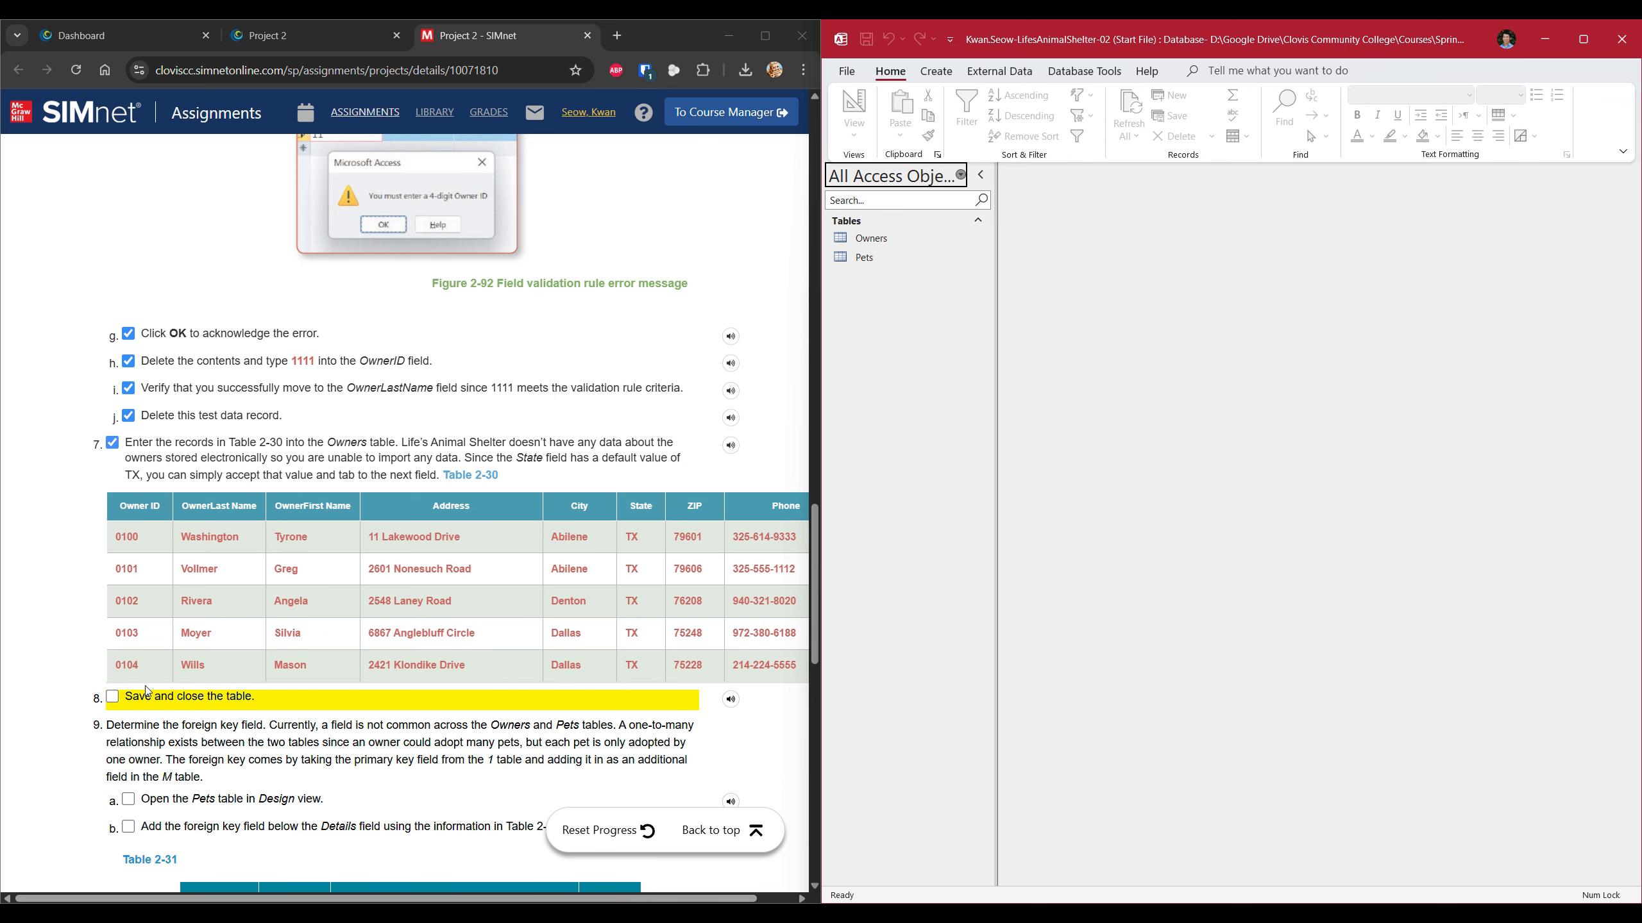
click(116, 697)
scroll(295, 693, down, 3)
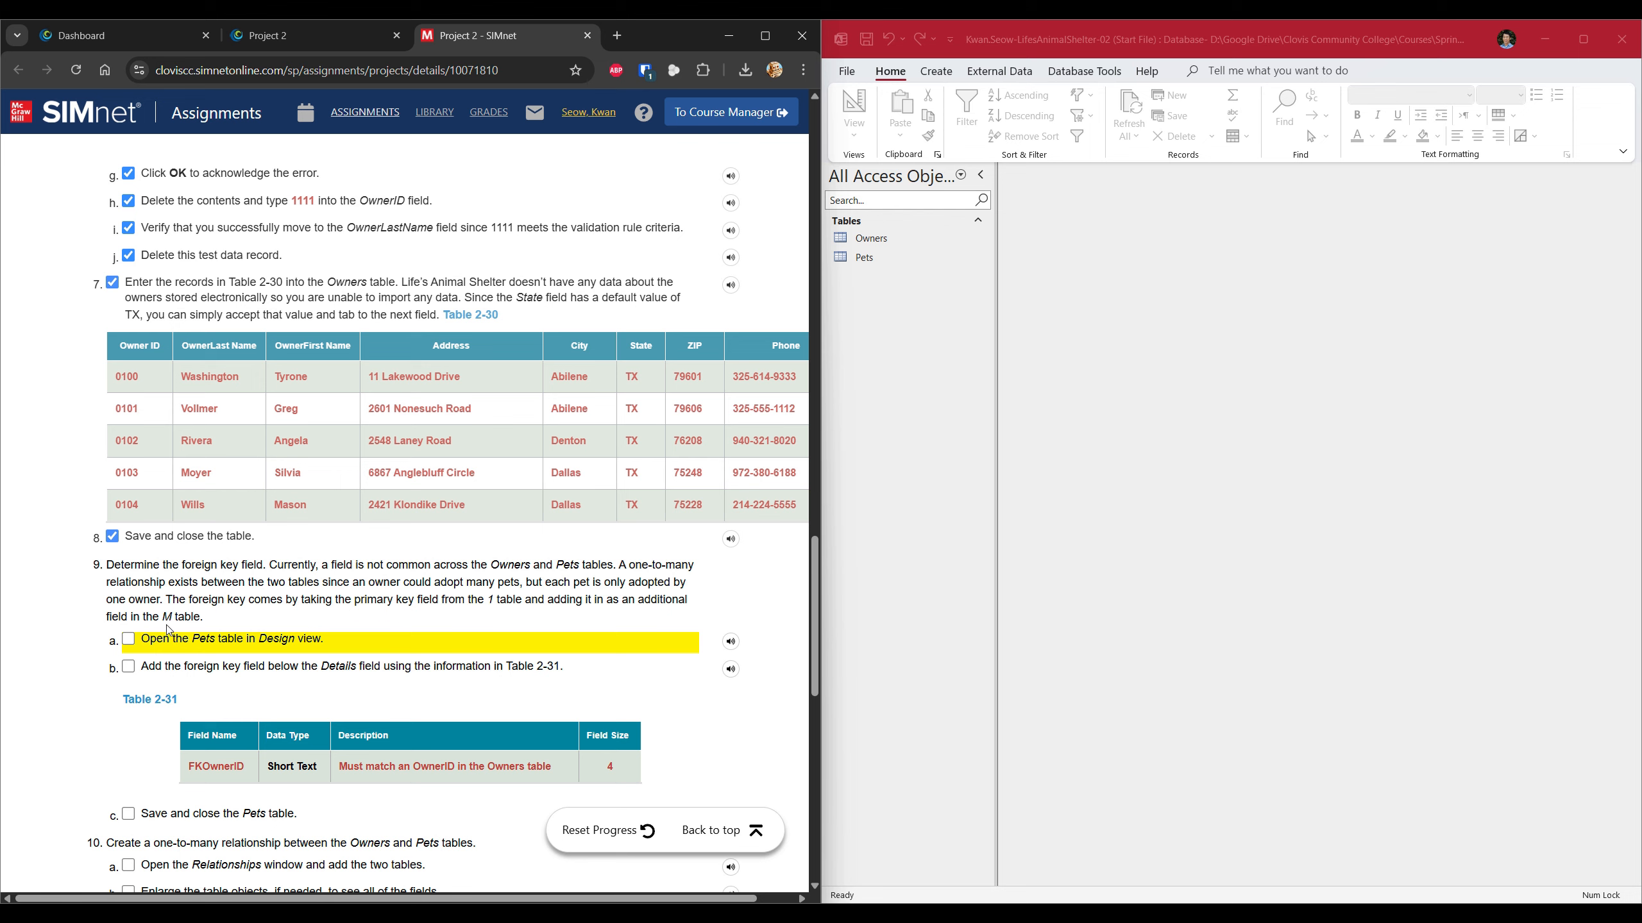
Review the foreign key explanation in the SIMnet instructions and tick step 9a.
double_click(491, 600)
click(491, 600)
scroll(149, 611, down, 1)
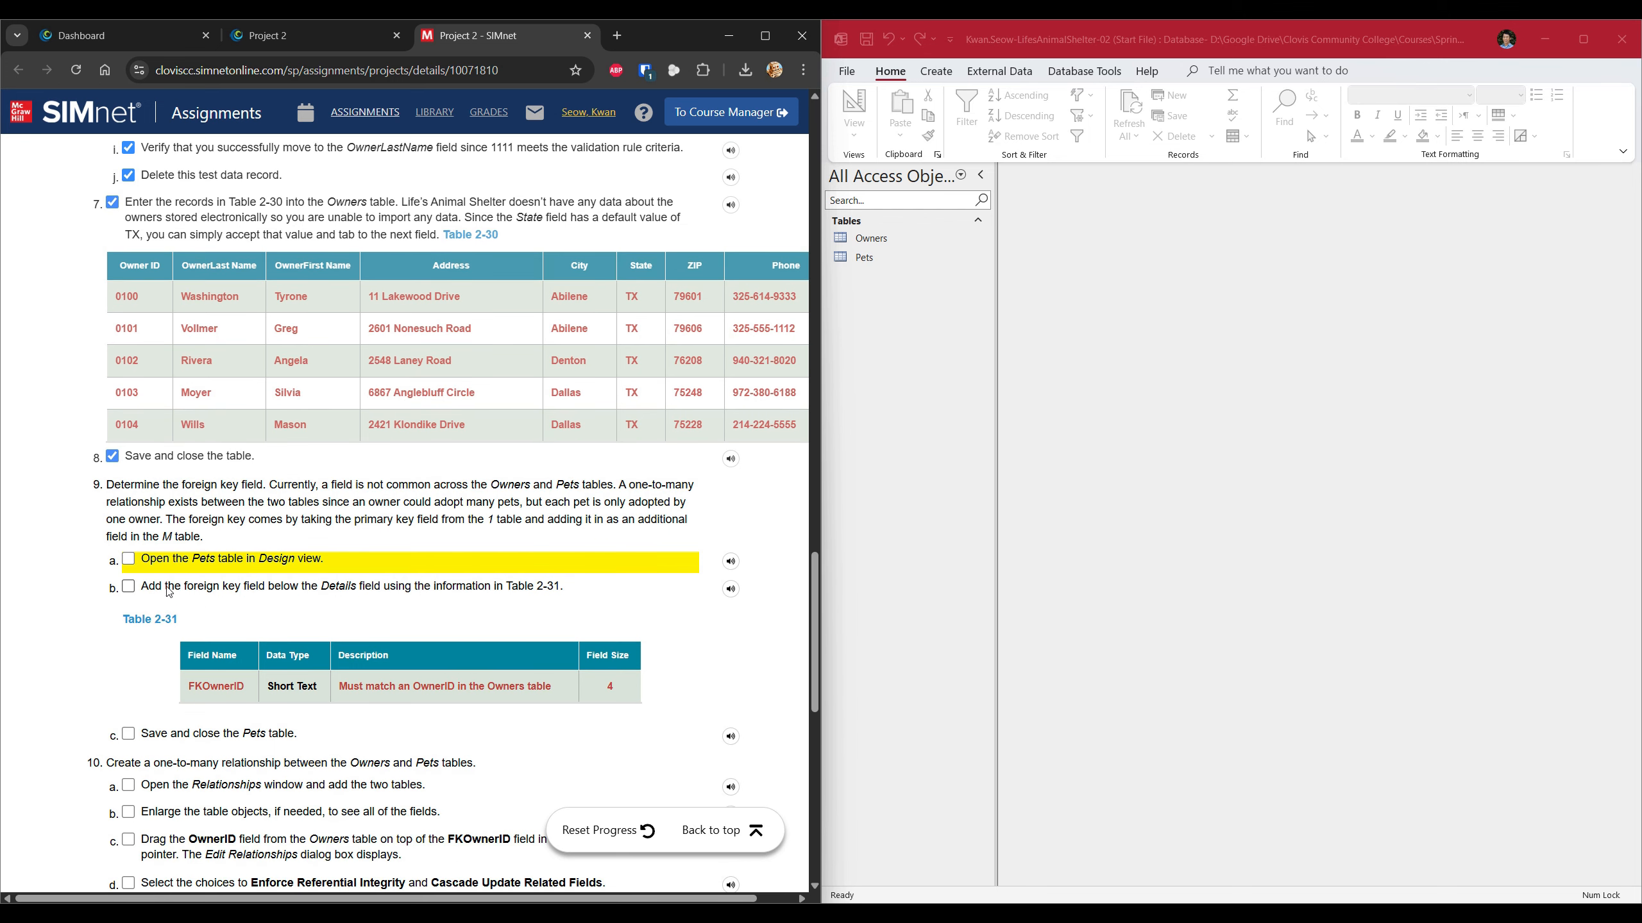
click(129, 559)
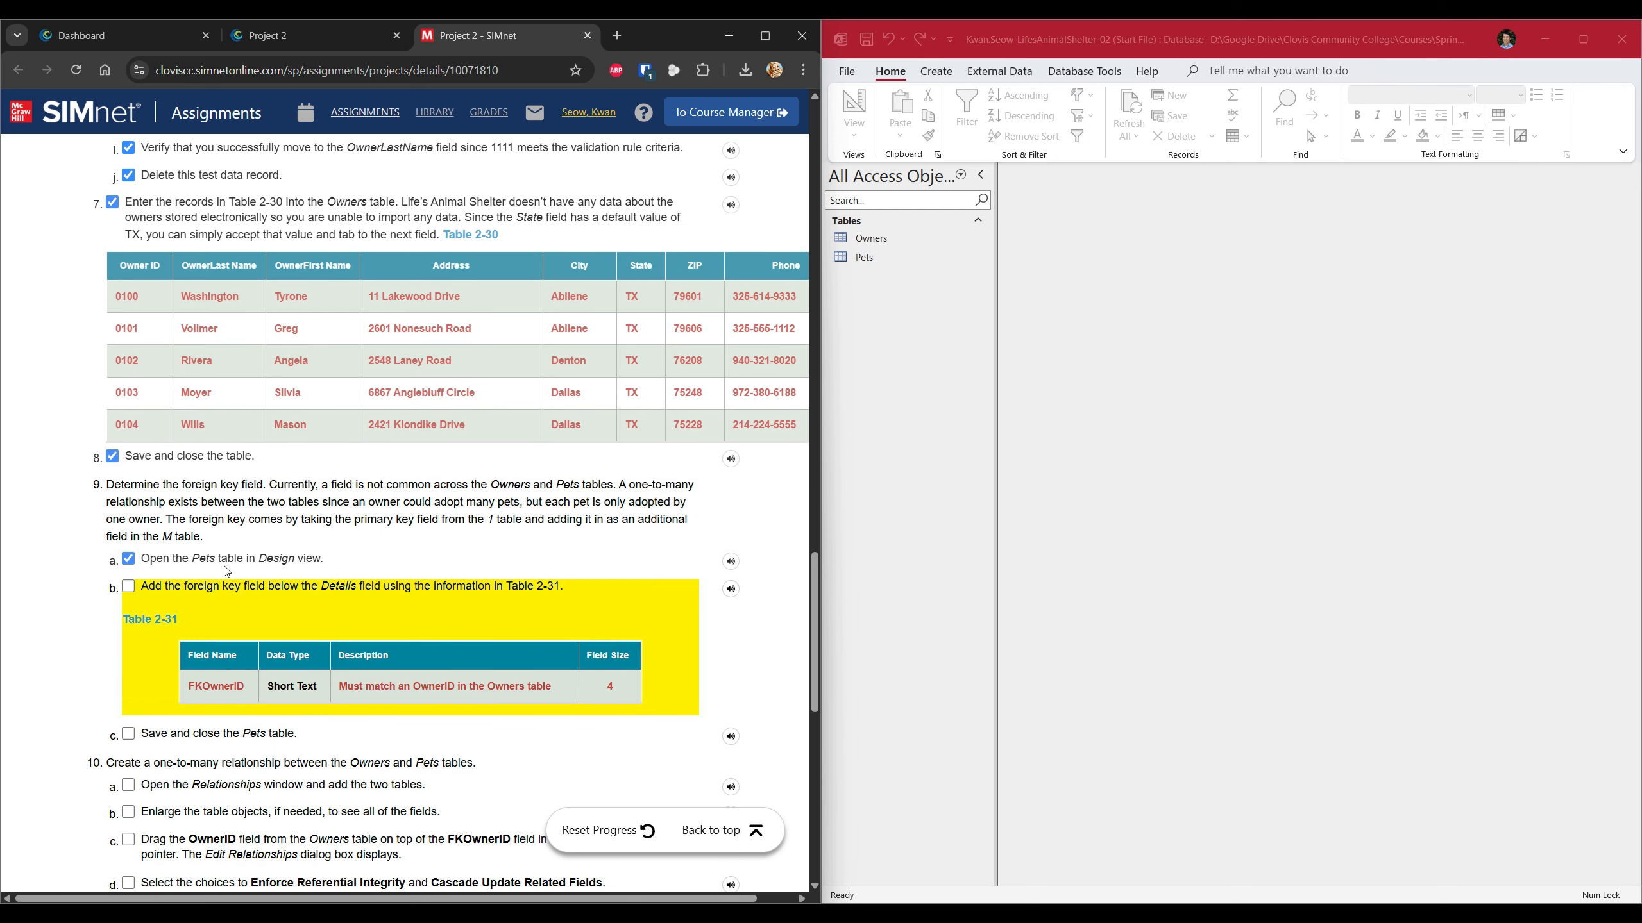
Open the Pets datasheet to check its records, close it, and call up Pets' shortcut menu.
click(866, 259)
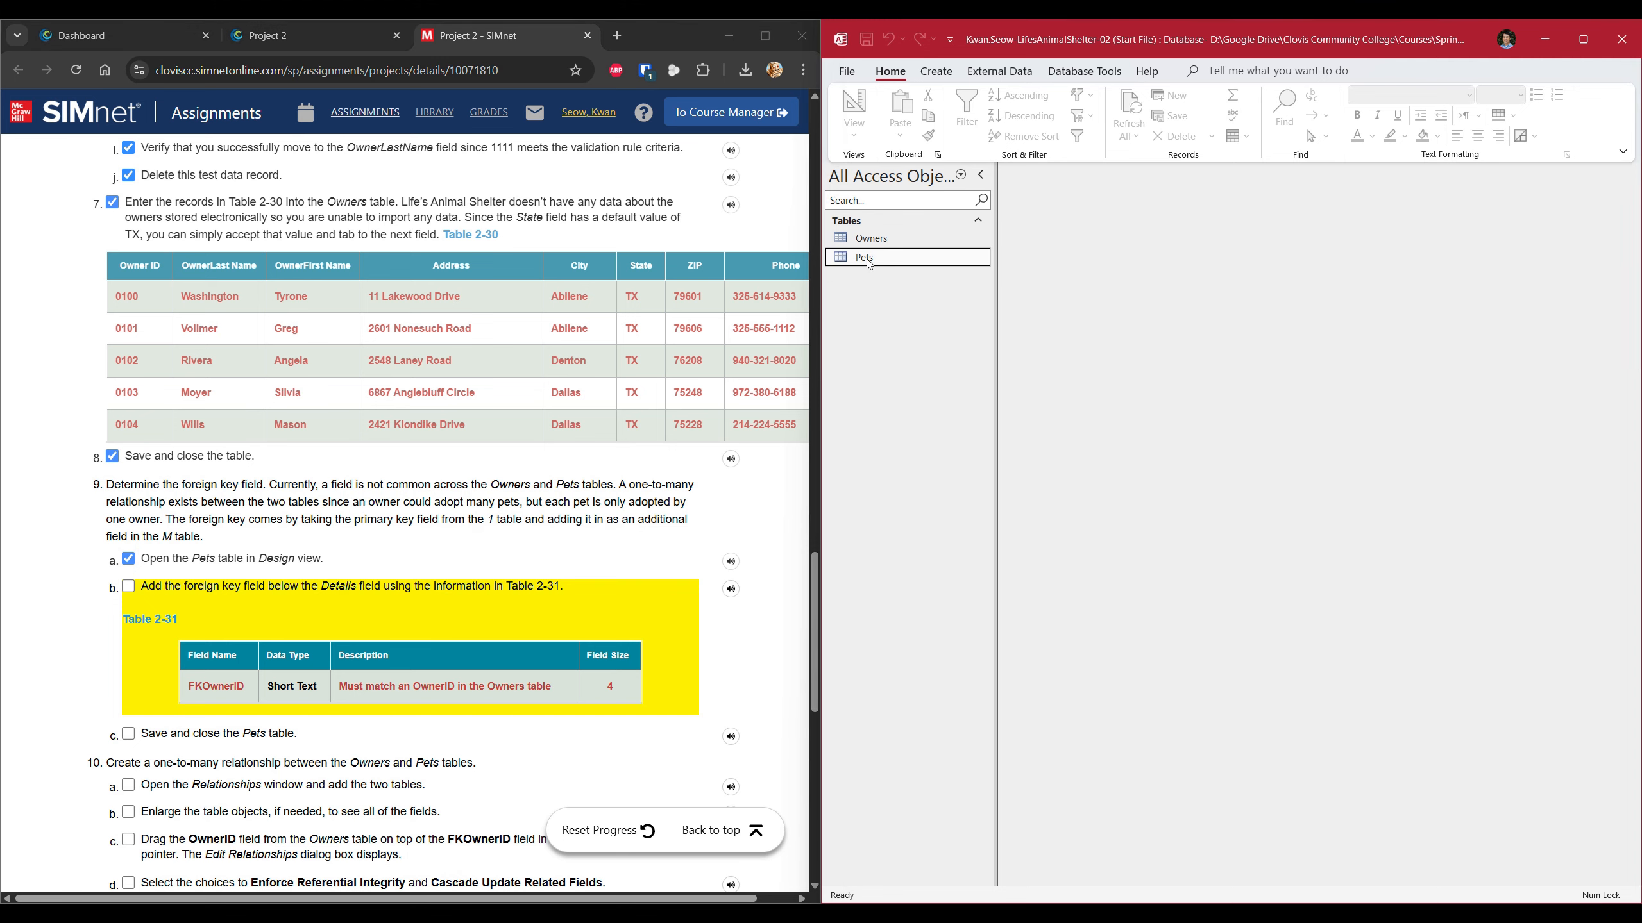
double_click(870, 262)
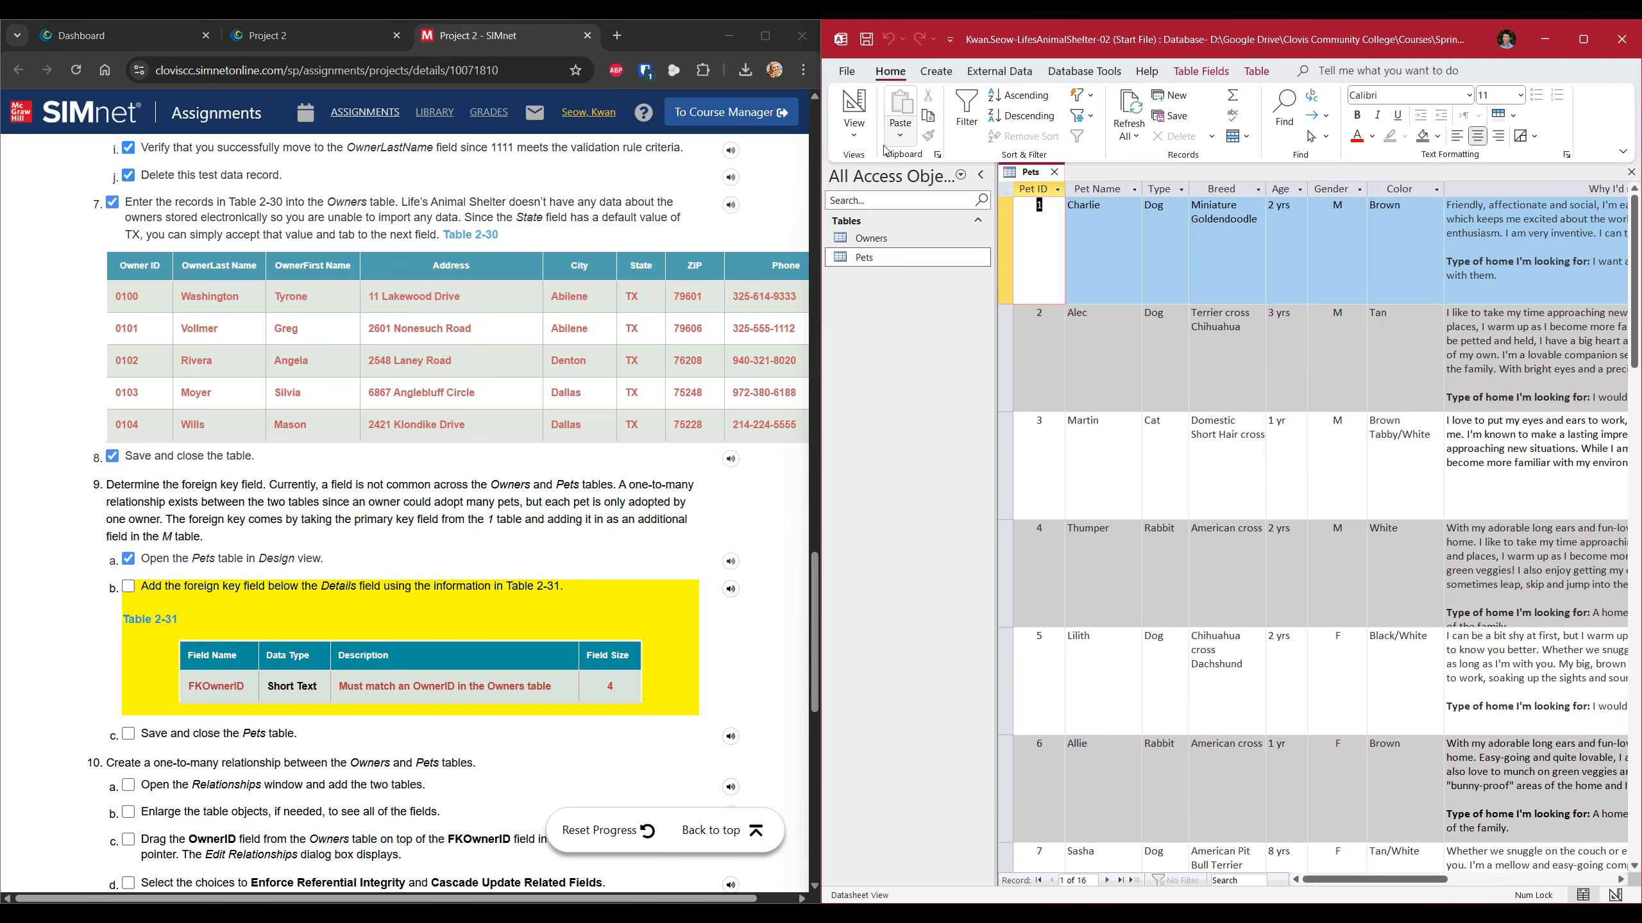
click(853, 130)
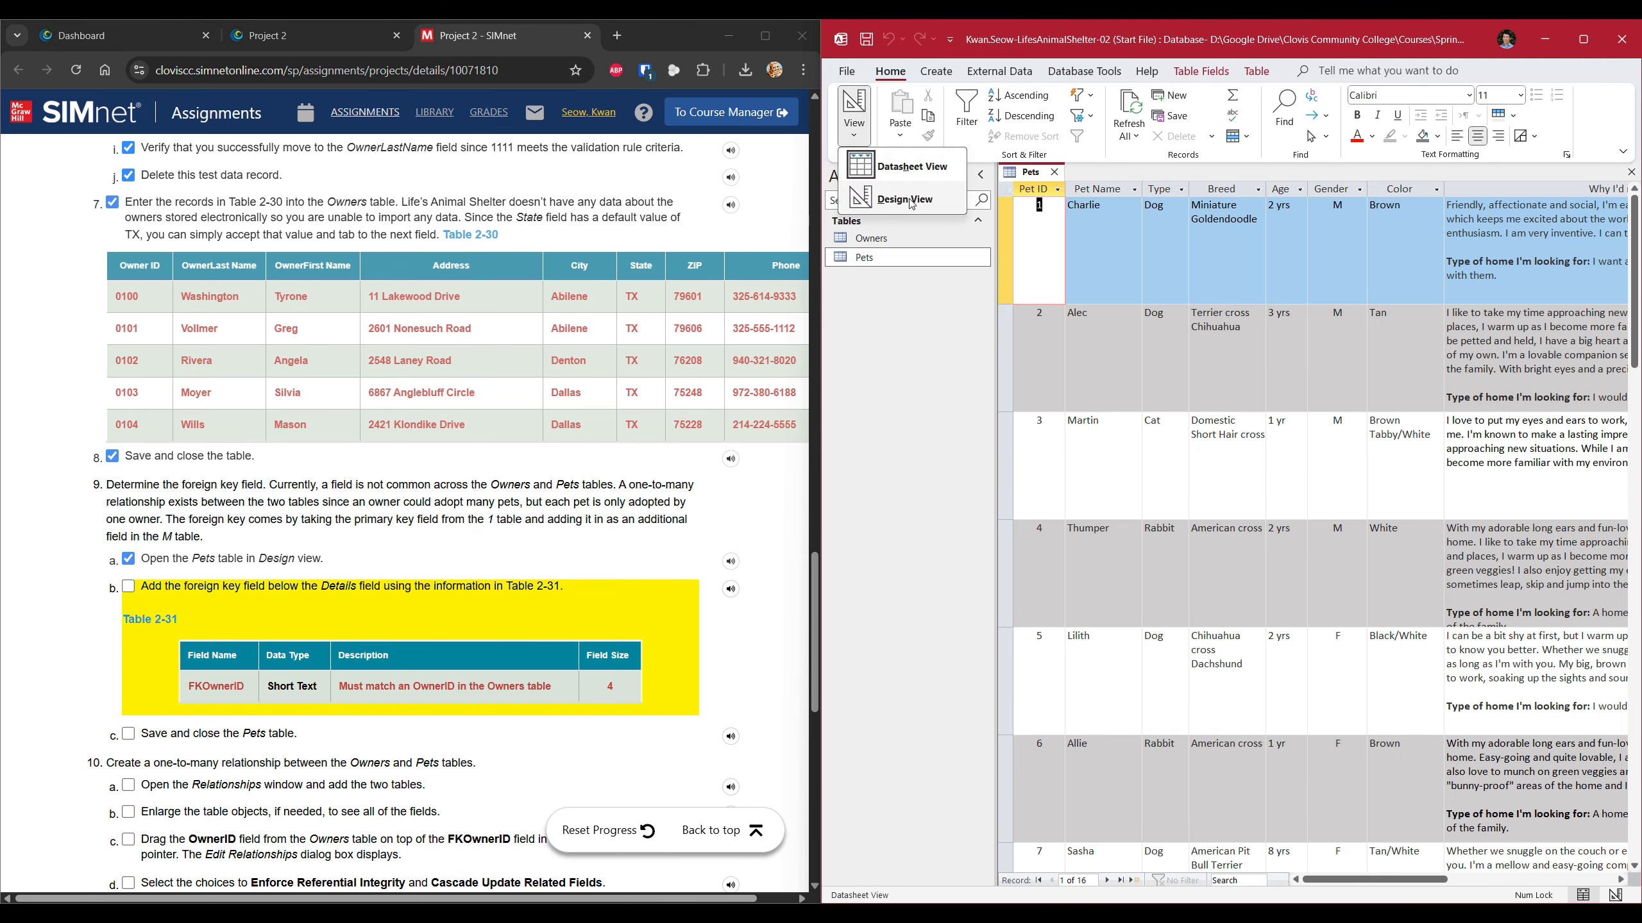
click(1054, 171)
right_click(916, 258)
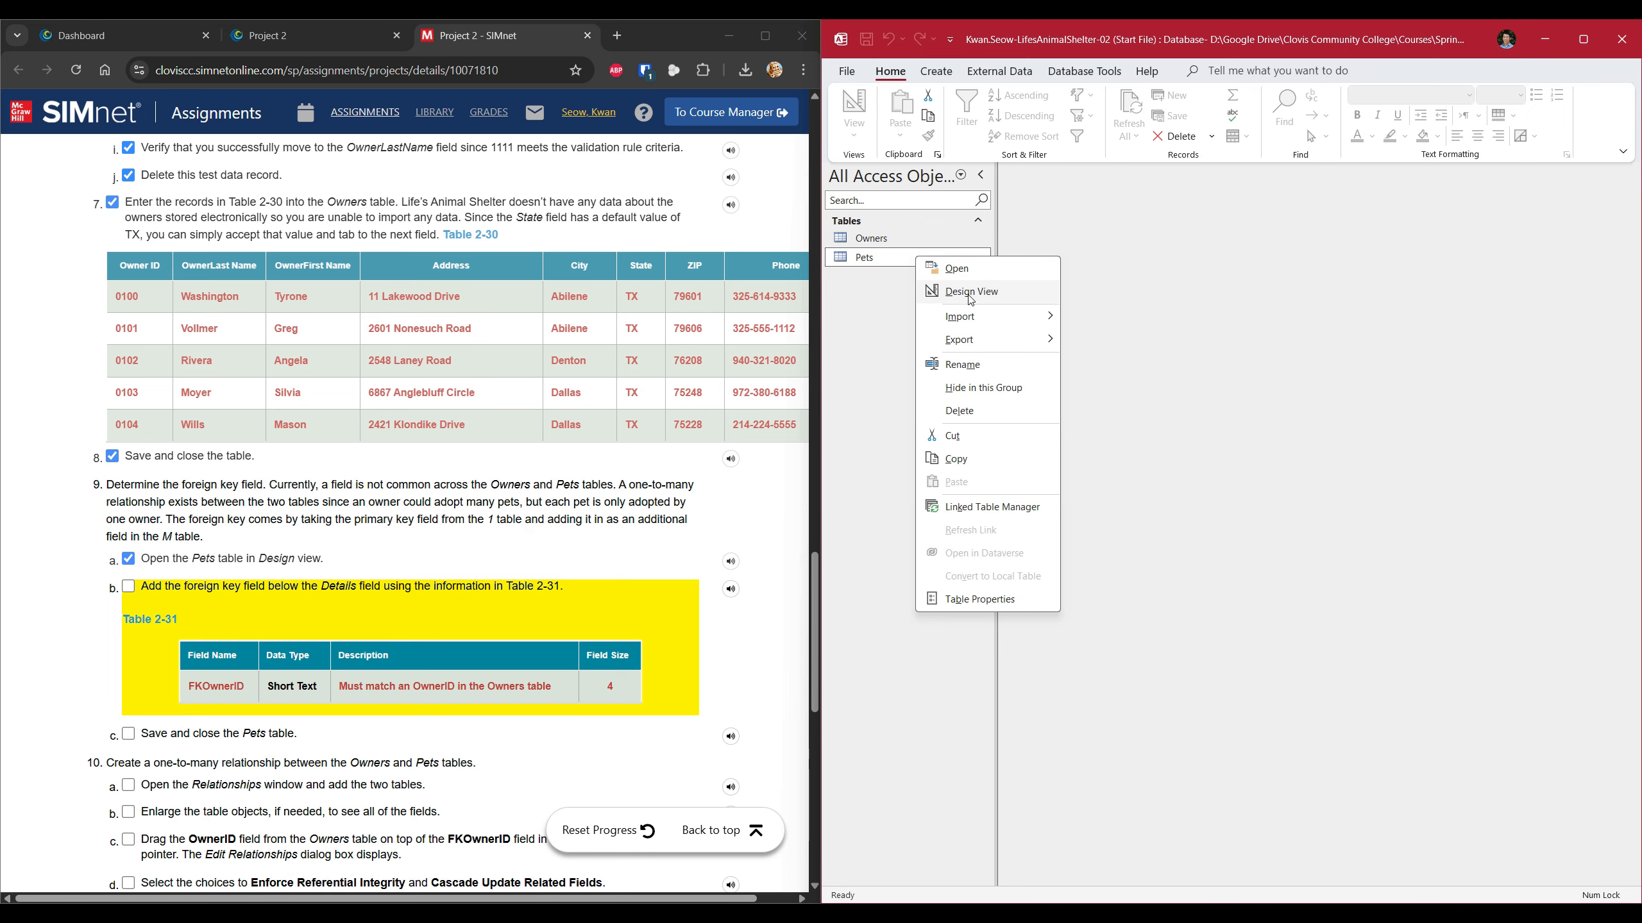
In Design View, add a Short Text FKOwnerID field below Details, described 'Must match an OwnerID in the Owners table'.
click(970, 292)
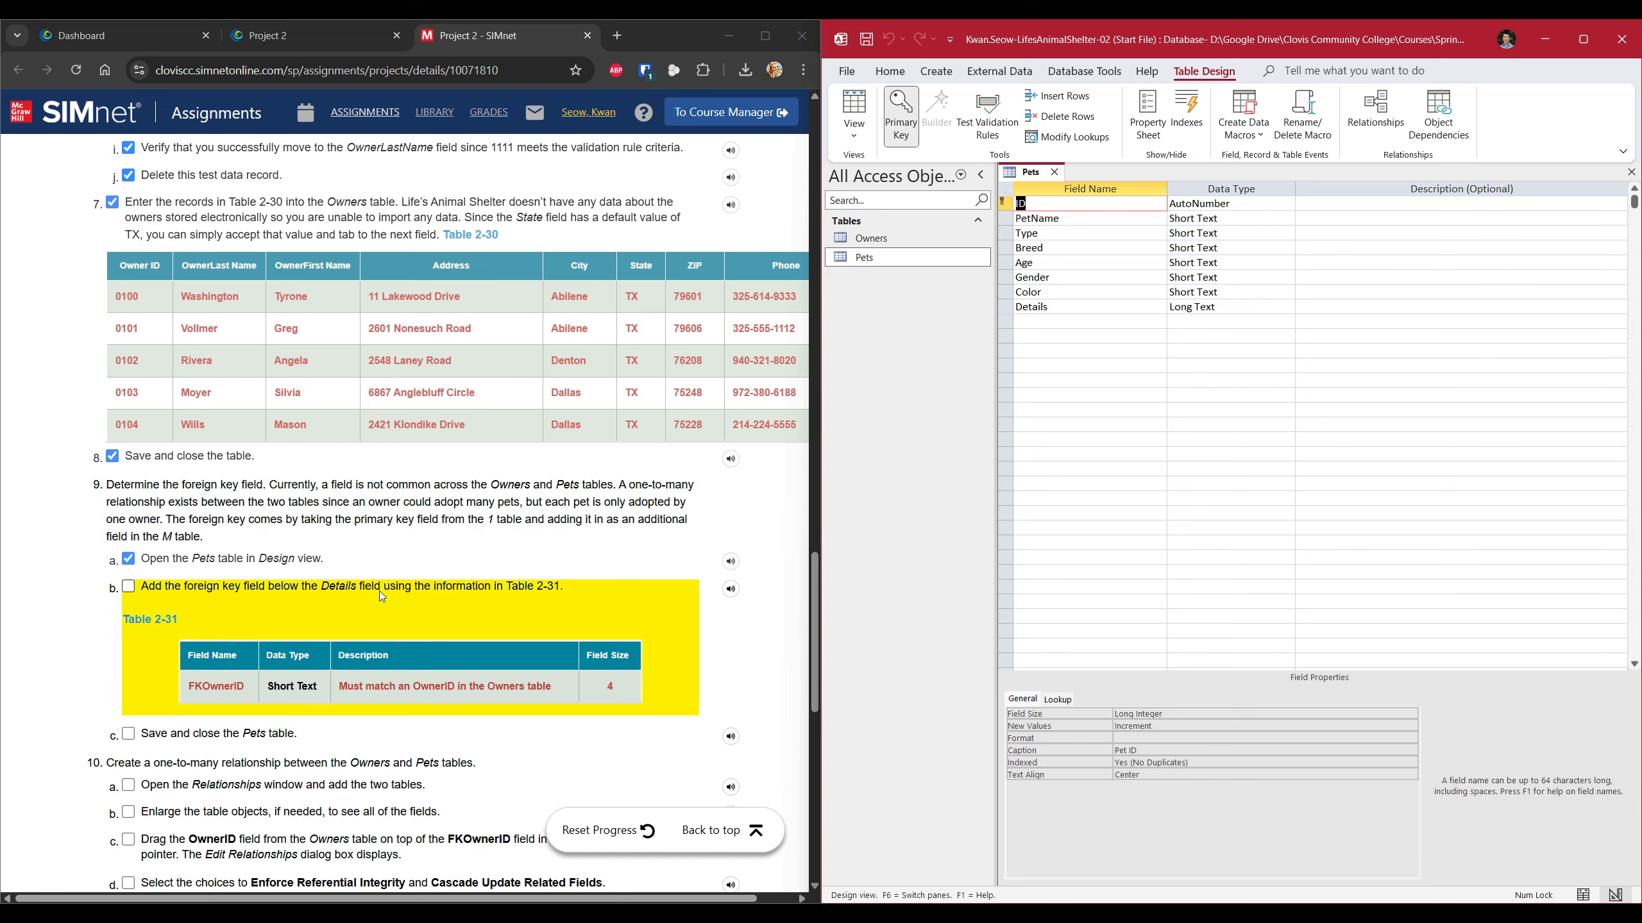
click(1035, 322)
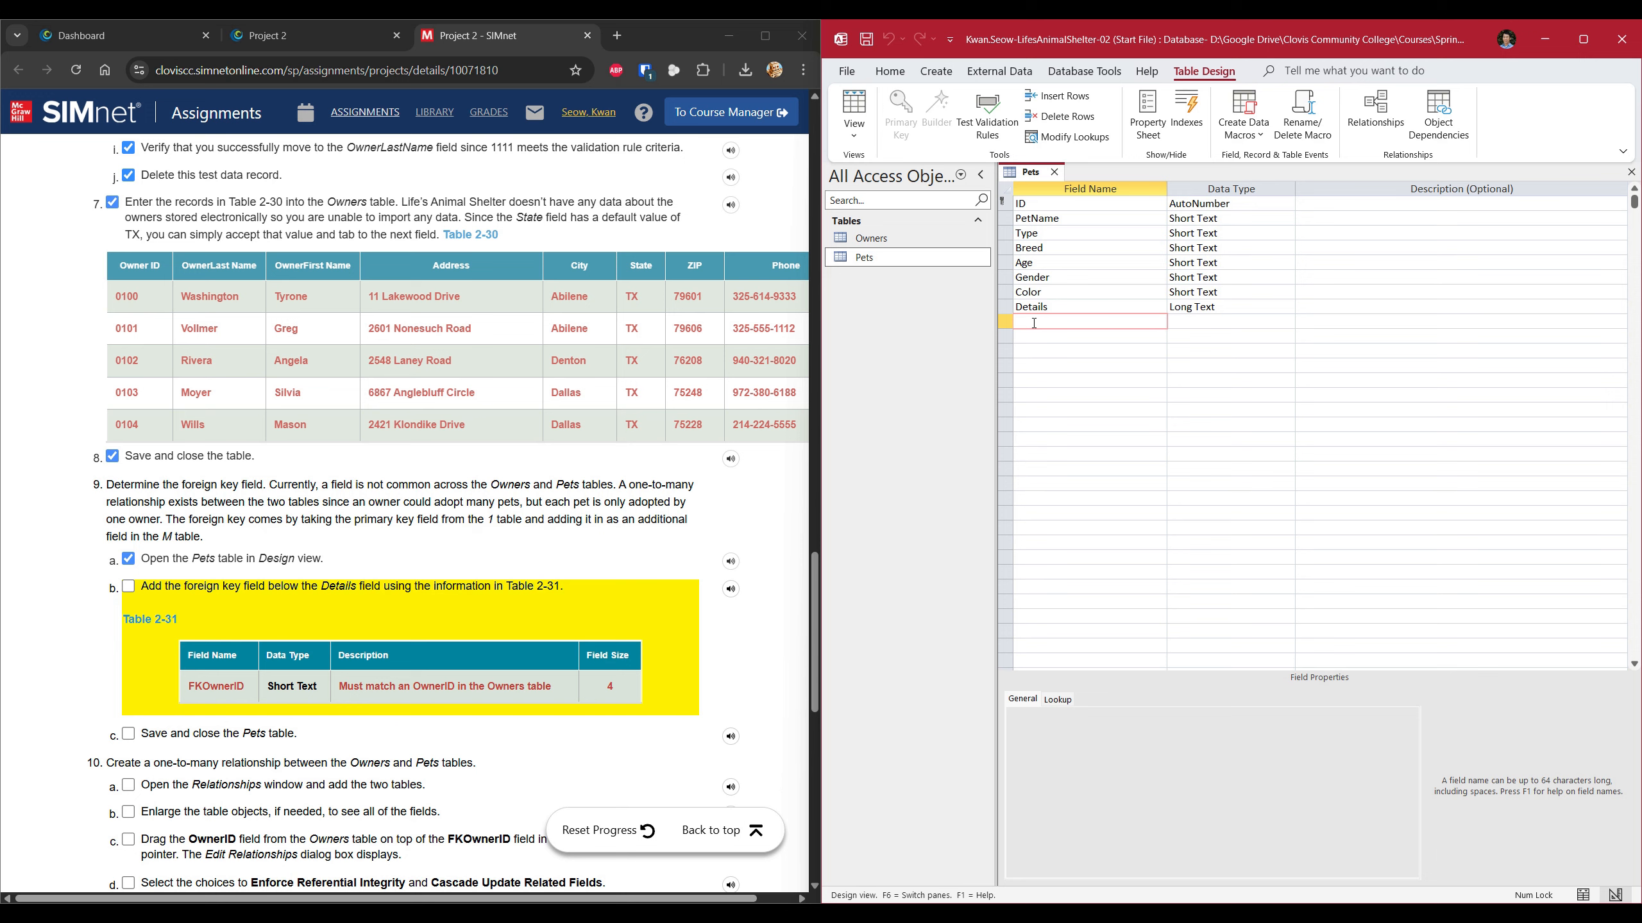
text(FKOwnerID)
key(Tab)
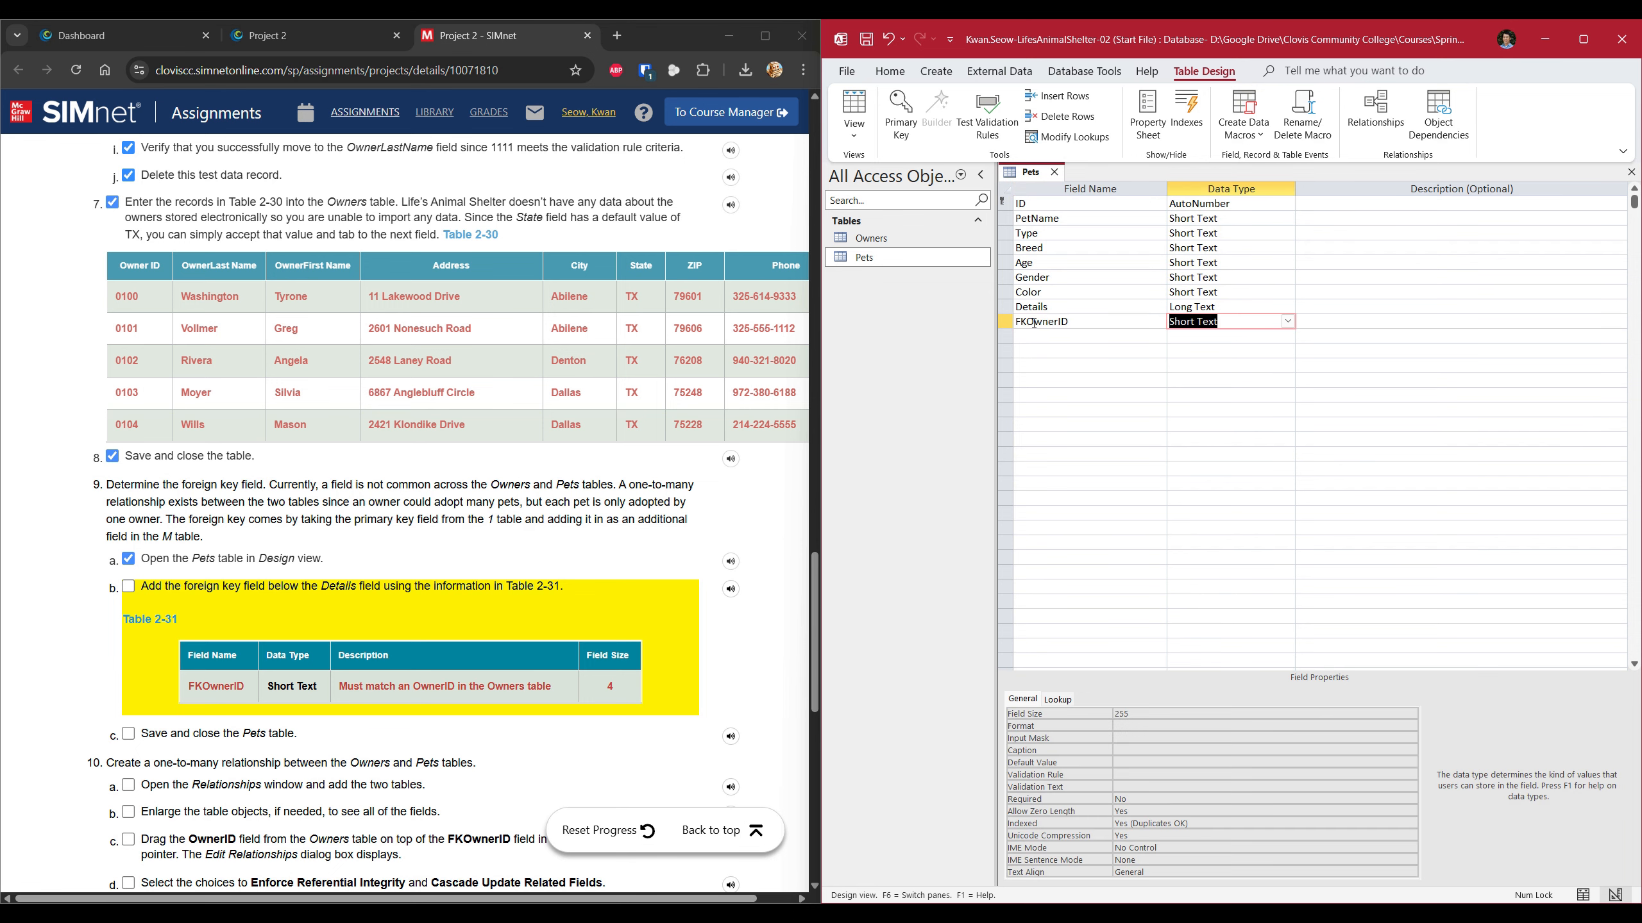
key(Tab)
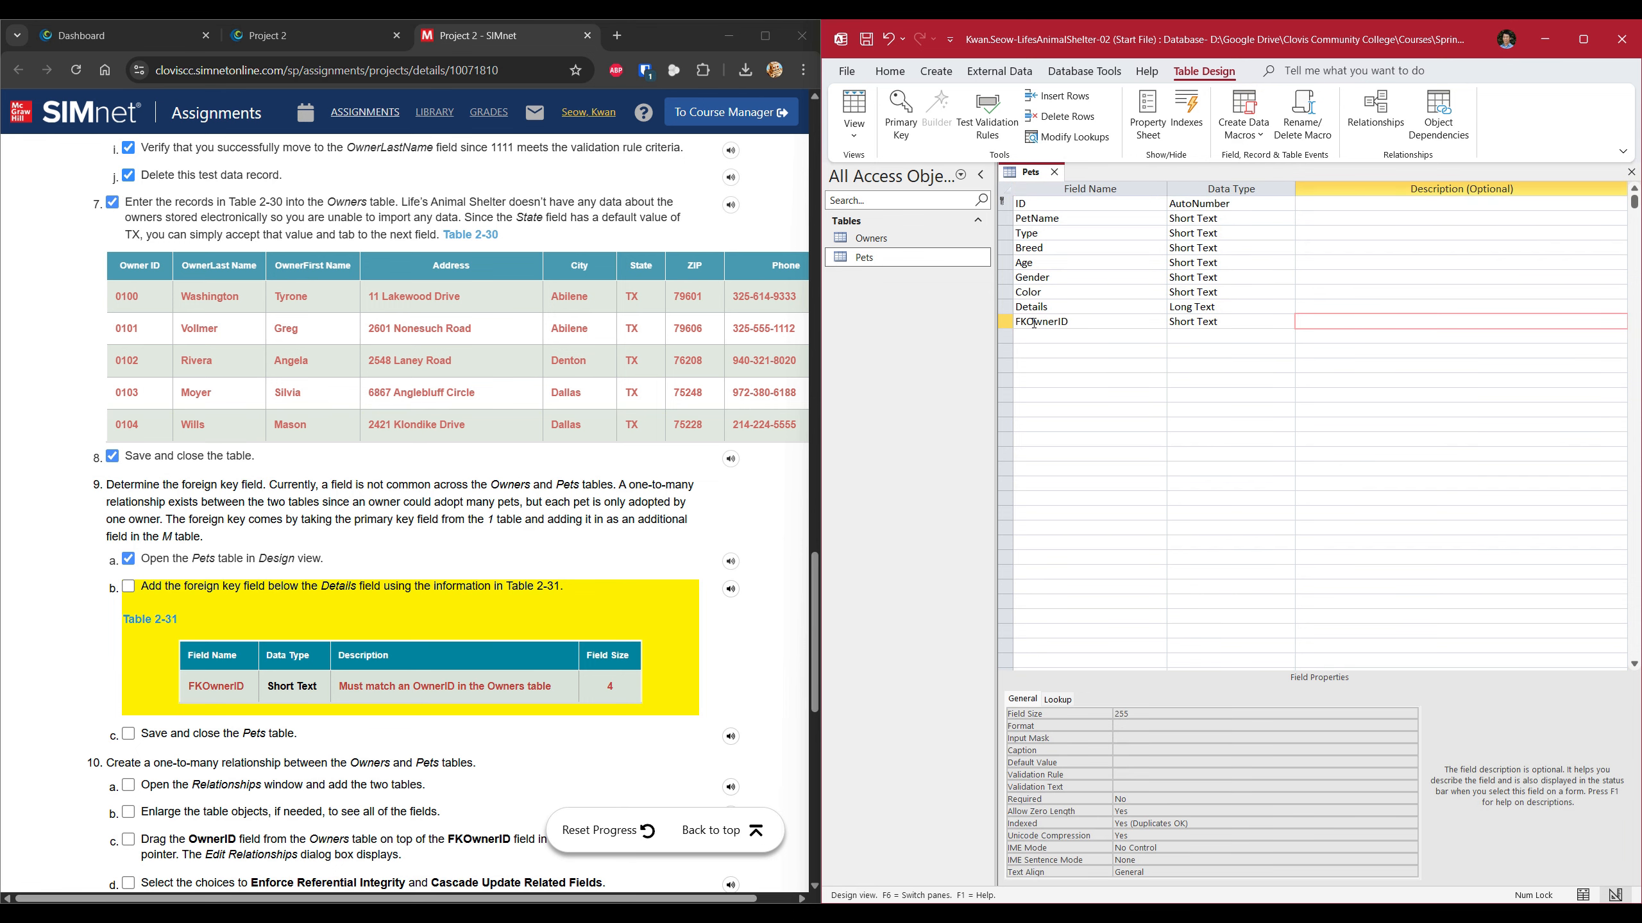
text(Must match an OwnerID  in the Owners table)
Set the FKOwnerID field size to 4, then save and close the Pets design.
double_click(1136, 713)
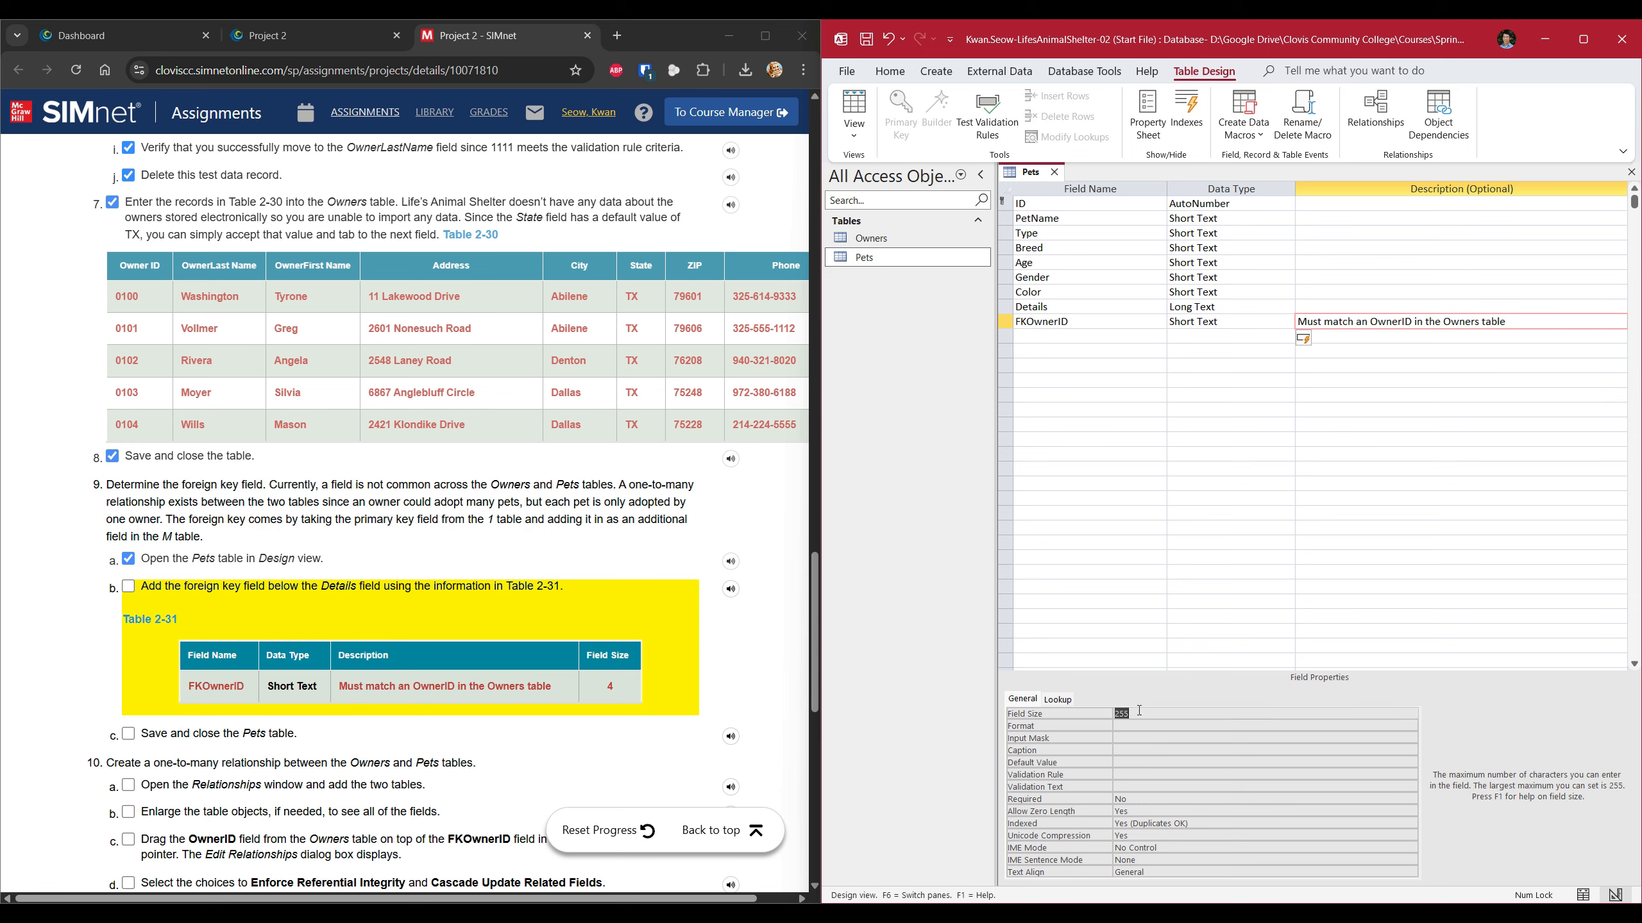
text(4)
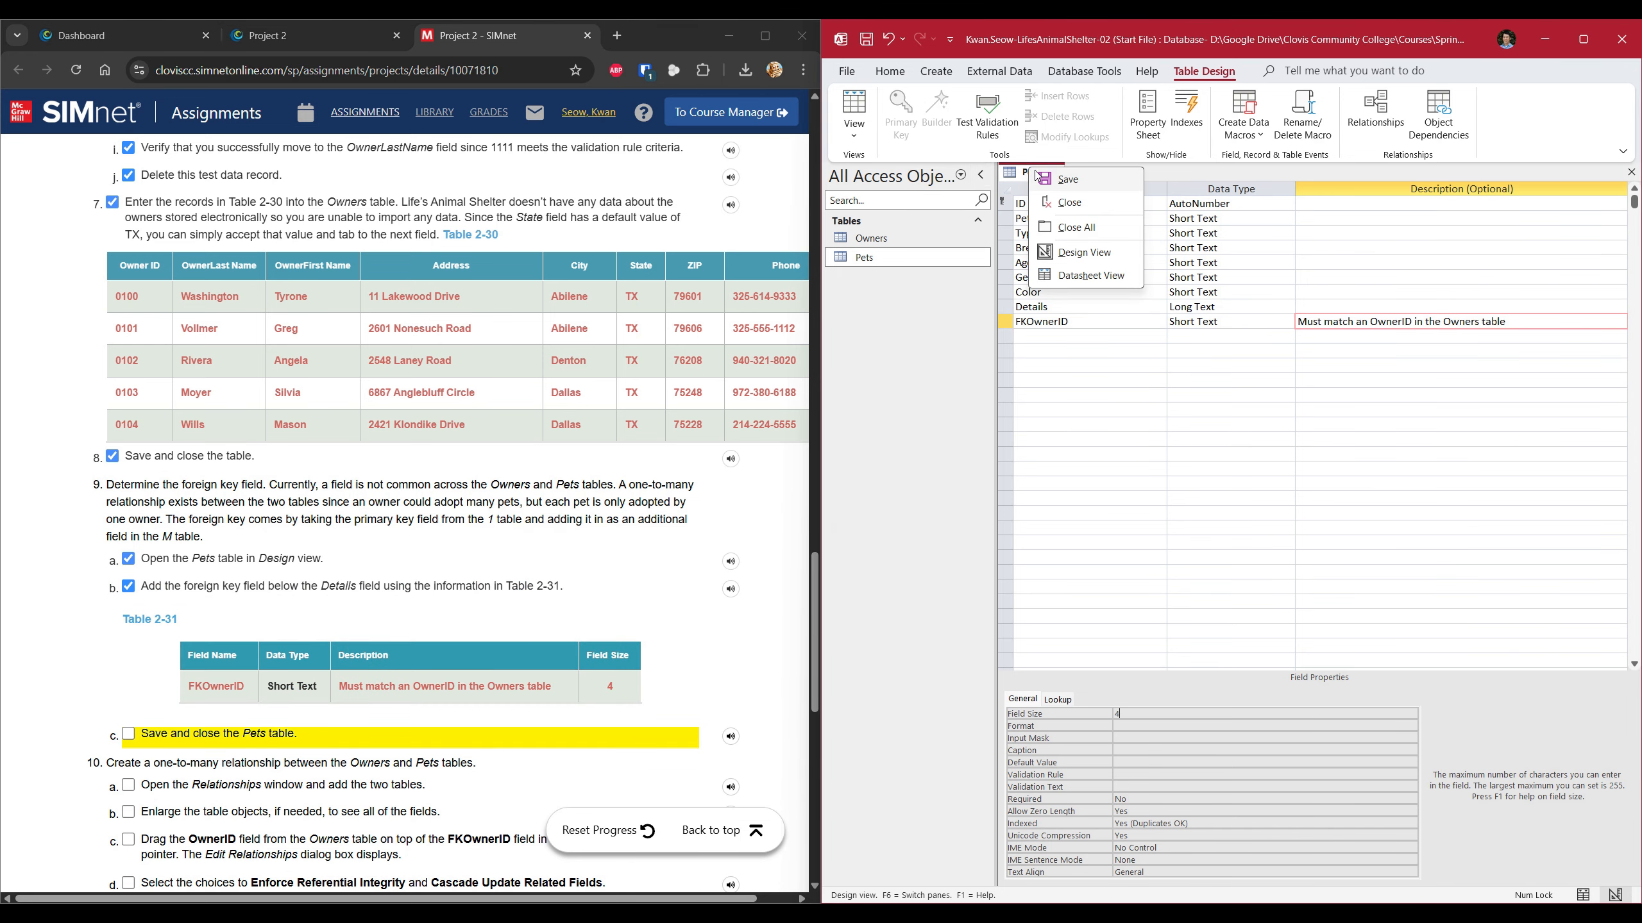
right_click(1030, 173)
click(1037, 207)
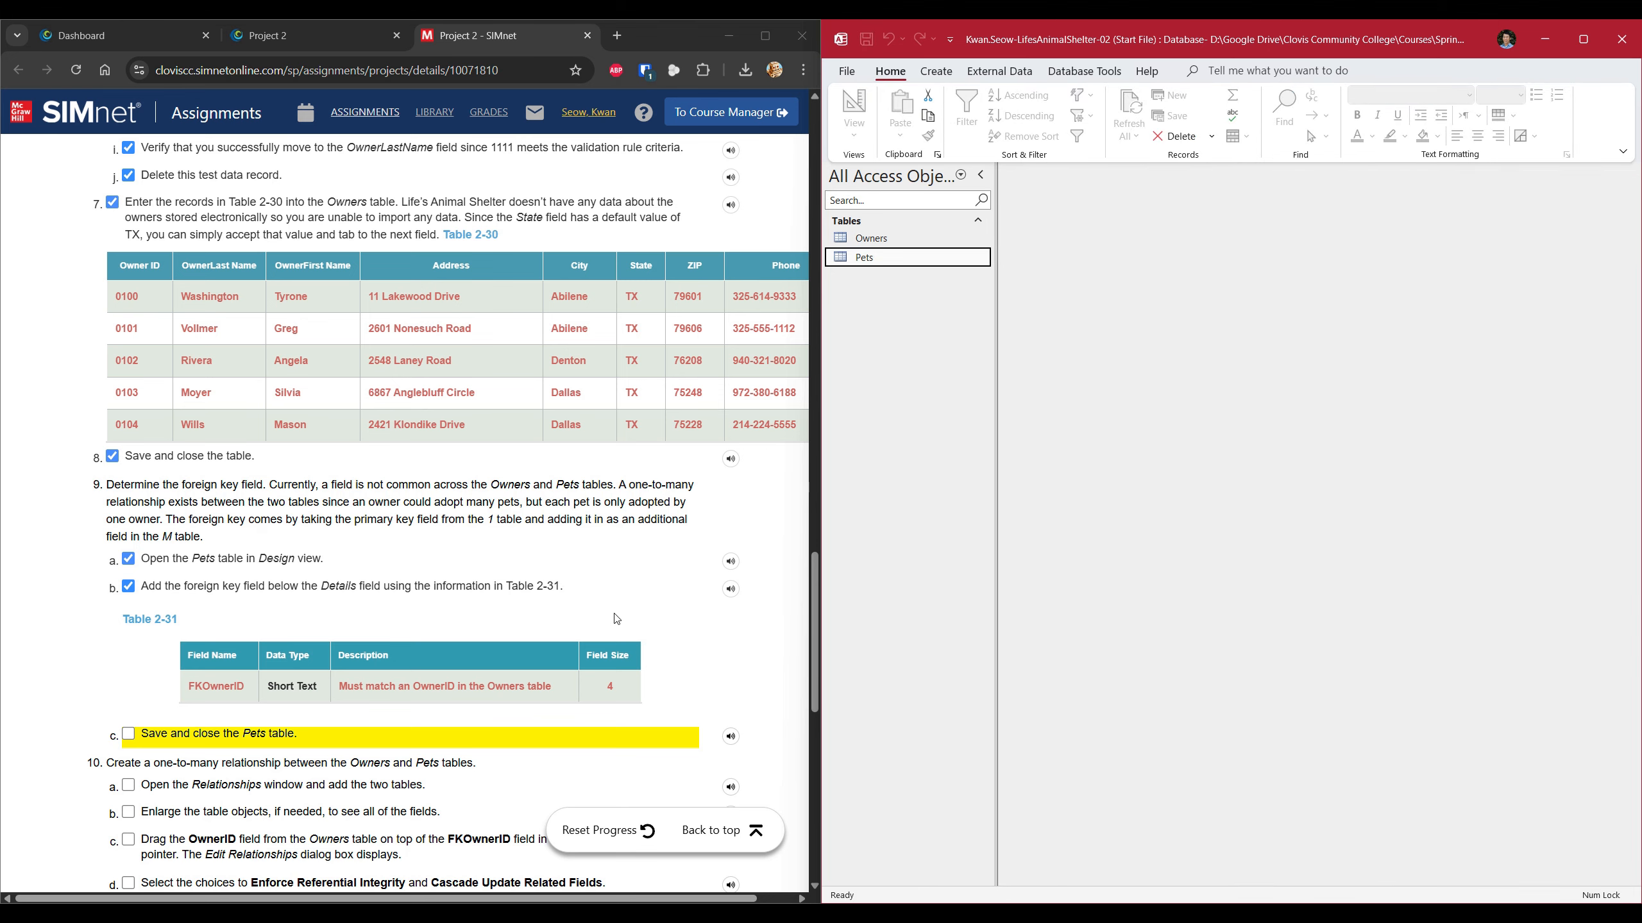
Open the Relationships window from Database Tools, showing Owners and Pets as addable tables.
scroll(375, 716, down, 3)
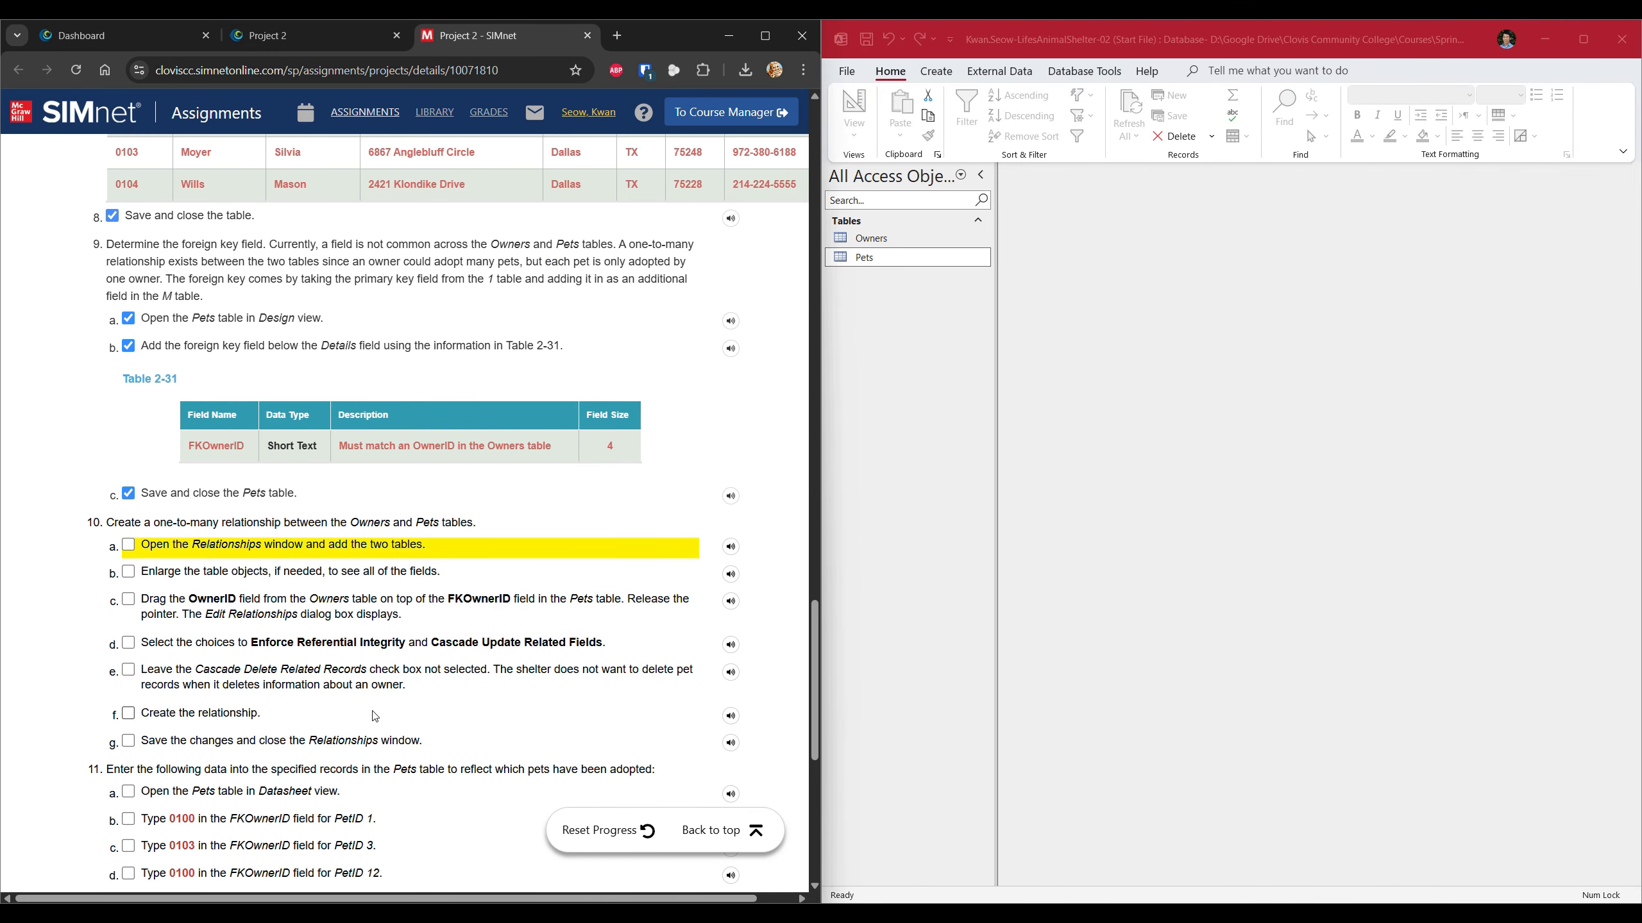
scroll(375, 716, down, 4)
scroll(452, 701, up, 2)
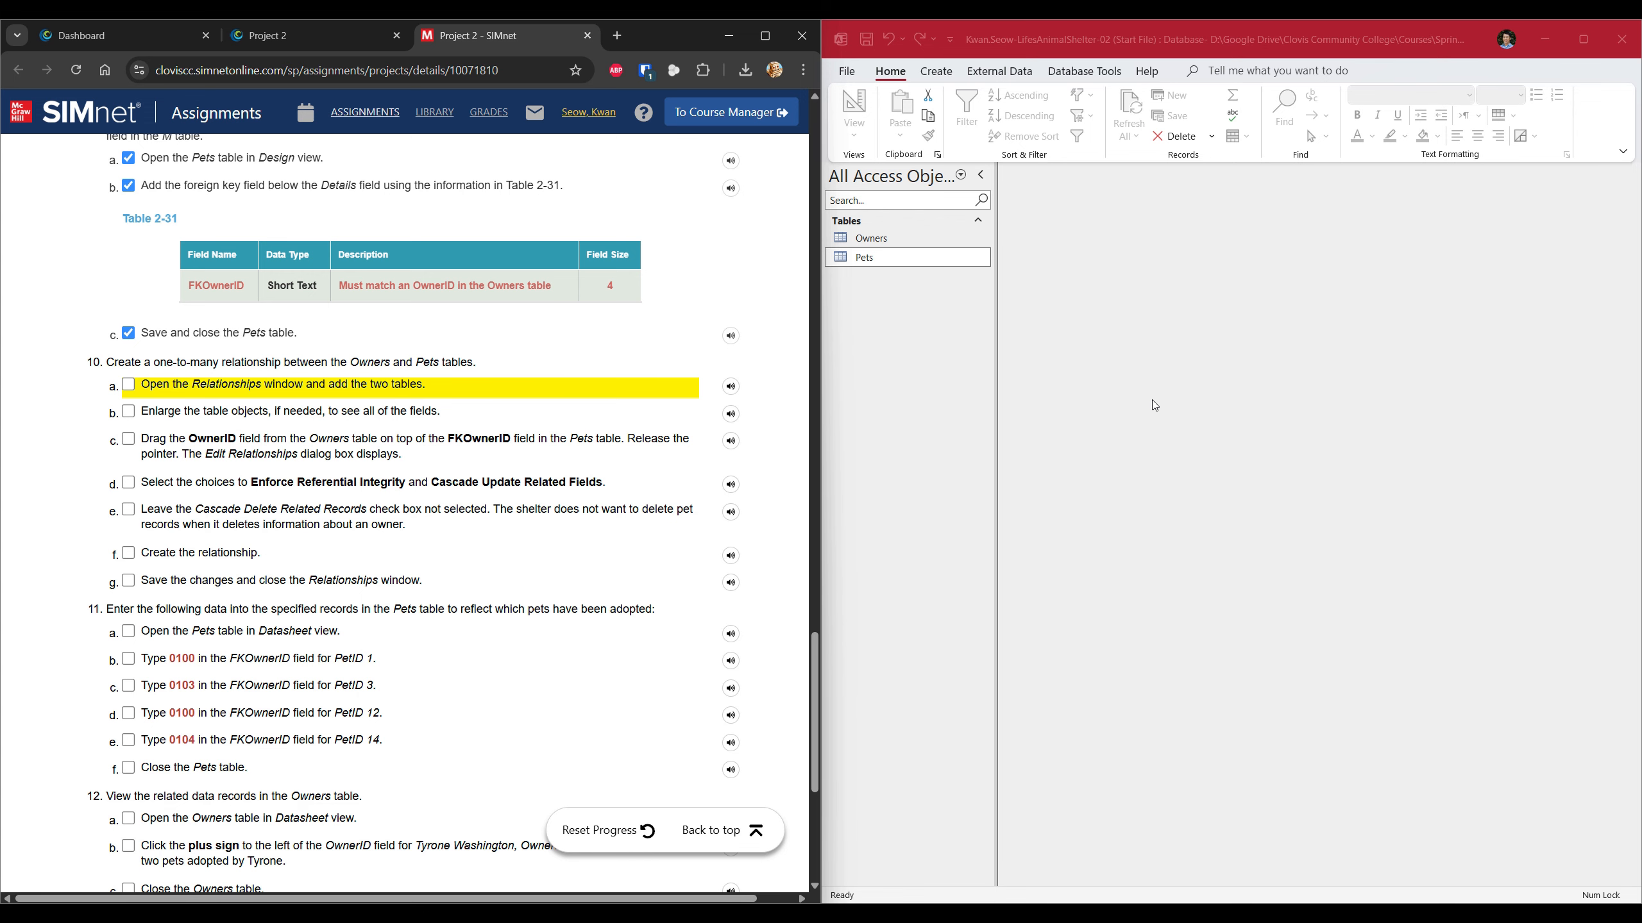
click(1084, 71)
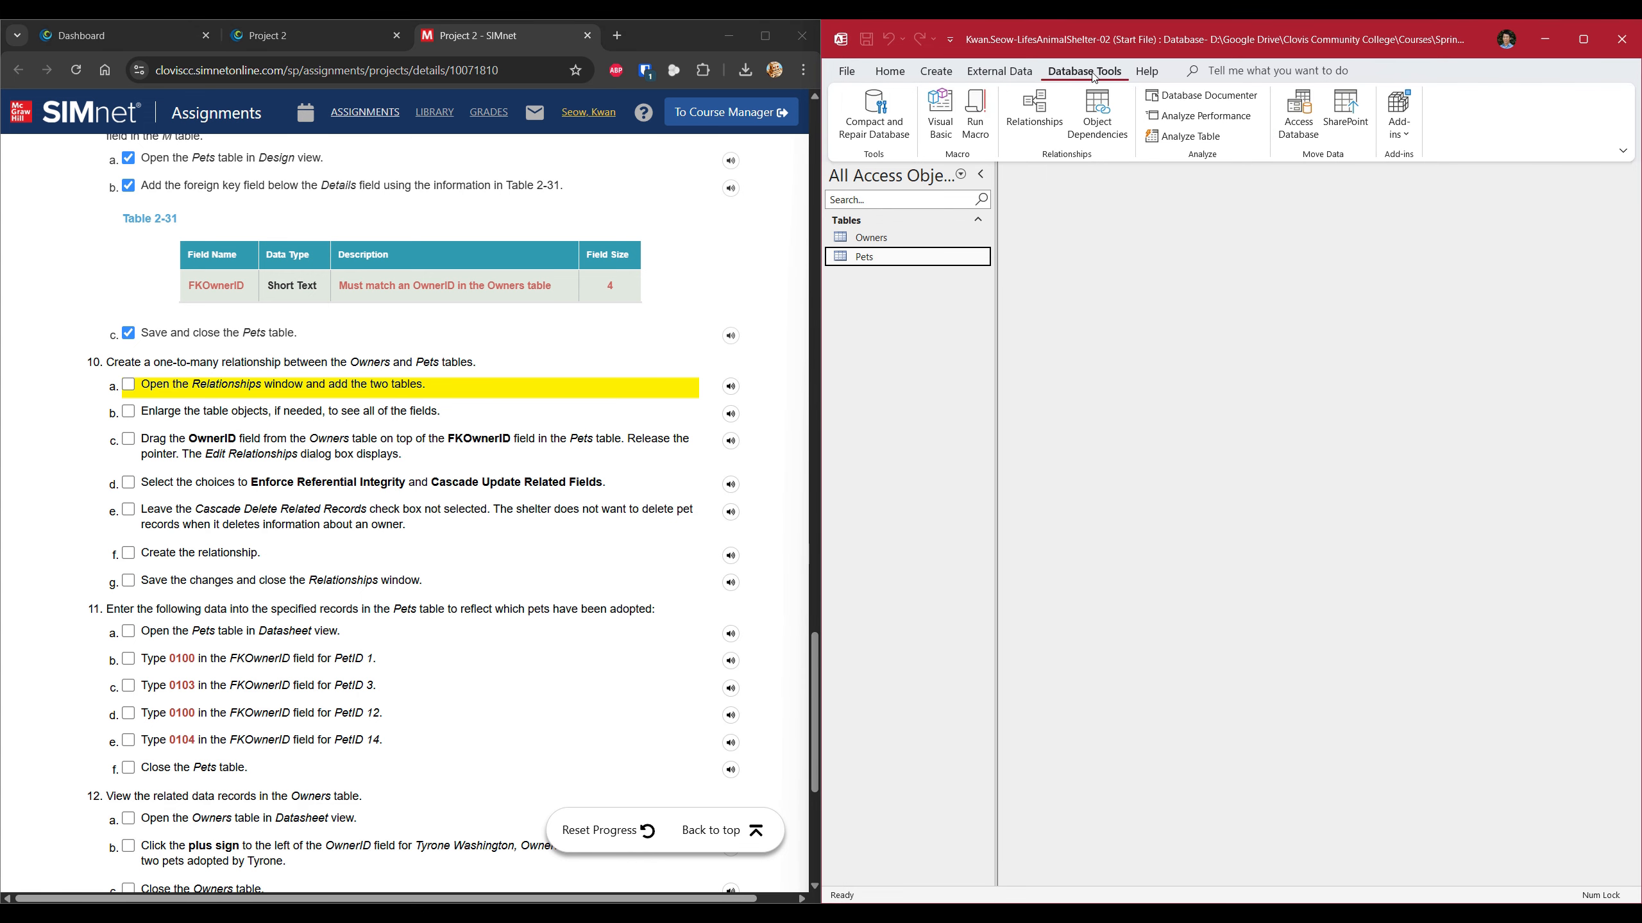
click(1038, 120)
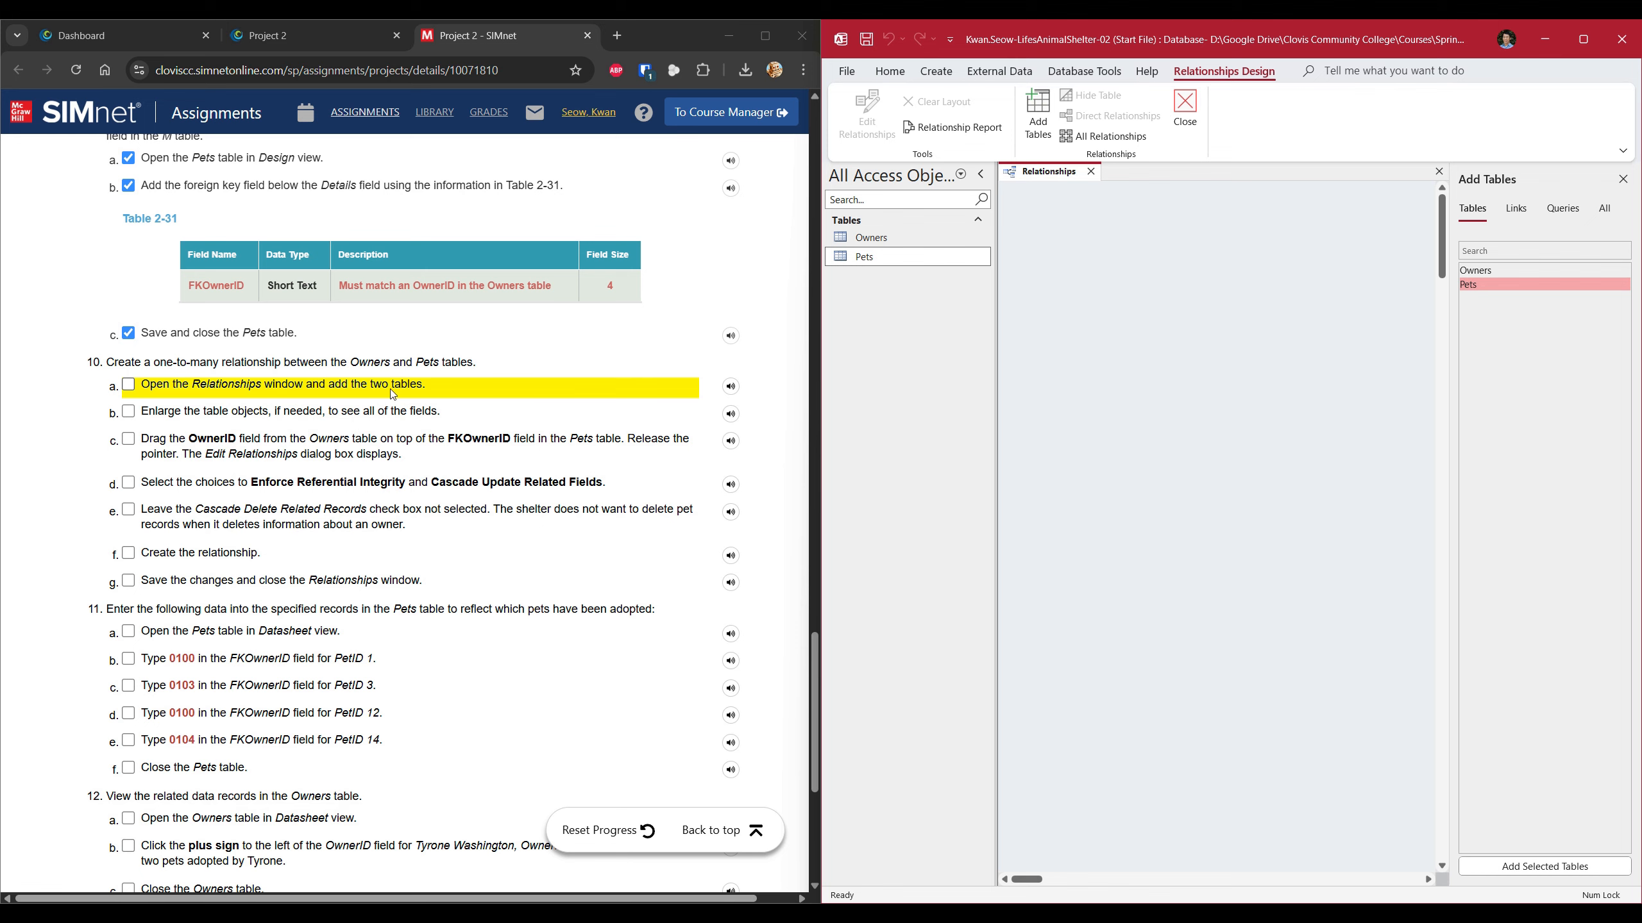
Tick step 10a, then add the Owners table to the layout and enlarge it to show all fields.
click(129, 384)
click(1374, 348)
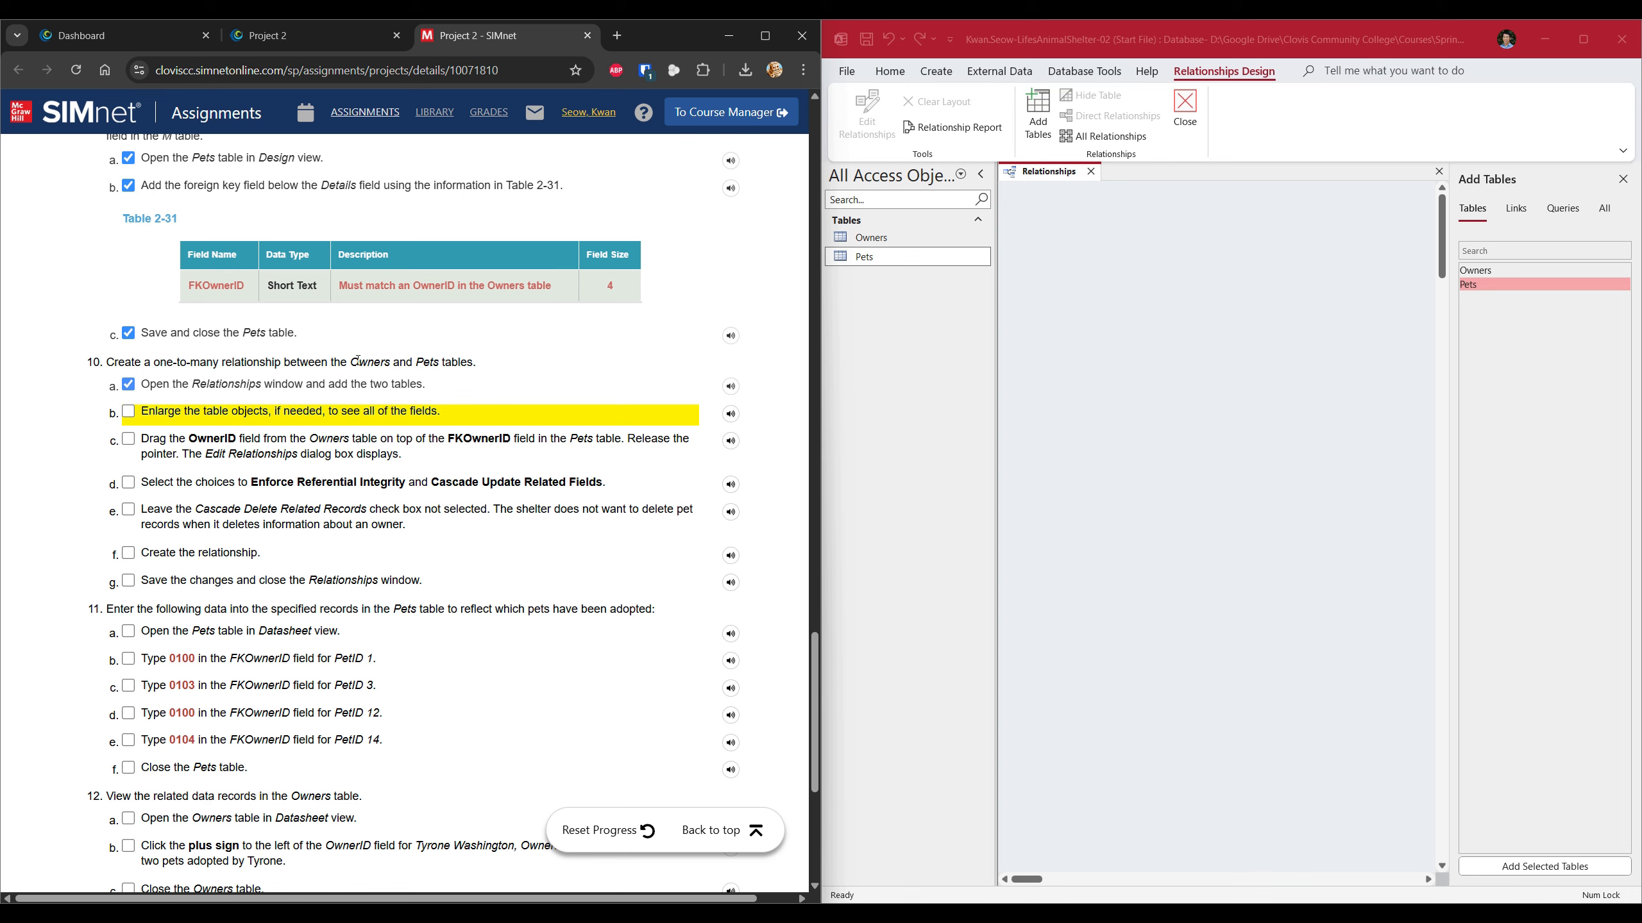
drag(353, 367, 436, 363)
click(1491, 274)
drag(1472, 270, 1064, 278)
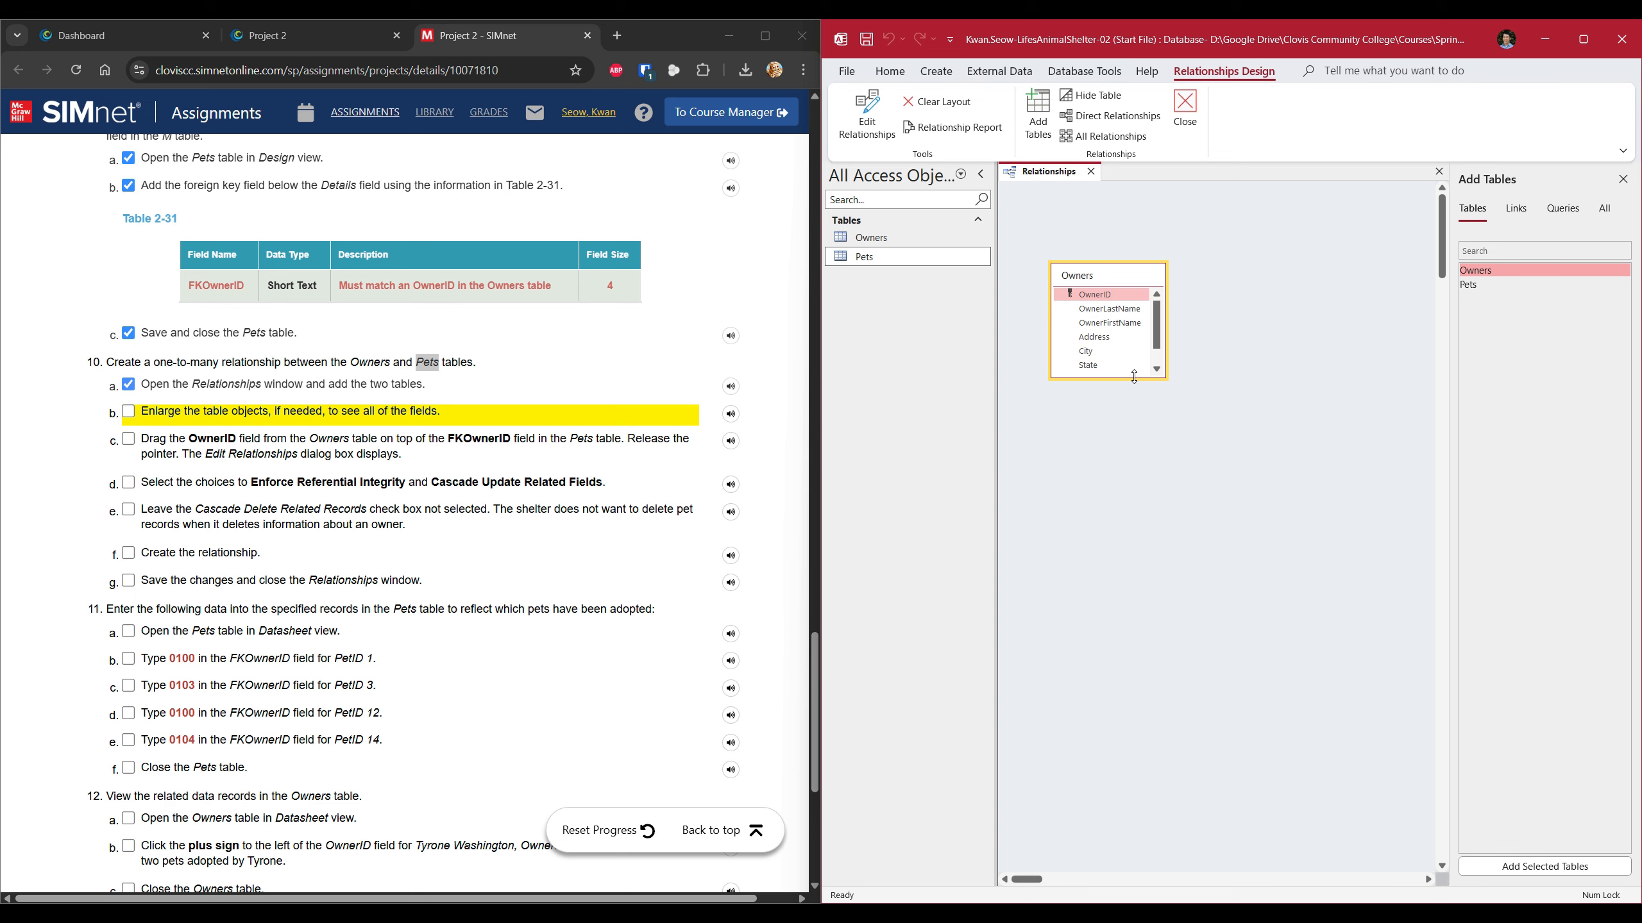
drag(1133, 377, 1139, 432)
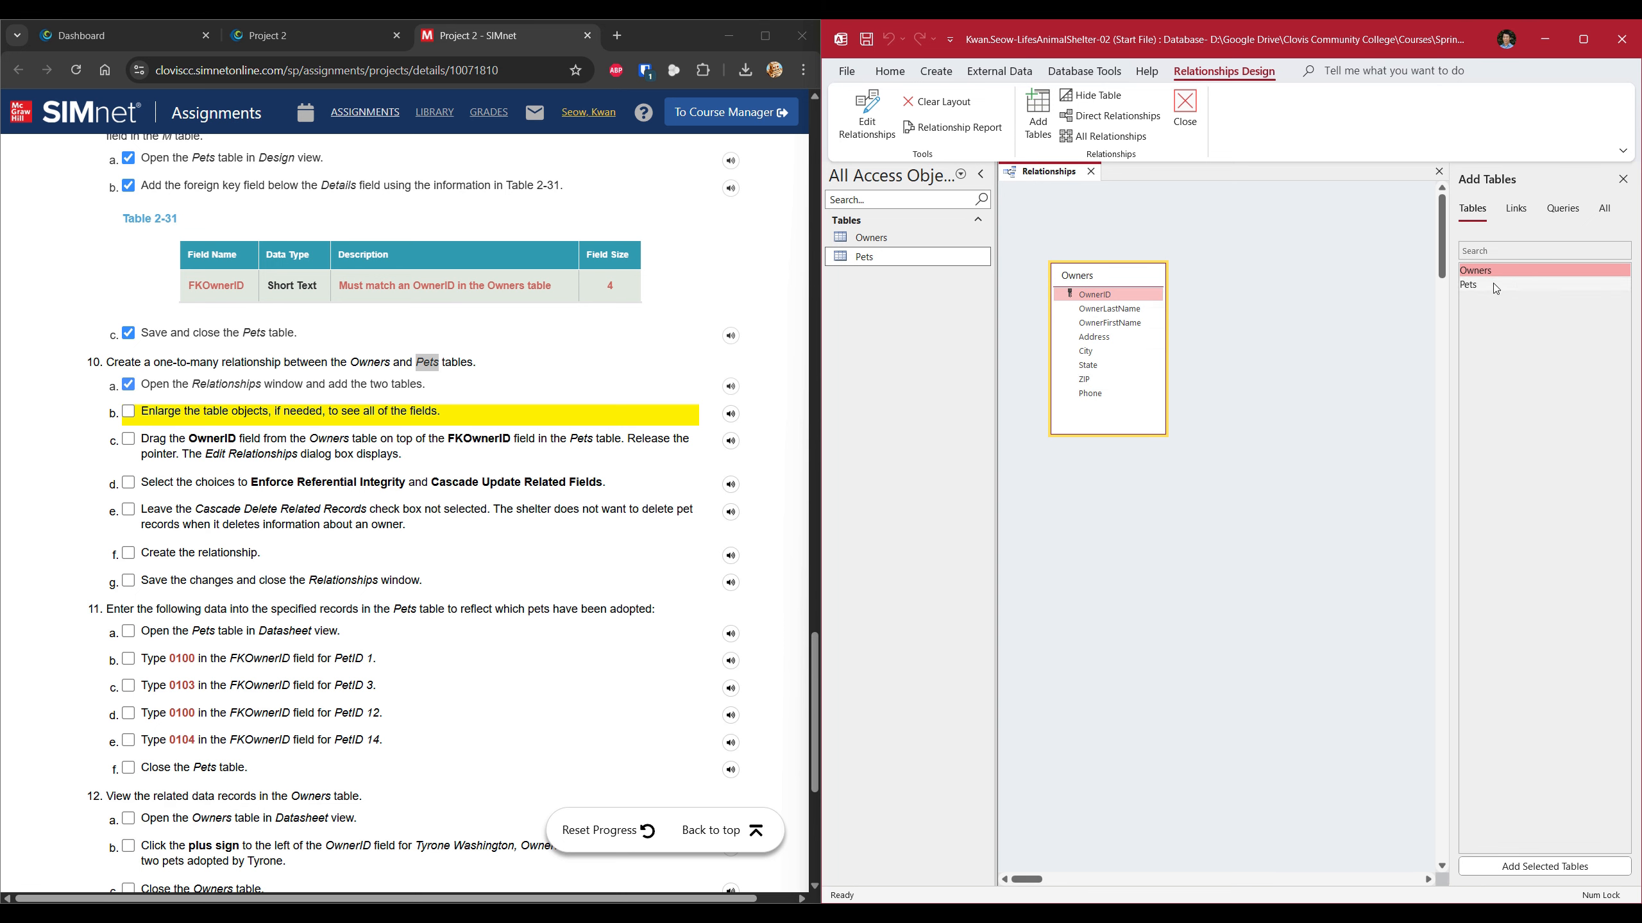
Add the Pets table beside Owners, enlarged to show every field, and tick step 10b.
drag(1501, 283, 1293, 294)
drag(1329, 396, 1330, 456)
drag(1323, 292, 1259, 274)
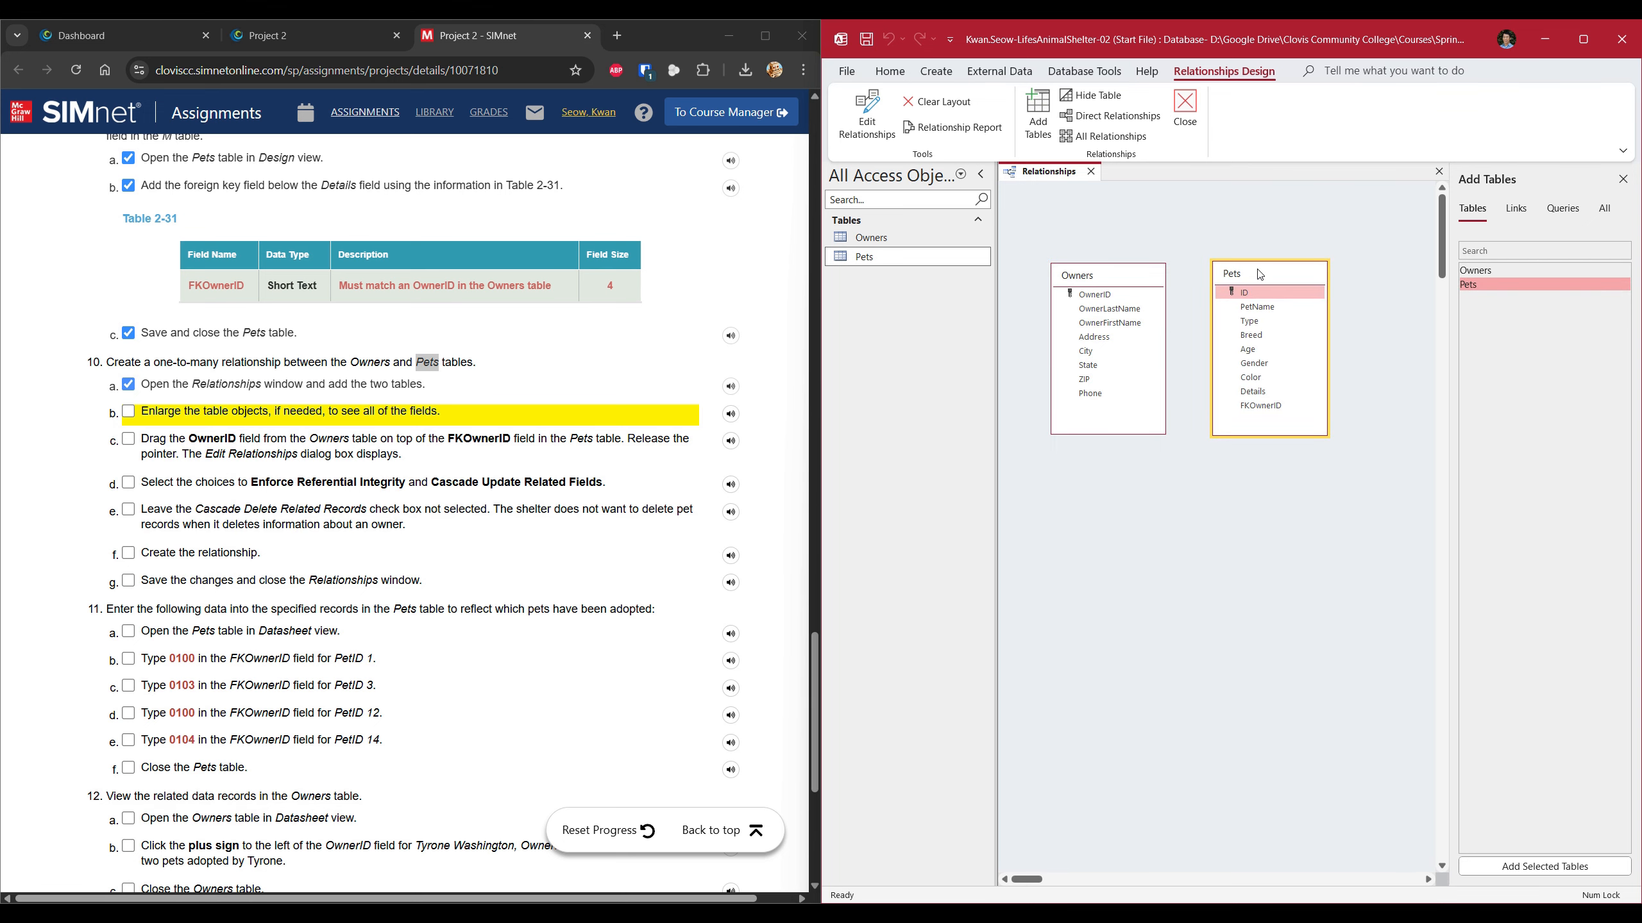
click(128, 411)
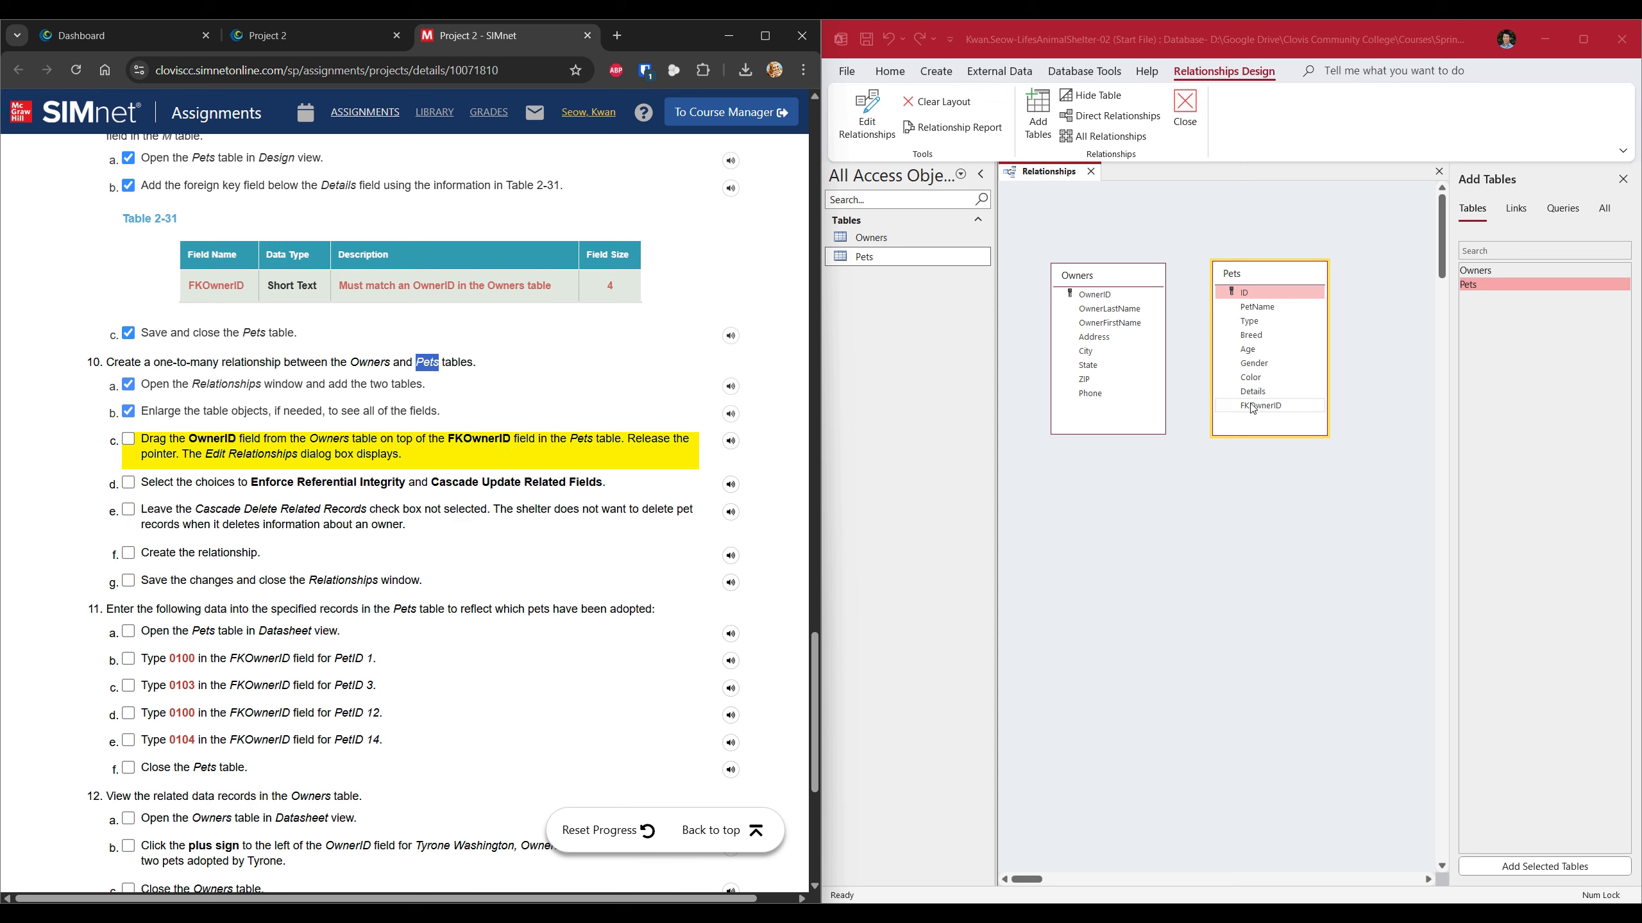
click(1098, 299)
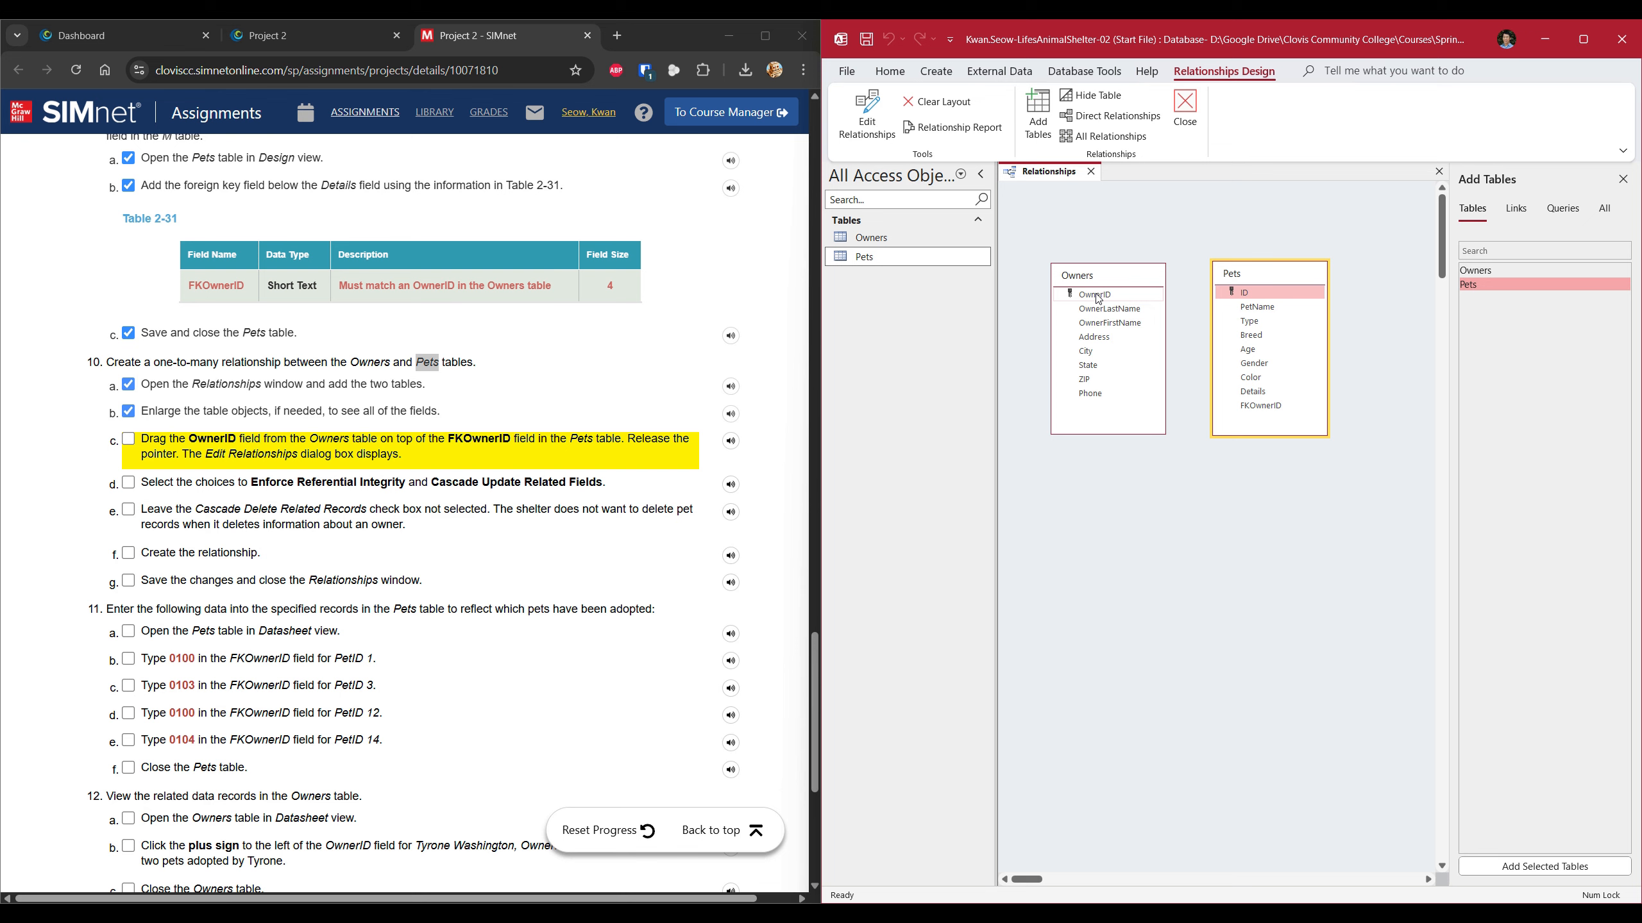
Drag OwnerID from Owners onto FKOwnerID in Pets and tick step 10c.
drag(1098, 298, 1262, 408)
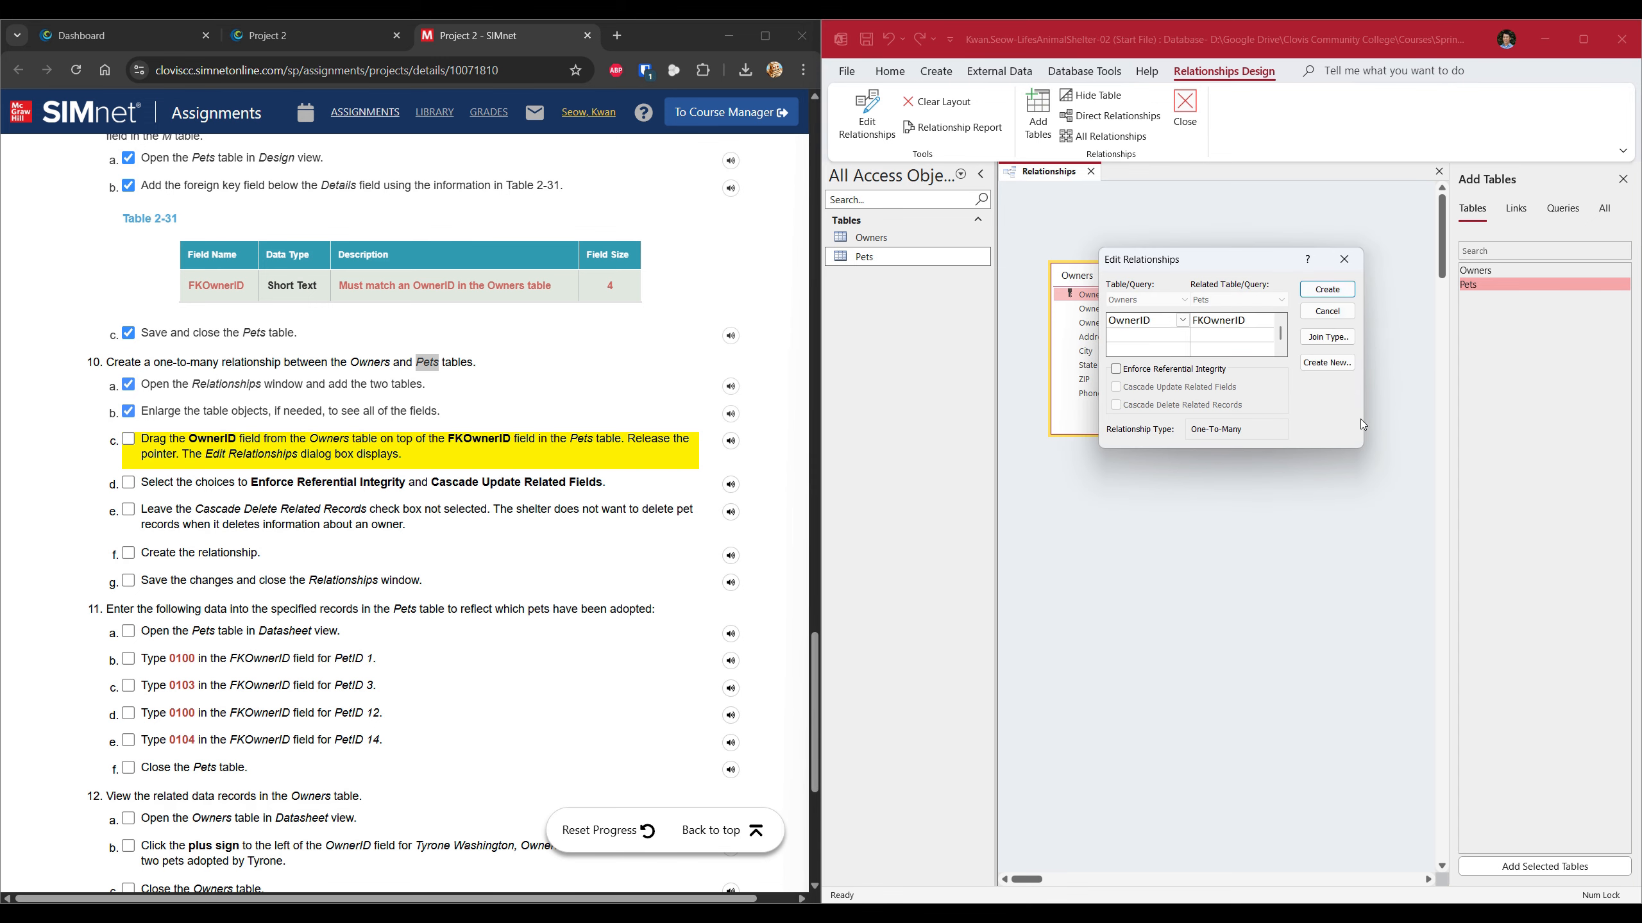
drag(1213, 268, 1238, 492)
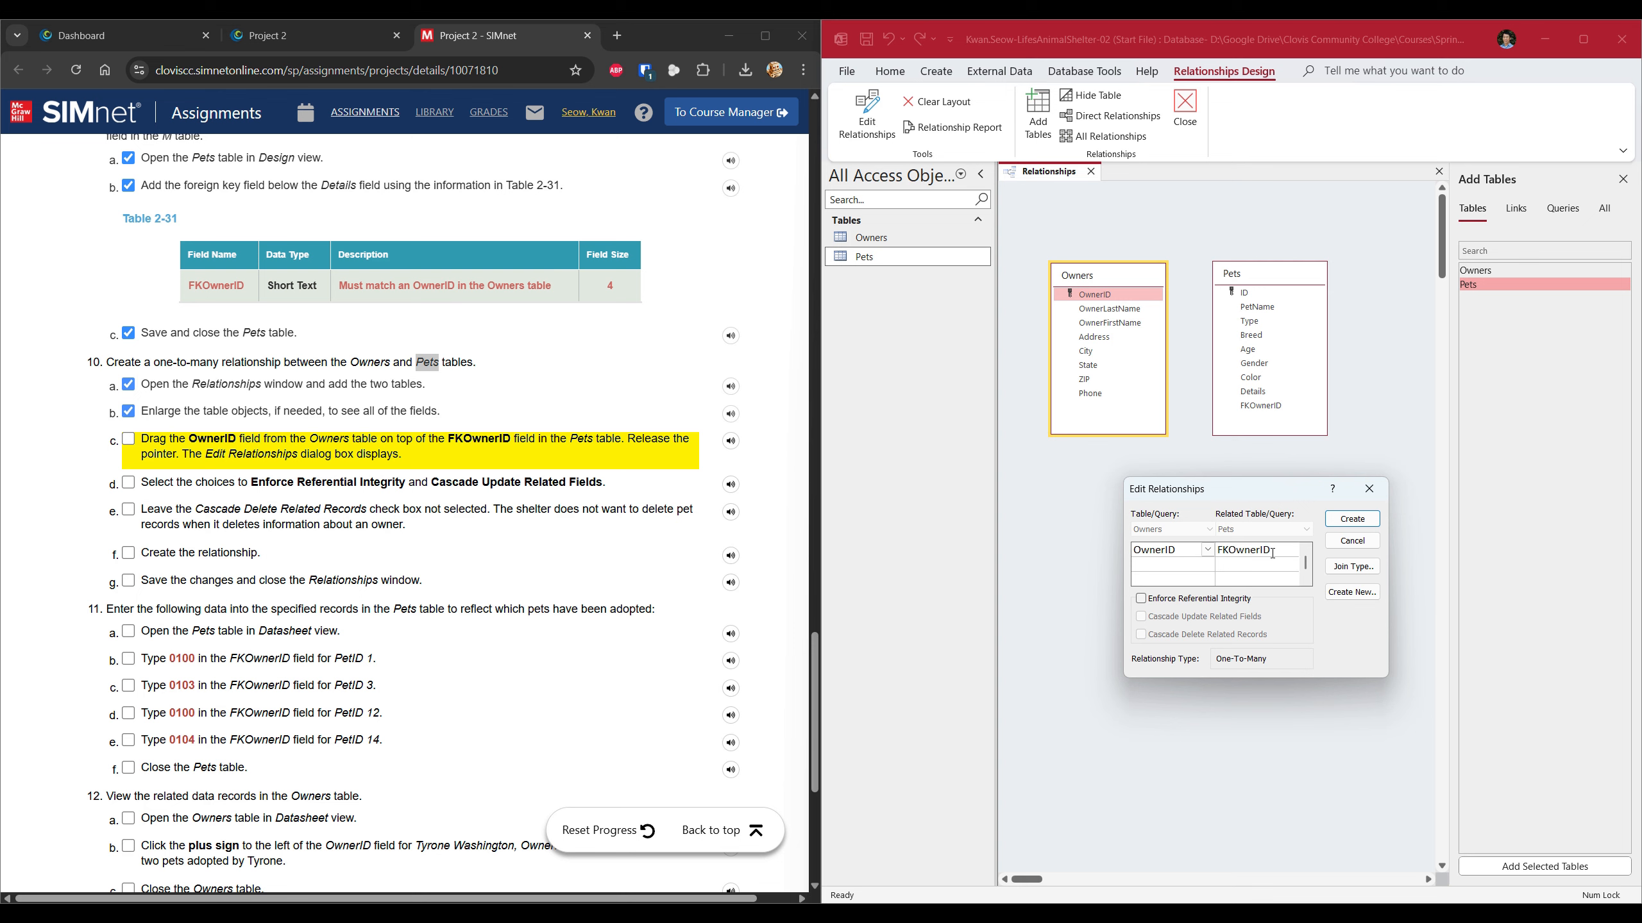
click(127, 441)
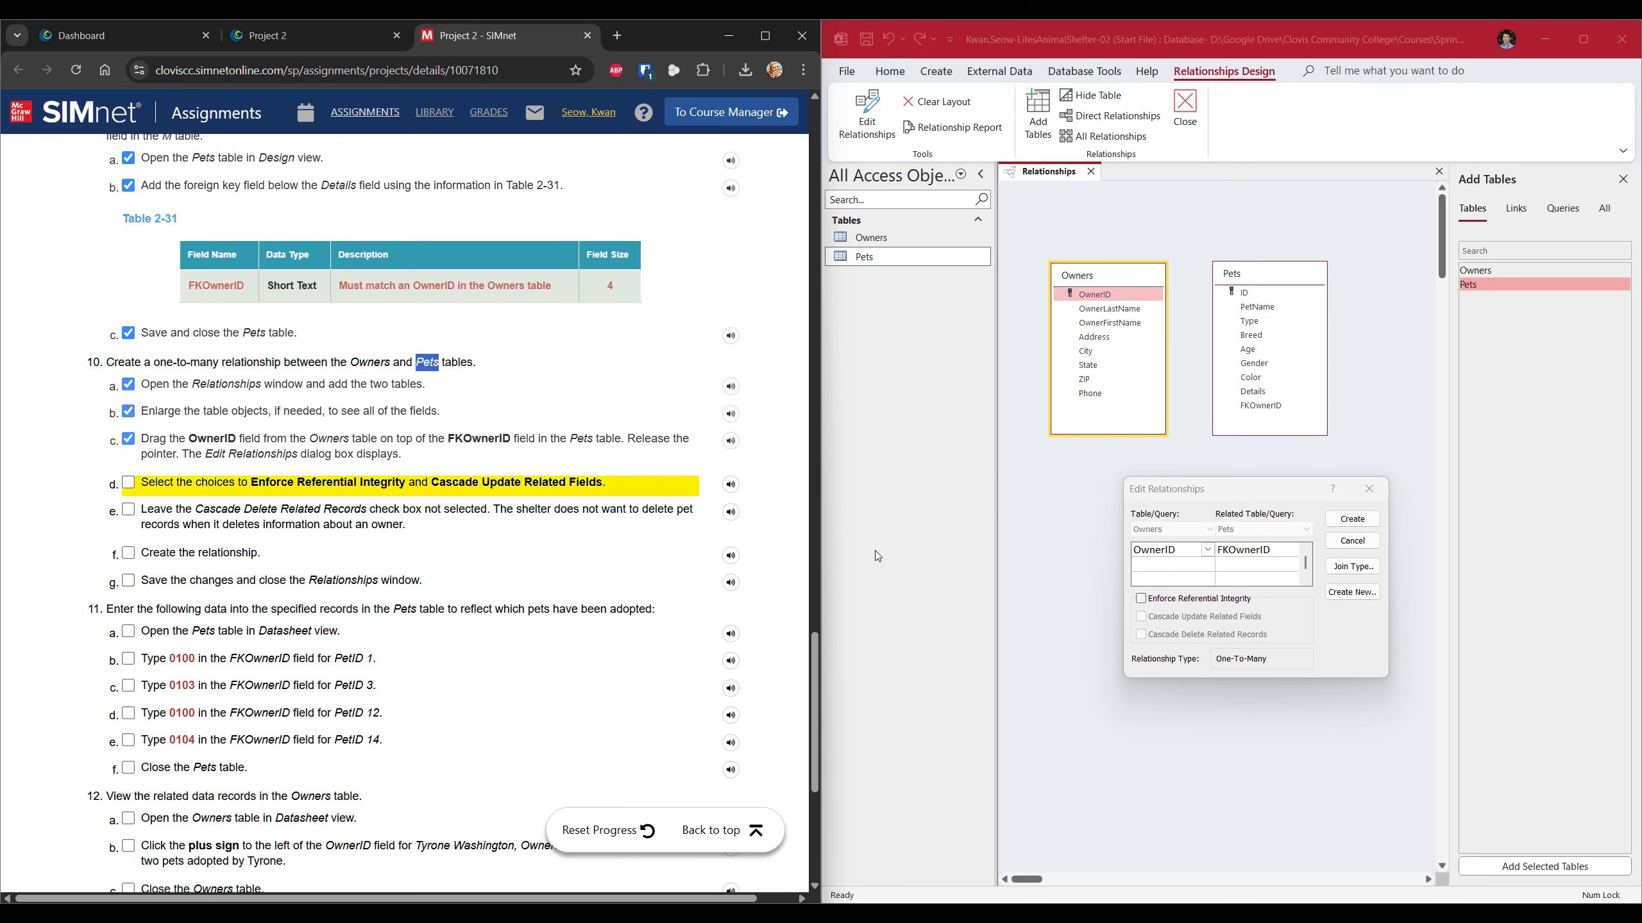
Enforce referential integrity and cascade updates, leave cascade delete off, and create the relationship.
click(1151, 603)
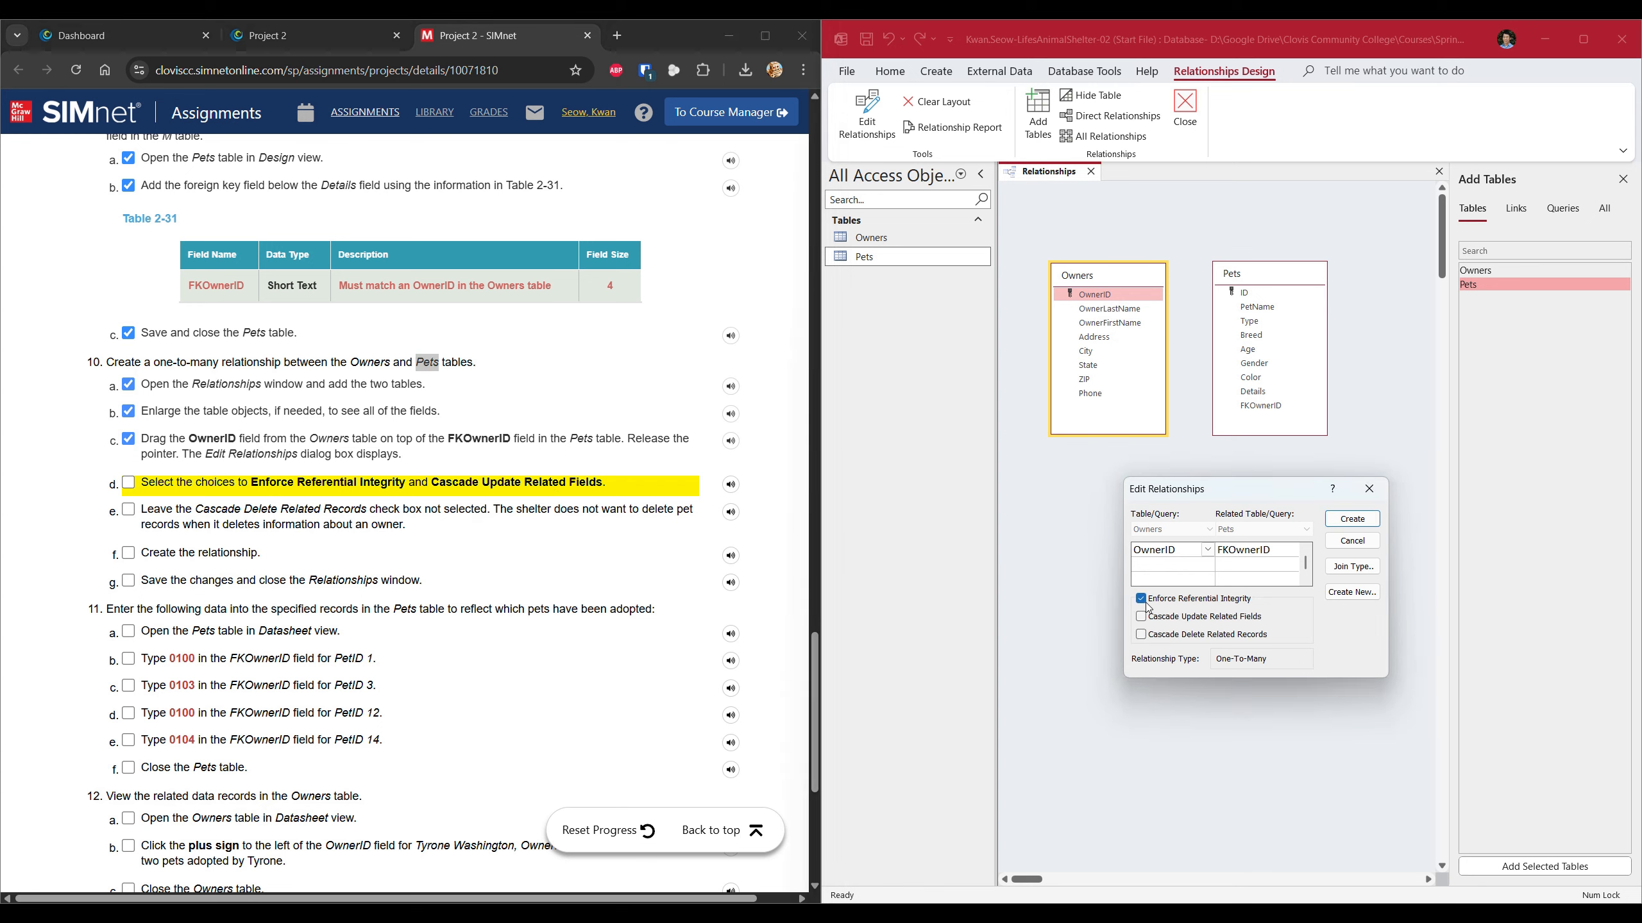
click(1149, 619)
click(130, 483)
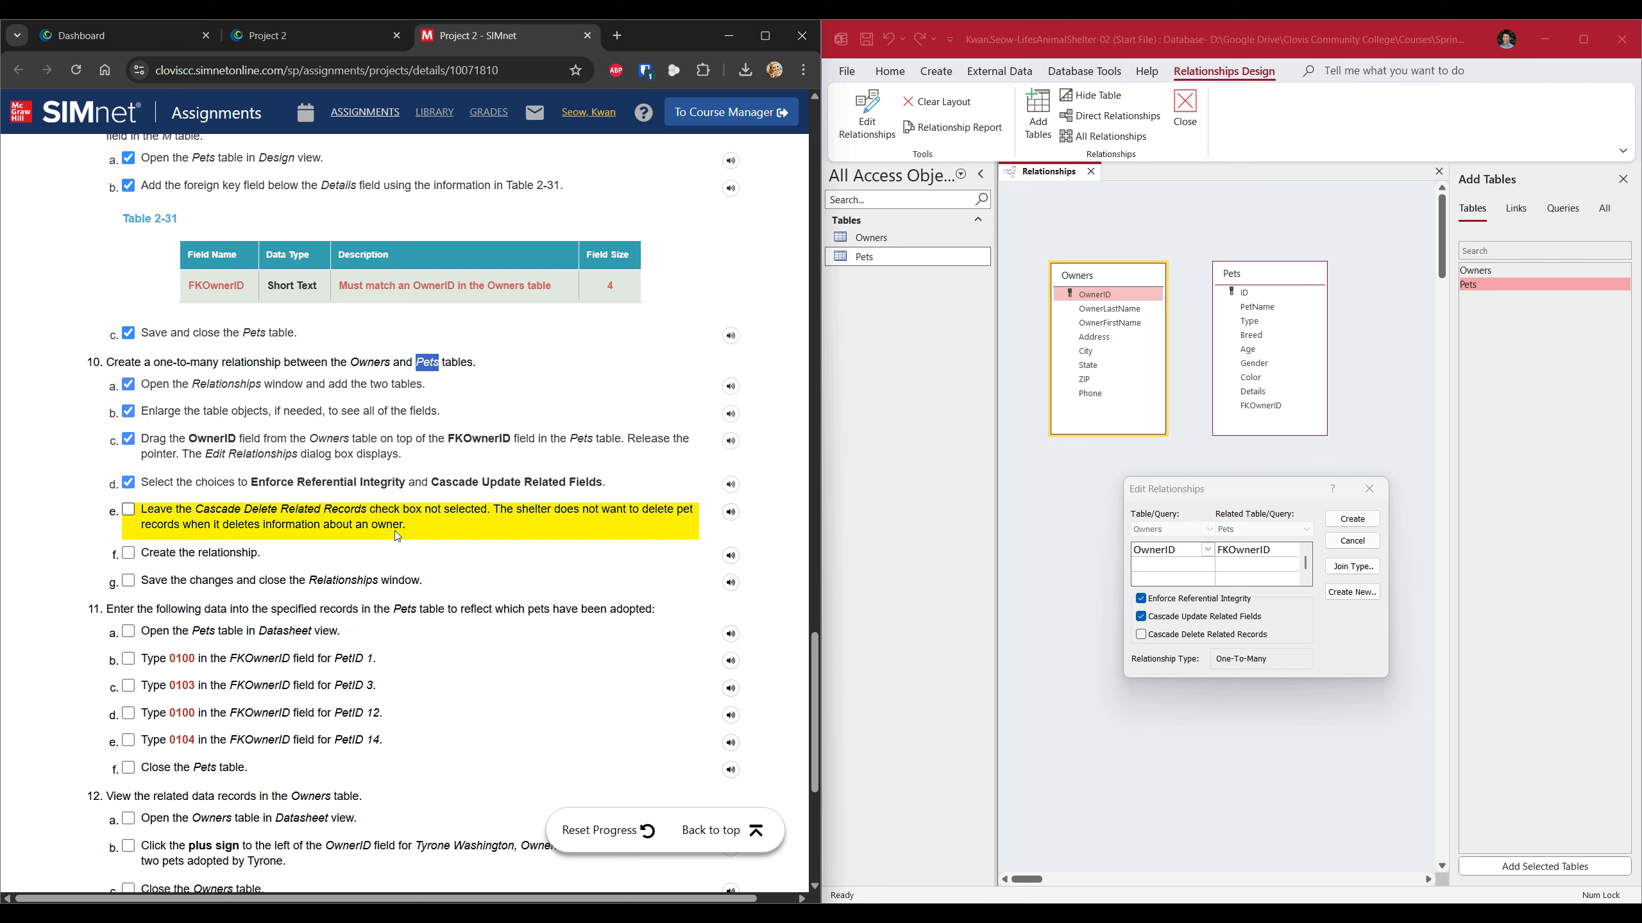
click(129, 513)
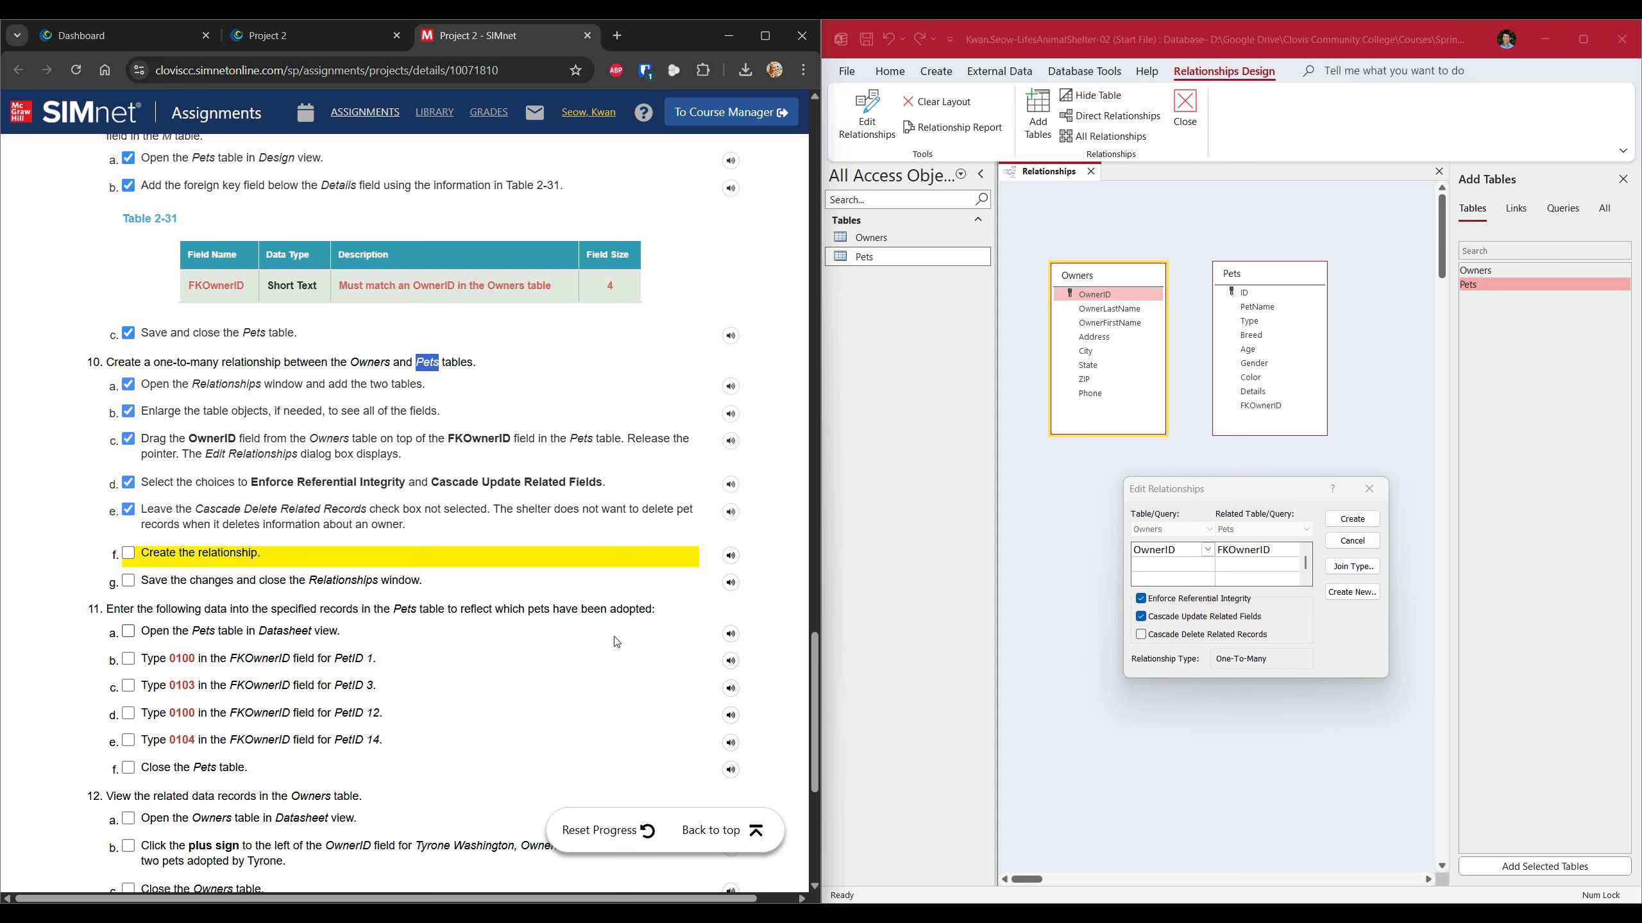
click(1352, 520)
click(129, 552)
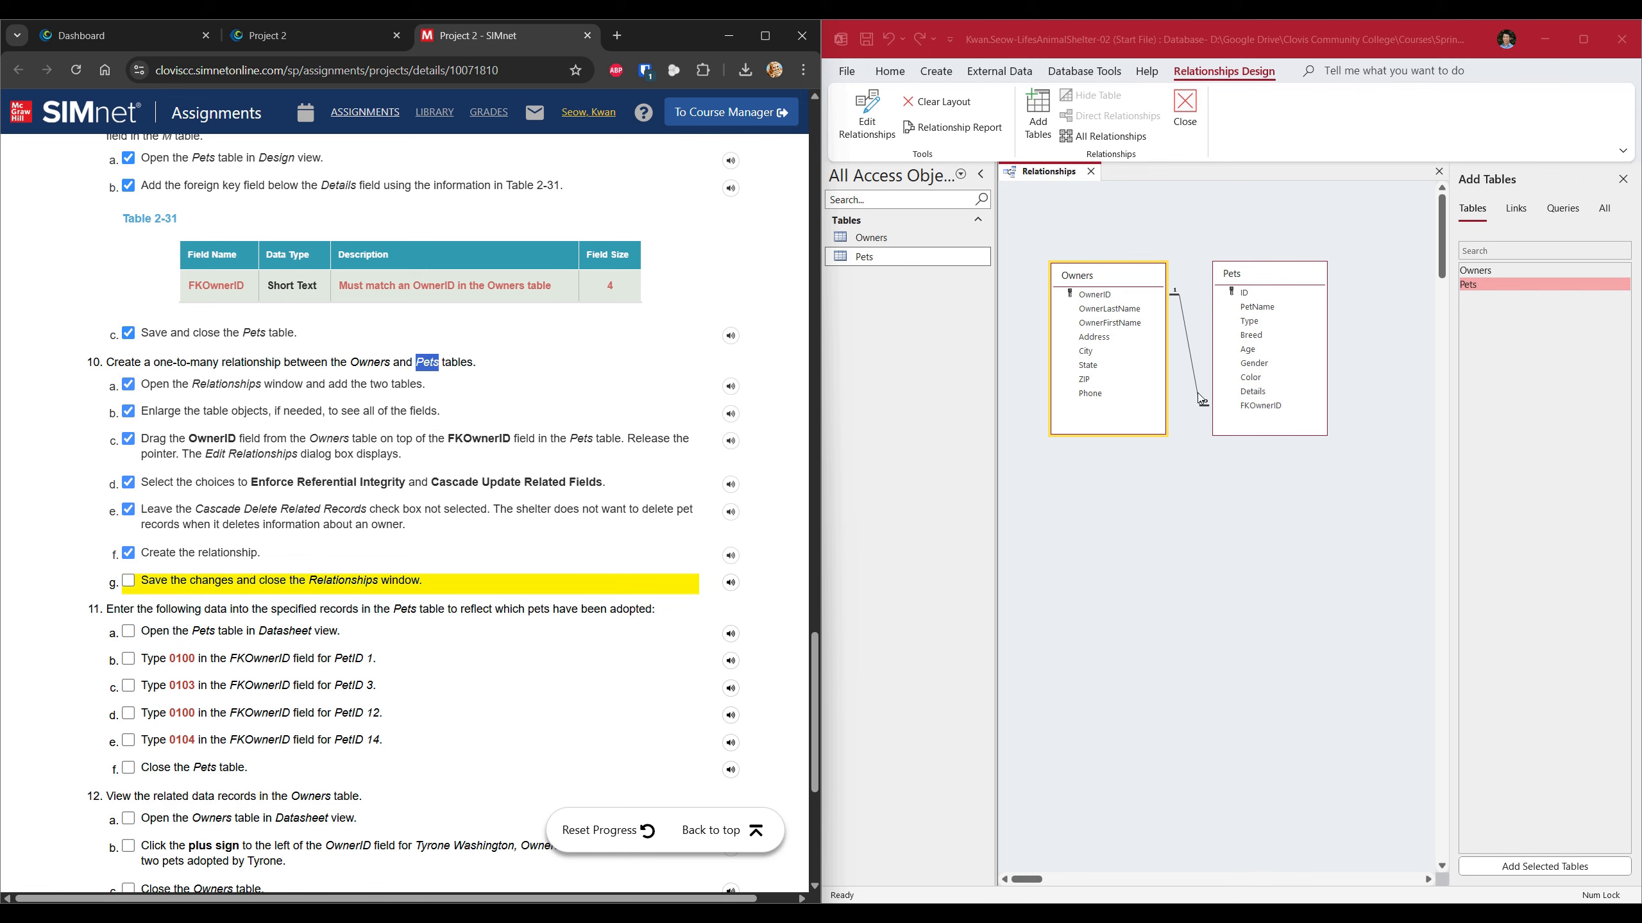
Tick step 10g and close the Relationships window from its tab menu.
click(129, 581)
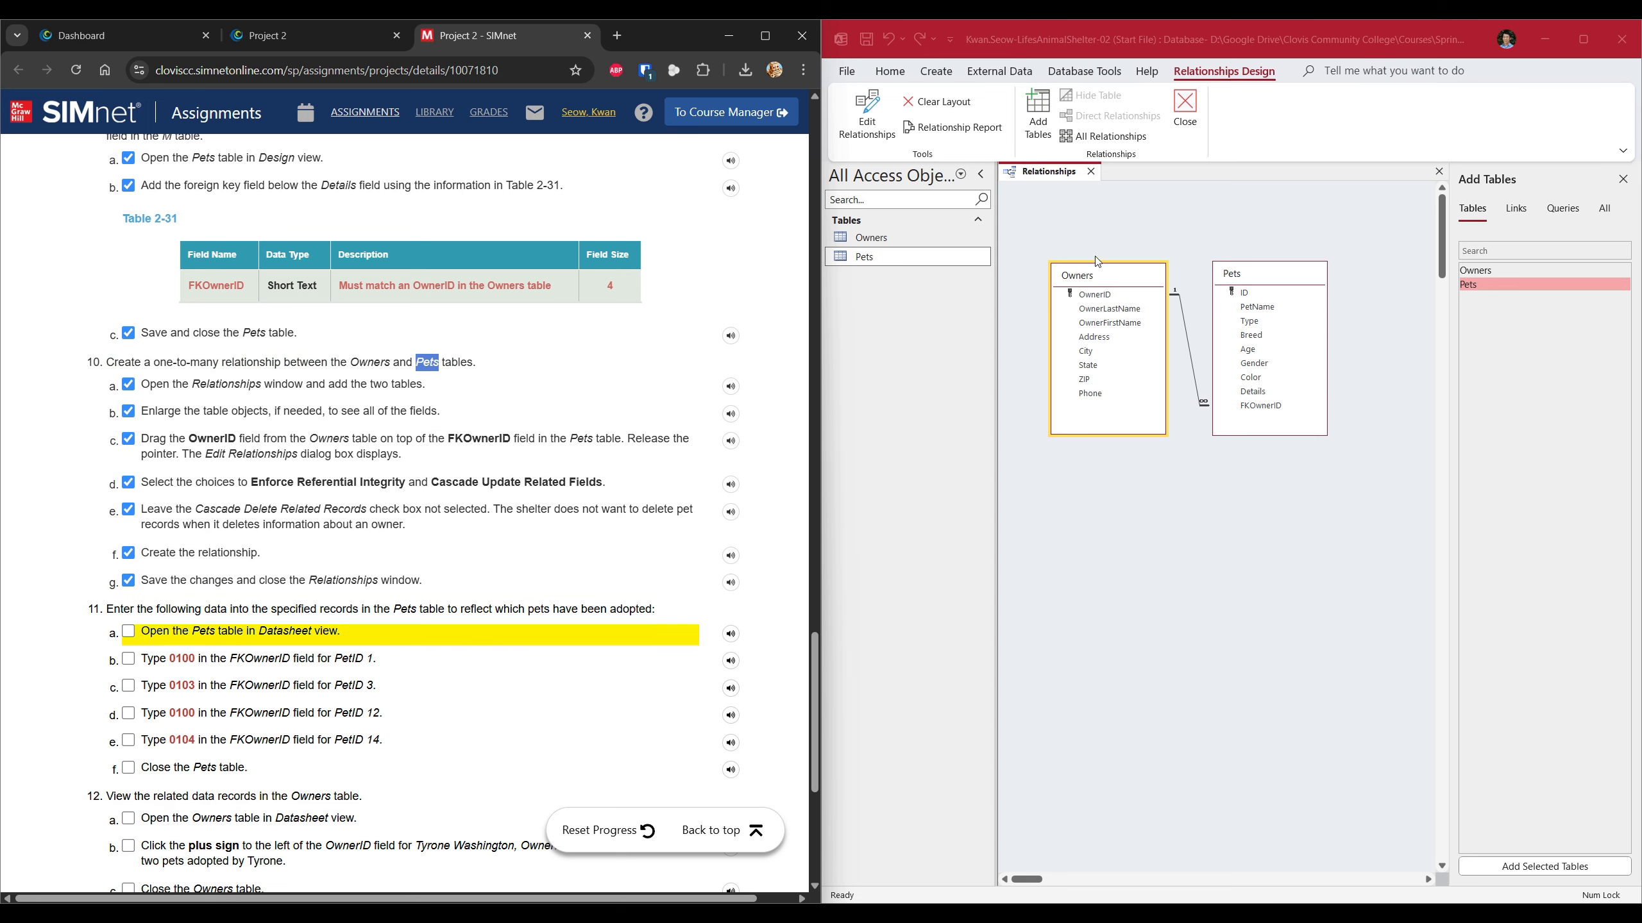
right_click(1059, 176)
click(1063, 209)
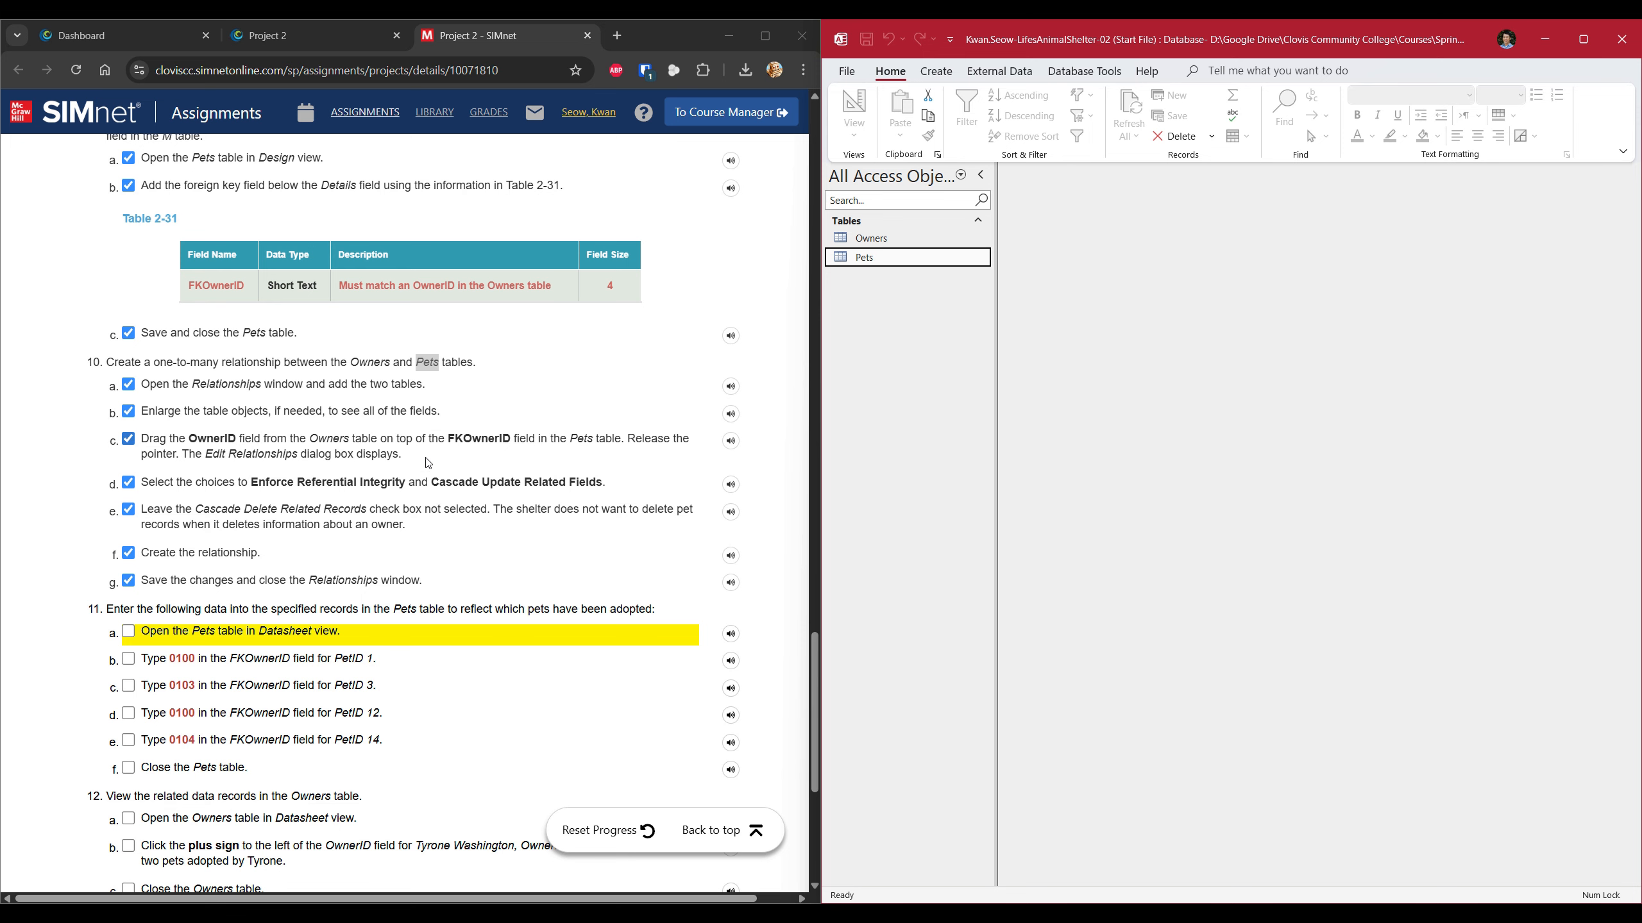
scroll(127, 572, down, 1)
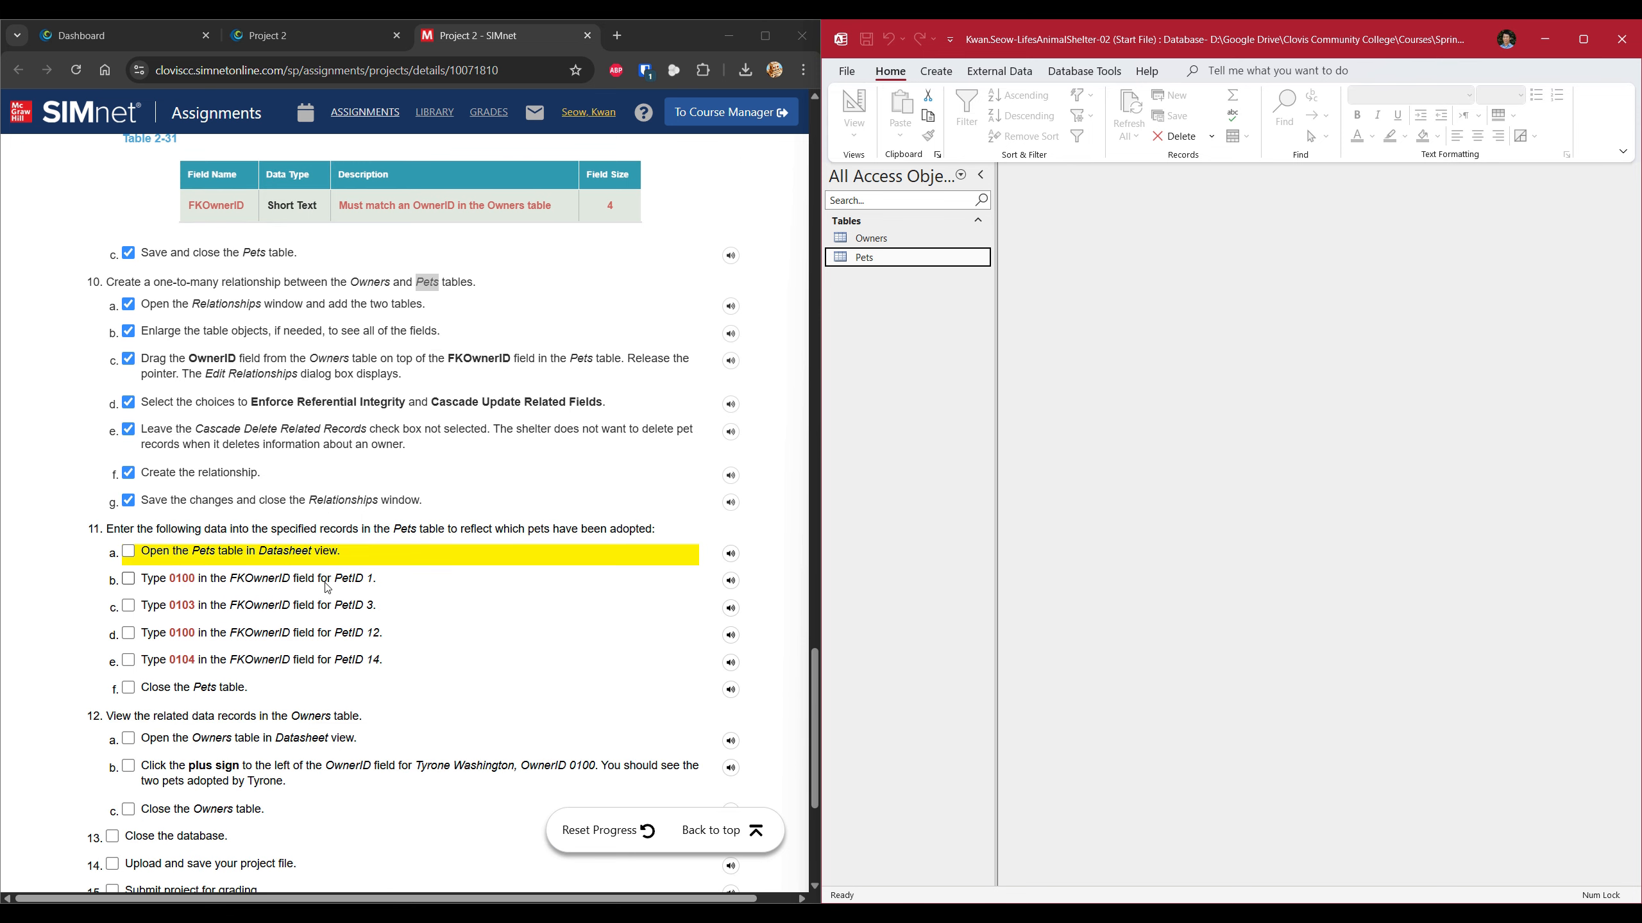
scroll(127, 572, down, 2)
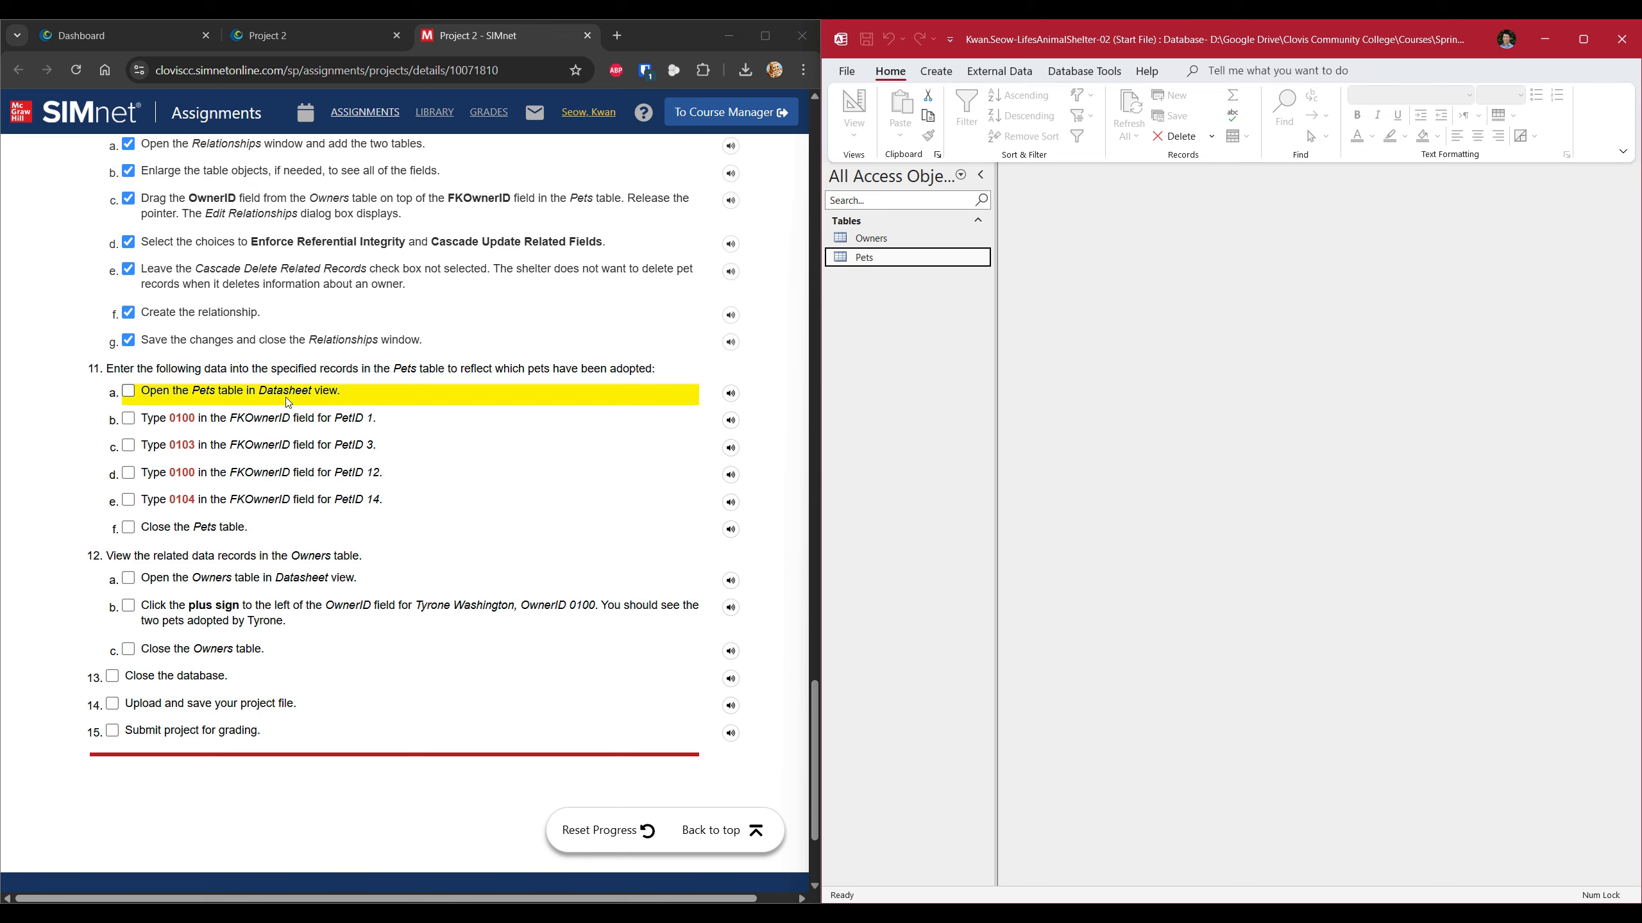
Open the Pets datasheet, tick the open-Pets step, and bring the FKOwnerID column into view.
double_click(883, 259)
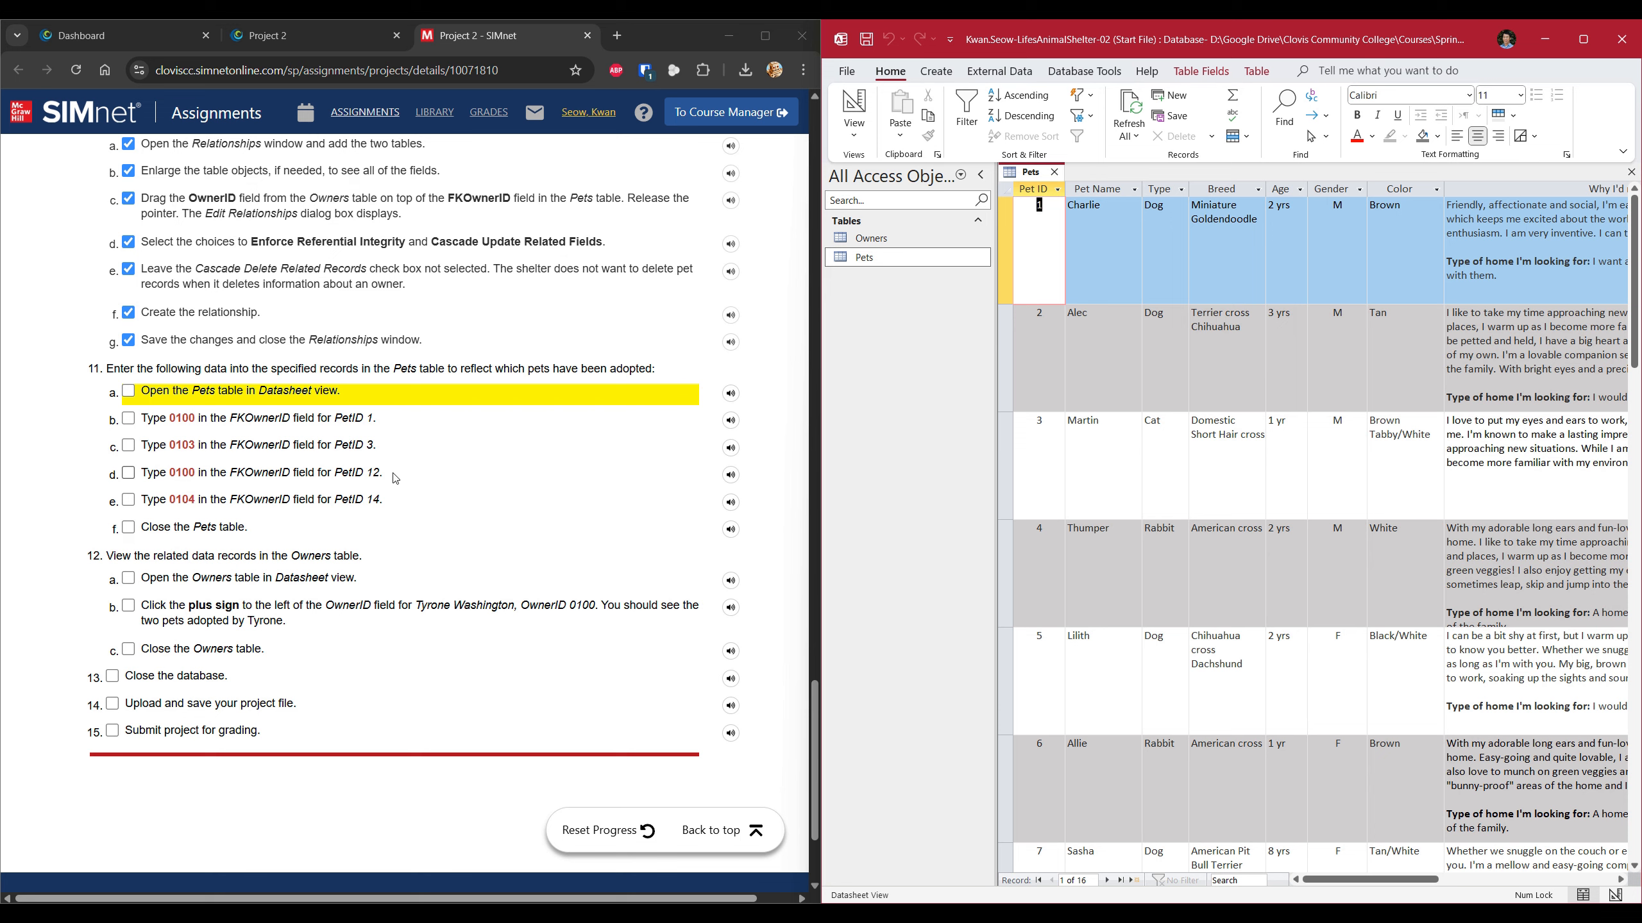
click(141, 397)
click(137, 394)
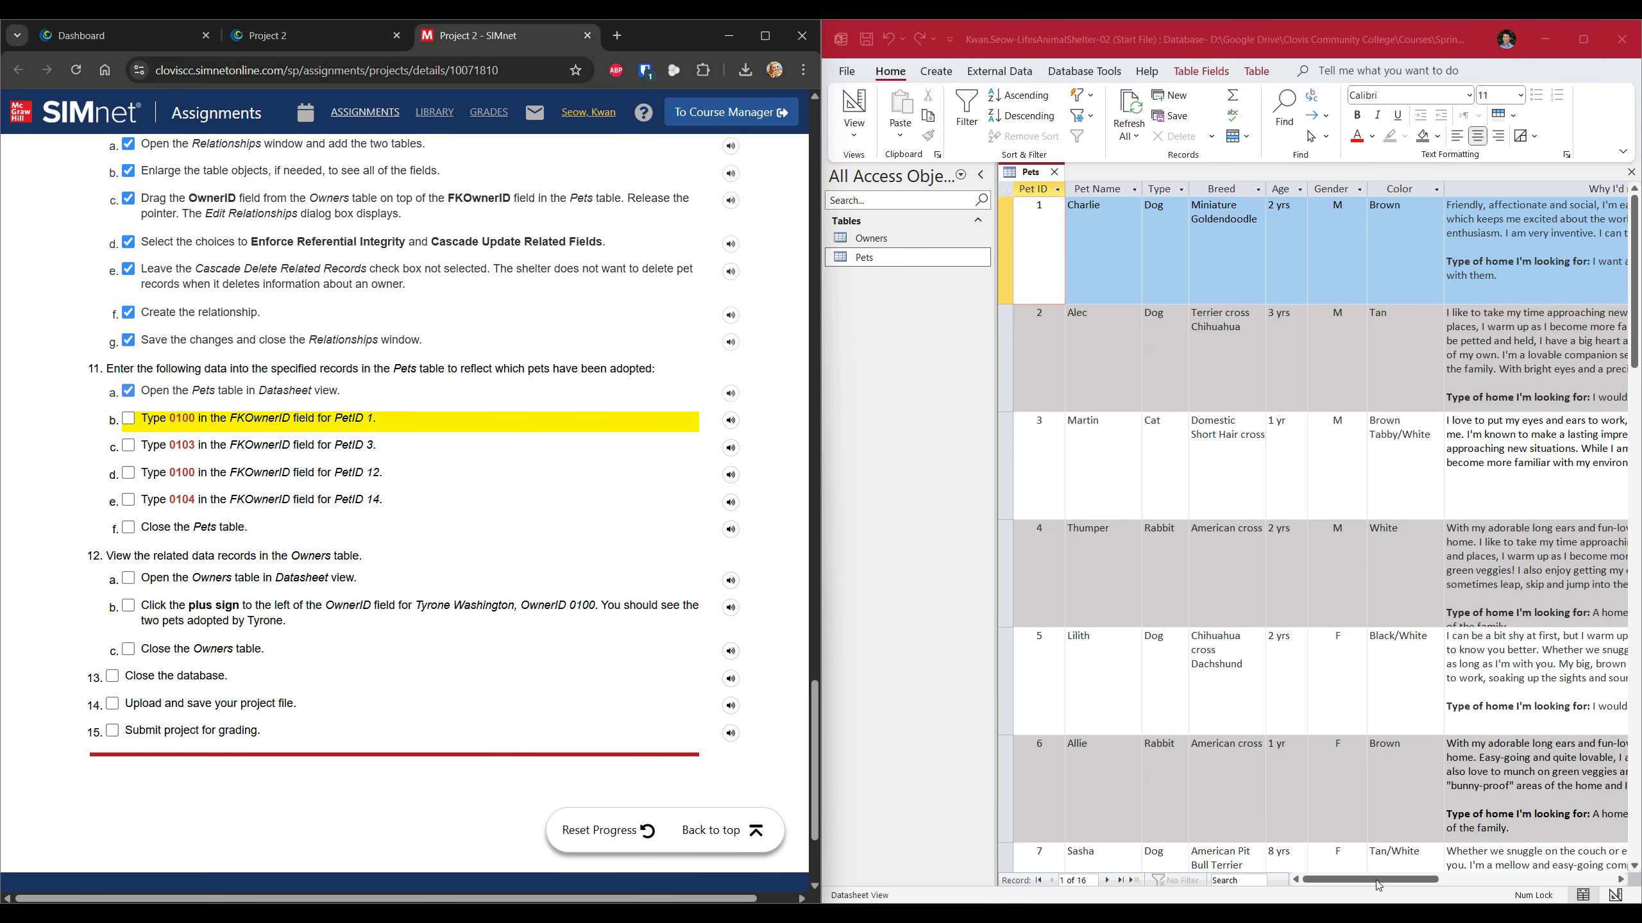
drag(1379, 886, 1504, 882)
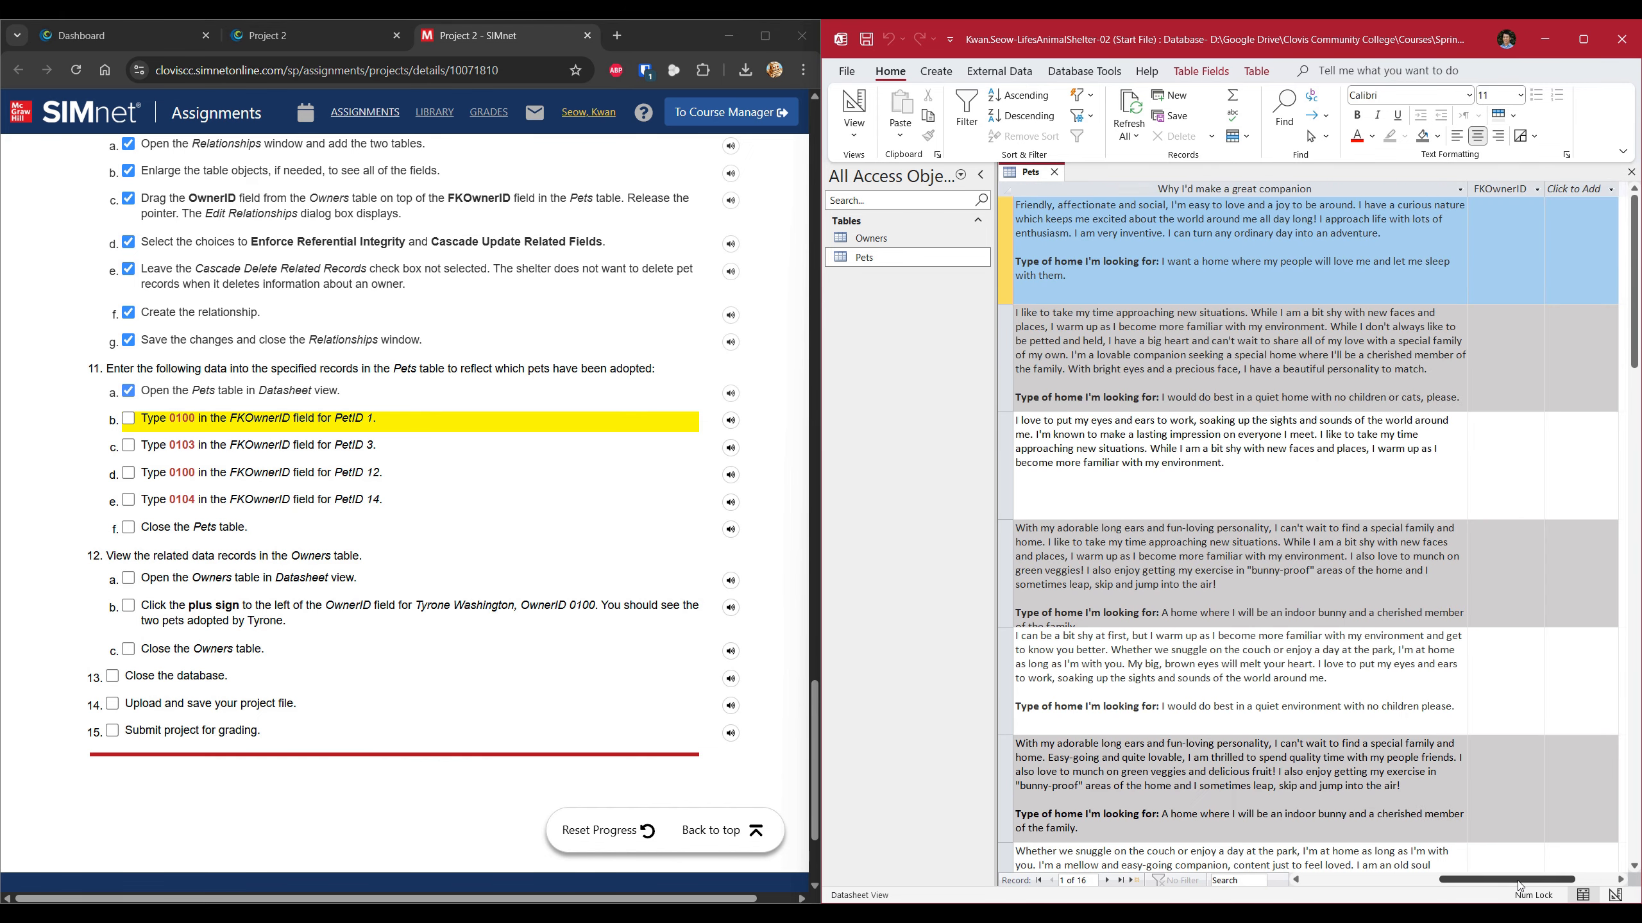
click(1621, 880)
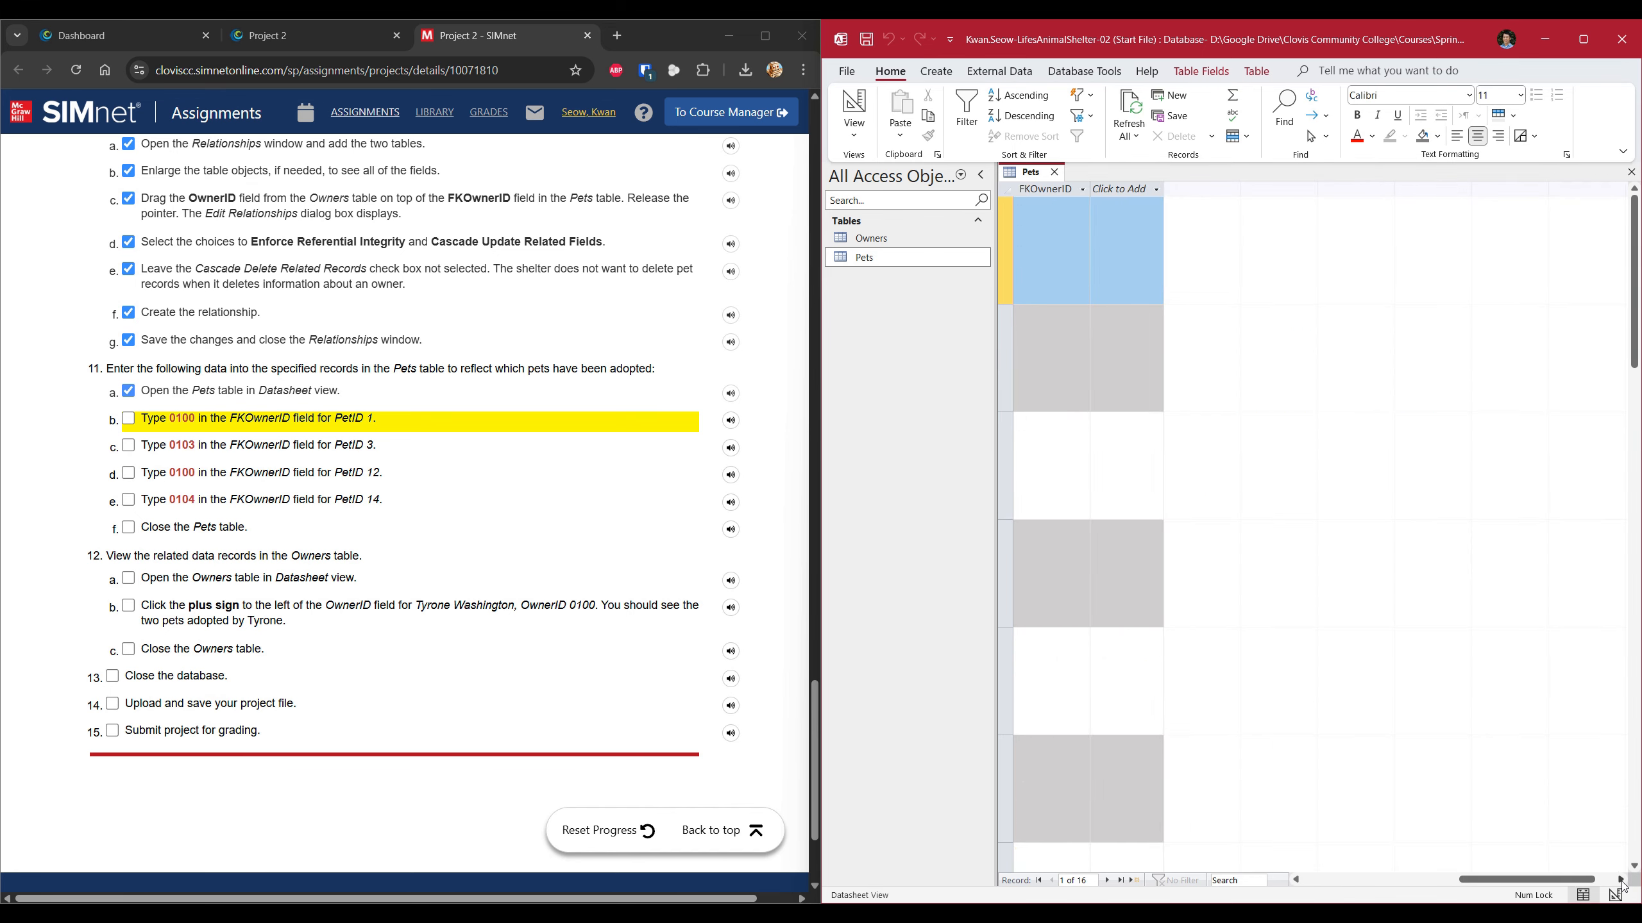
click(1589, 47)
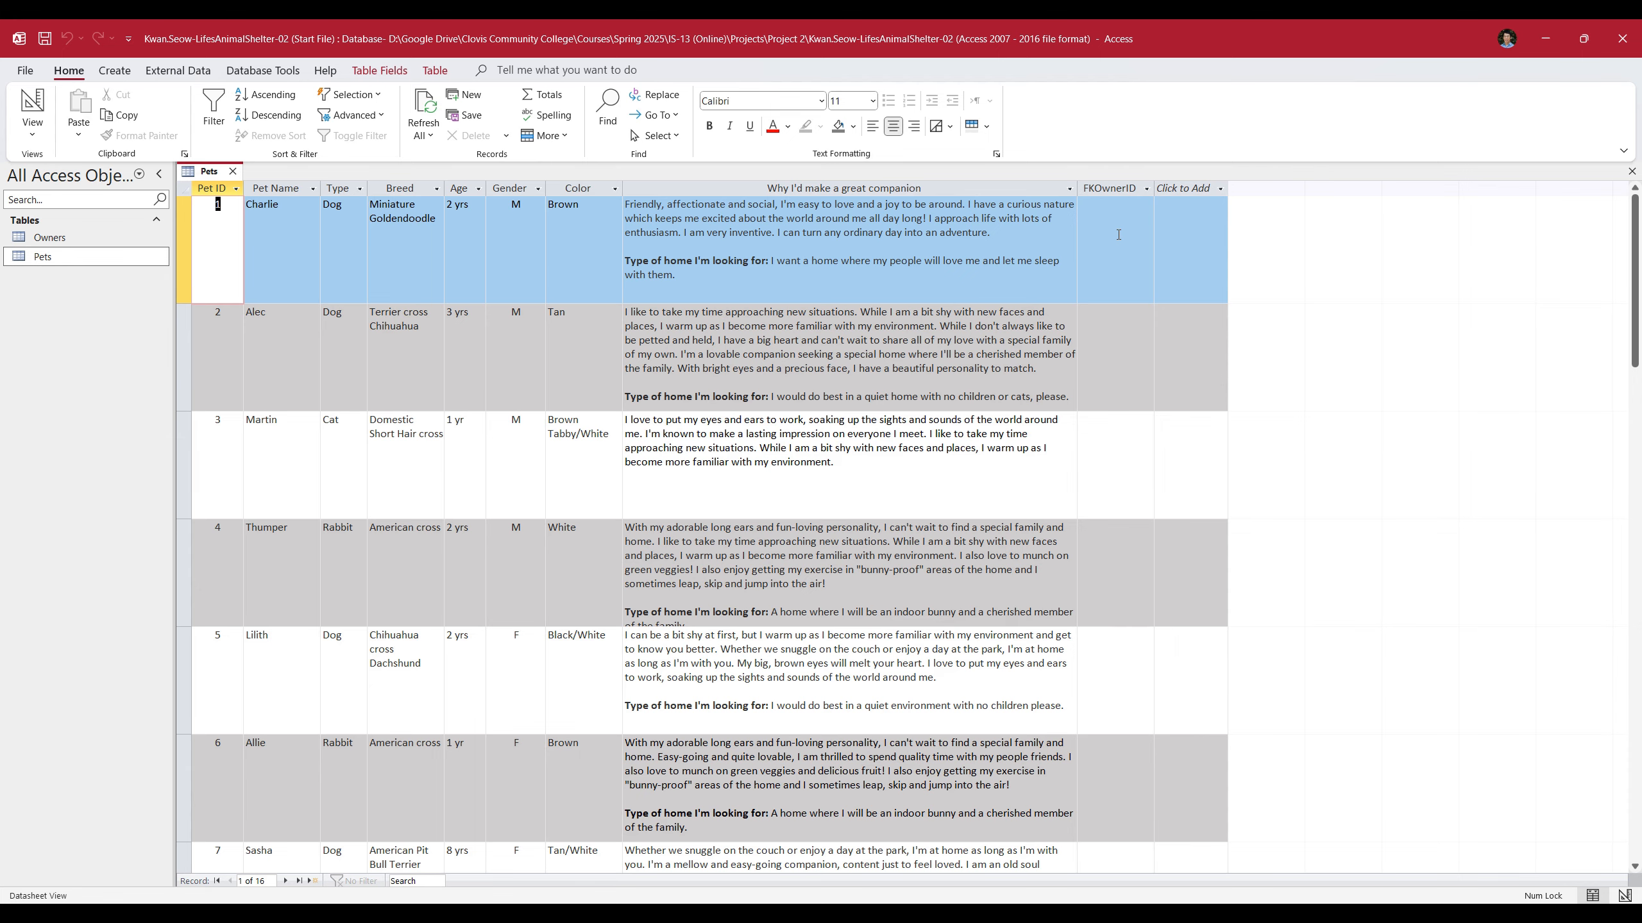
drag(1116, 57, 1639, 253)
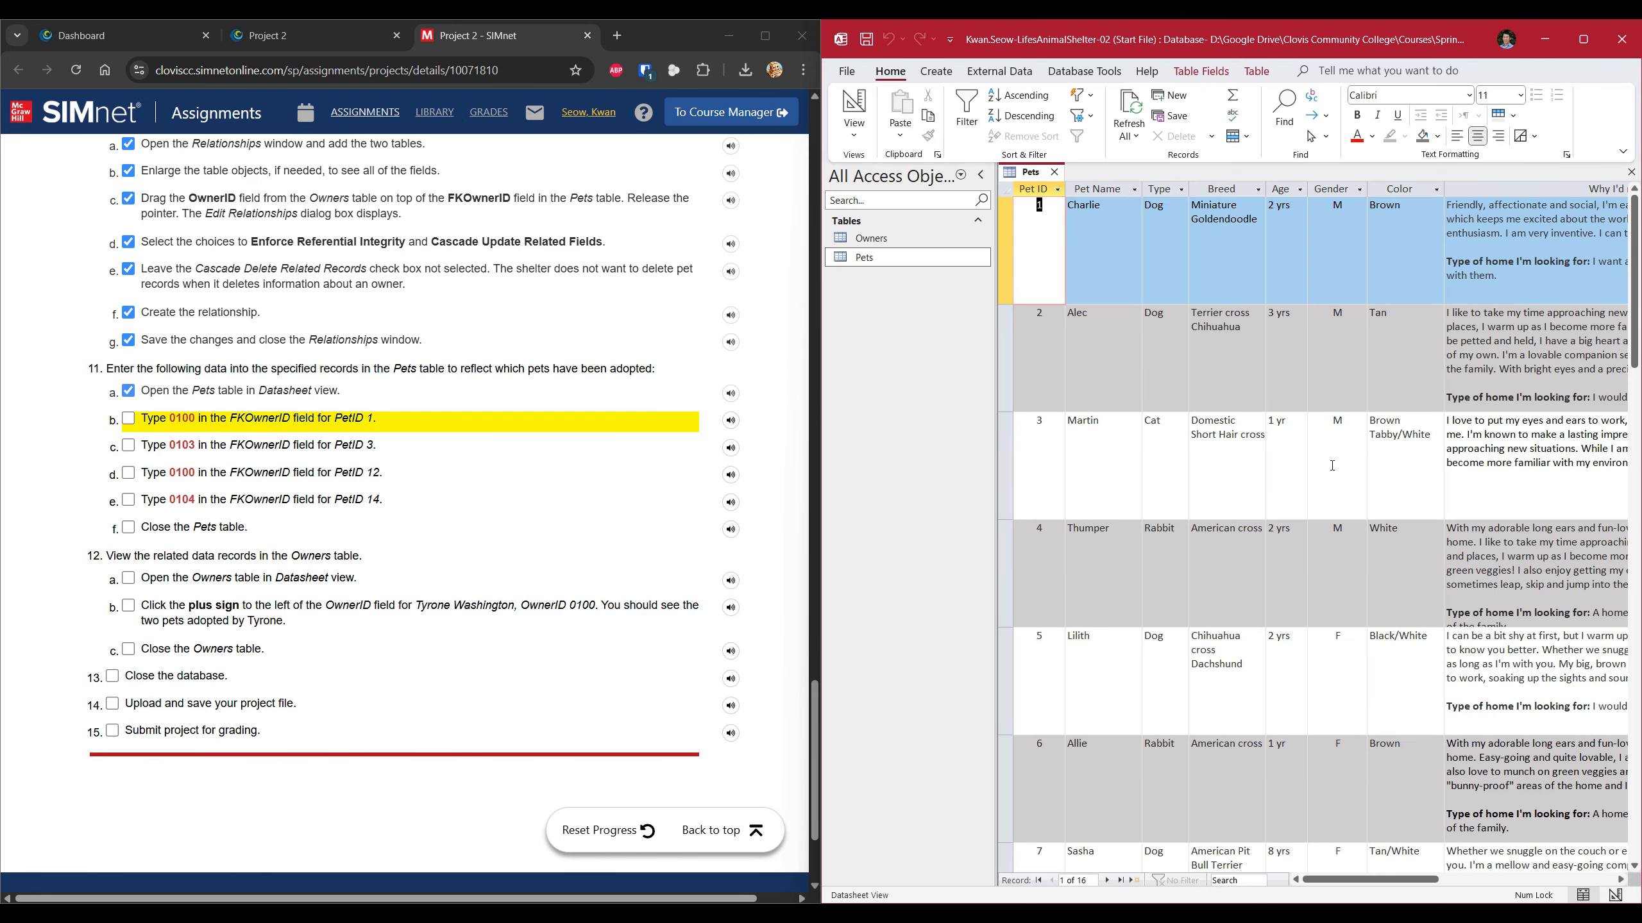
click(1621, 882)
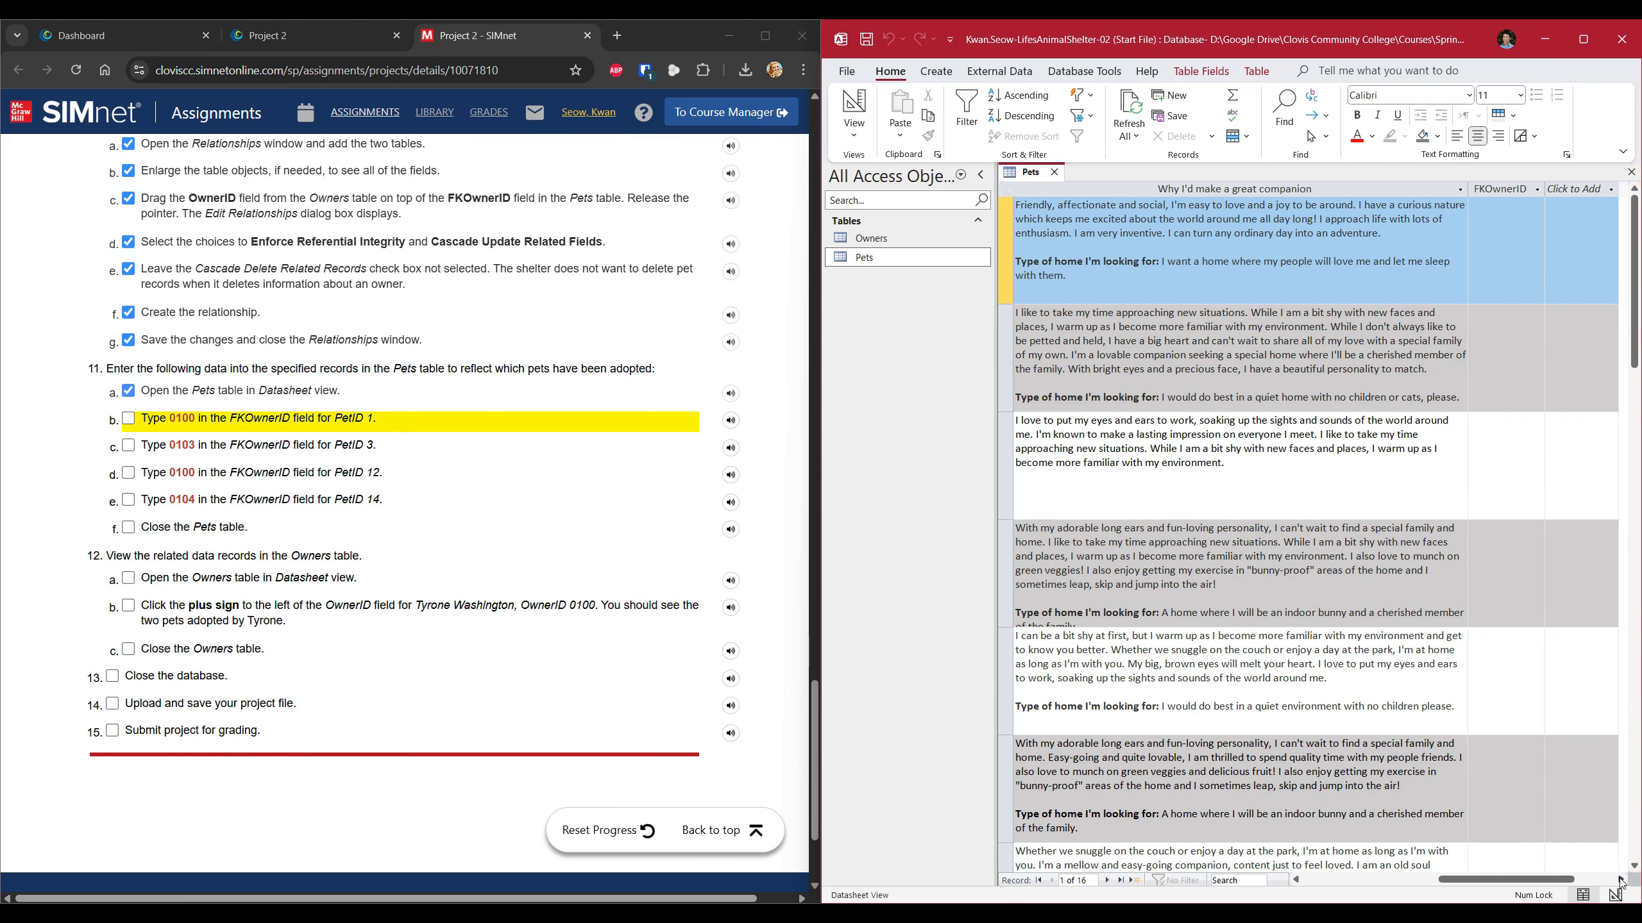
Enter FKOwnerID 0100 for pet 1 and 0103 for pet 3, then go to pet 12.
click(1522, 271)
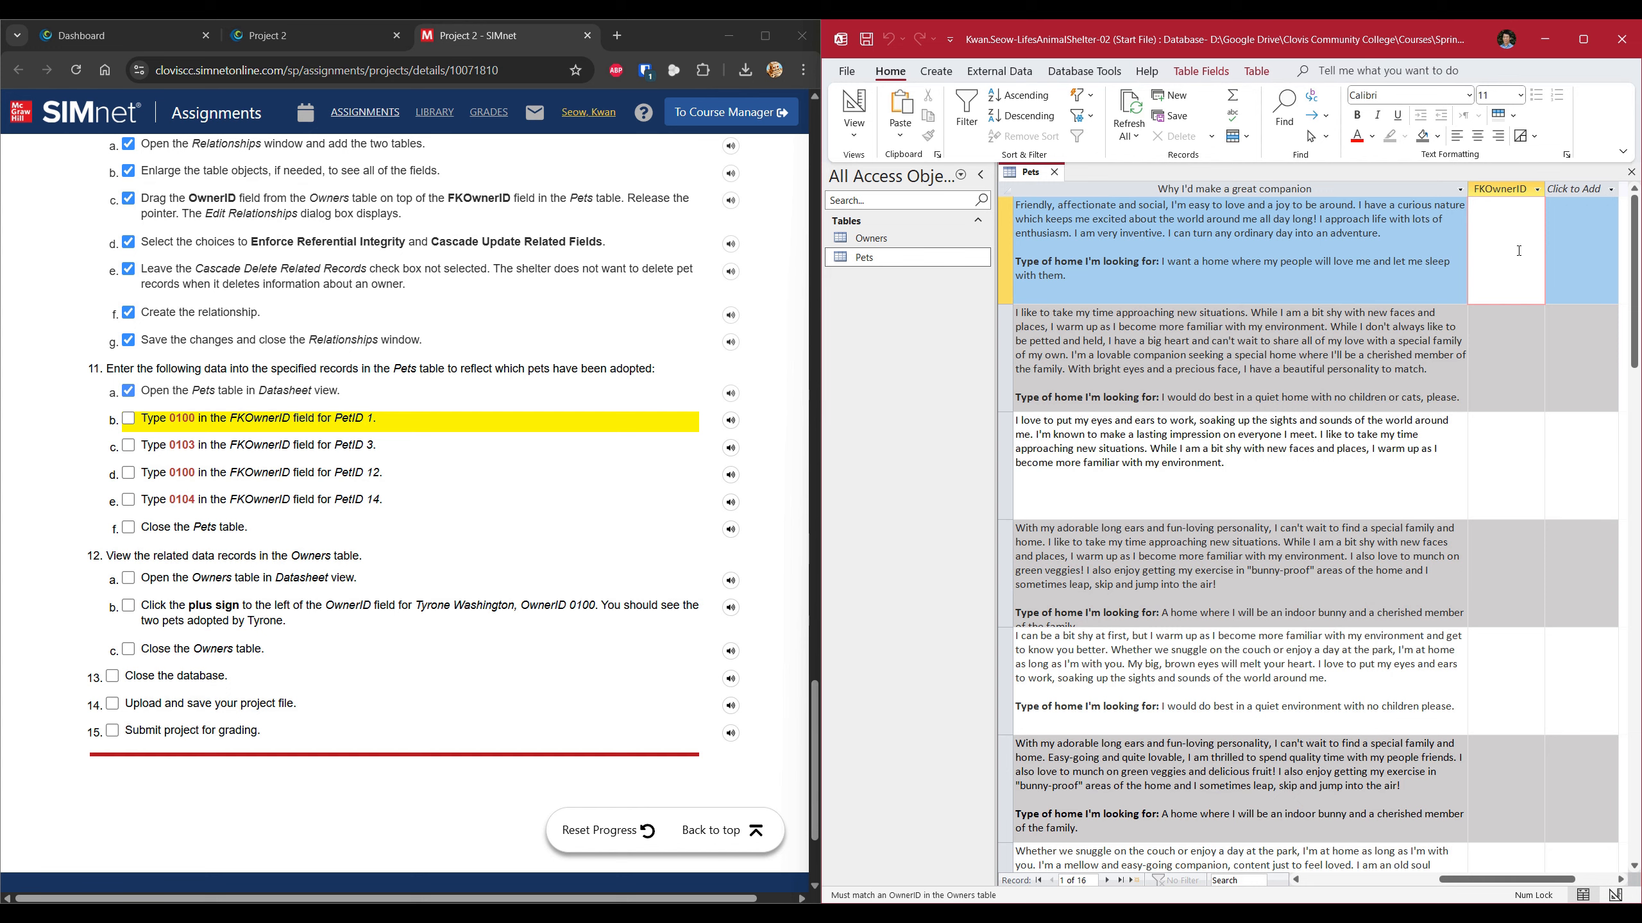
text(0100)
click(1523, 467)
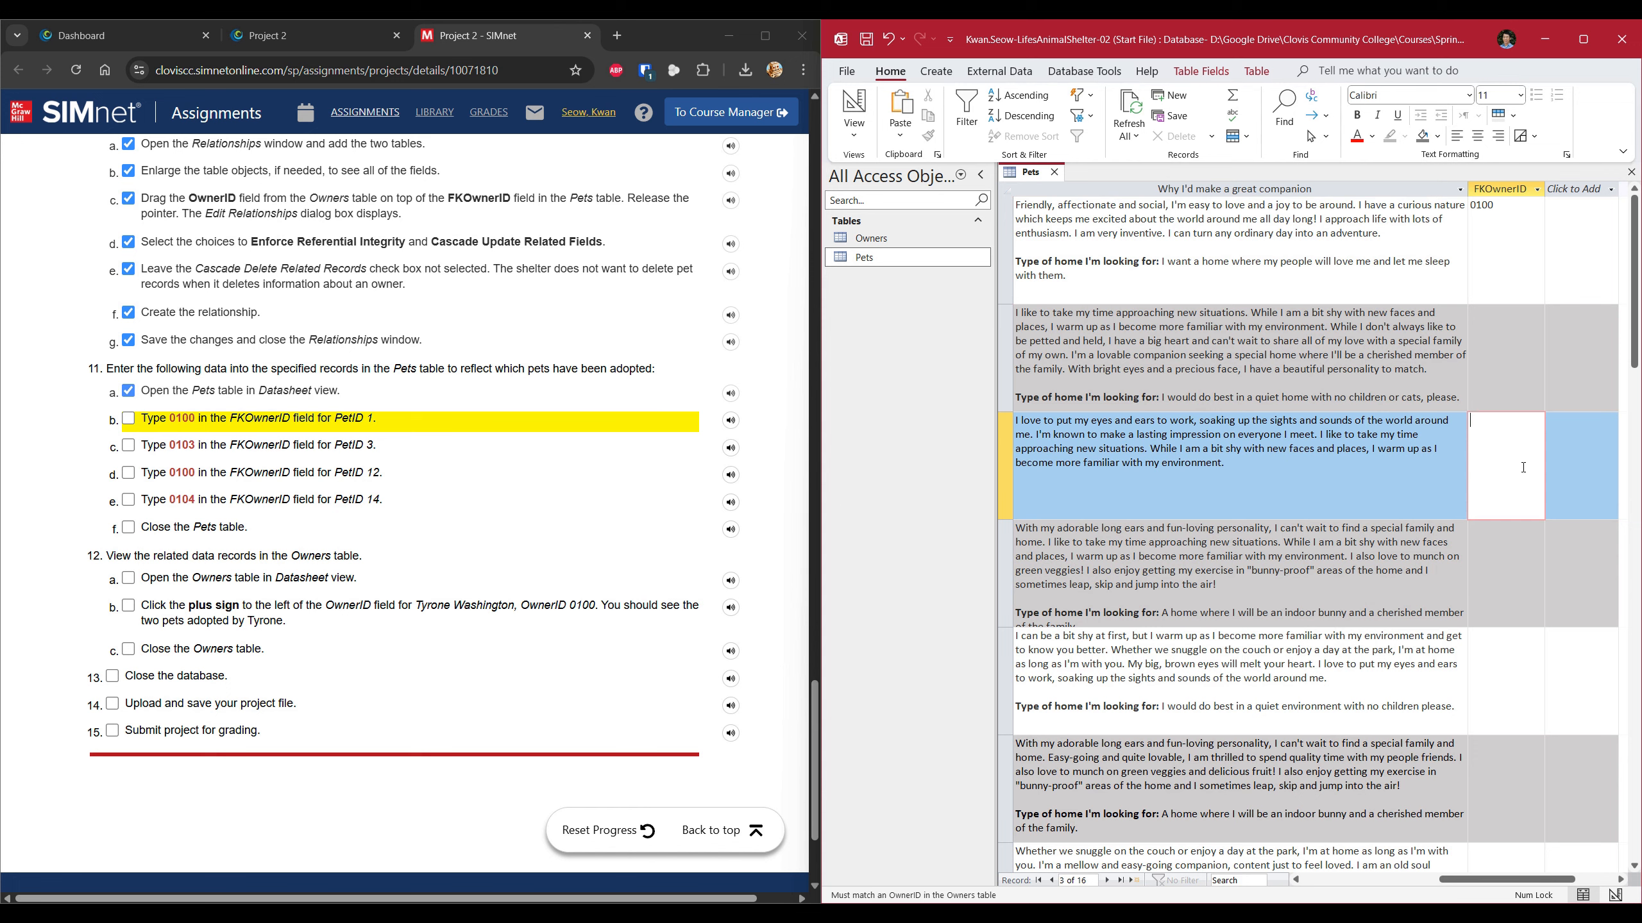
text(0103)
mouse_move(1511, 880)
mouse_down()
mouse_move(1348, 883)
mouse_move(1500, 880)
mouse_up()
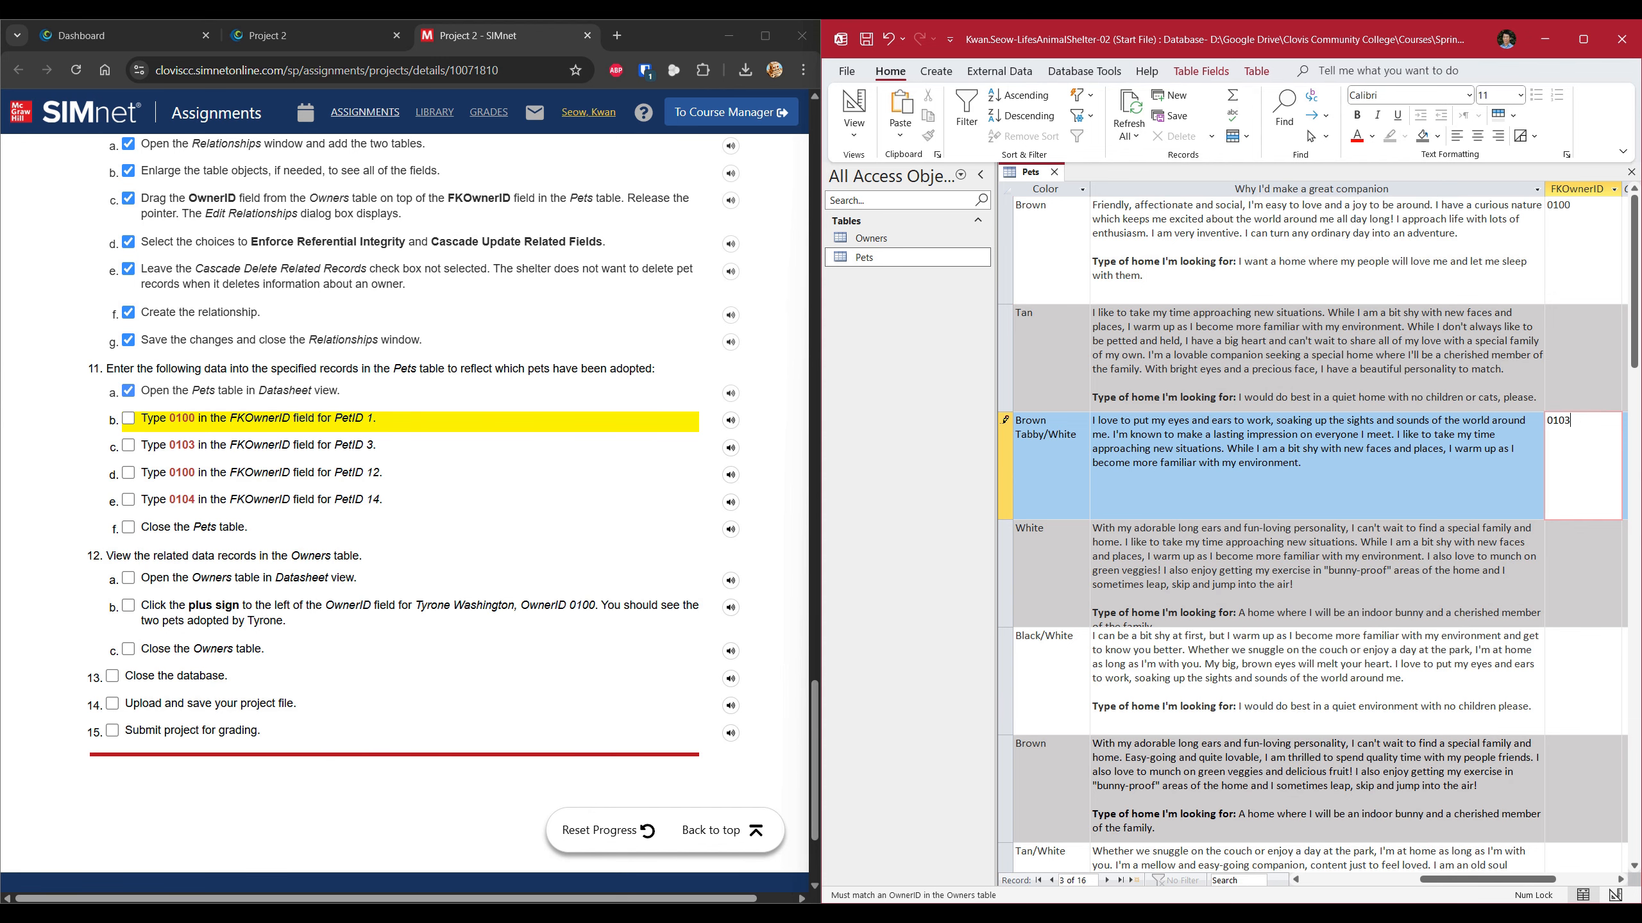
drag(1477, 880, 1338, 881)
scroll(1160, 725, down, 1)
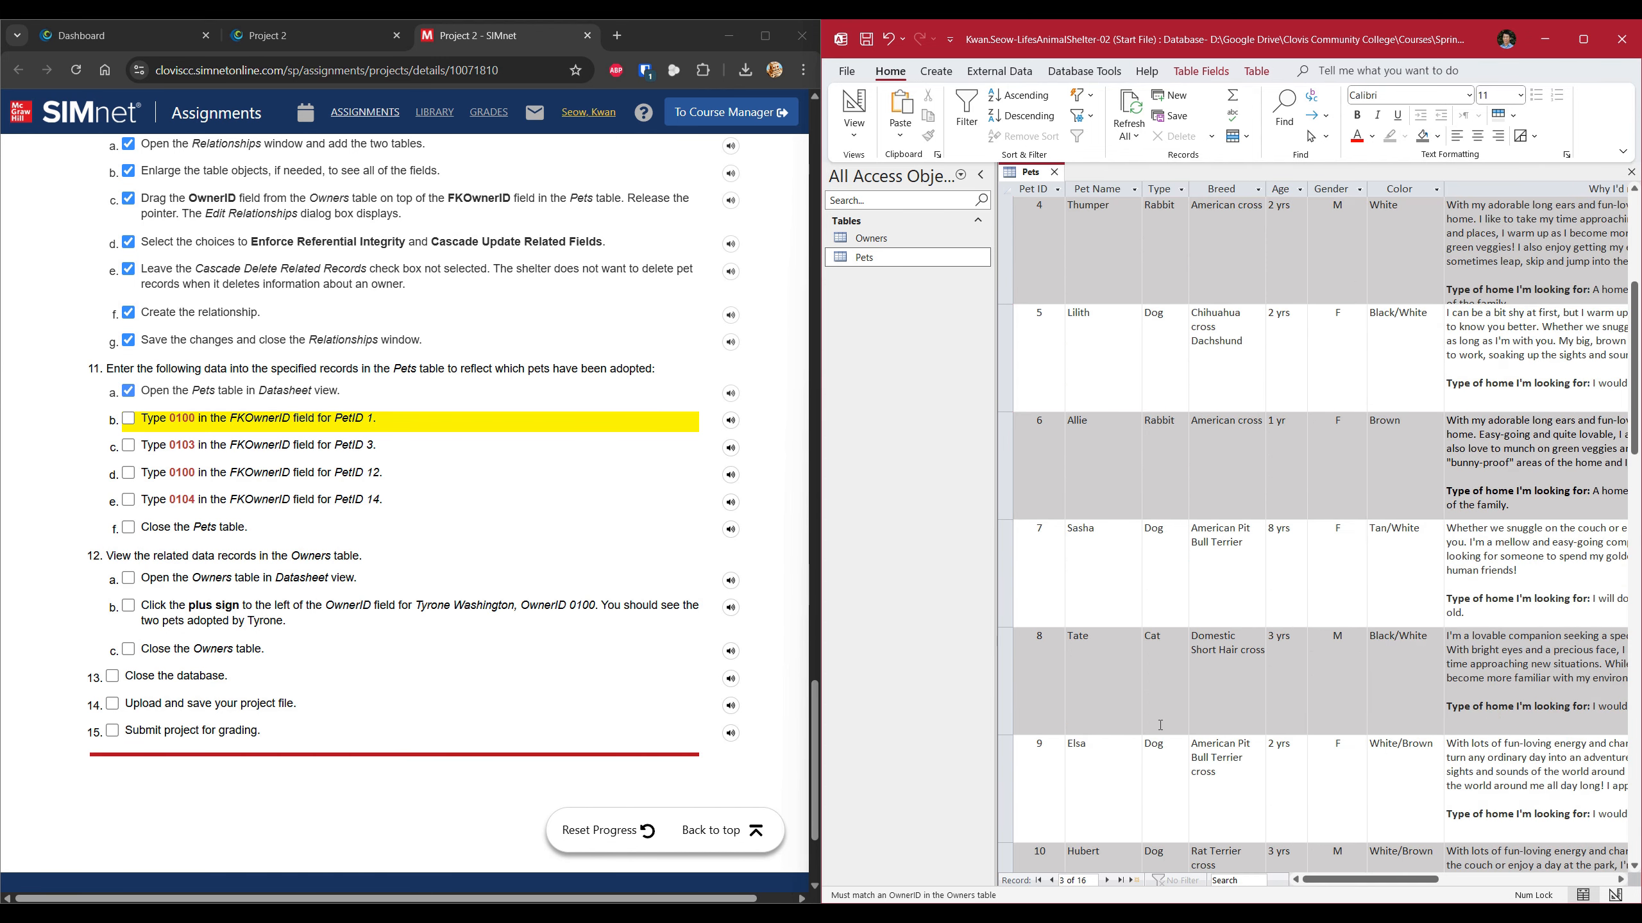
scroll(1160, 725, down, 1)
scroll(1160, 725, down, 1)
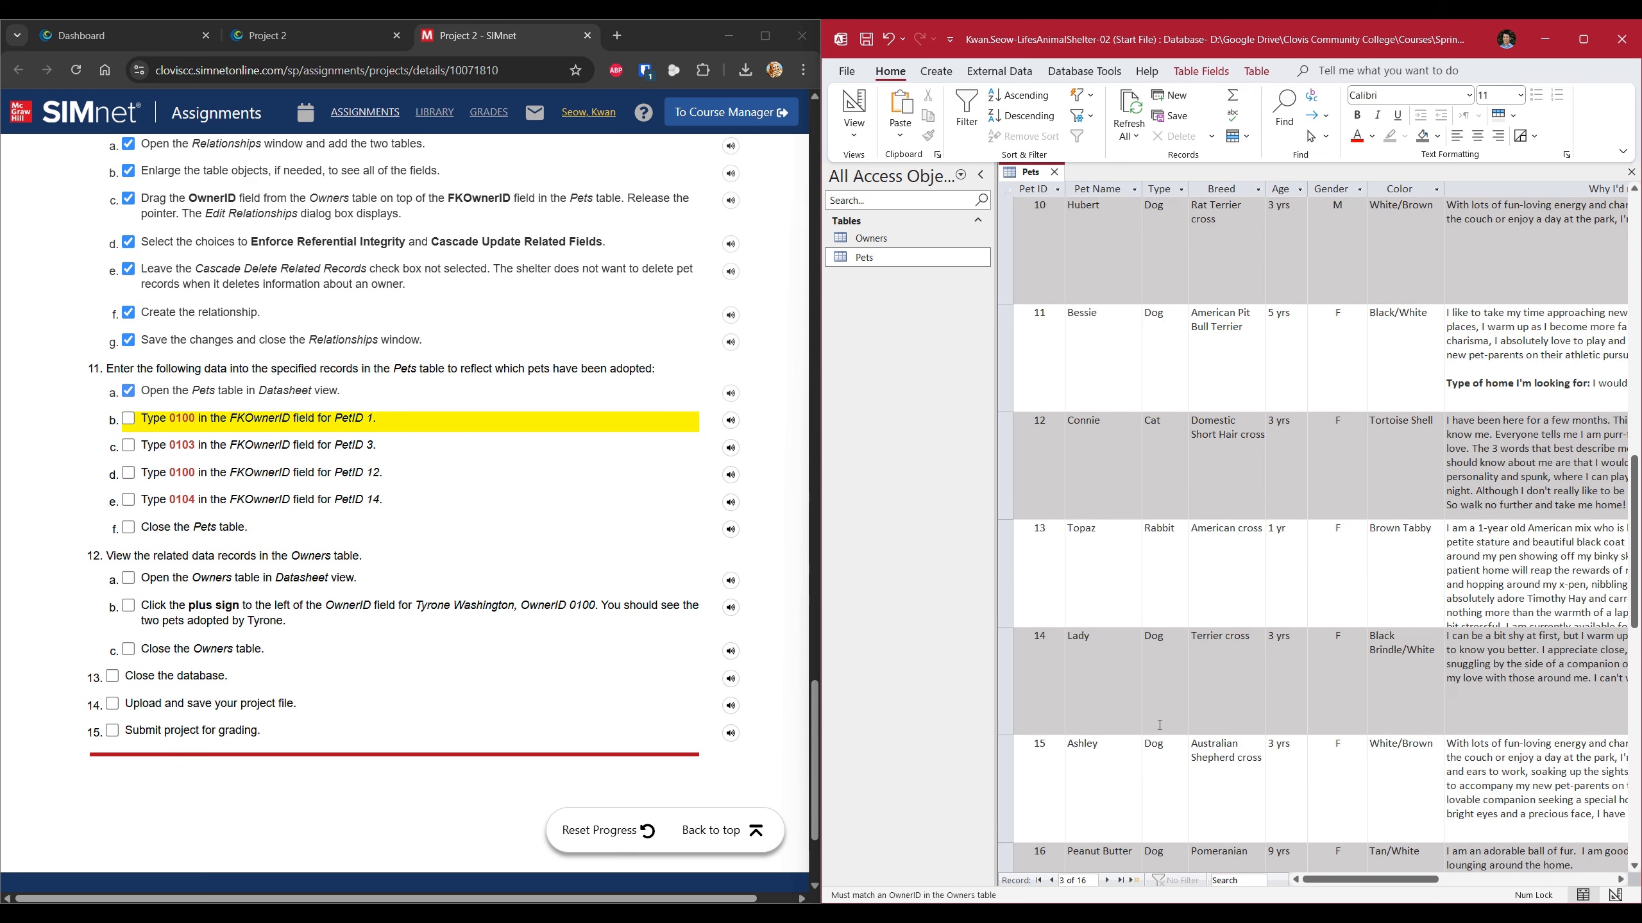
click(1046, 448)
Set pet 12's FKOwnerID to 0100 and tick steps 11b through 11d.
click(1044, 513)
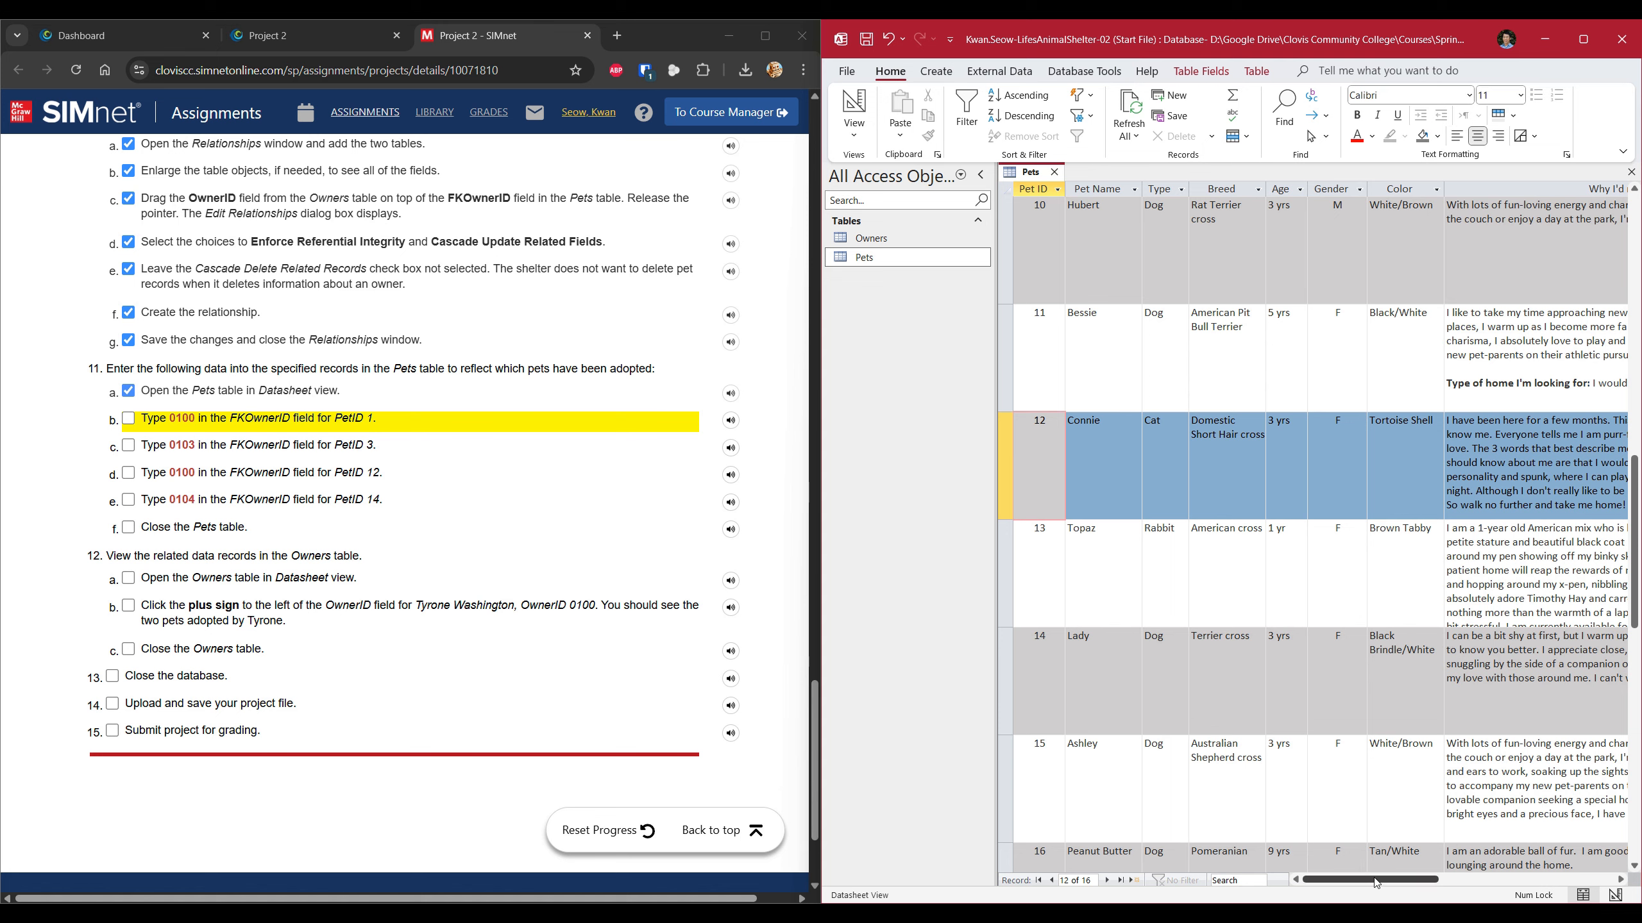
click(132, 421)
click(129, 445)
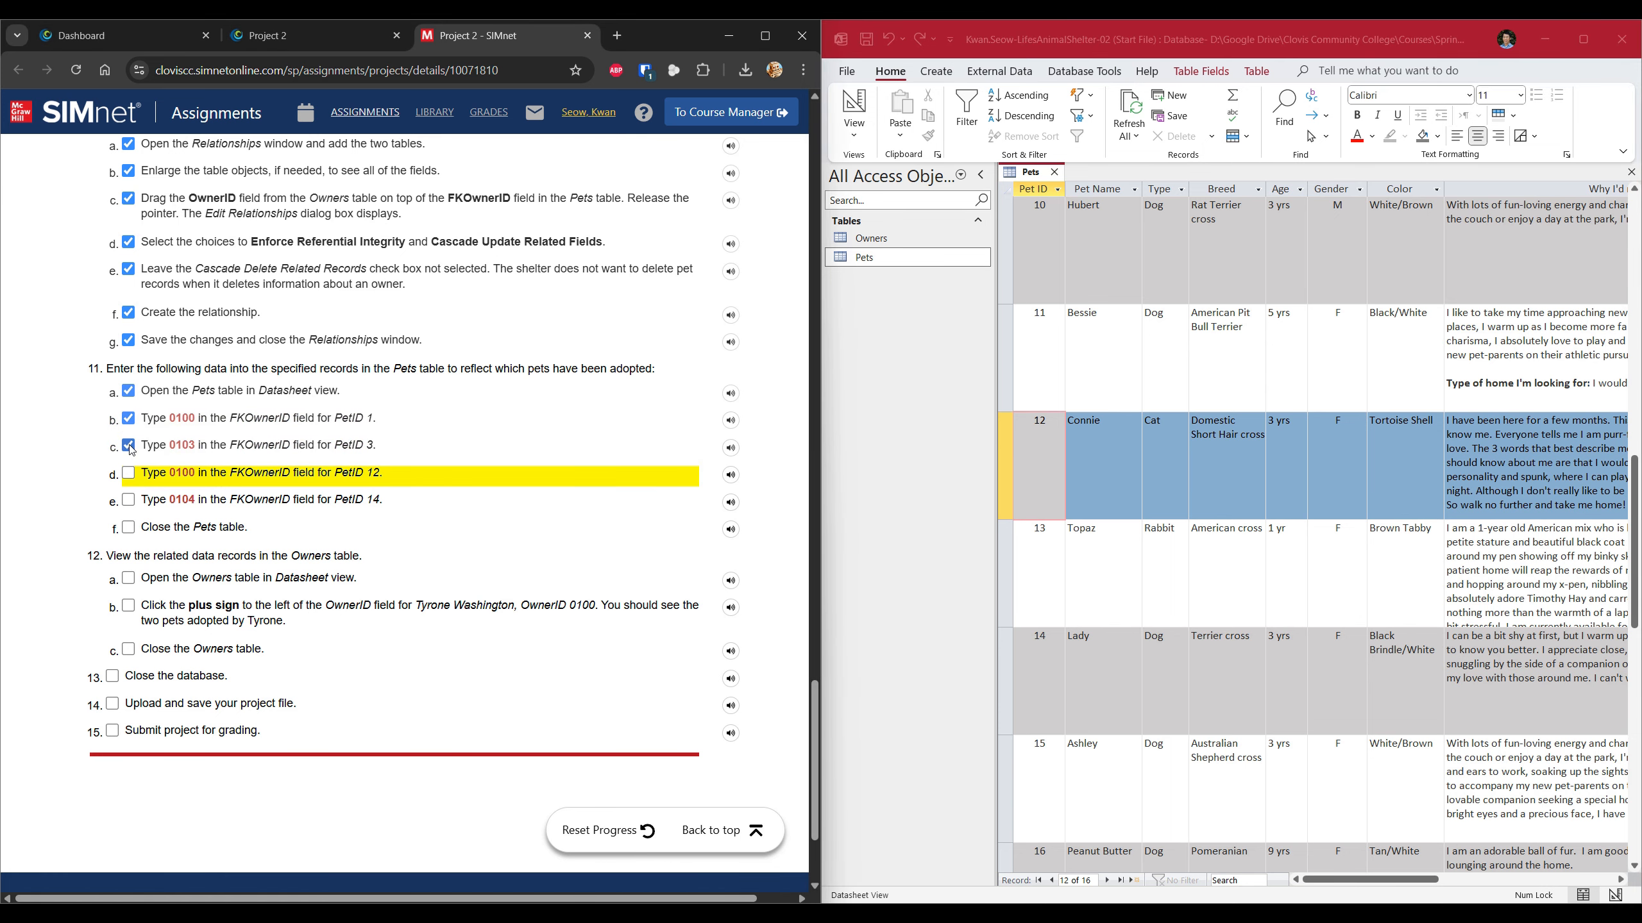
click(1044, 465)
drag(1366, 880, 1501, 891)
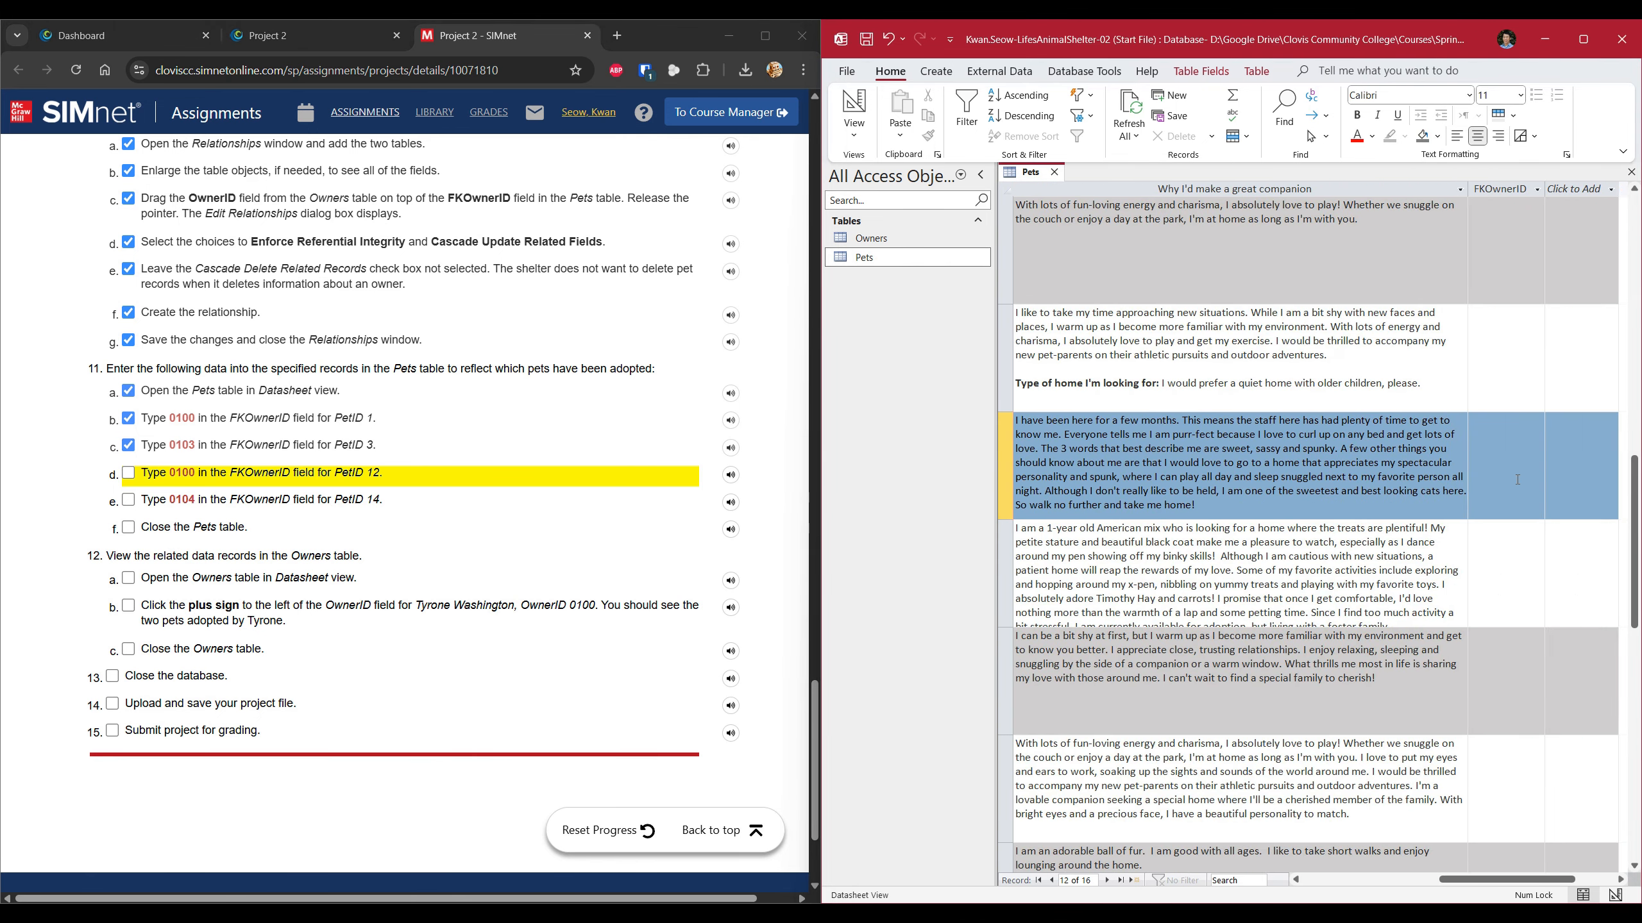
click(1510, 461)
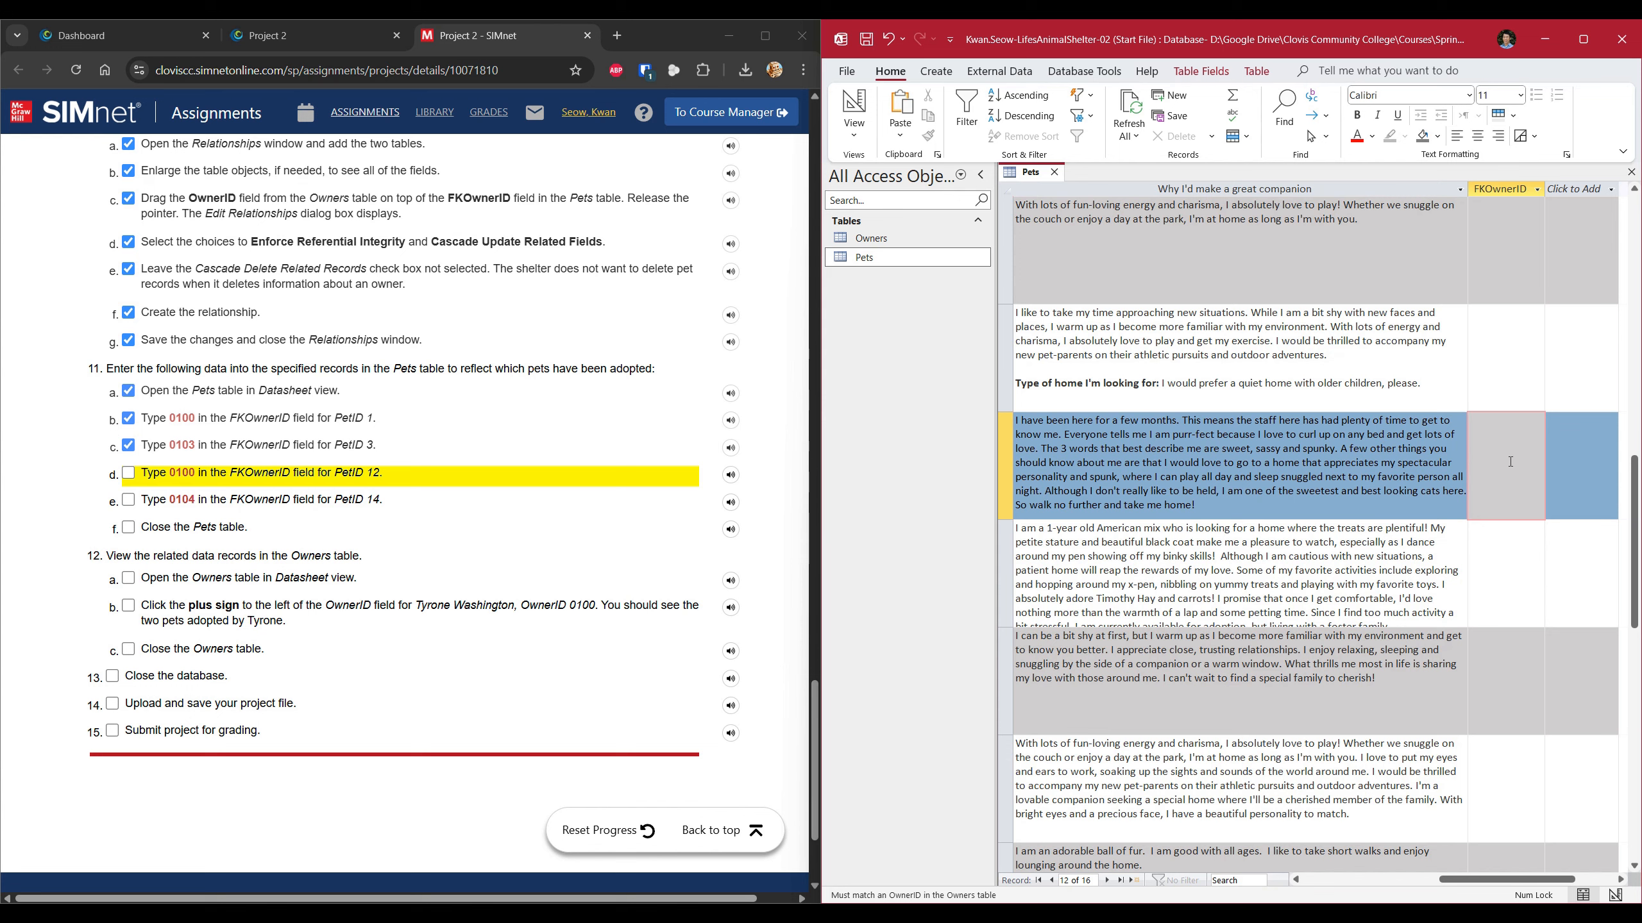
text(0100)
click(129, 474)
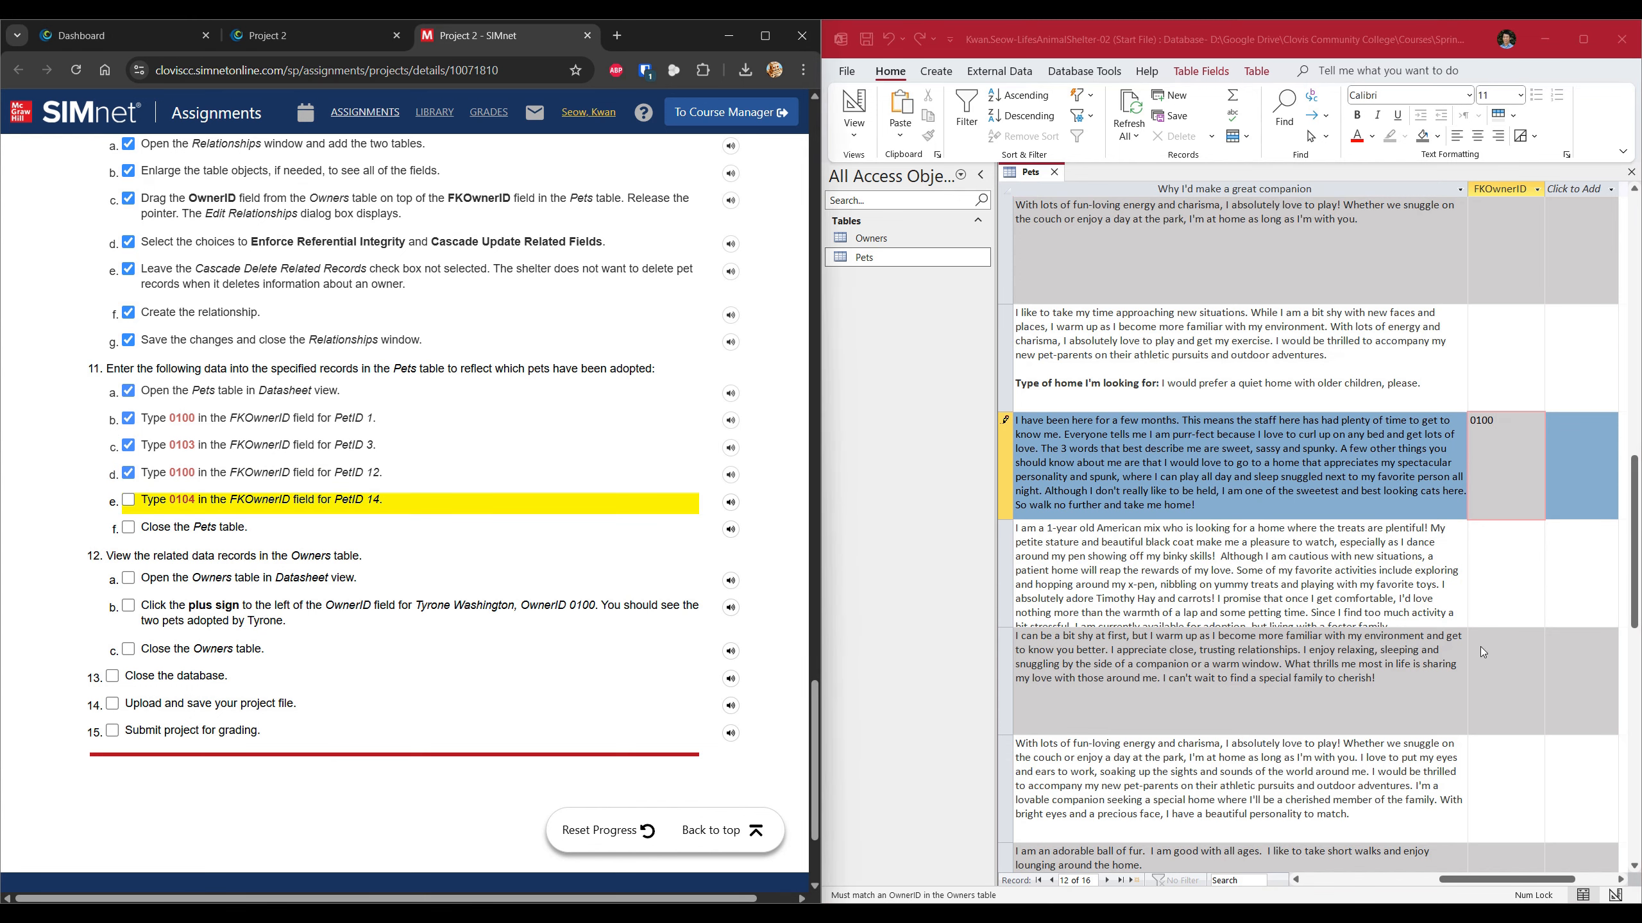
Enter FKOwnerID 0104 for pet 14, Lady, scroll back to Pet ID, and tick the remaining steps.
click(1500, 647)
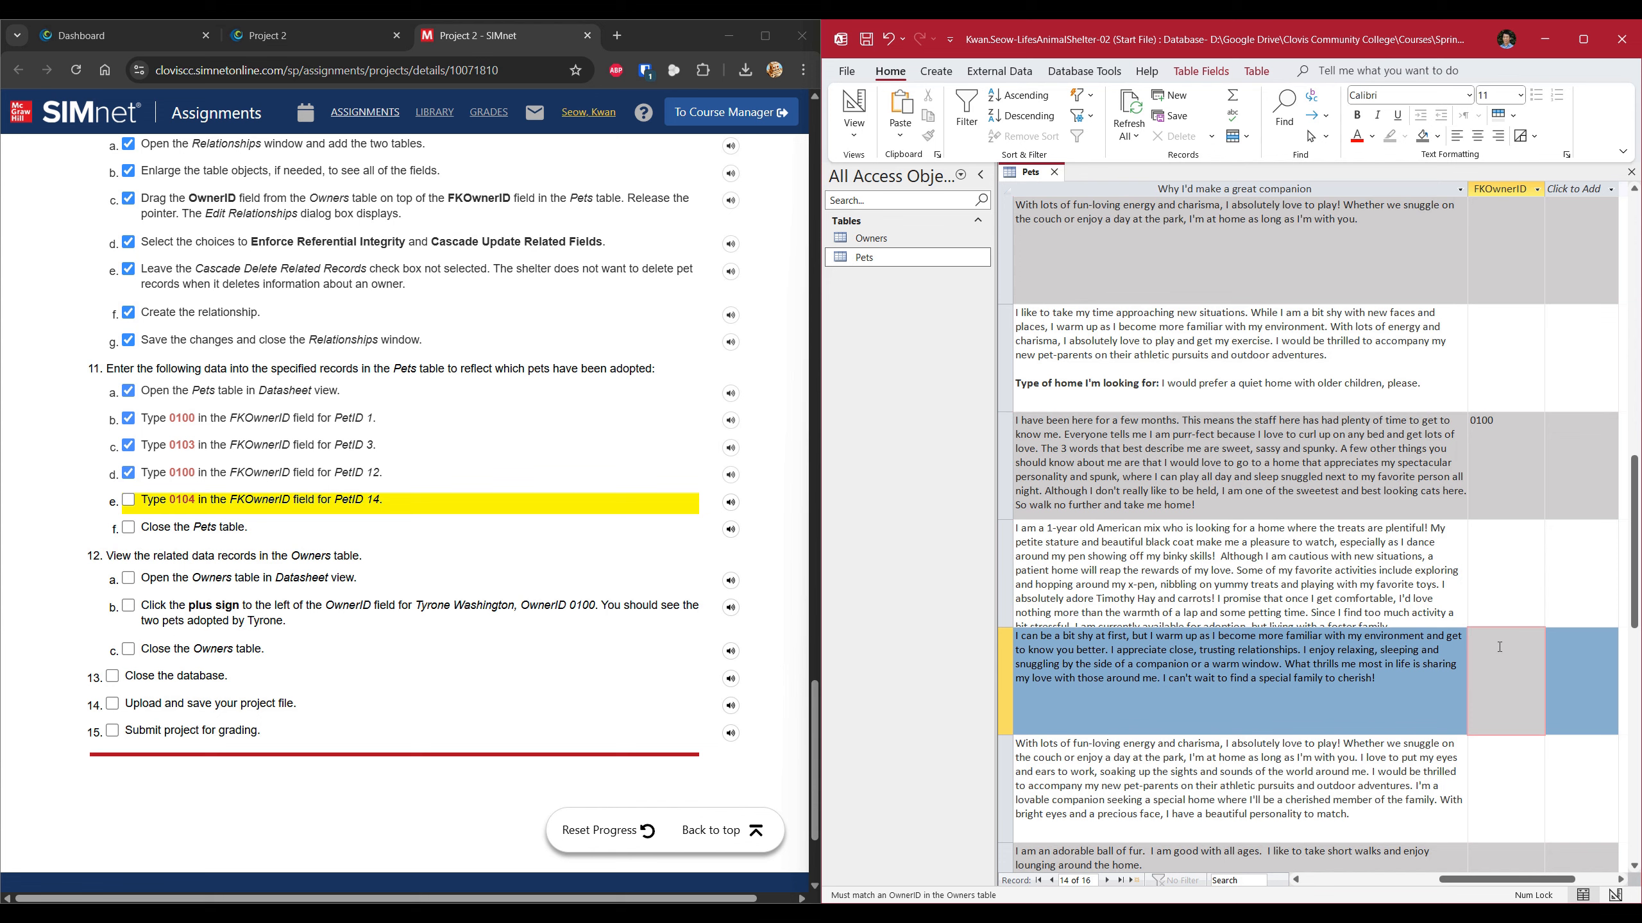
text(0104)
click(129, 500)
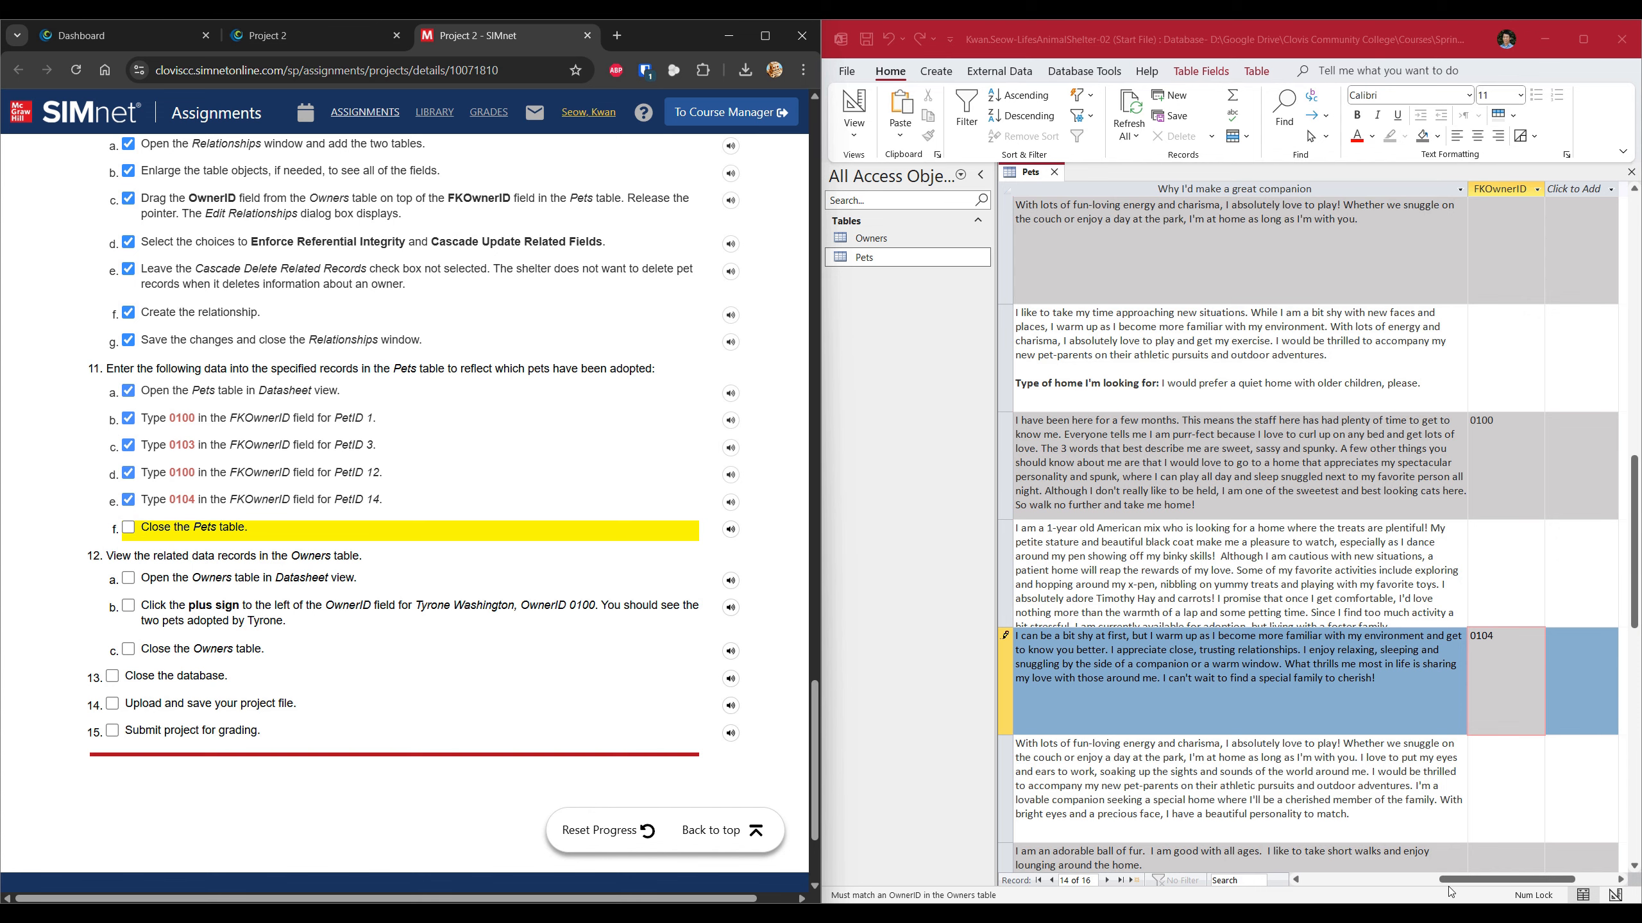
click(1296, 879)
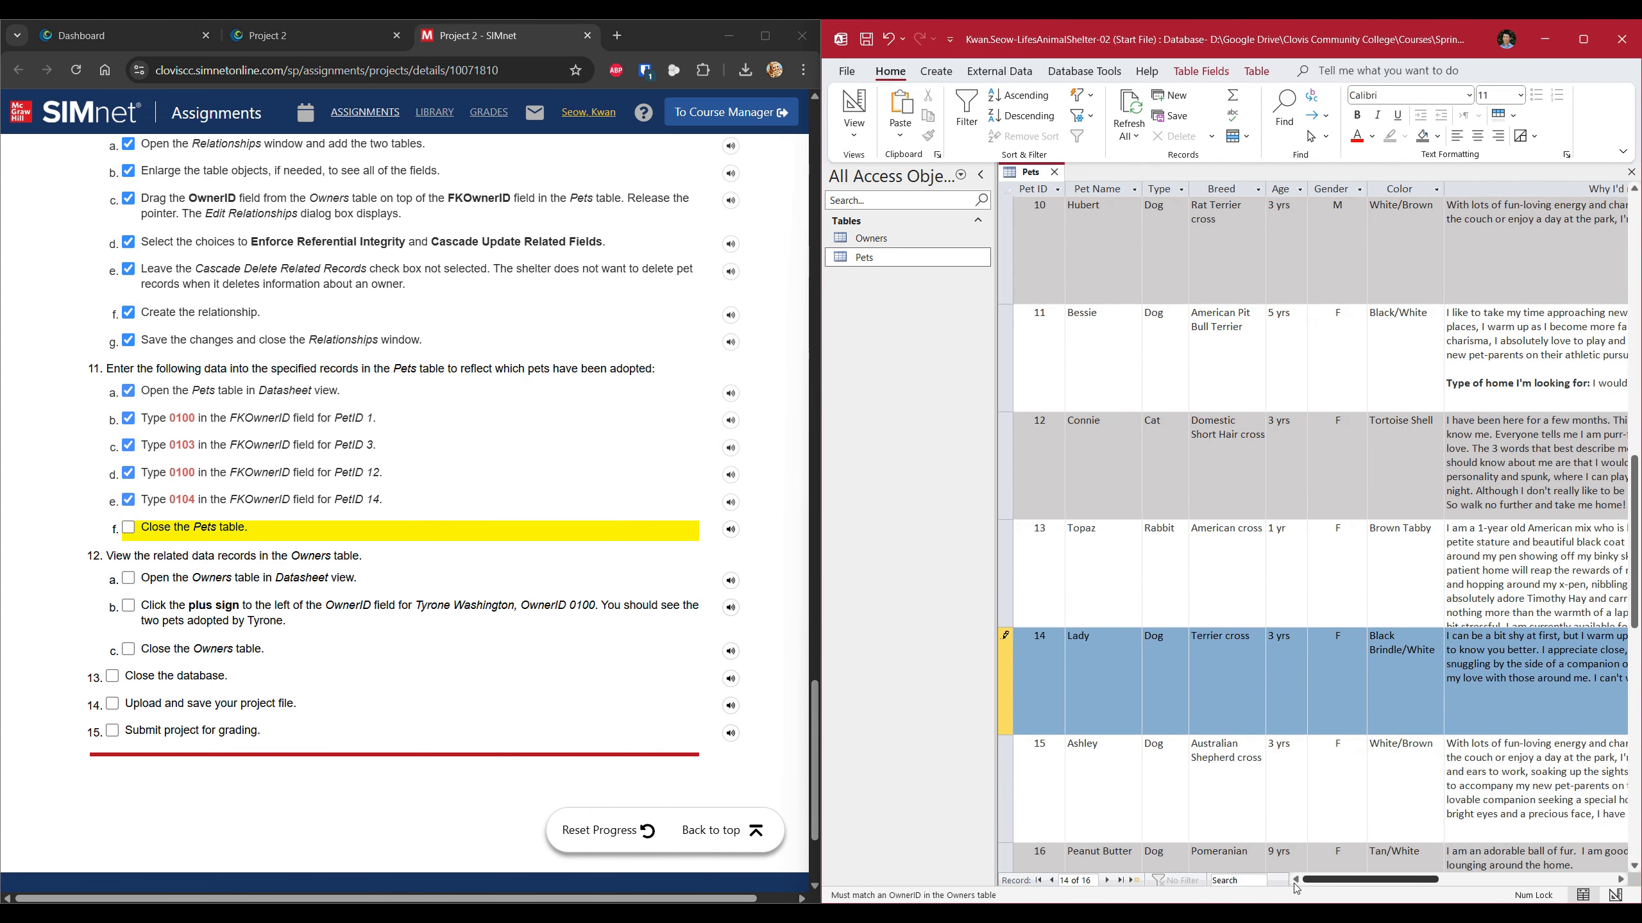
click(129, 528)
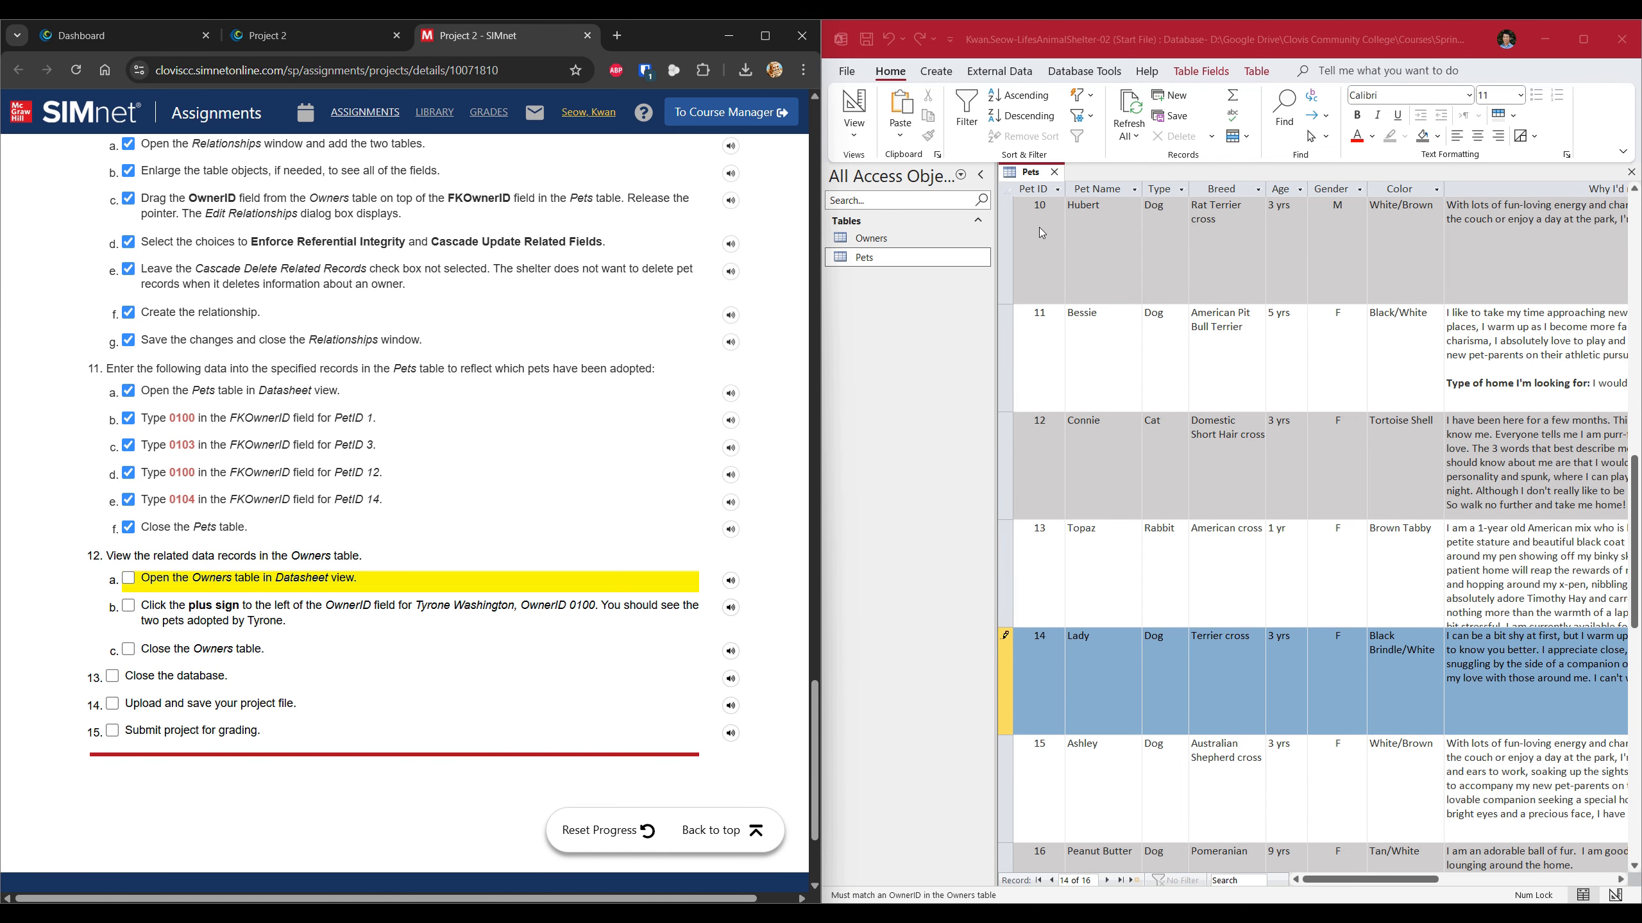
Close the Pets table, open the Owners datasheet, and tick that step.
click(1054, 172)
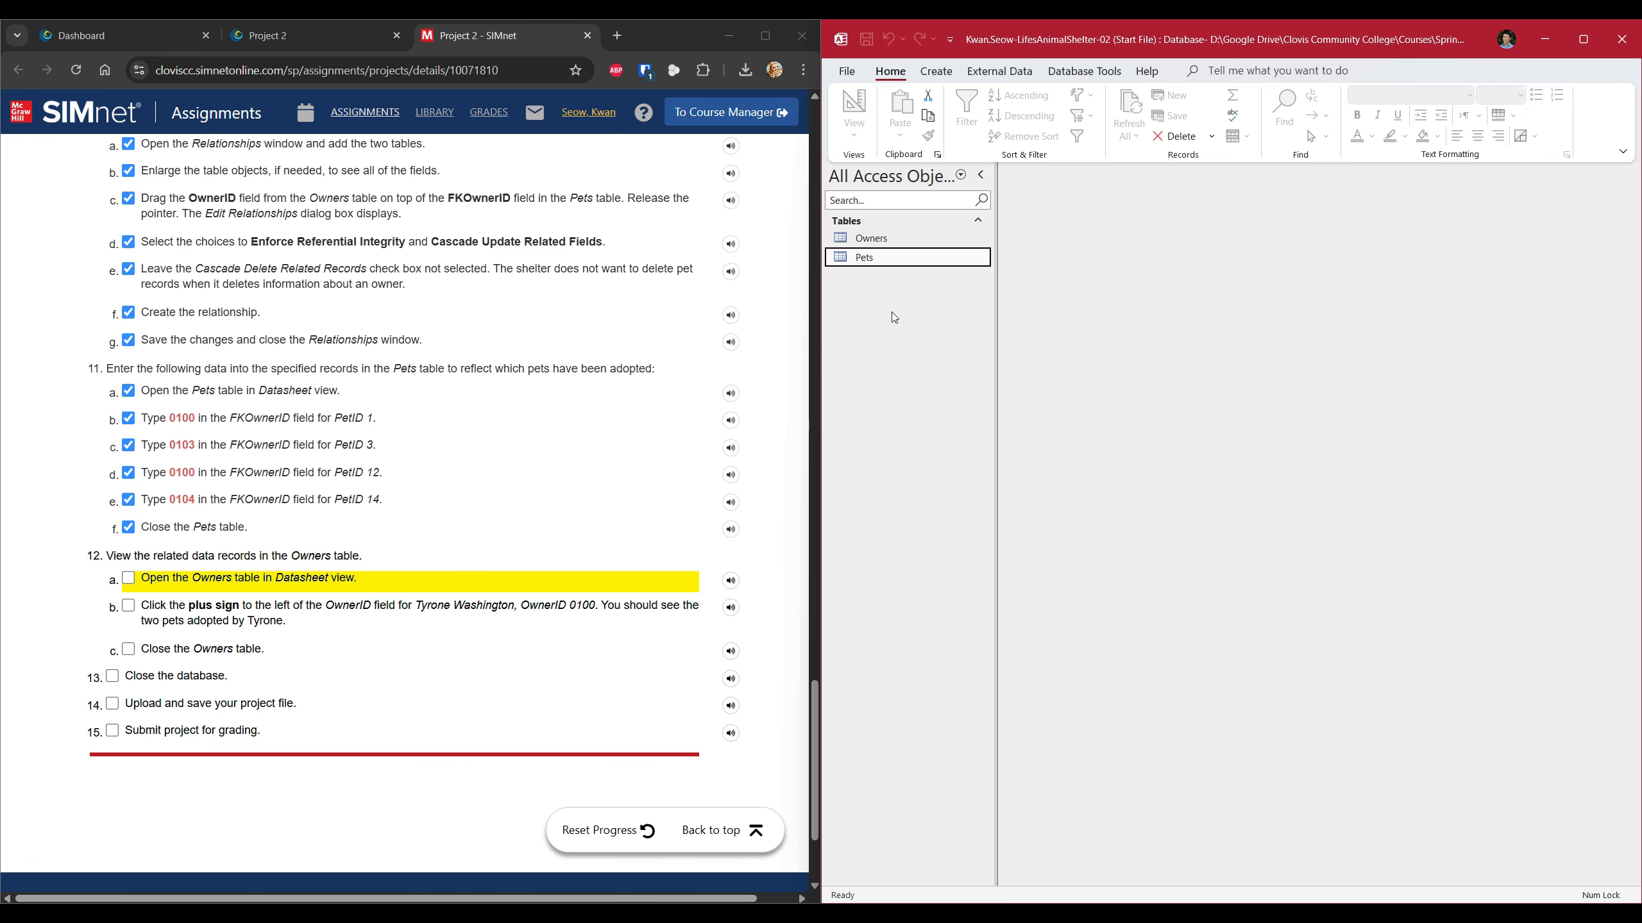
double_click(884, 244)
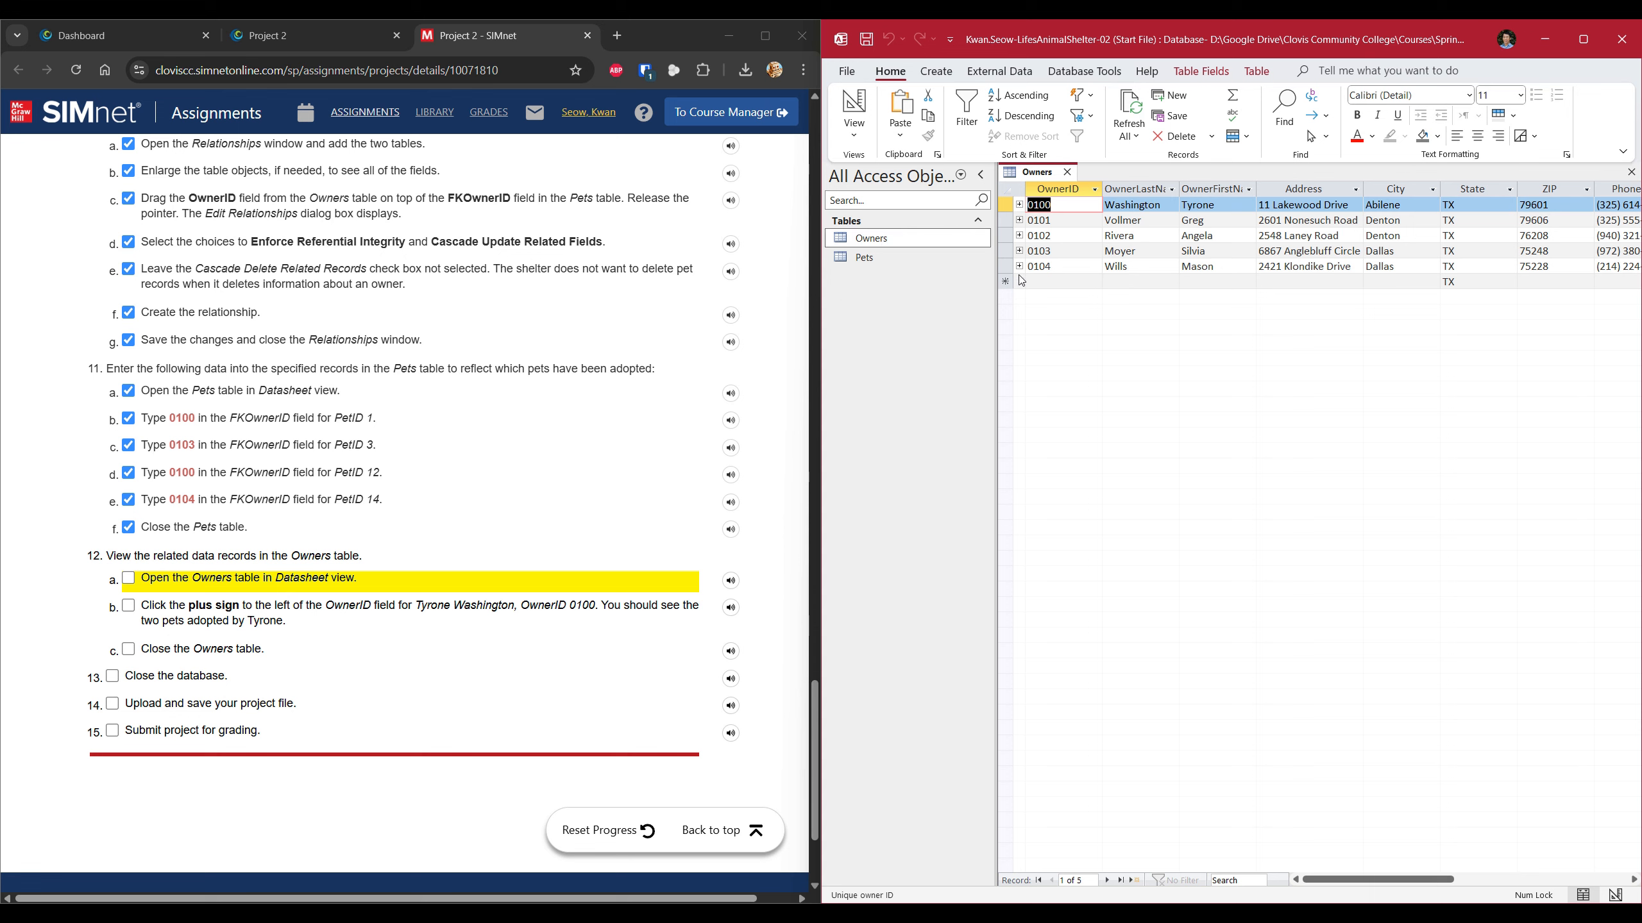
click(129, 578)
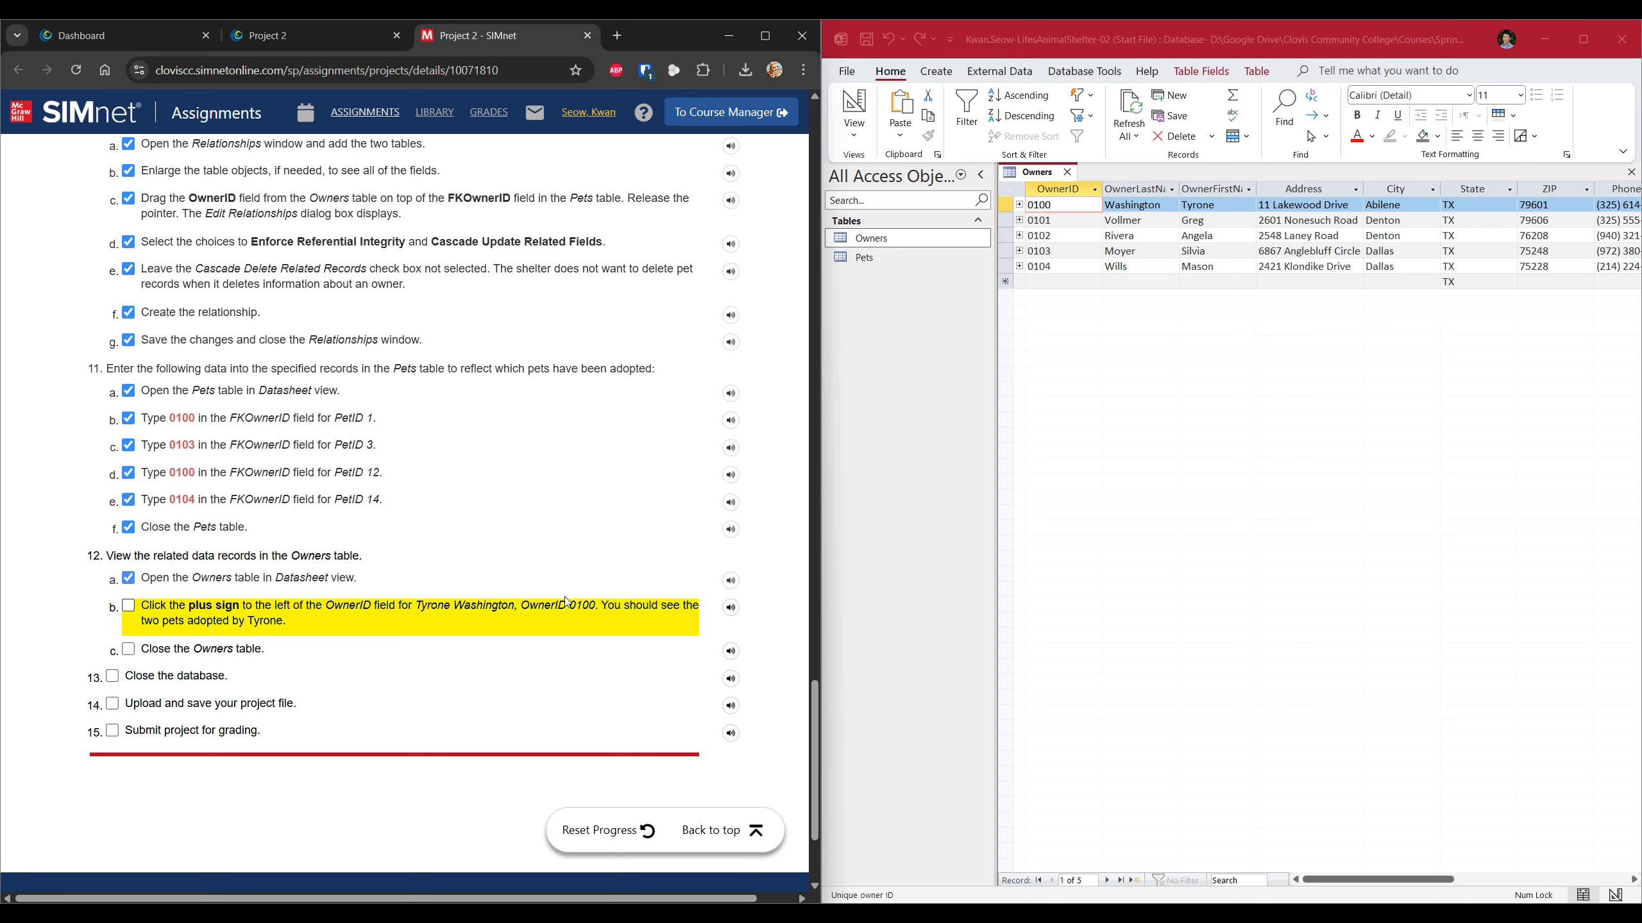
Expand owner 0100 to show pets Charlie and Connie, then close the Owners table.
click(1019, 205)
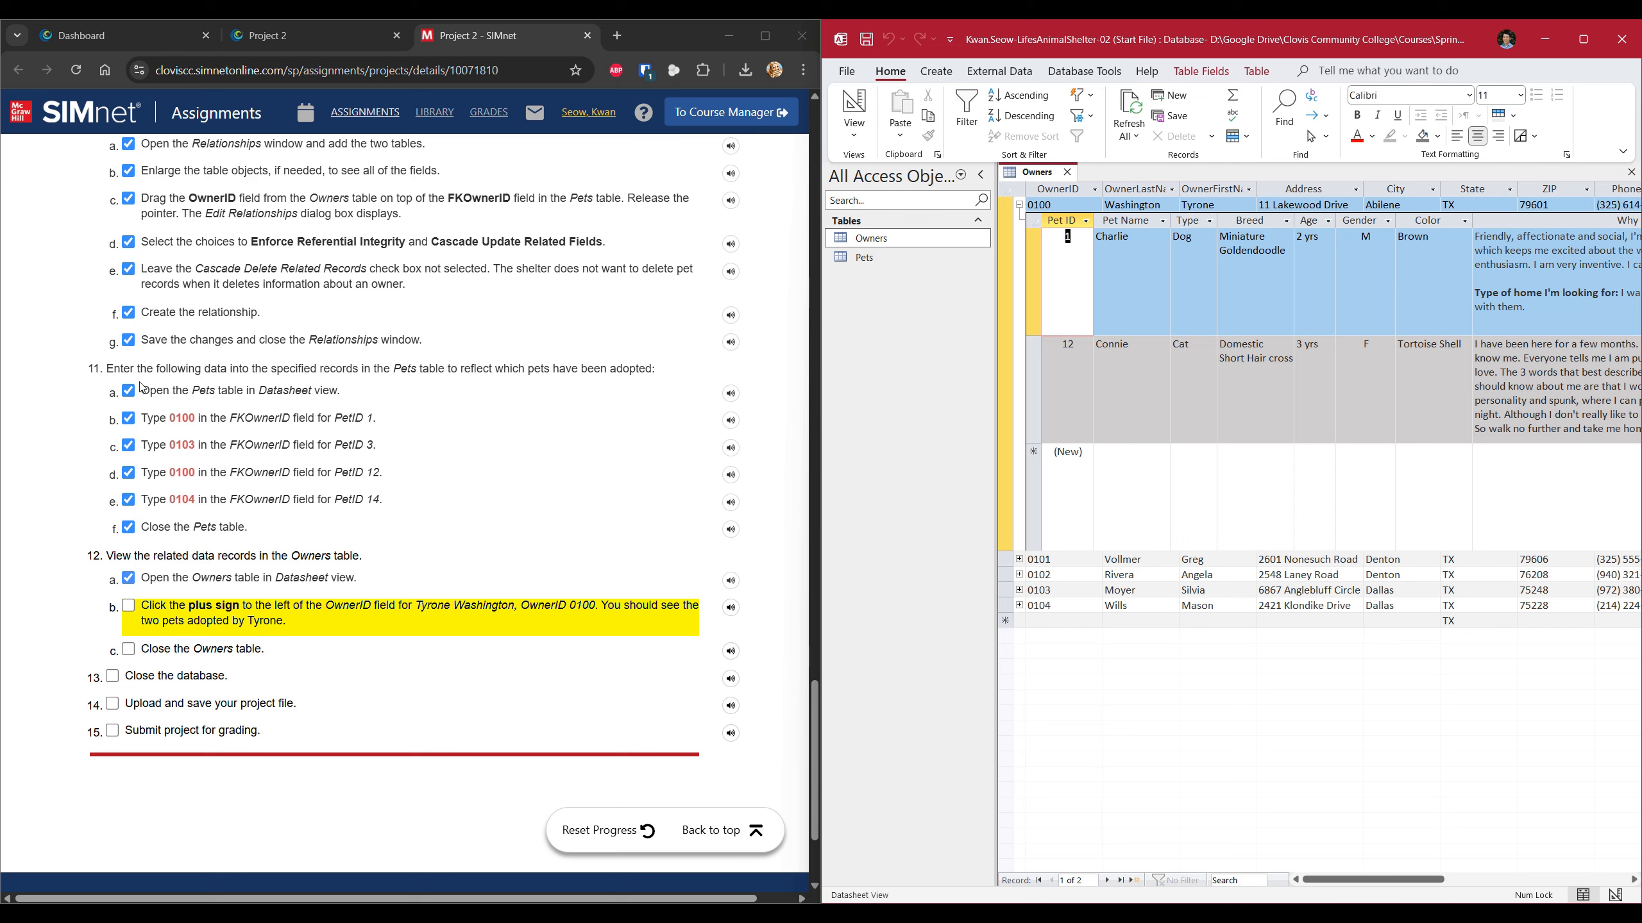
click(129, 607)
click(129, 648)
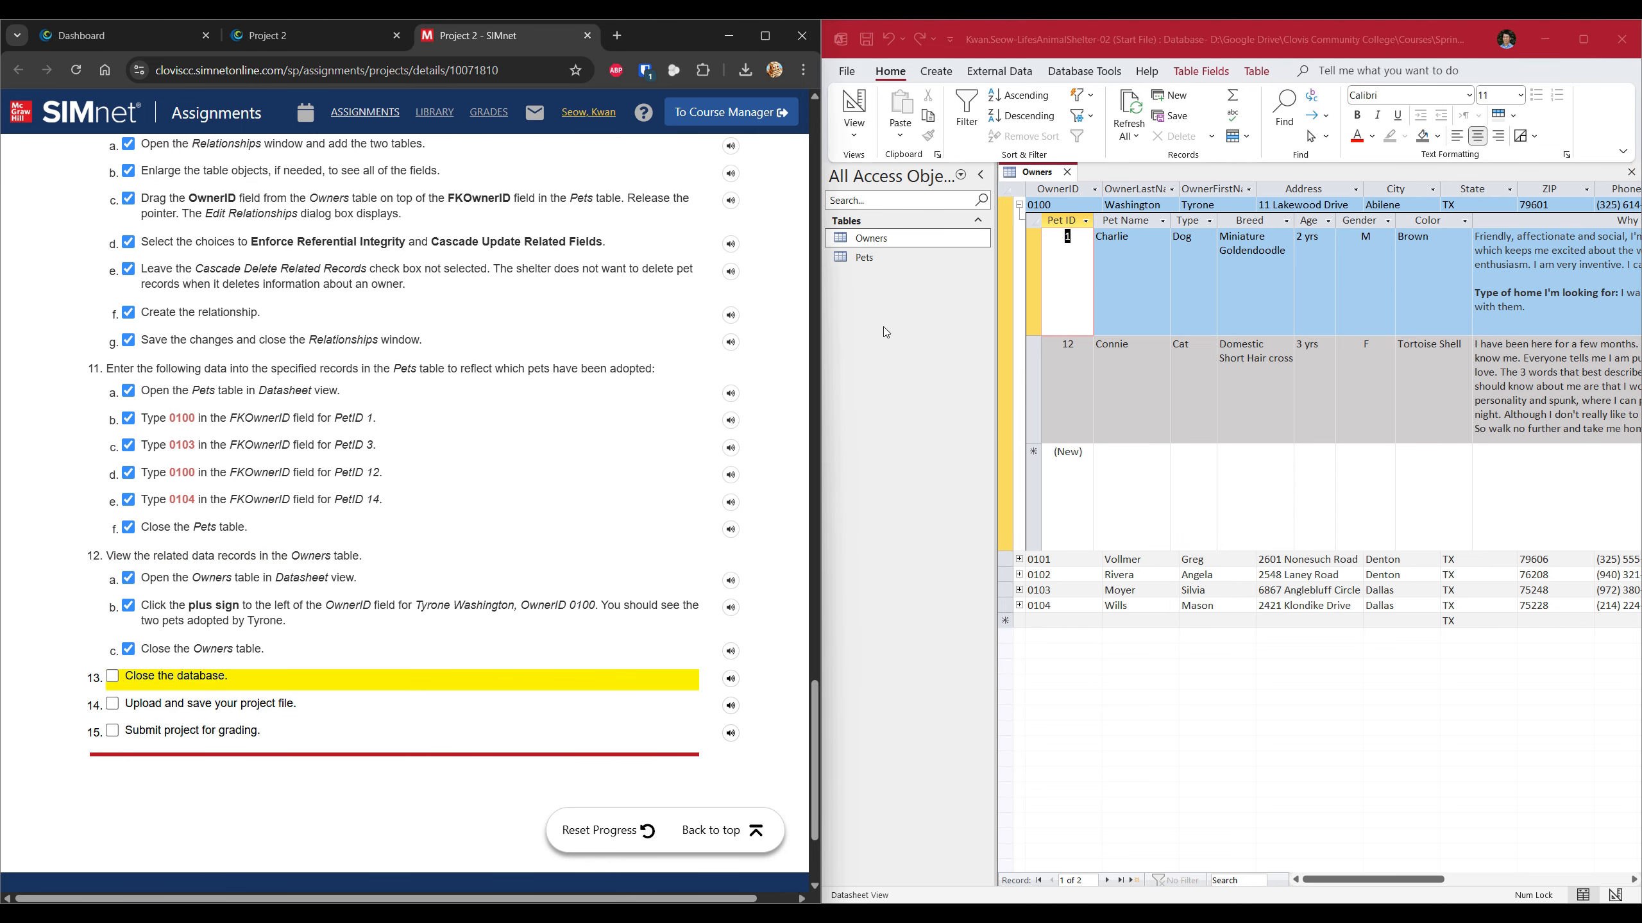
click(1067, 172)
Close the database in Access and tick the upload and submit steps in SIMnet.
click(193, 676)
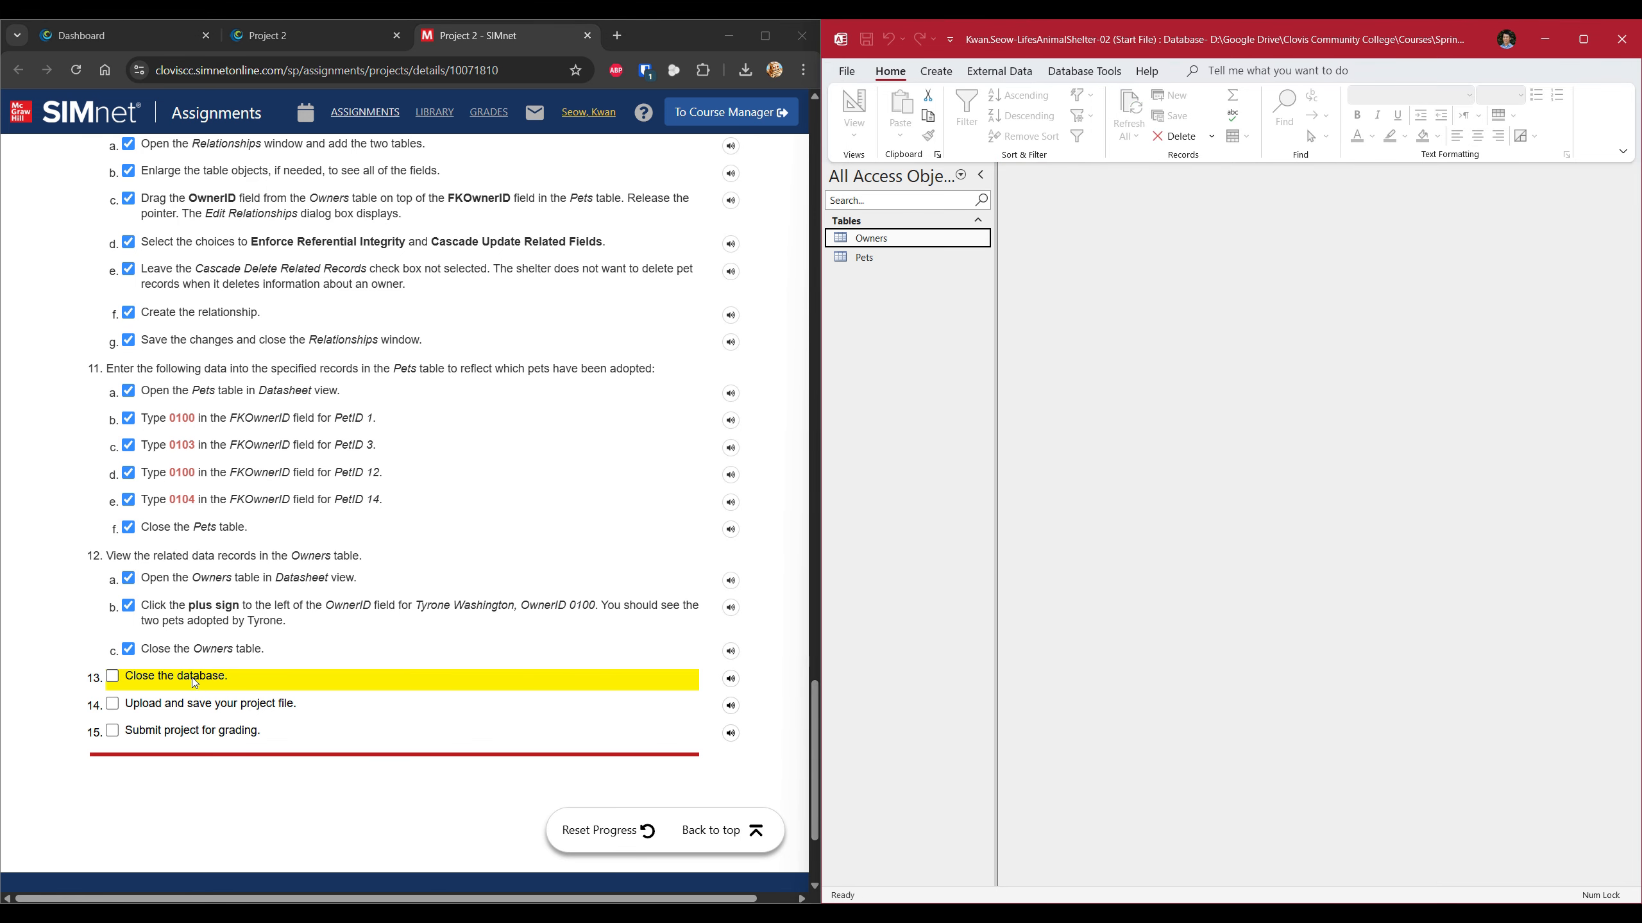
click(1621, 40)
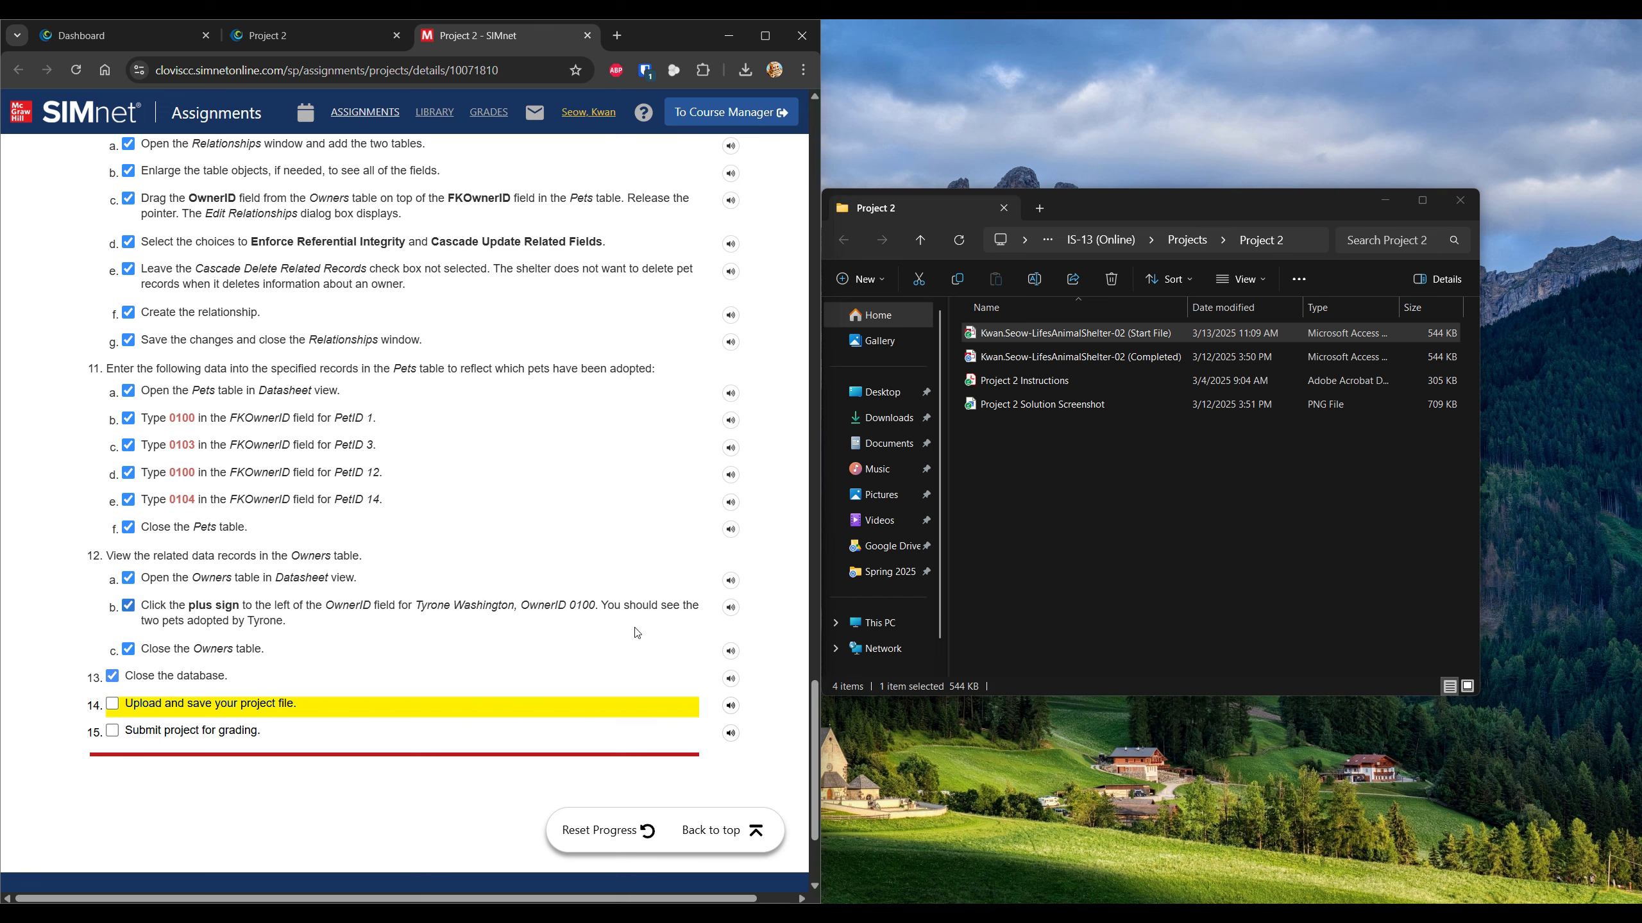
click(287, 716)
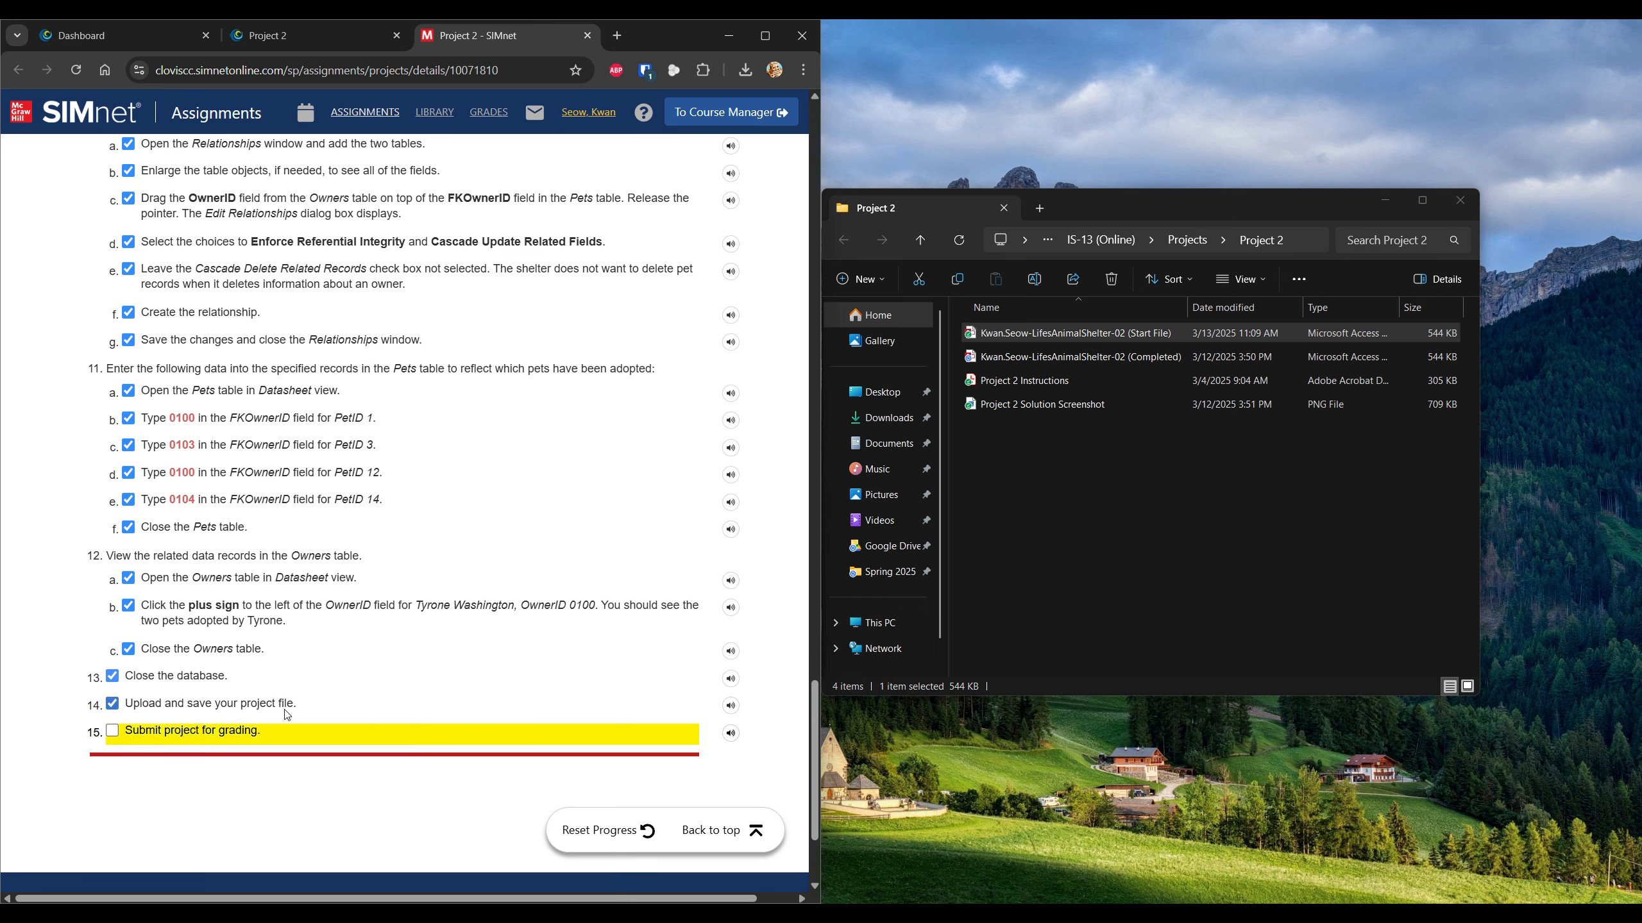
click(231, 736)
click(713, 833)
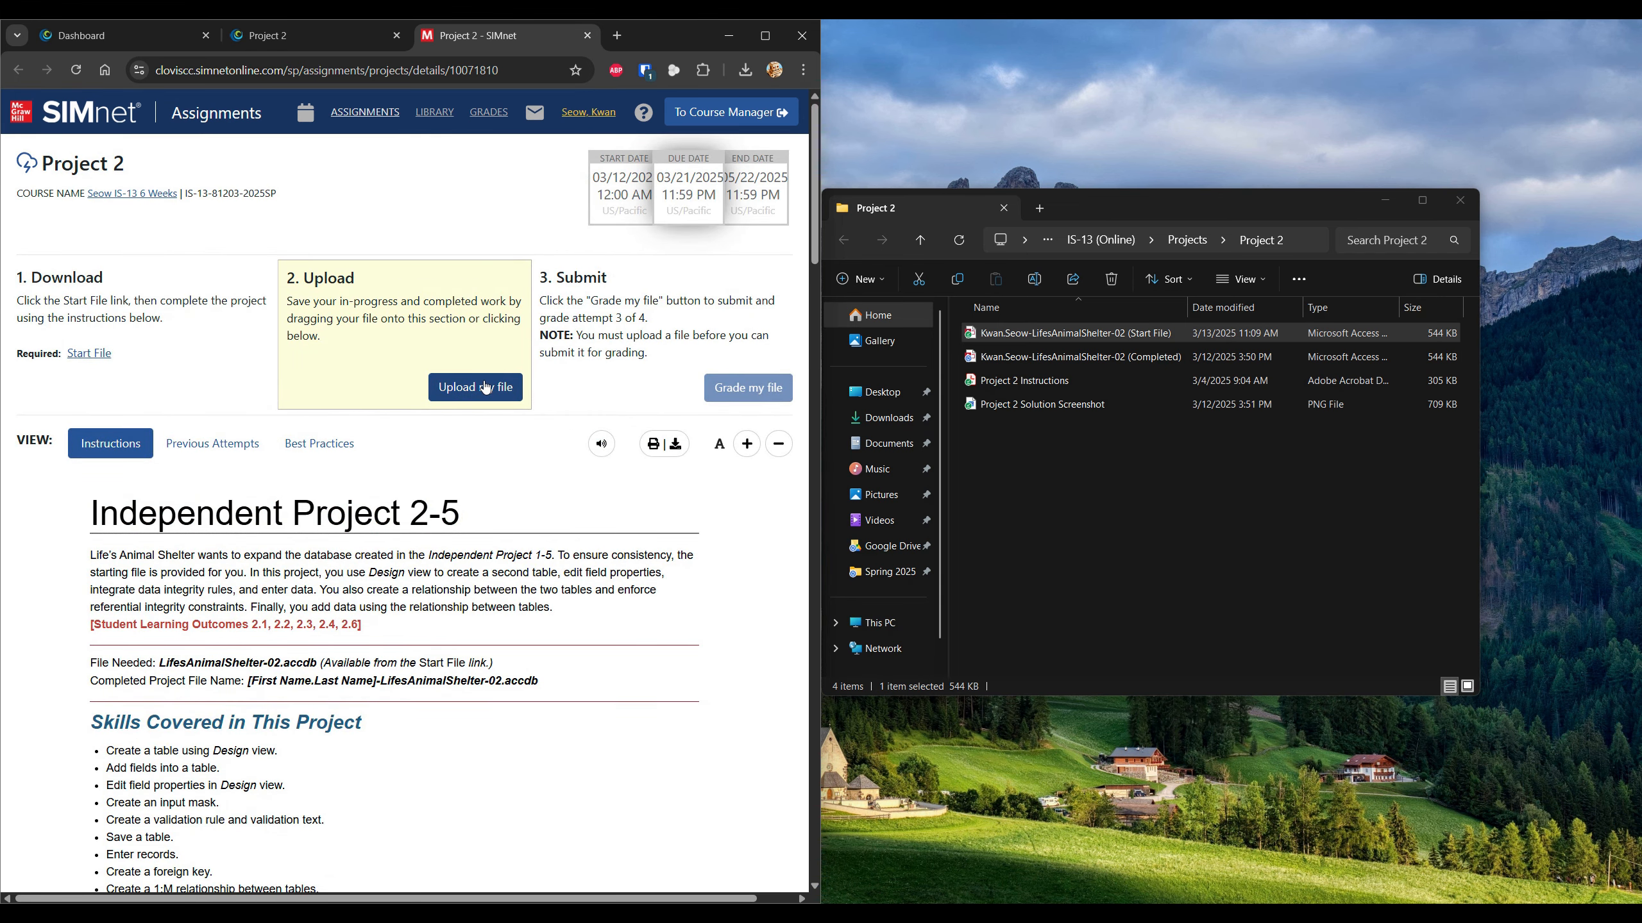
Upload the Start File database and submit it for grading.
click(486, 388)
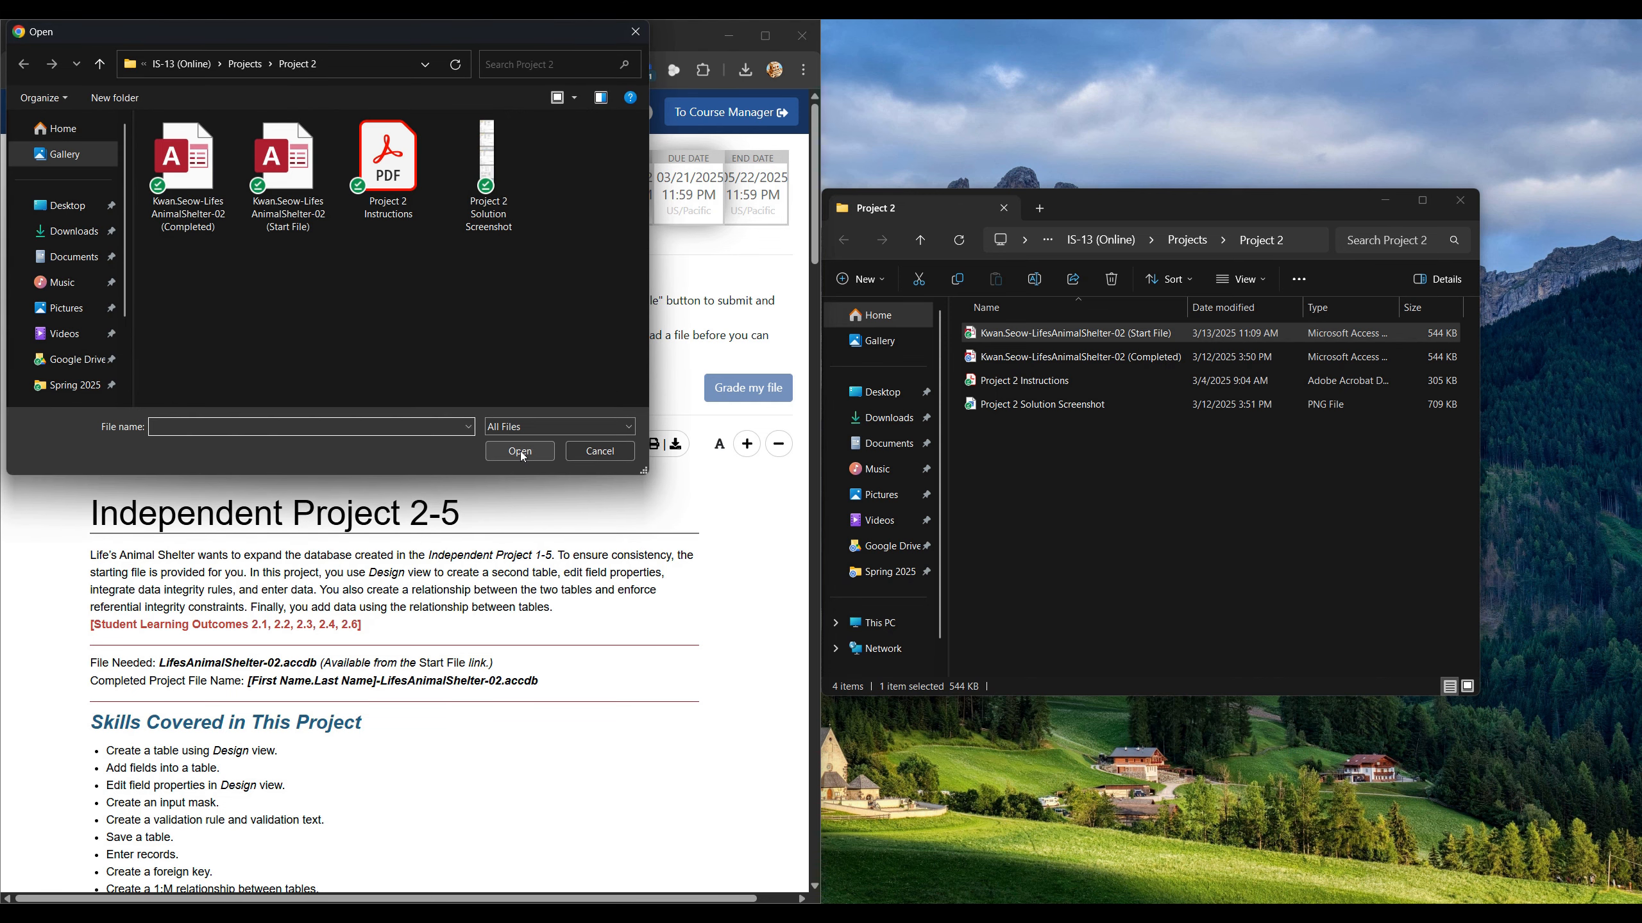
click(284, 171)
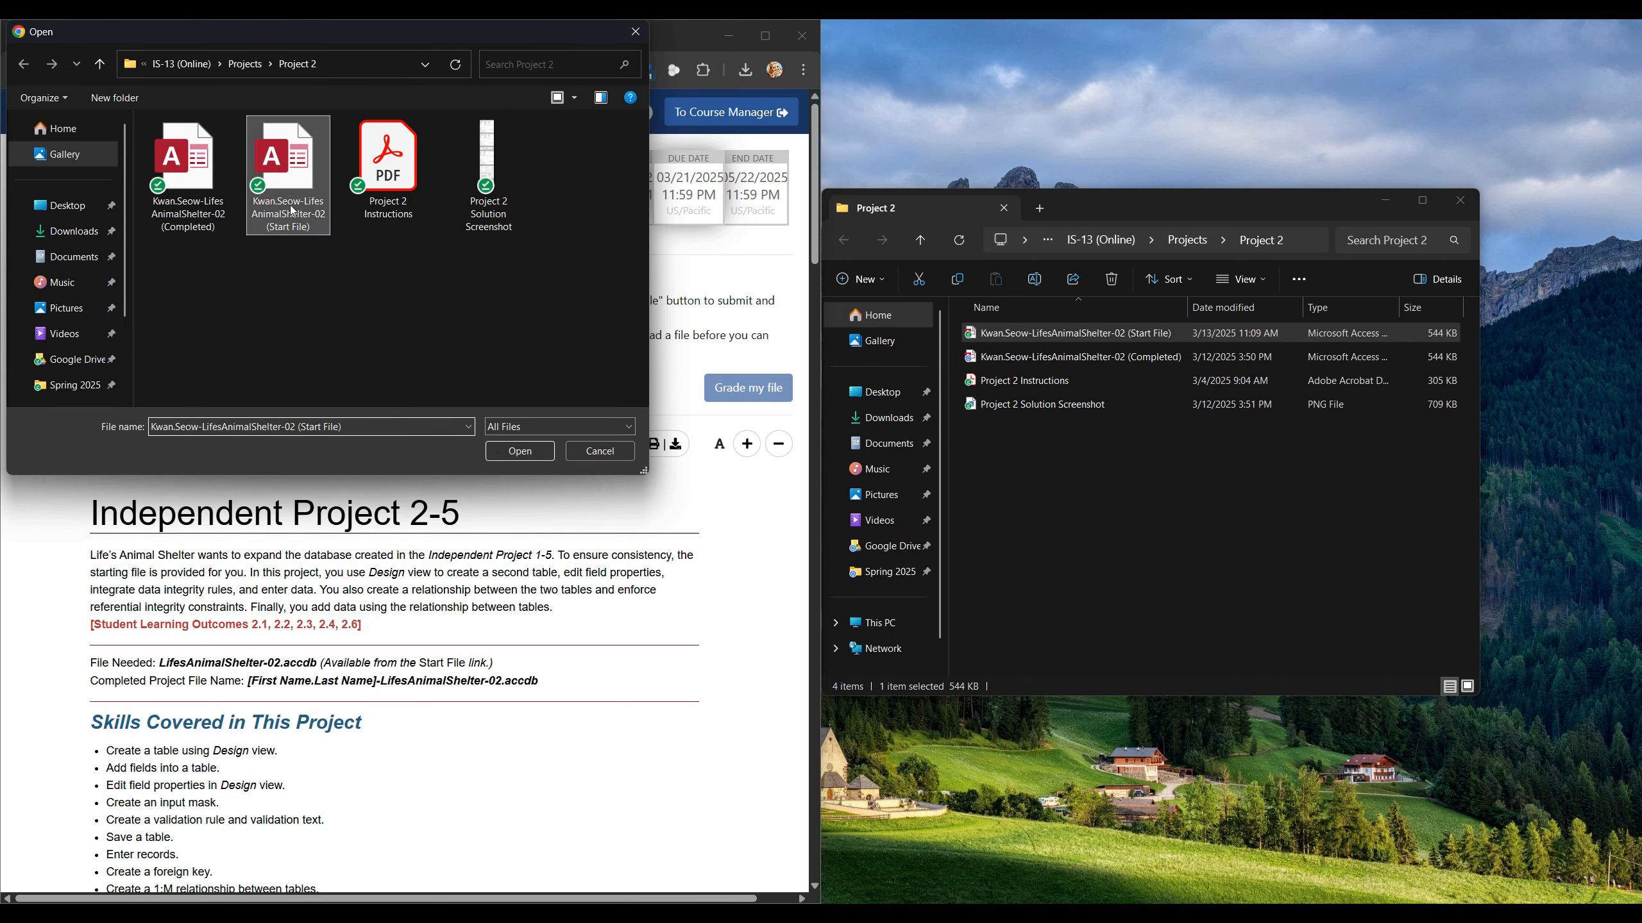
click(528, 449)
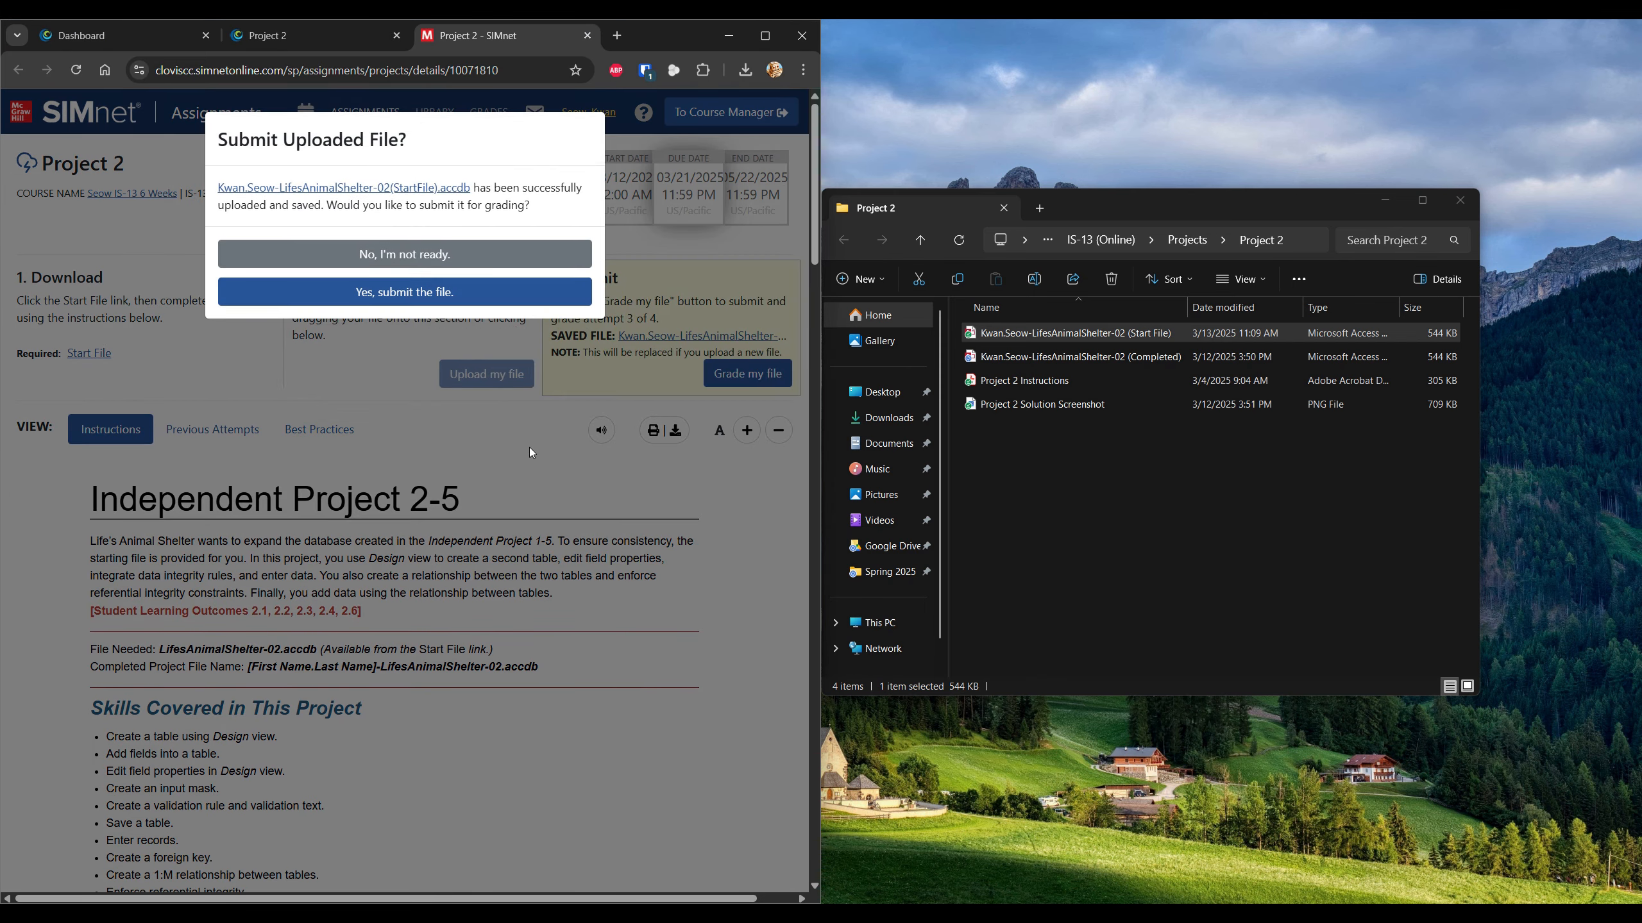
click(506, 292)
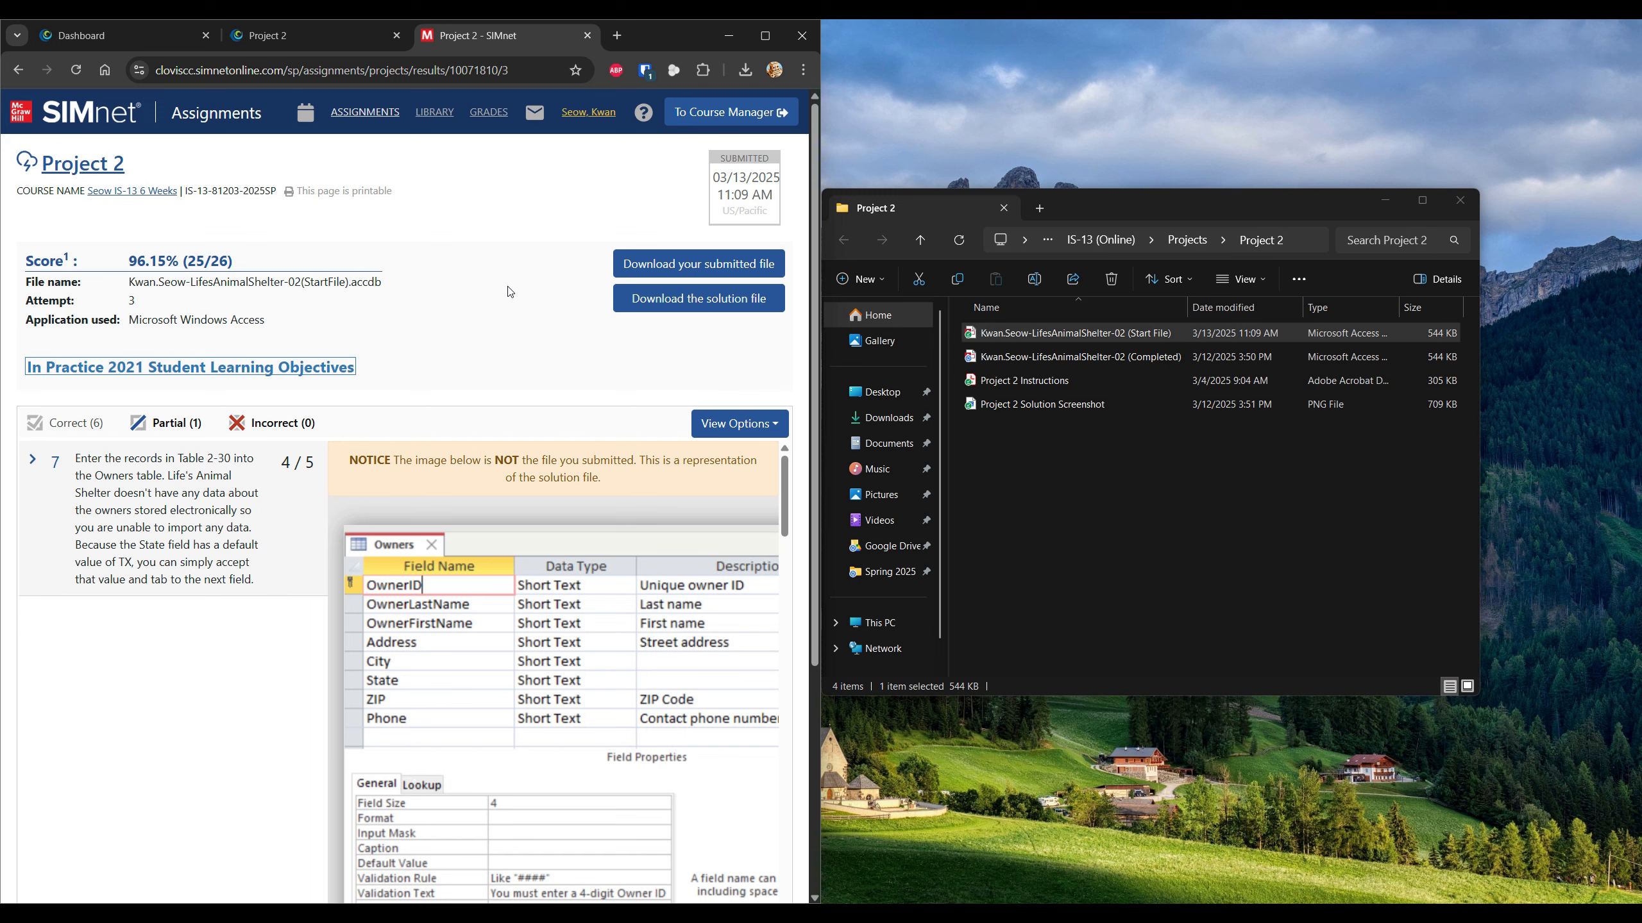
Expand item 7 of the 96.15% (25/26) results and read its 4/5 owner-record feedback.
scroll(509, 293, down, 3)
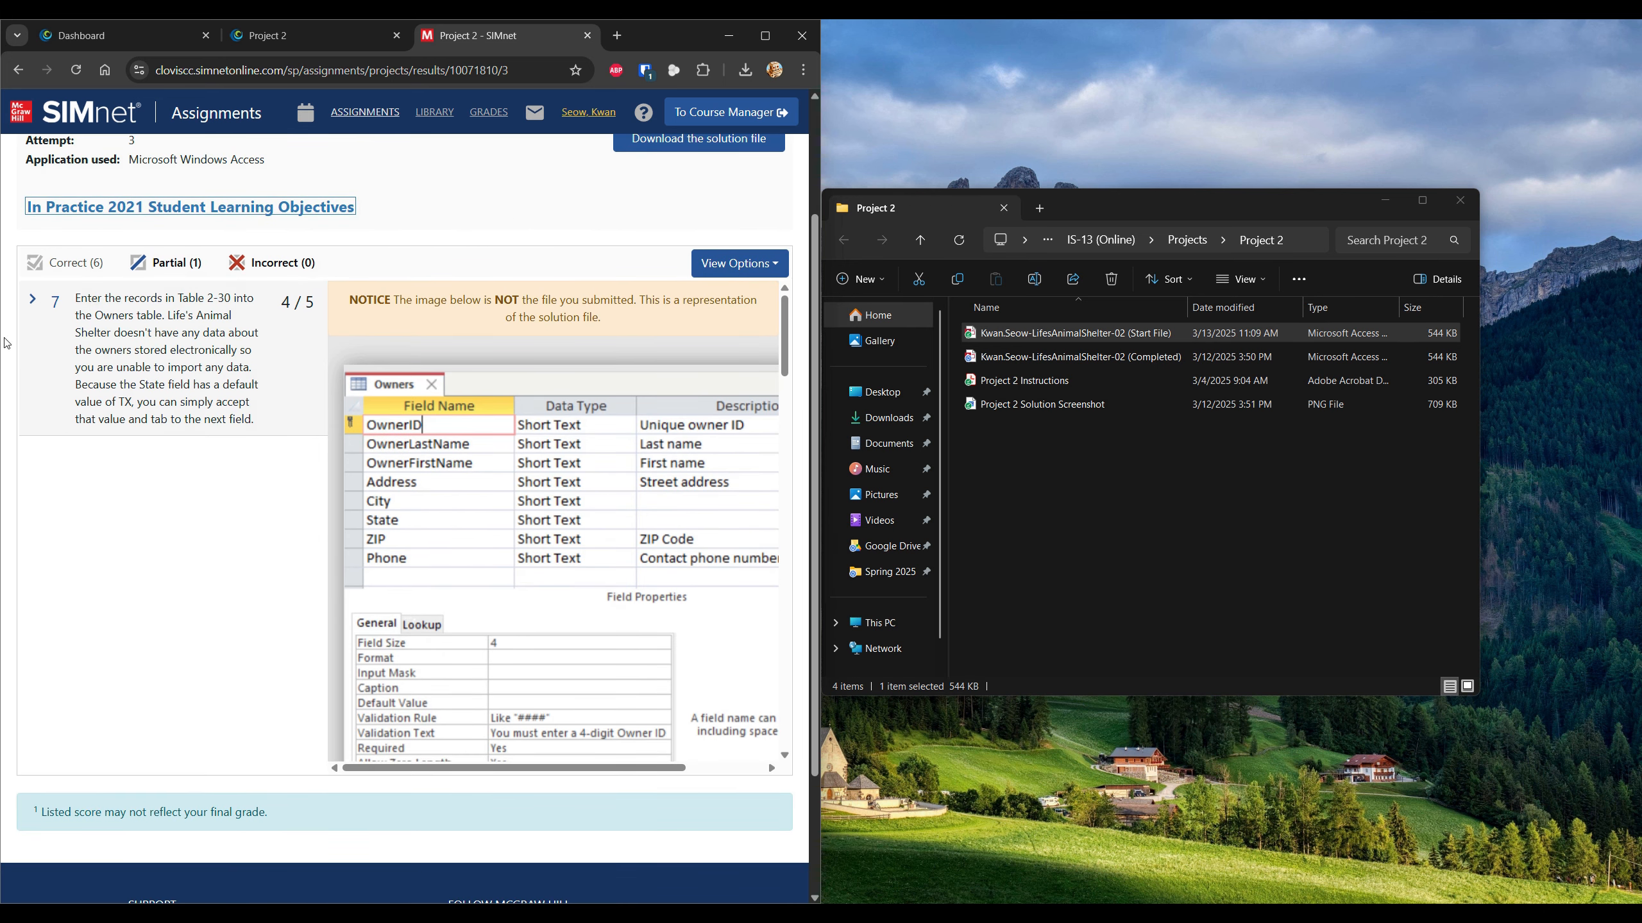
click(34, 302)
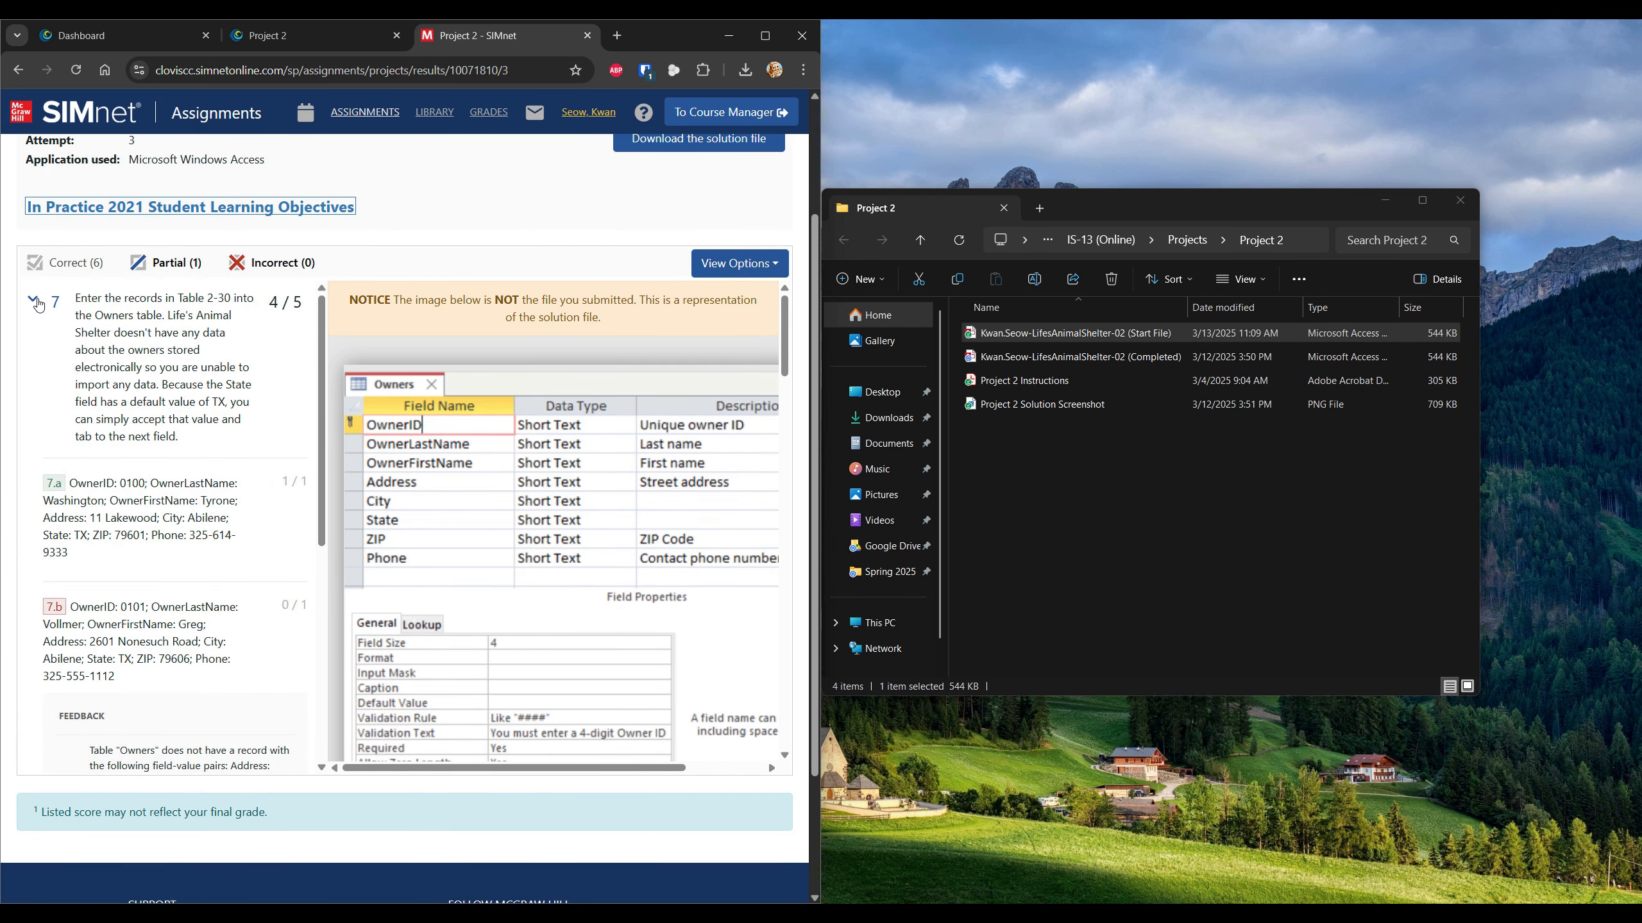
click(36, 304)
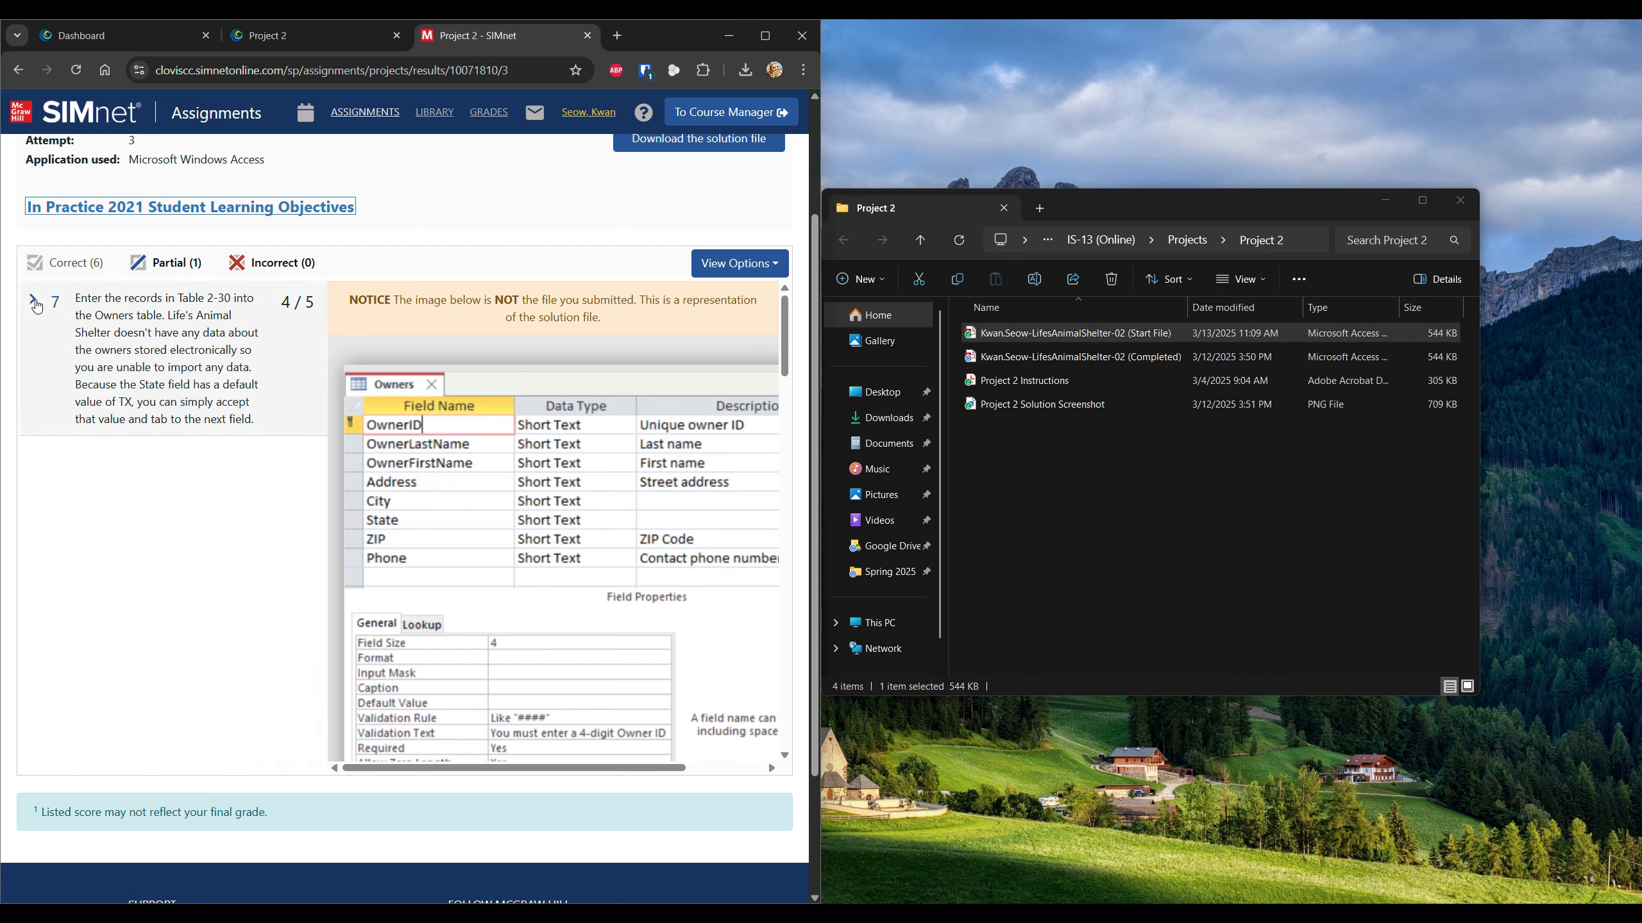
click(36, 304)
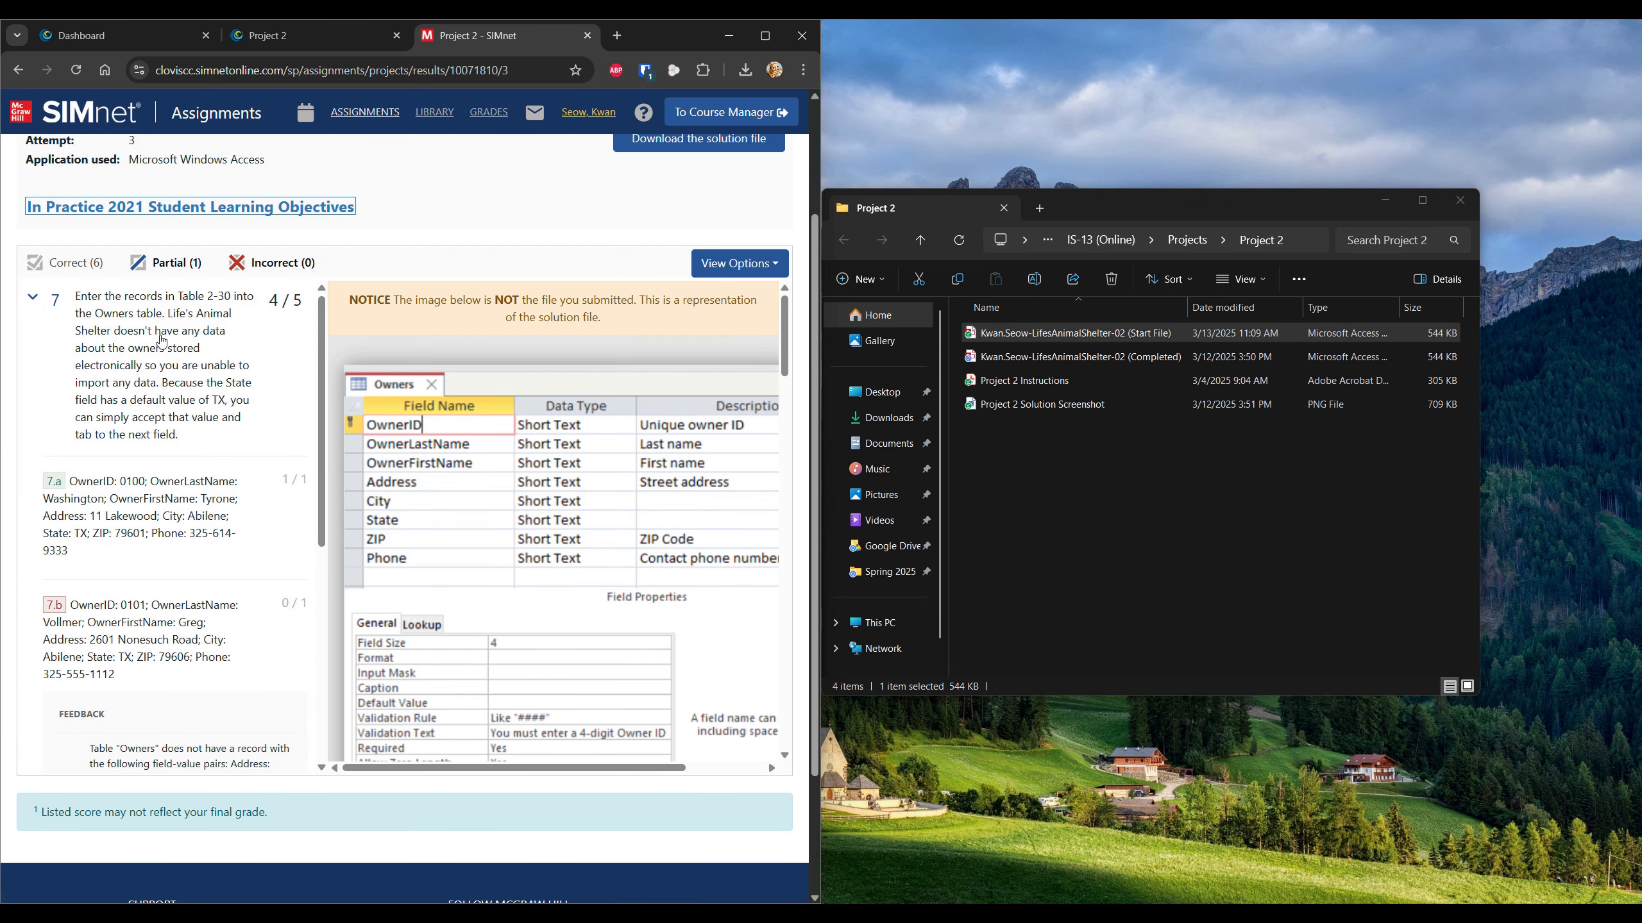
scroll(162, 342, down, 1)
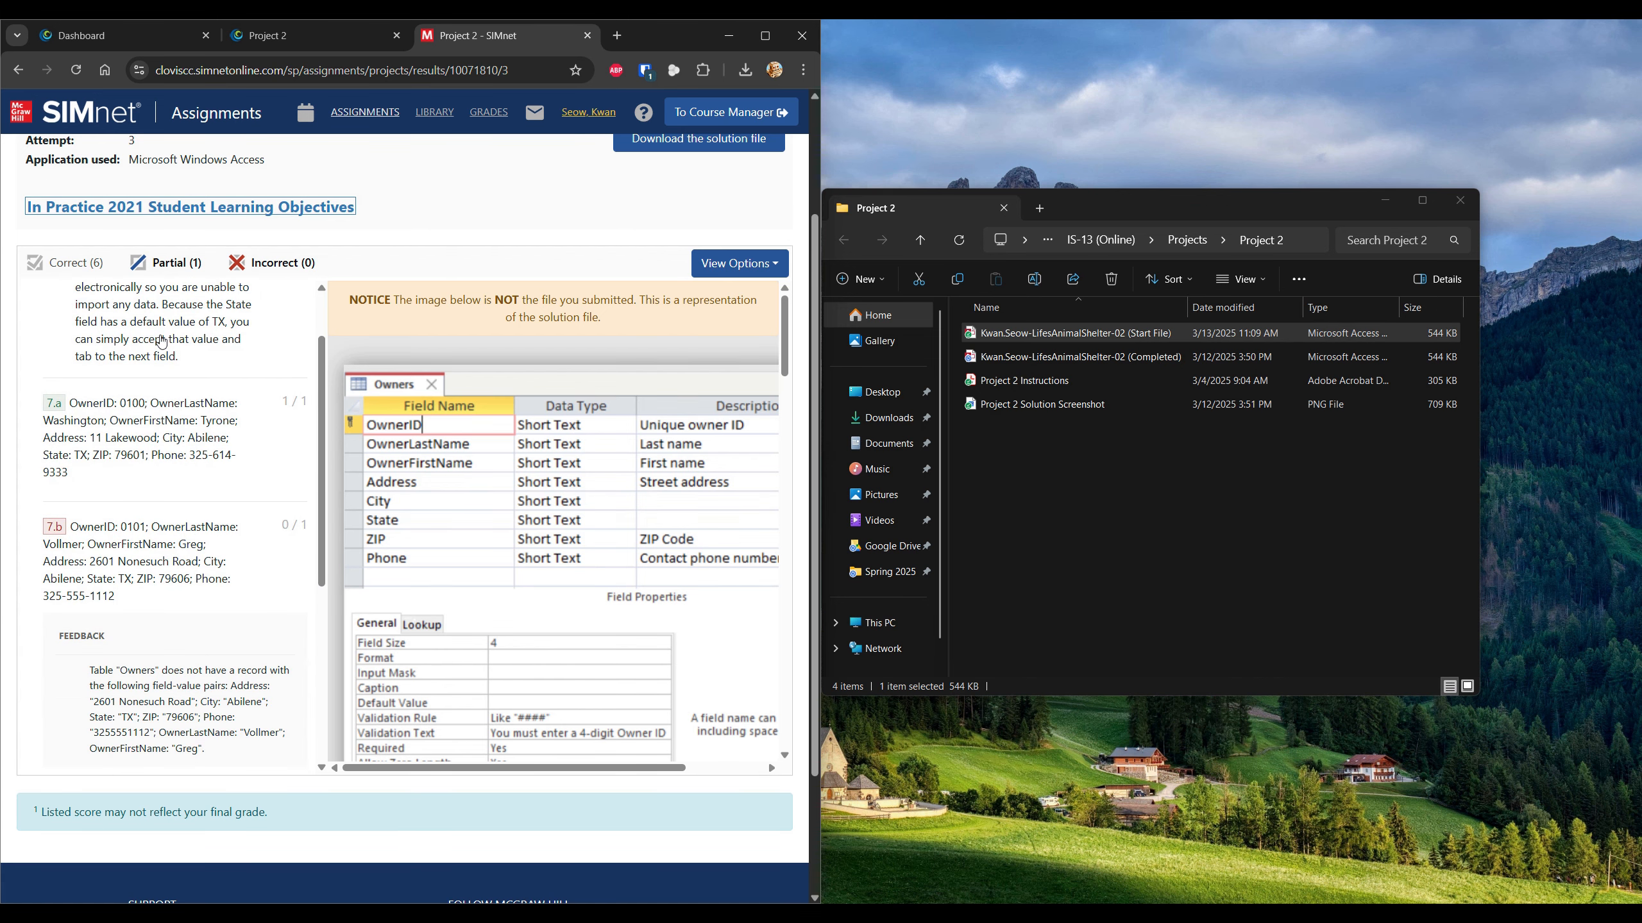
scroll(162, 342, down, 1)
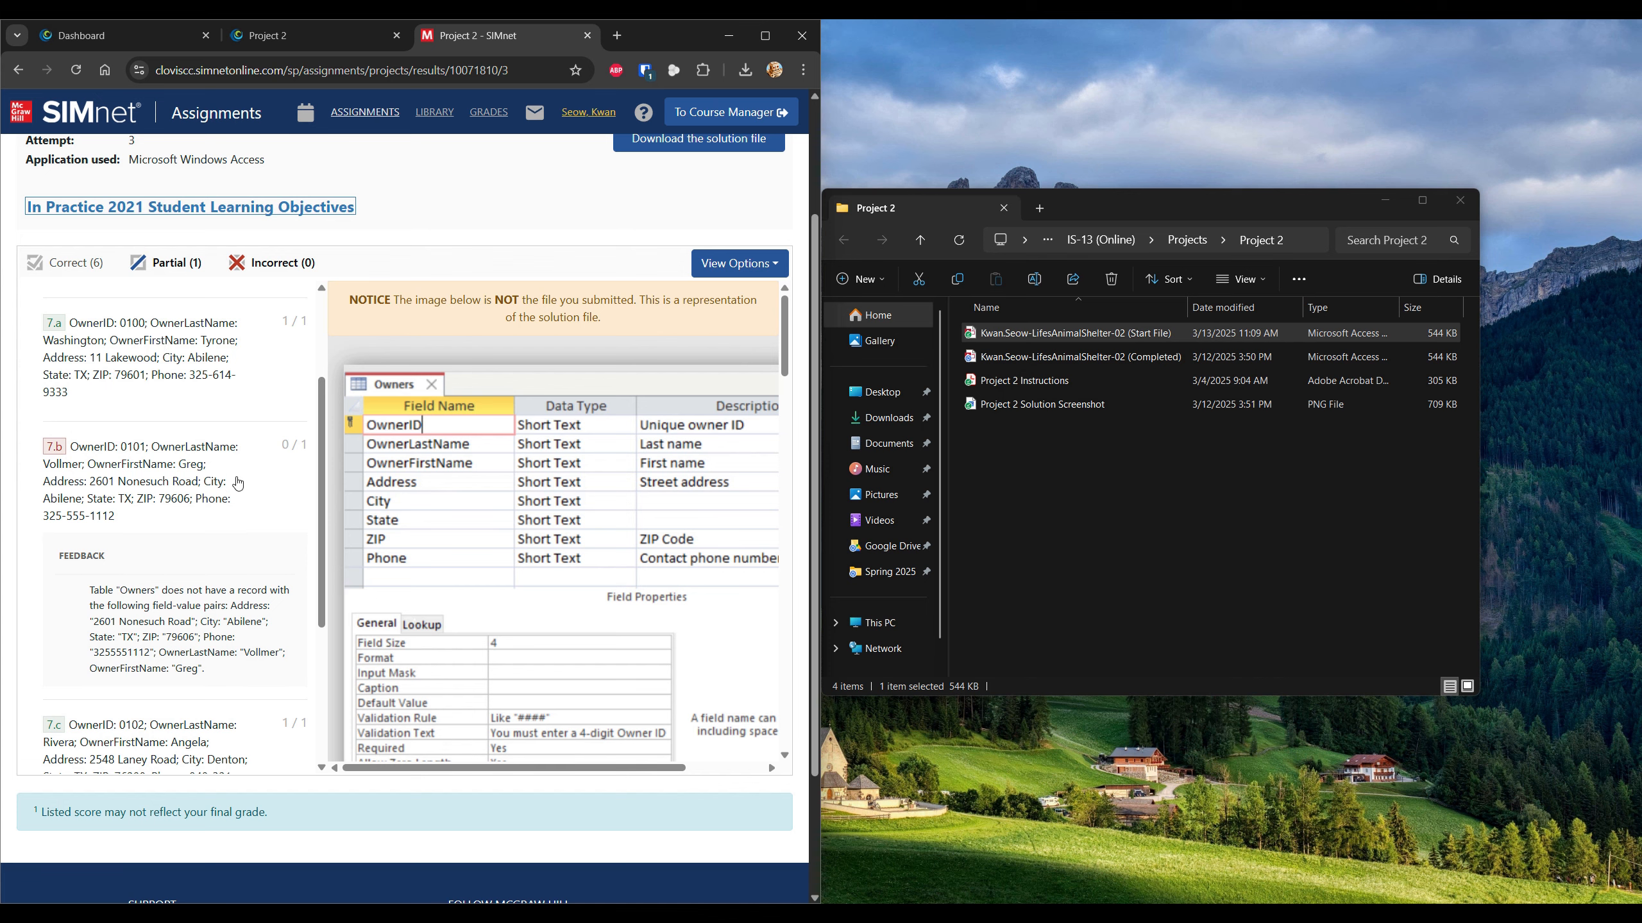
scroll(238, 483, down, 1)
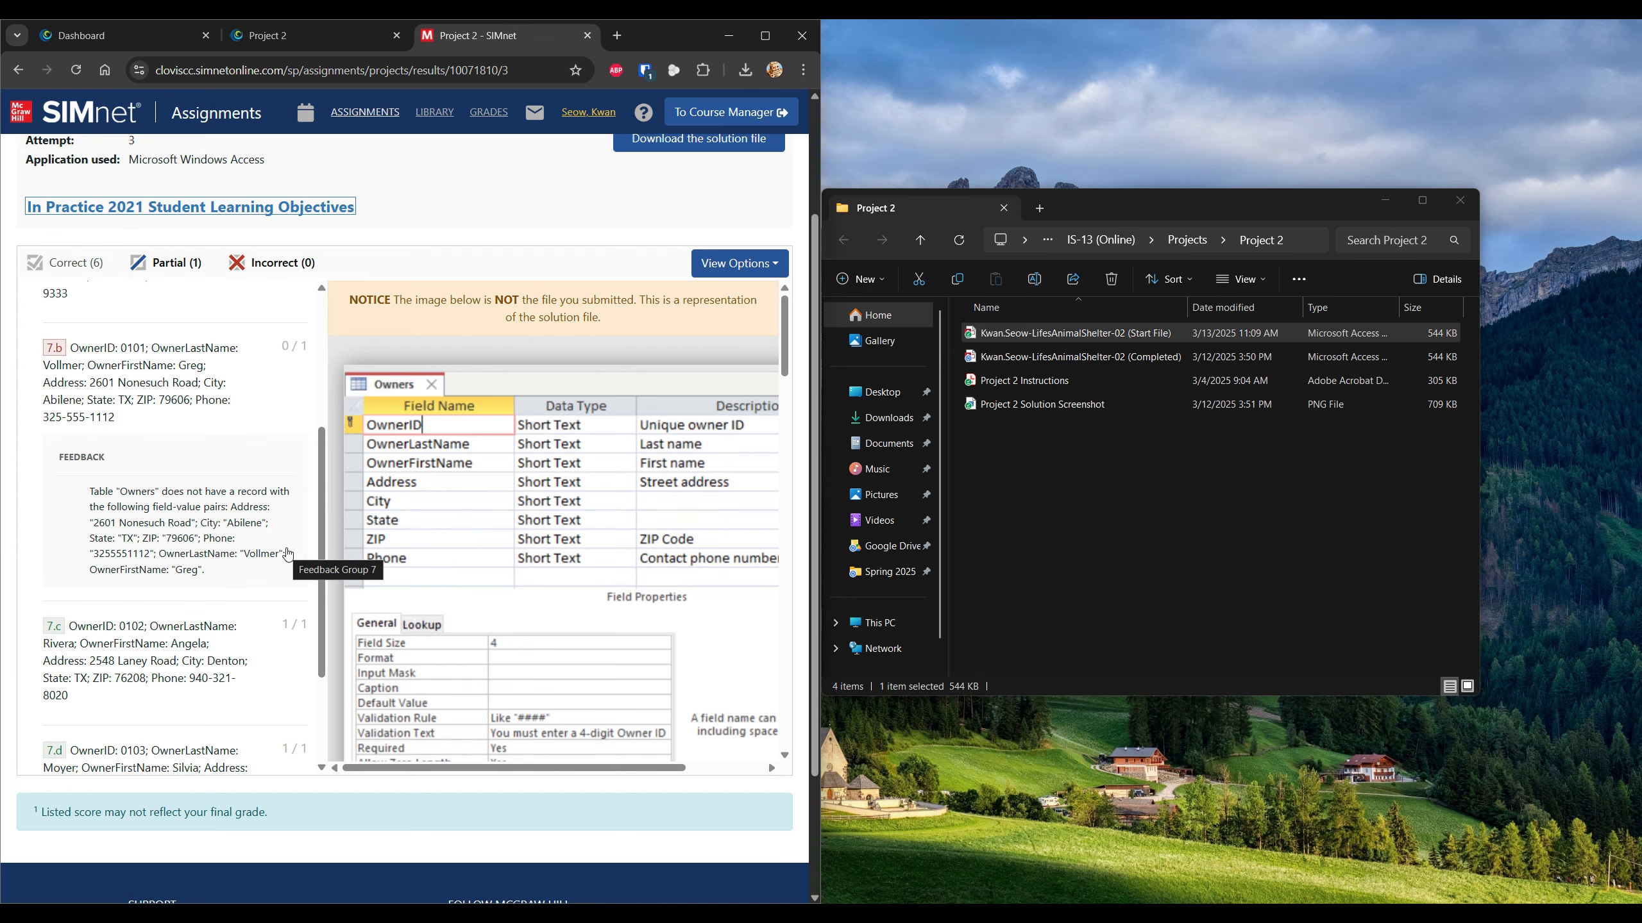
Compare that feedback with the instructions' Table 2-30 owner records, then return to the results.
key(alt+Tab)
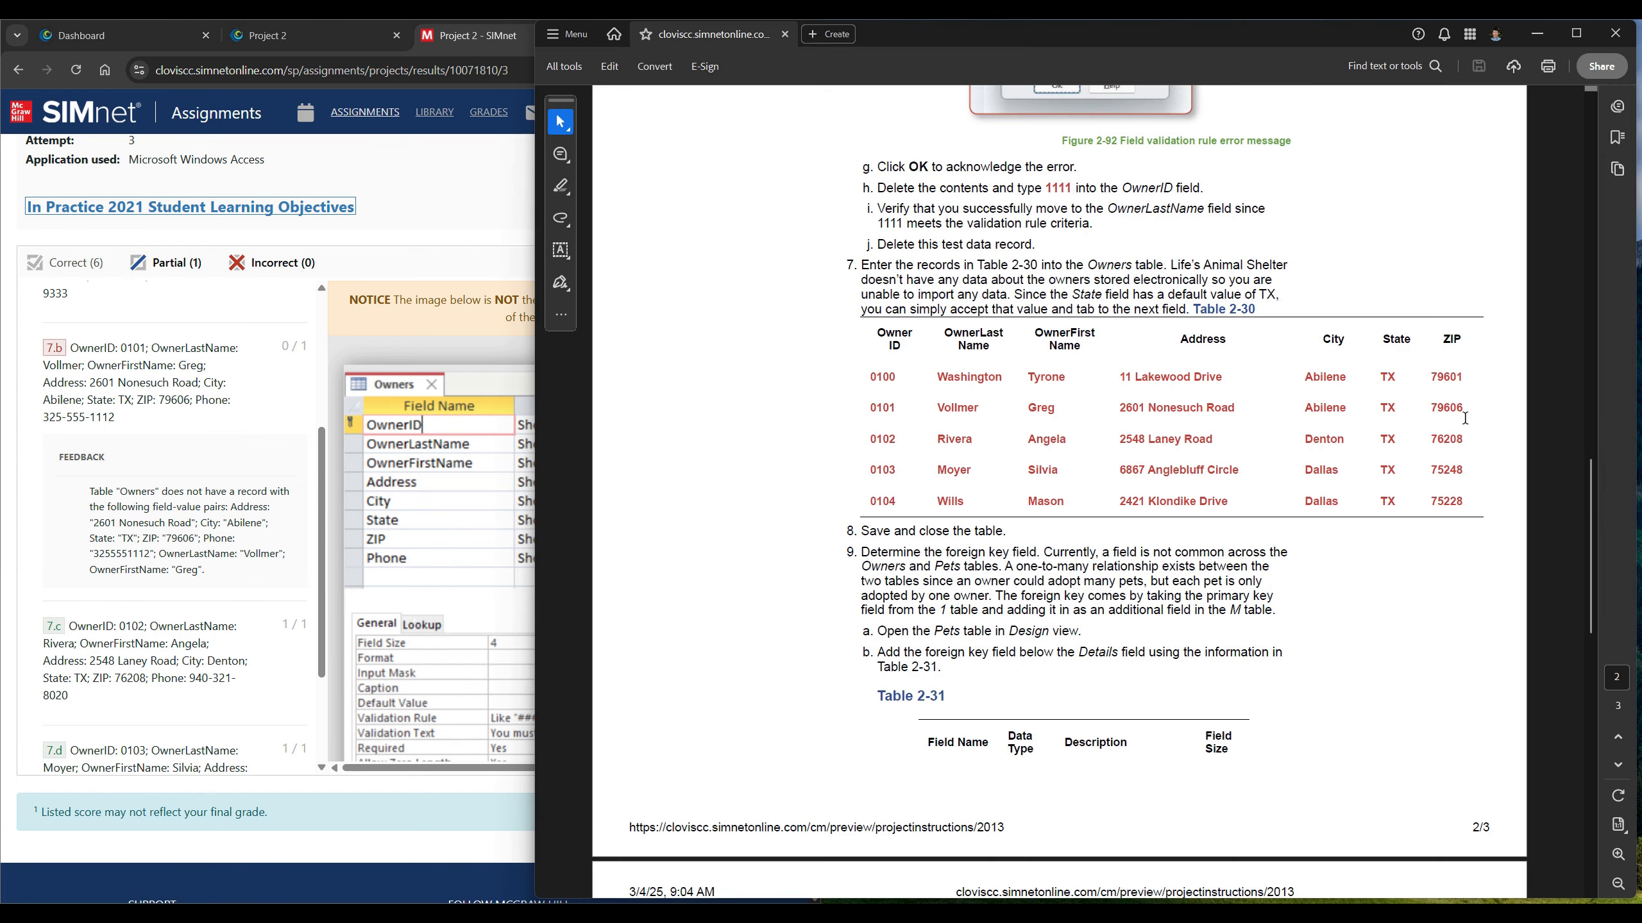
click(243, 403)
scroll(260, 424, up, 3)
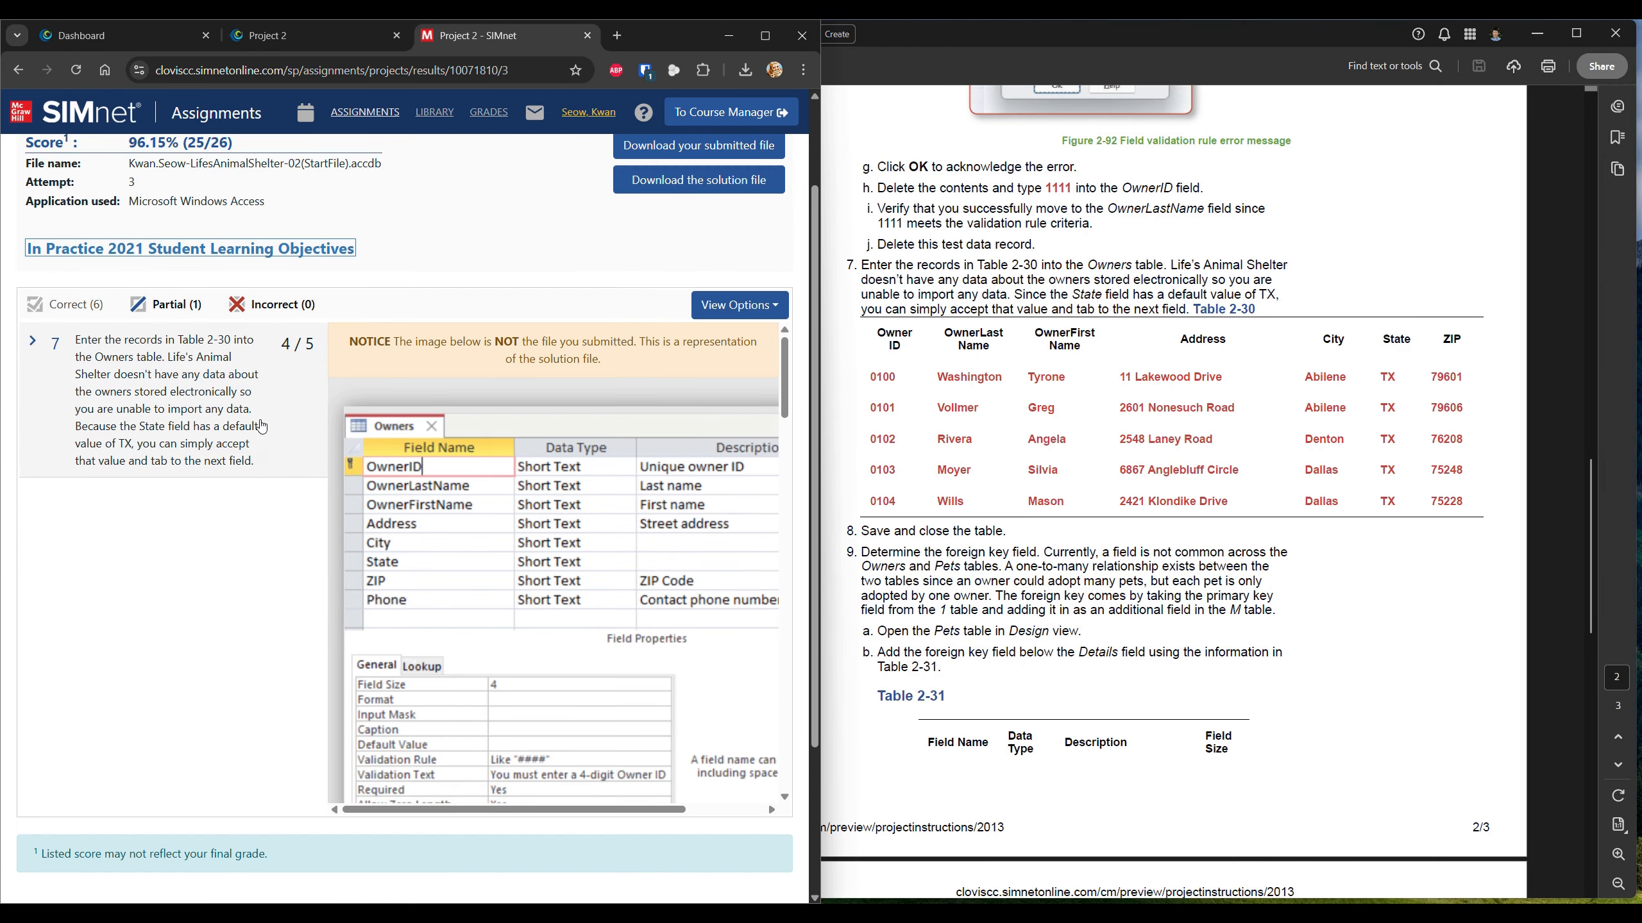